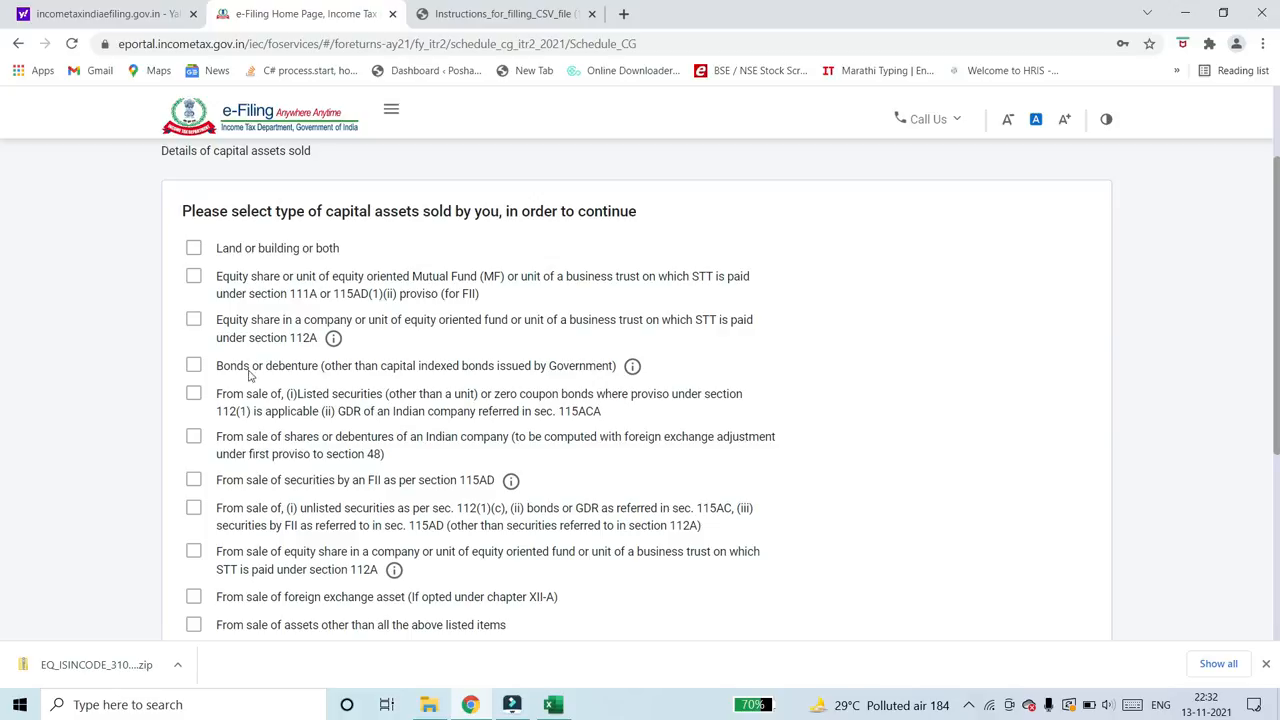
- Select the STT-paid equity asset types under section 111A and section 112A as the capital assets sold, and continue
left_click(194, 276)
left_click(194, 327)
scroll(312, 320, "down", 4)
left_click(1063, 474)
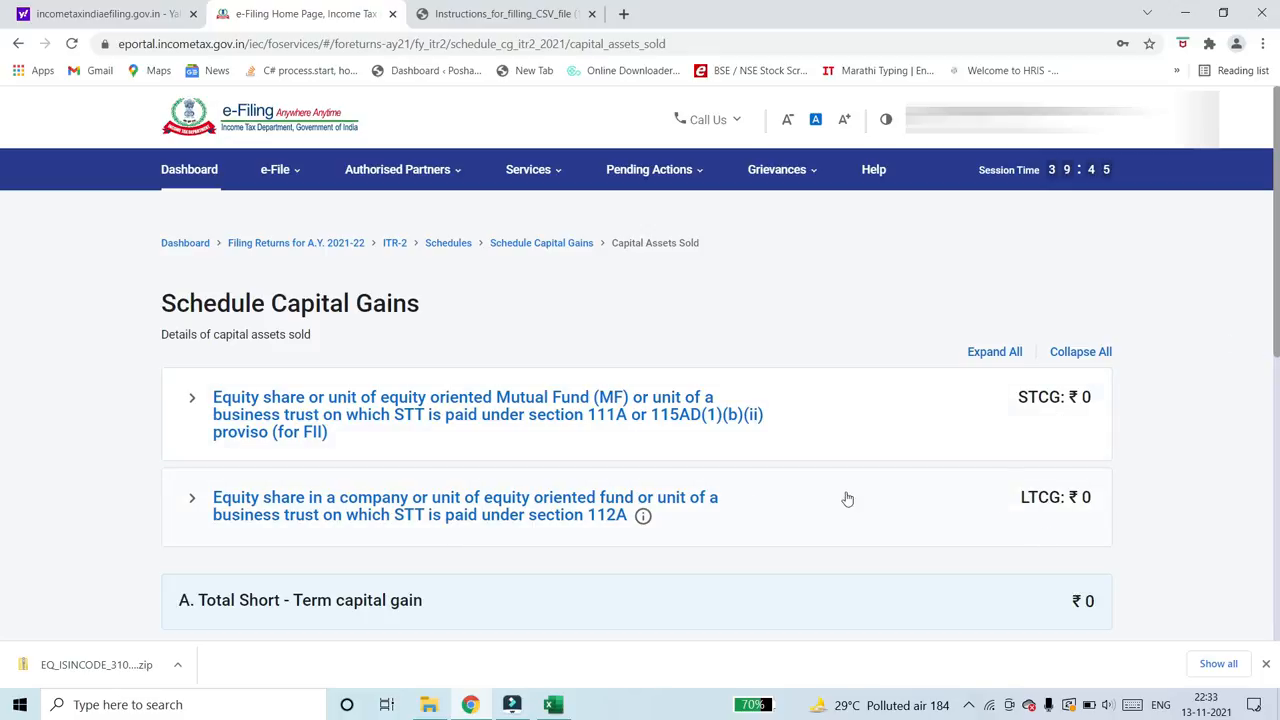
- Start adding sale details for STT-paid equity shares or mutual funds, choosing Section 111A
left_click(397, 424)
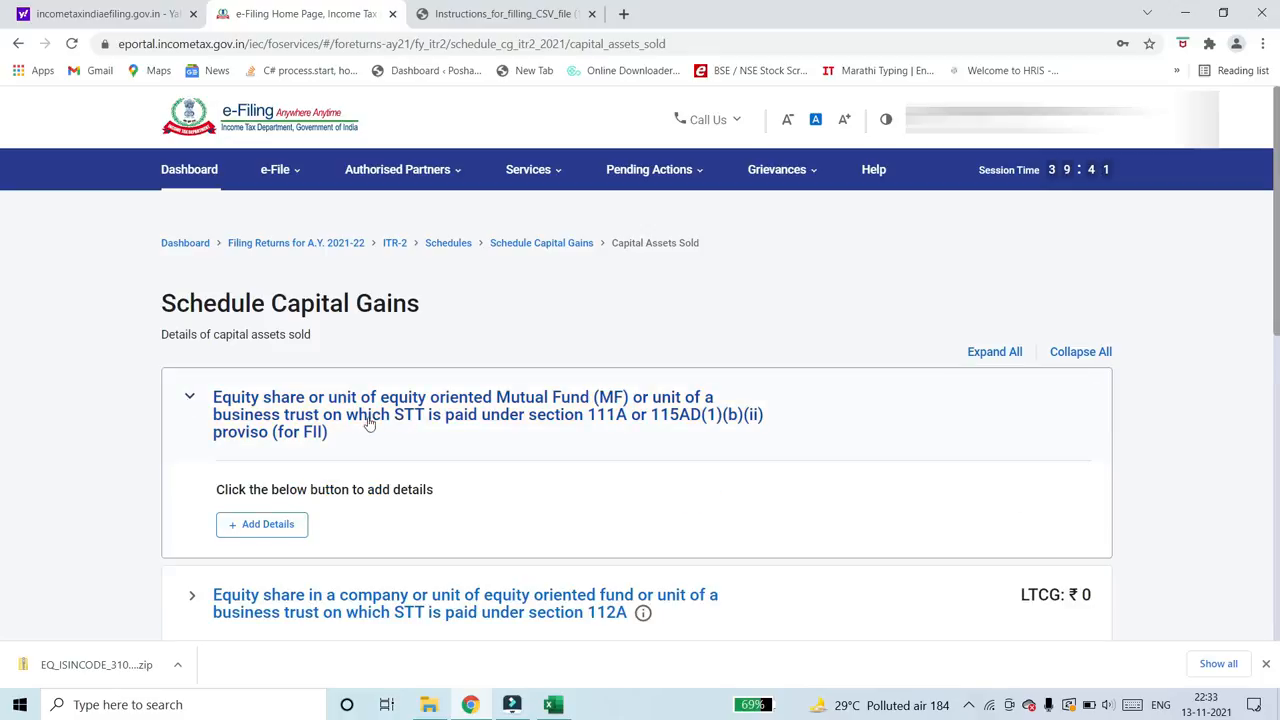
left_click(267, 526)
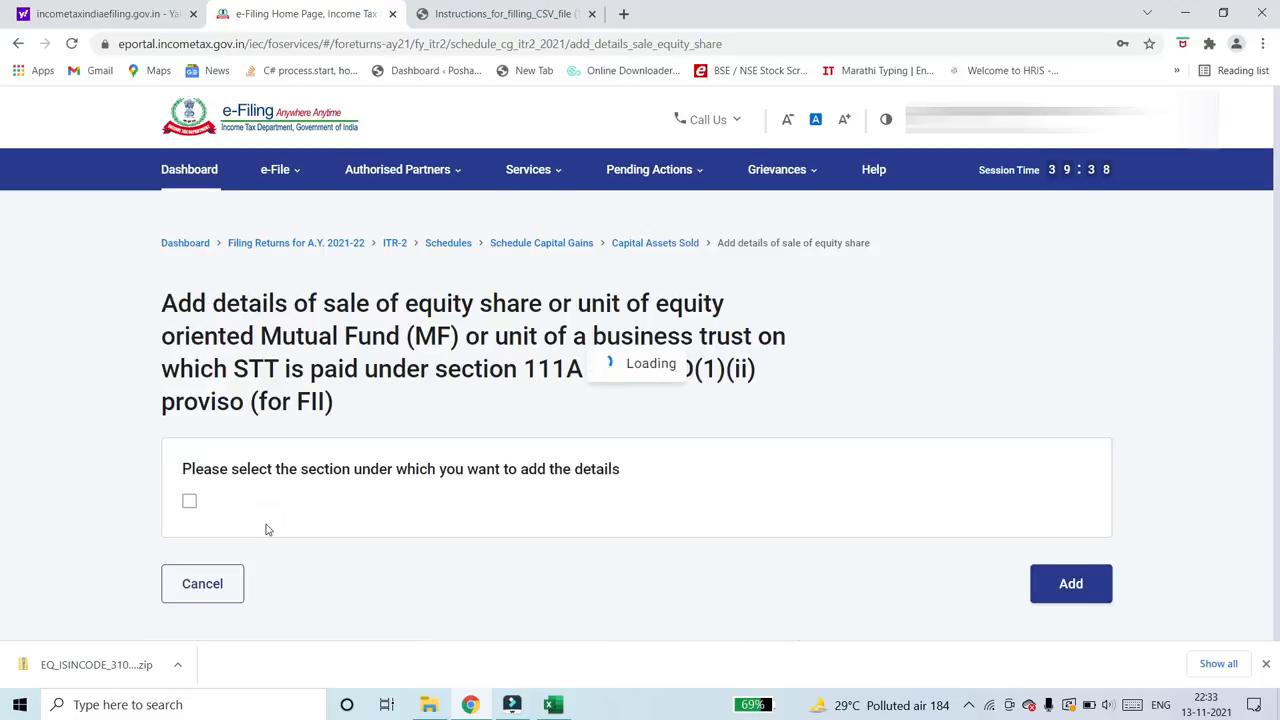
left_click(192, 503)
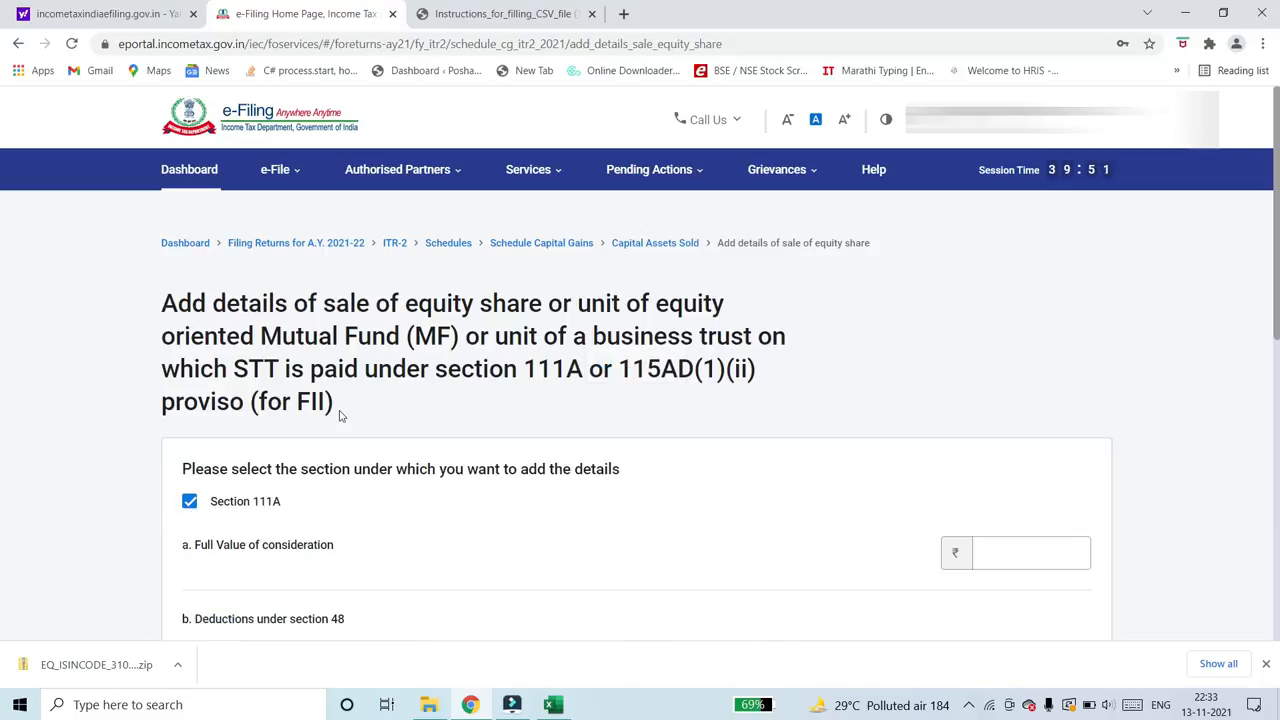
scroll(2, 228, "down", 3)
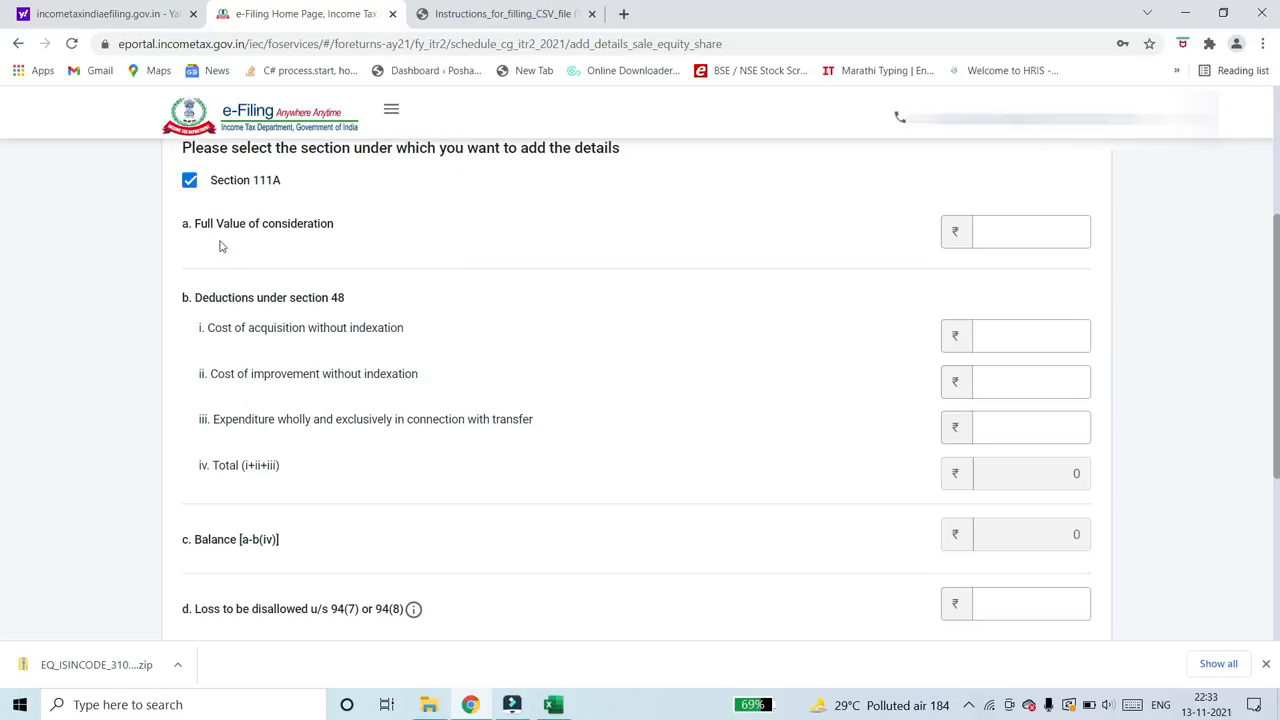
- Enter 1,00,000 as full value of consideration and 50,000 as cost of acquisition without indexation, and add the section 111A details
left_click(1013, 236)
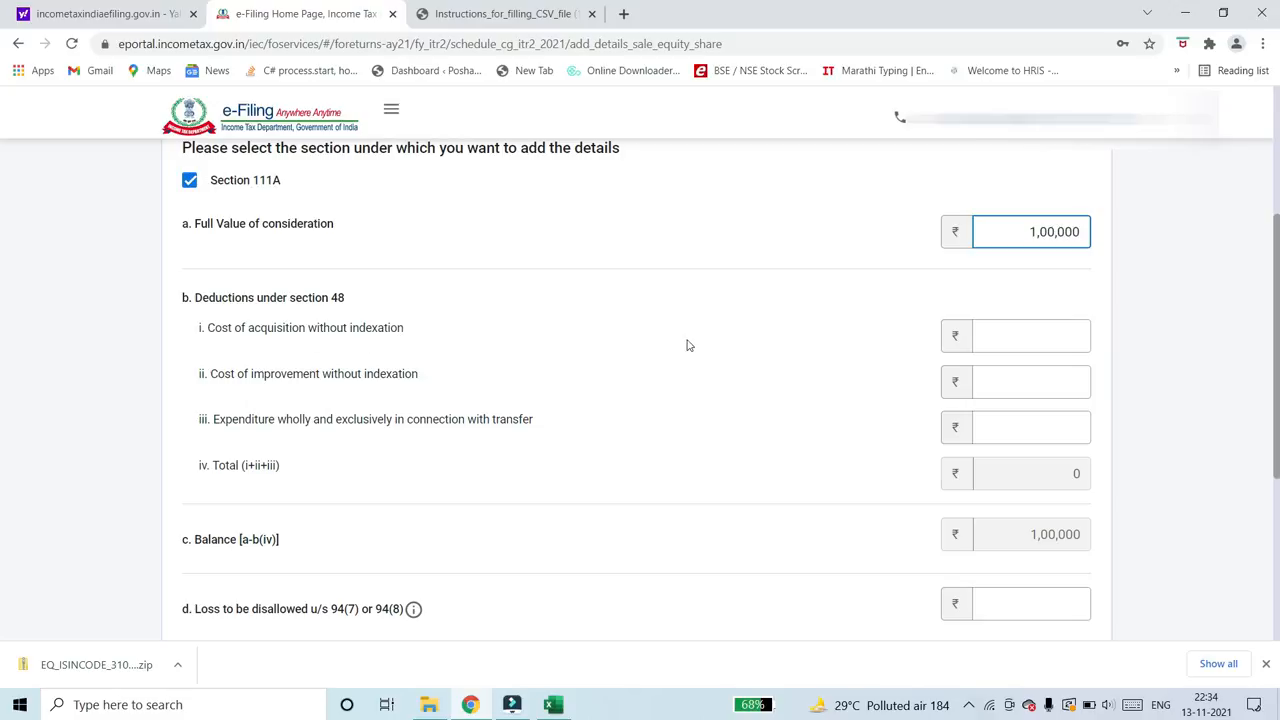
left_click(1049, 335)
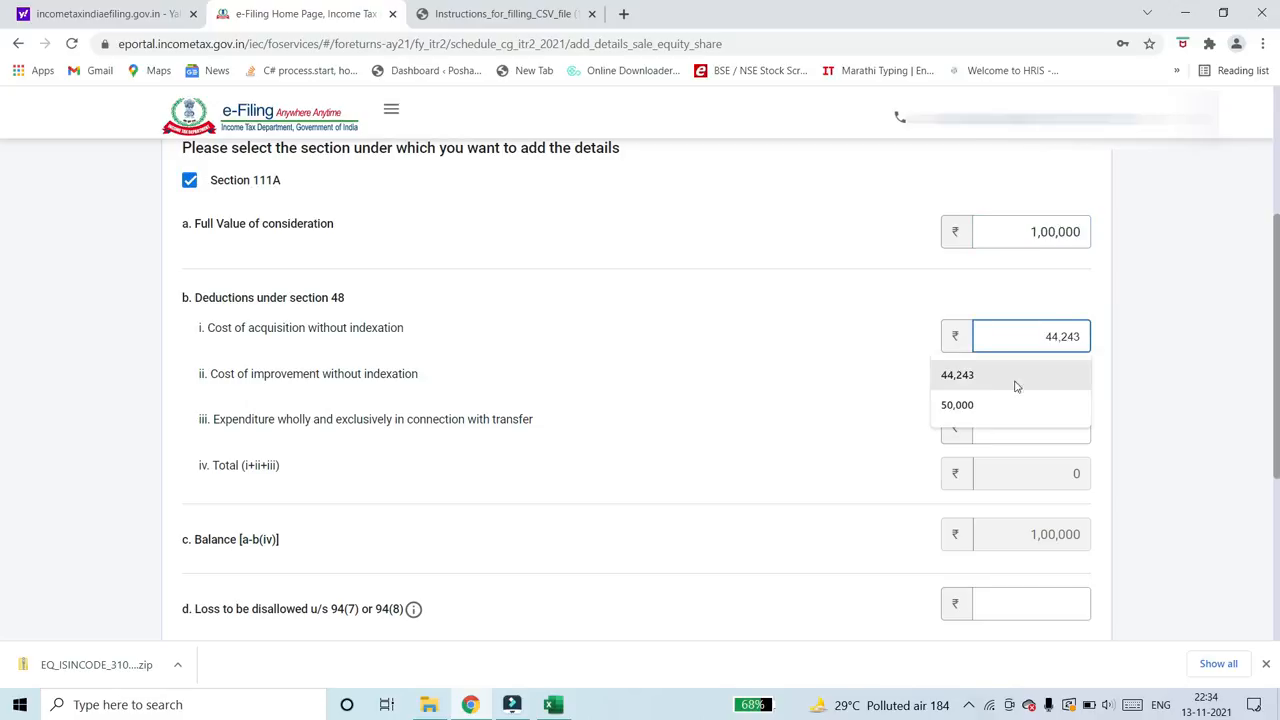
left_click(984, 410)
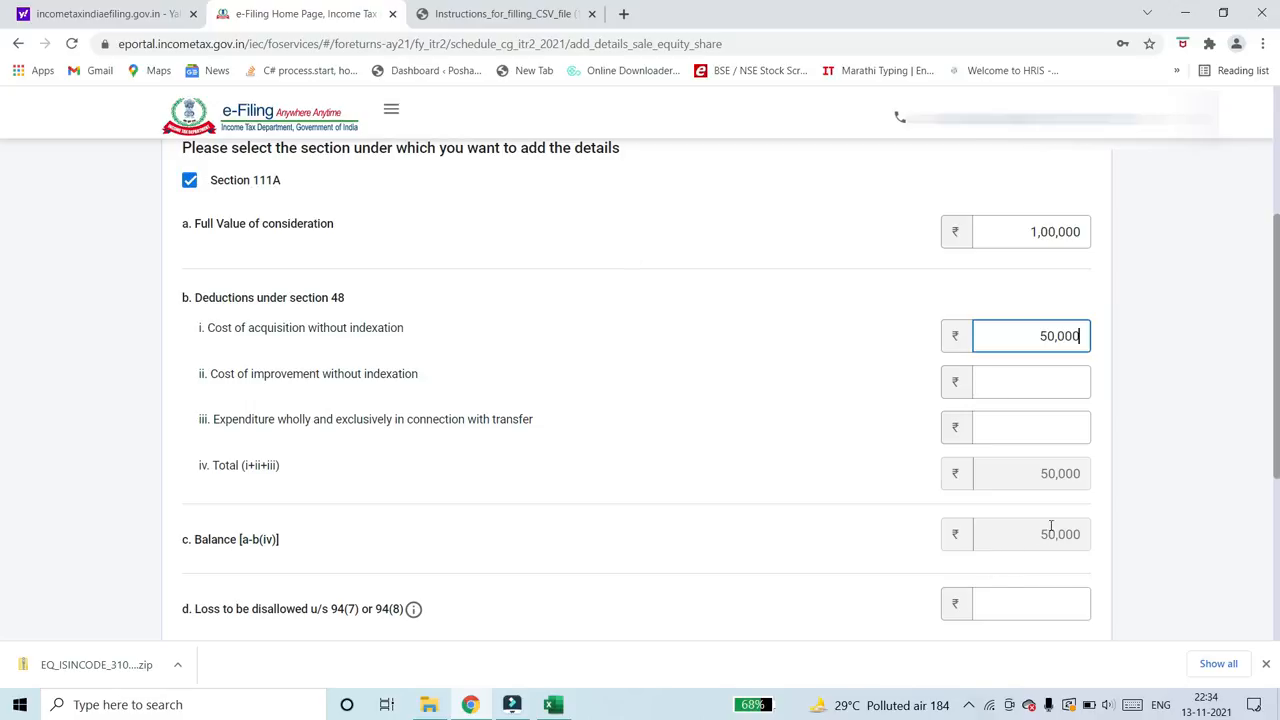
left_click(723, 535)
scroll(731, 543, "down", 3)
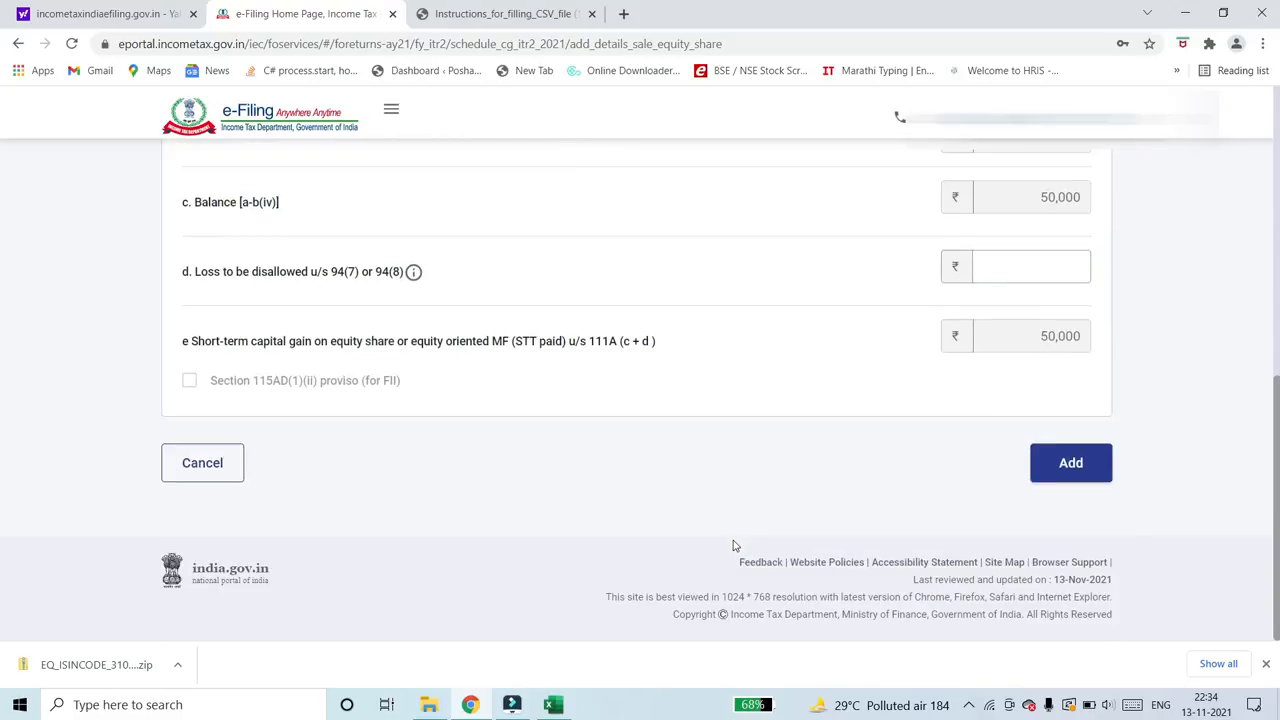
left_click(1071, 464)
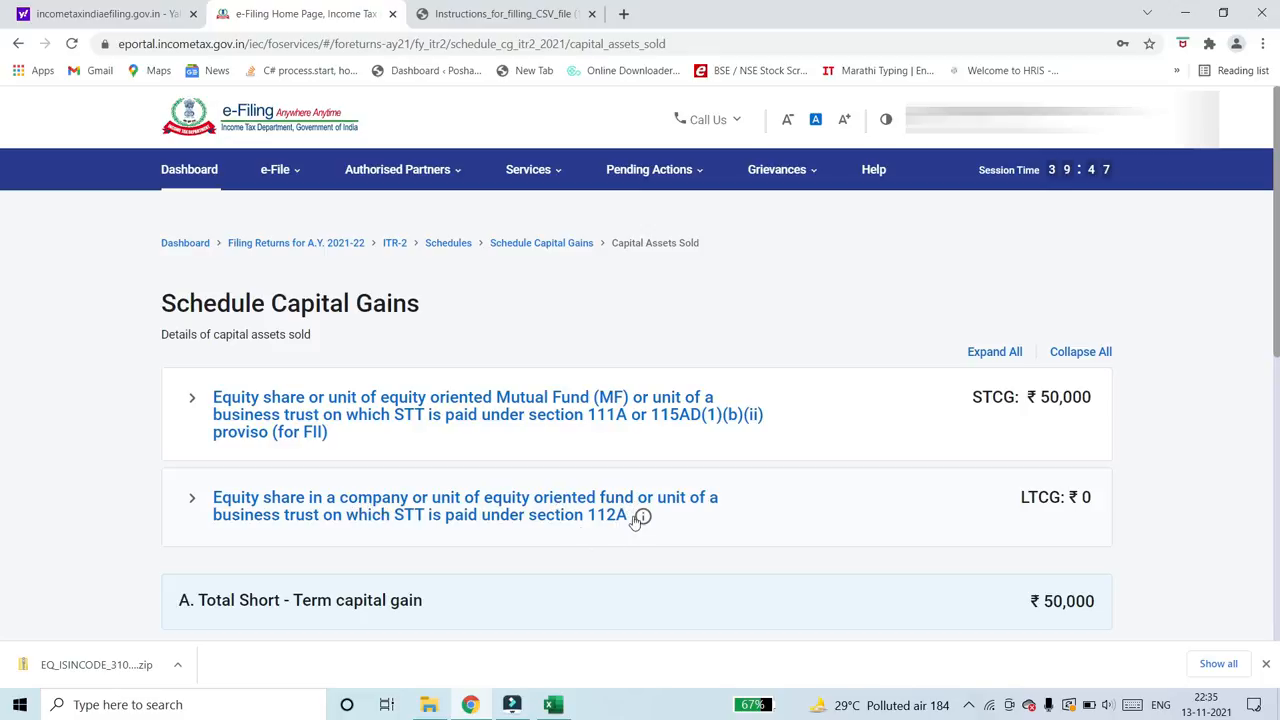
- Start adding details for the section 112A equity shares and open Schedule 112A from there
left_click(476, 507)
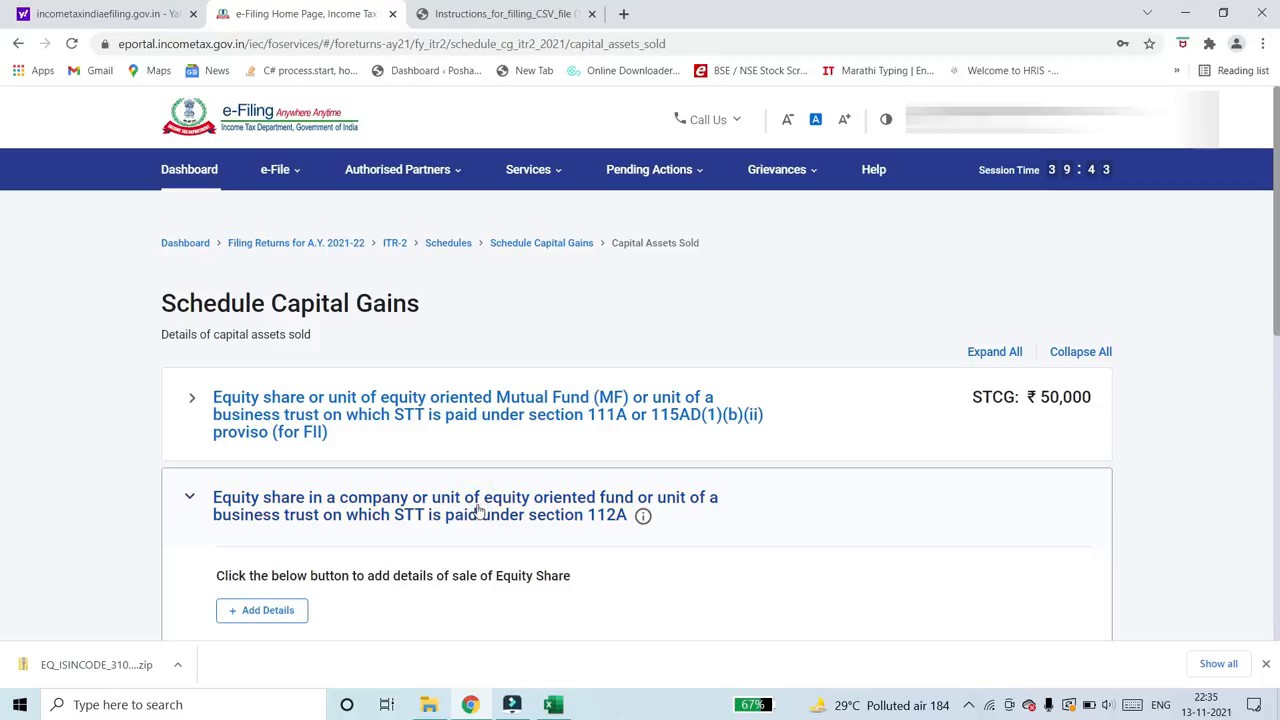
left_click(273, 616)
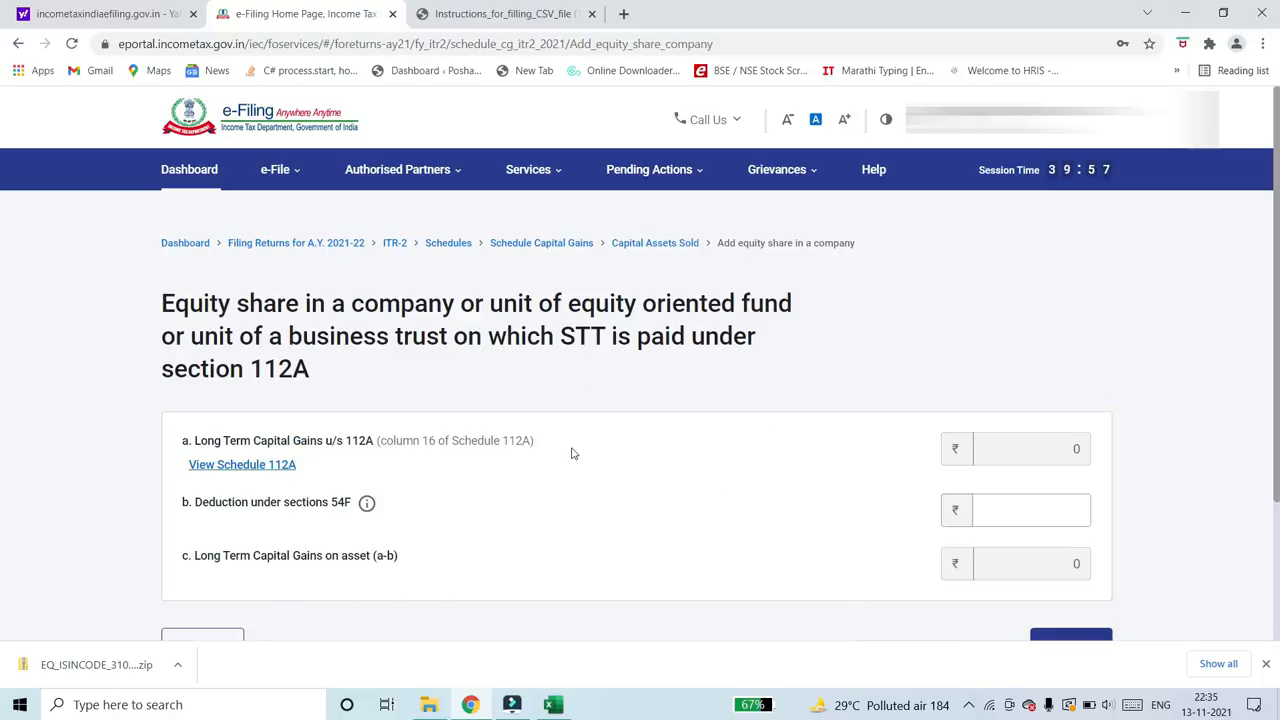
scroll(2, 225, "down", 1)
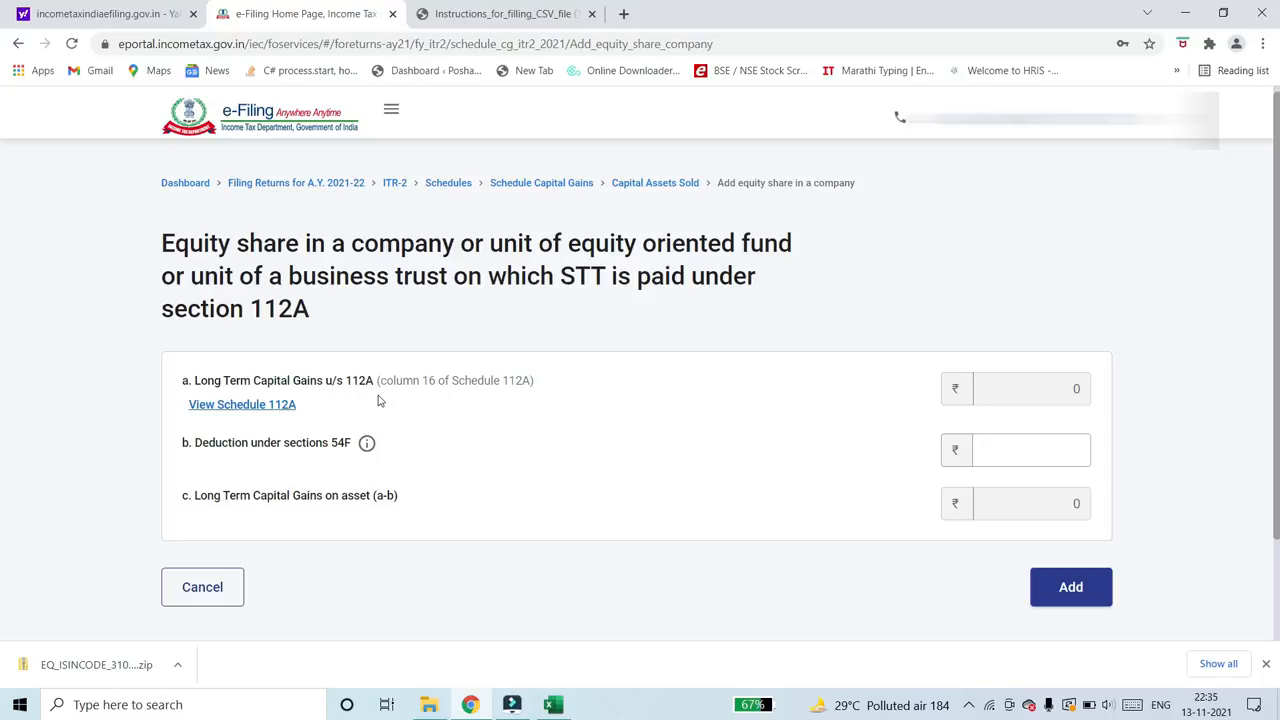
left_click(277, 416)
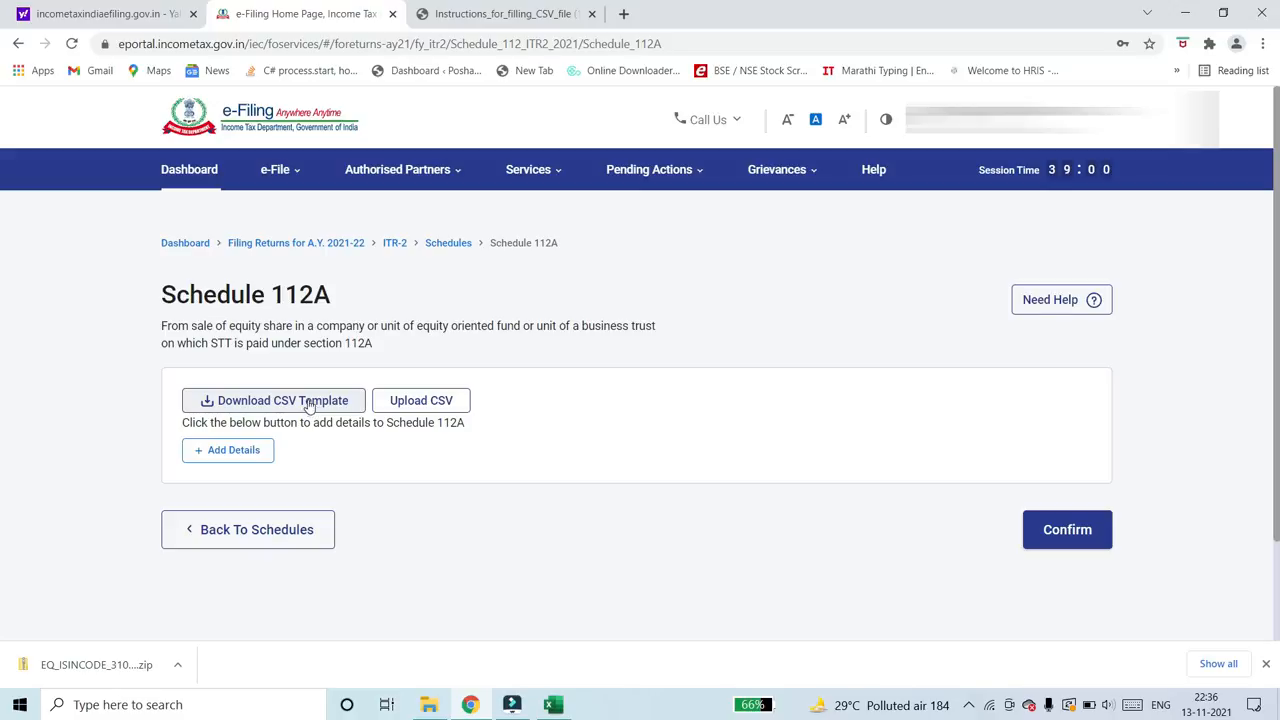
- Download the instructions for filling Schedule 112A from the page's help and dismiss the downloads list
left_click(1030, 303)
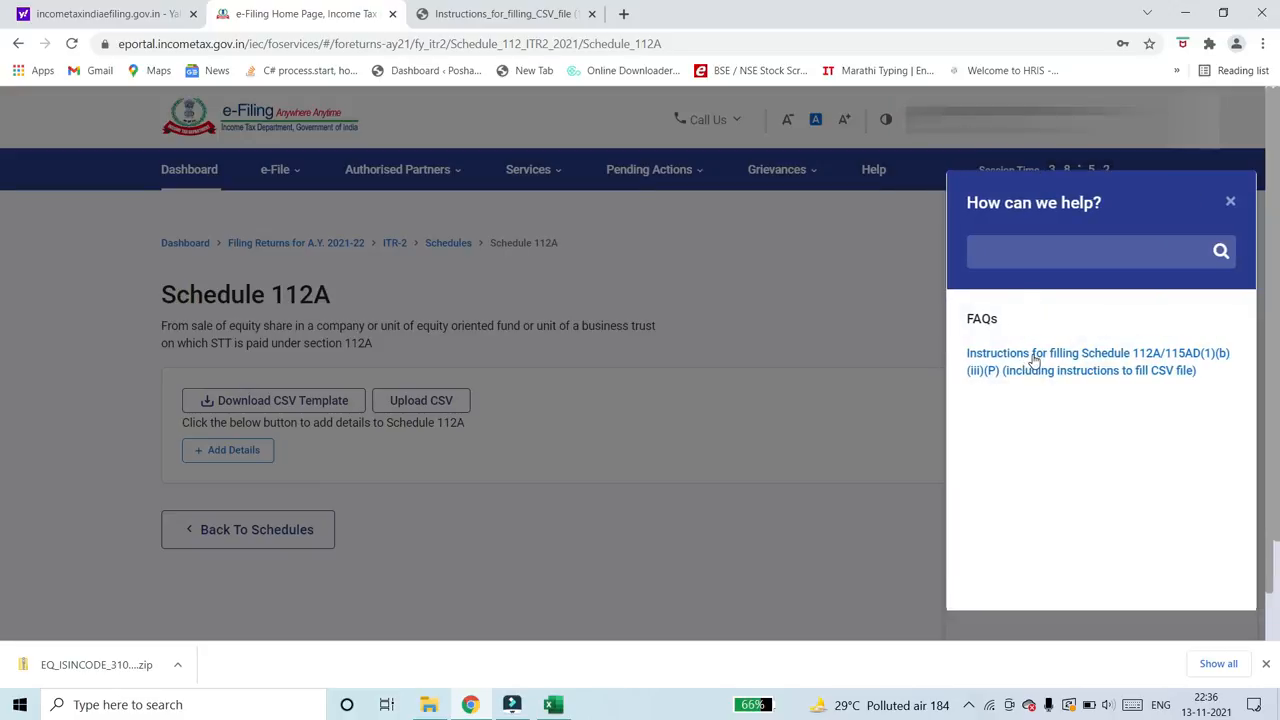
left_click(1035, 358)
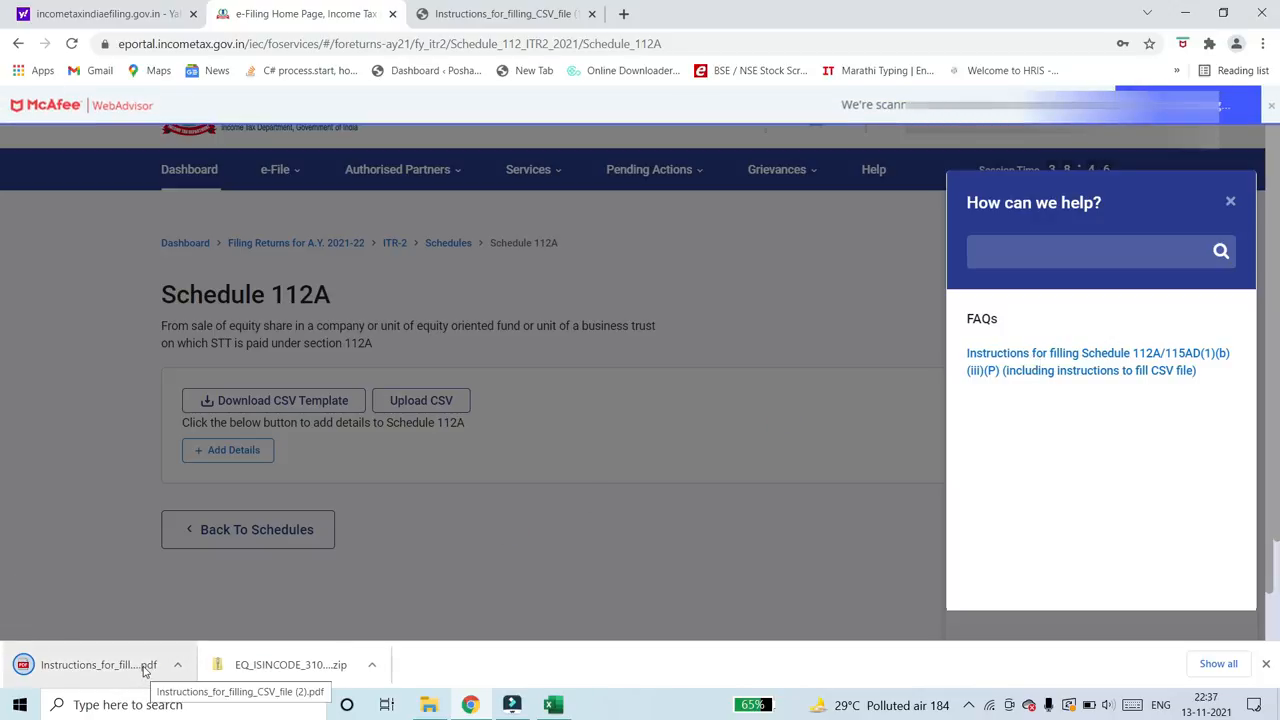
left_click(1265, 663)
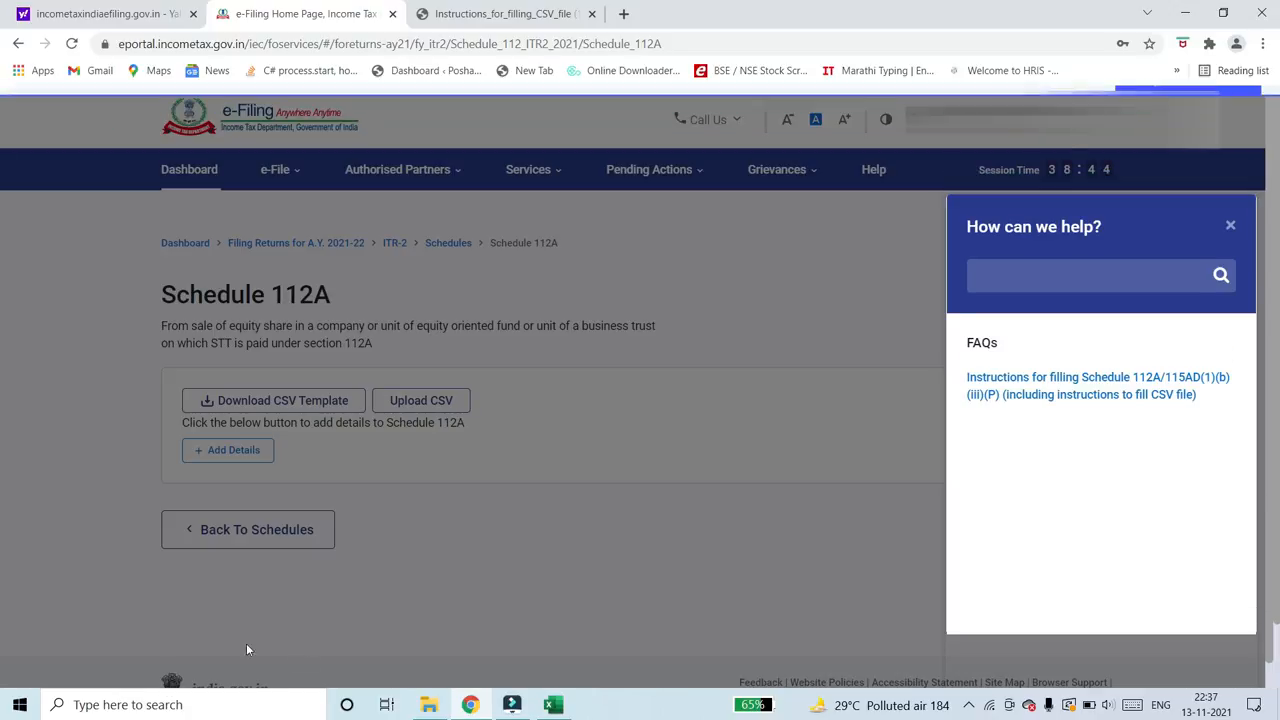
- Review the CSV filling instructions in the open PDF, return to Schedule 112A and close its help
left_click(527, 14)
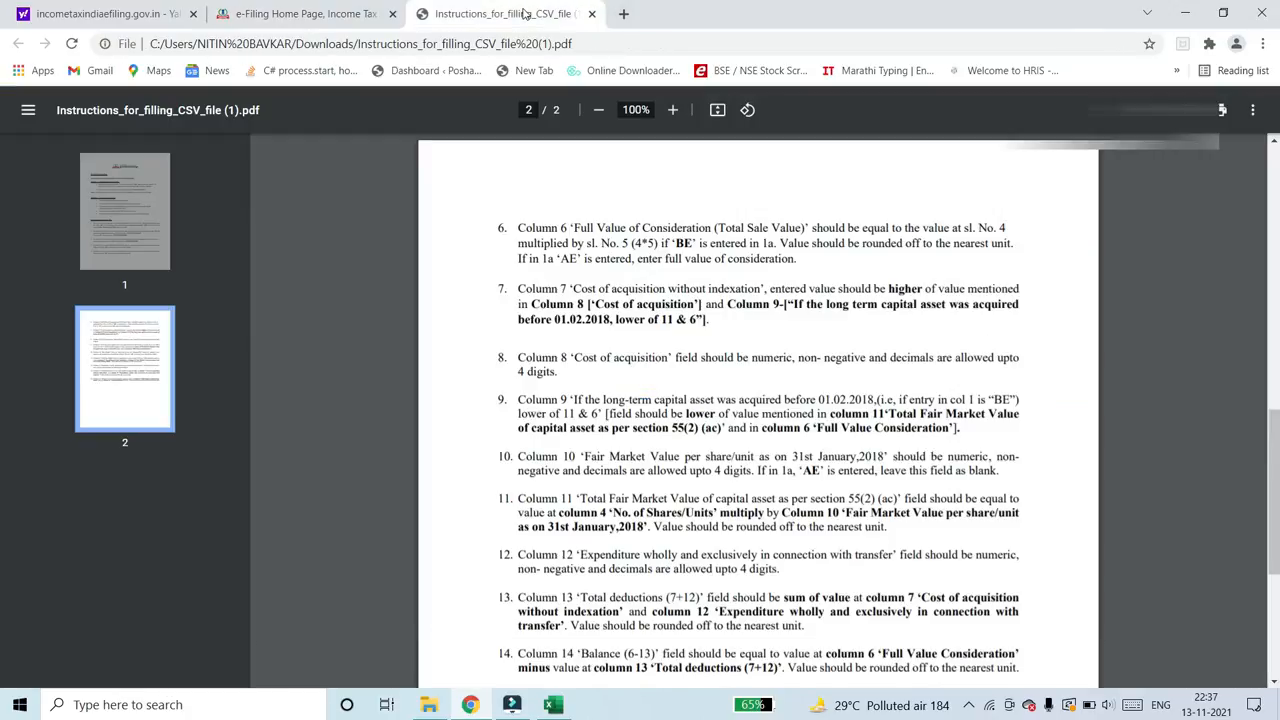
scroll(675, 448, "up", 8)
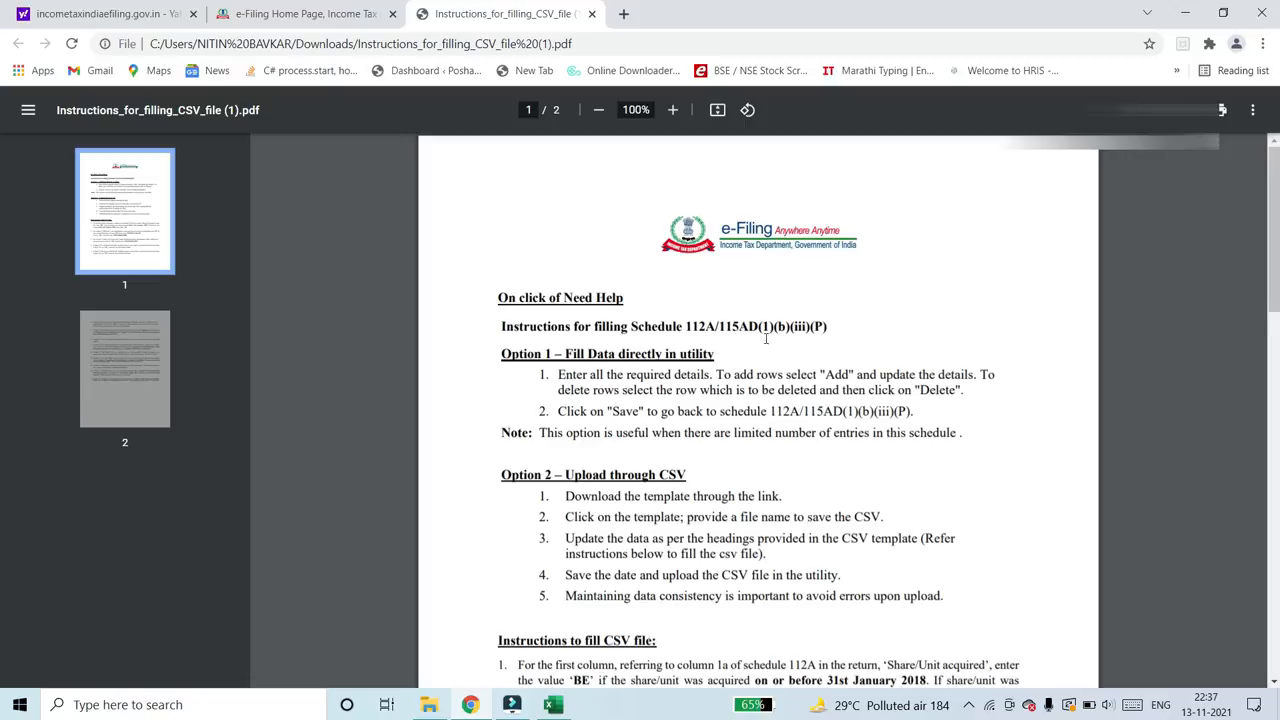
scroll(706, 432, "down", 5)
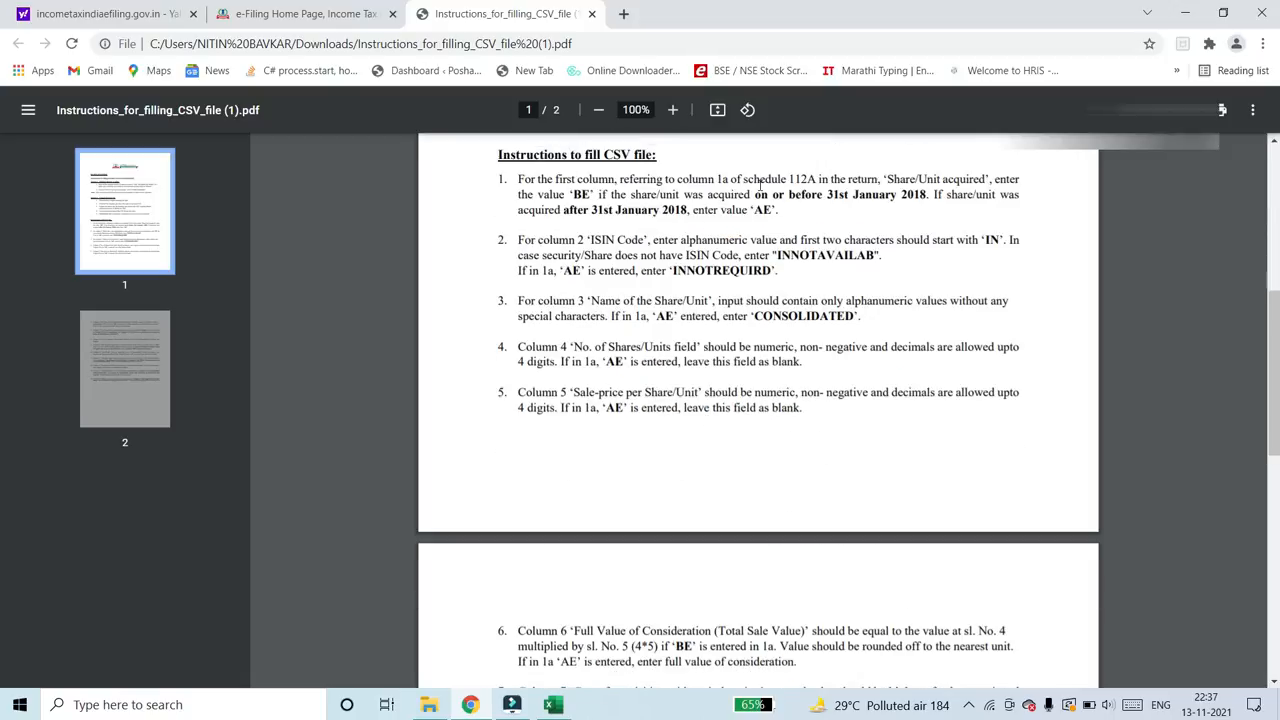
left_click(282, 14)
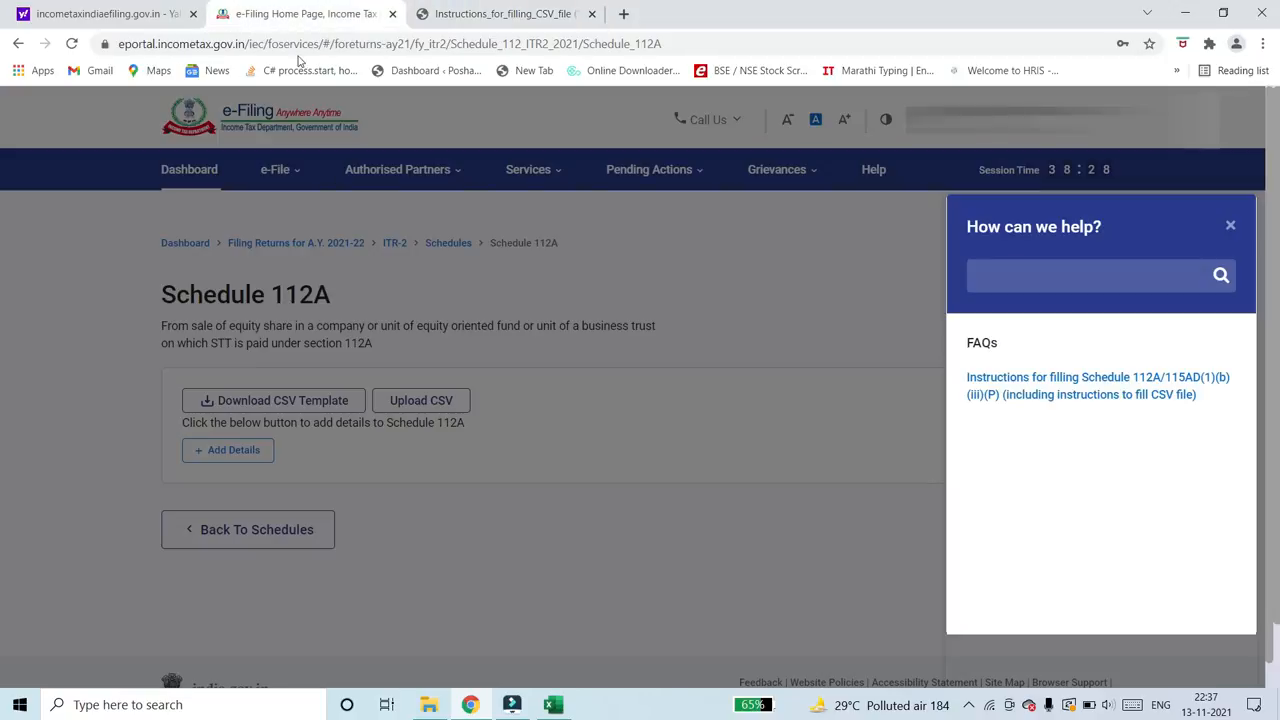
left_click(1231, 224)
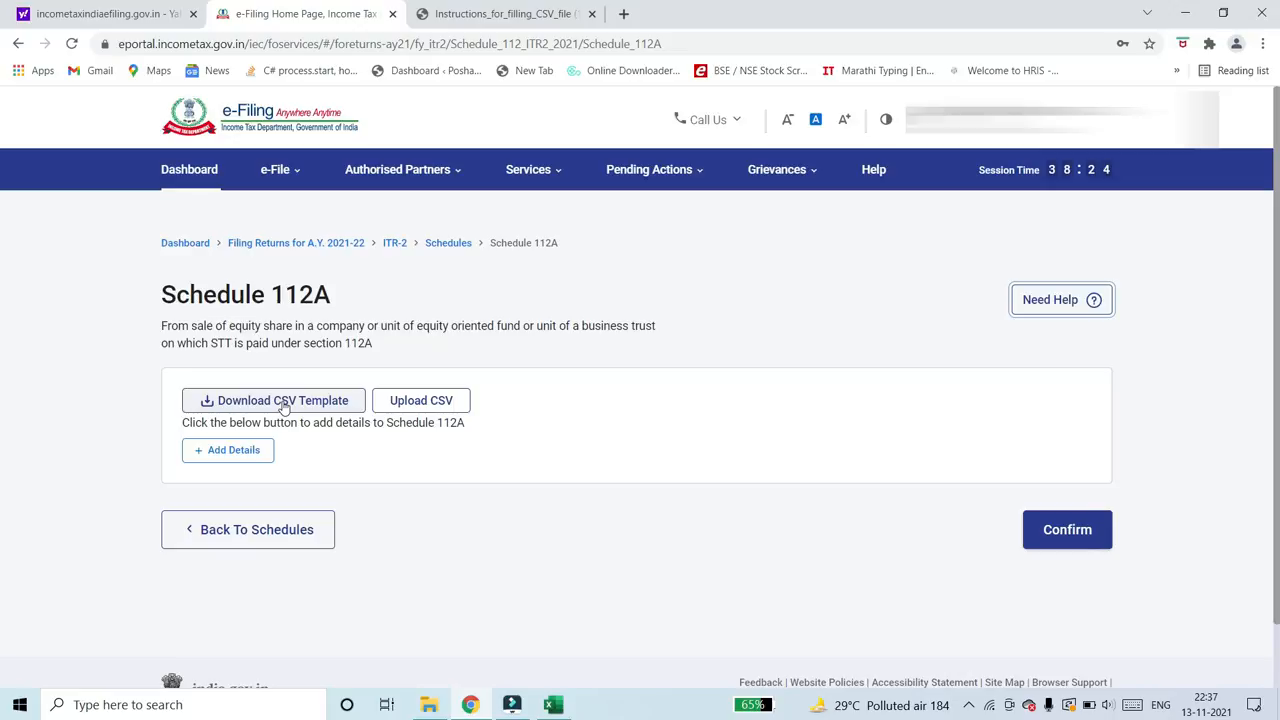
- Download the Schedule 112A CSV template, open it in Excel and wrap the text in all cells
left_click(286, 402)
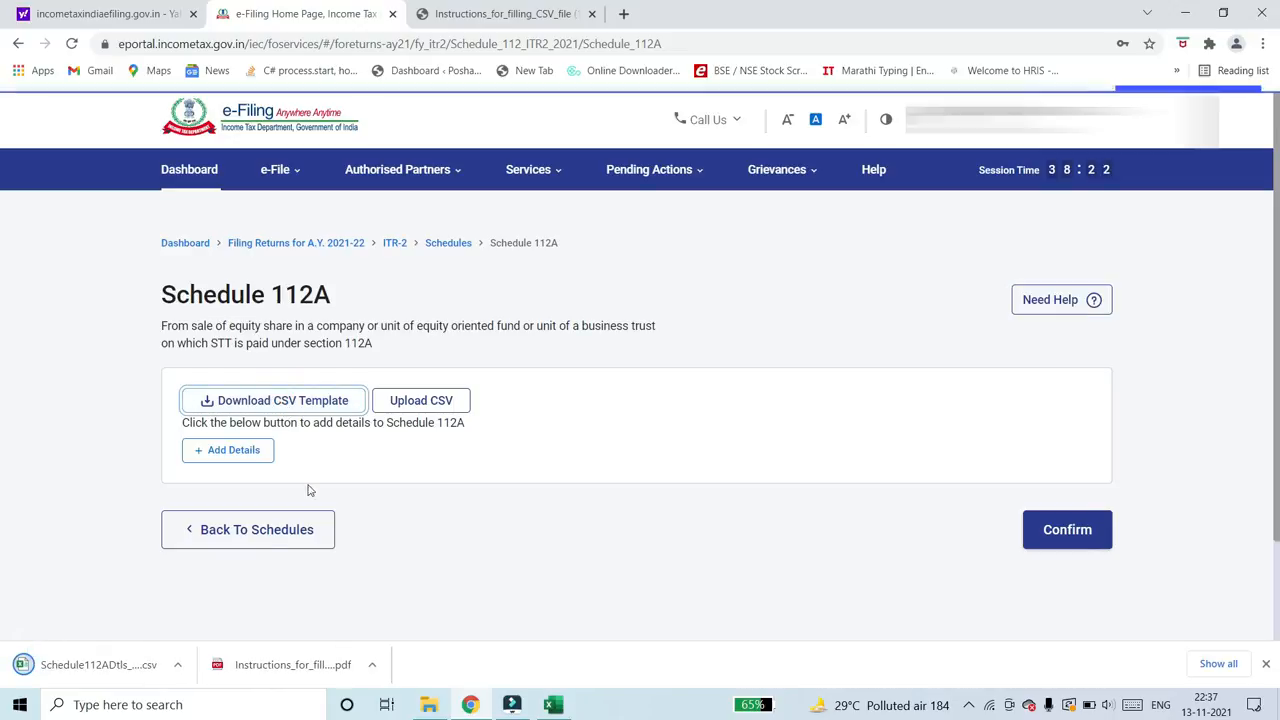
left_click(125, 670)
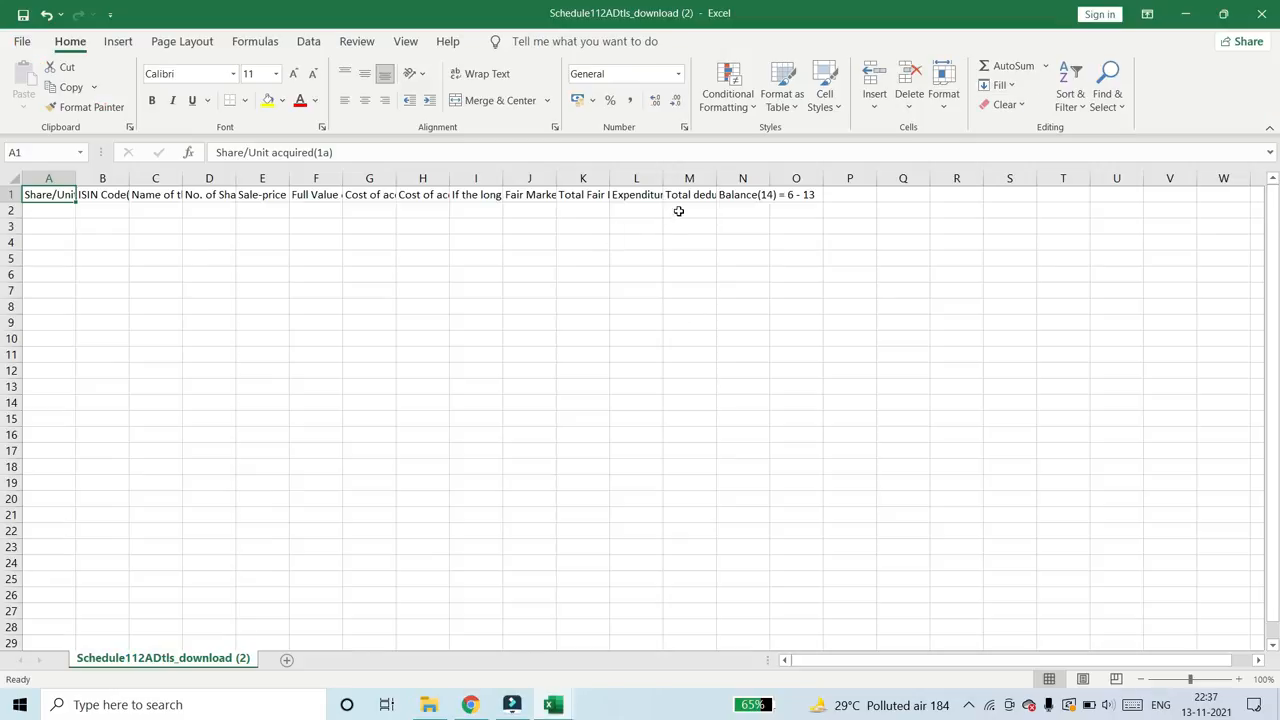
left_click(12, 177)
left_click(481, 76)
left_click(365, 310)
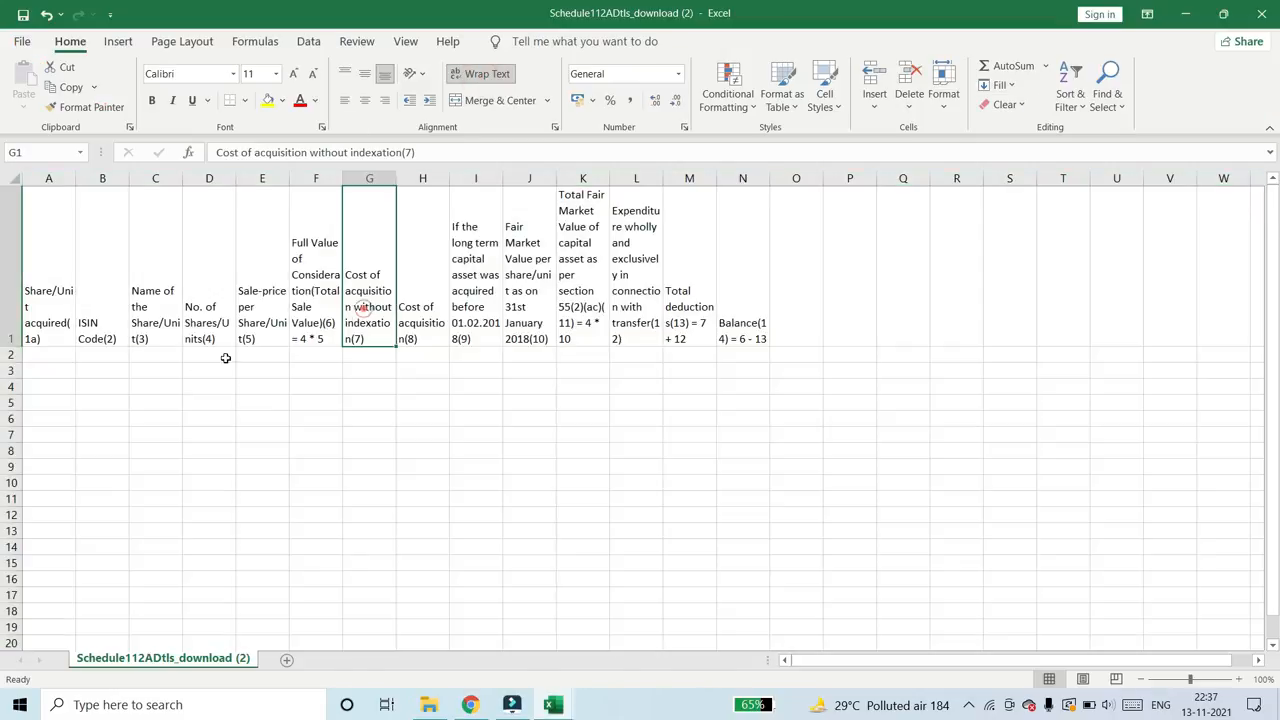
- Examine the template's column headings from Share/Unit acquired through Sale-price per Share/Unit
left_click(55, 368)
left_click(72, 291)
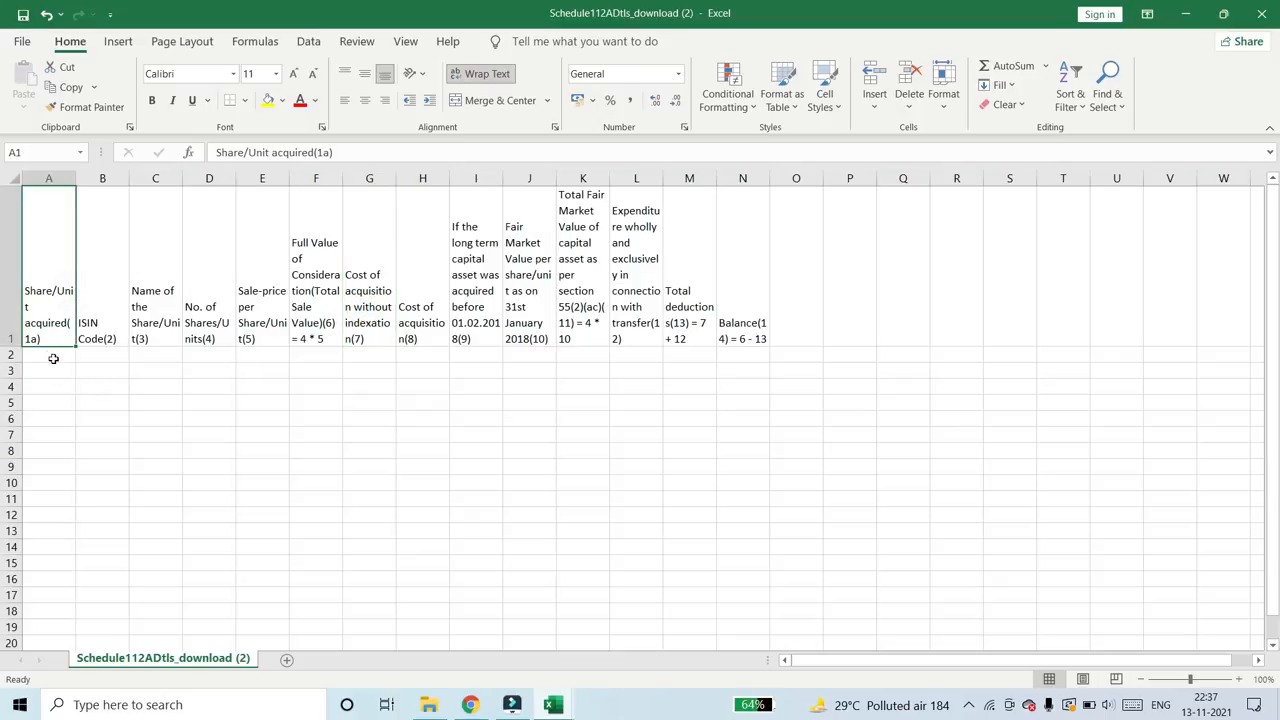
key("Right")
key("Right")
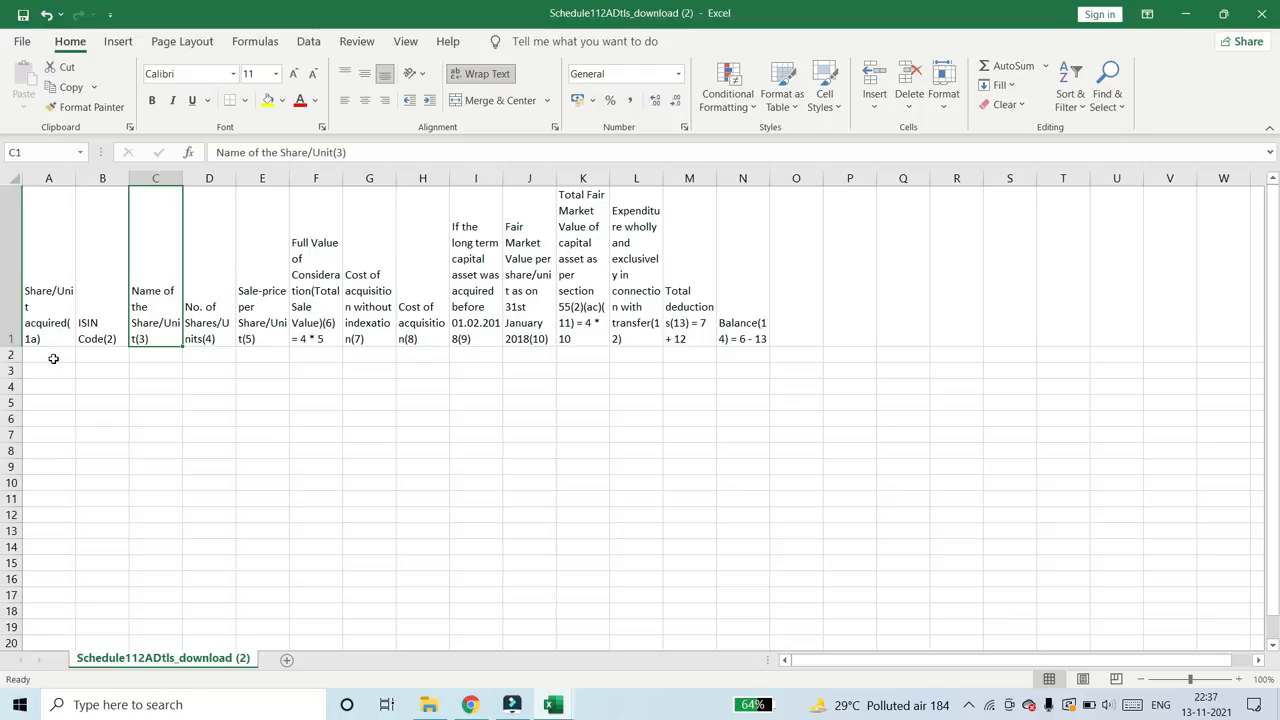
left_click(212, 302)
left_click(264, 309)
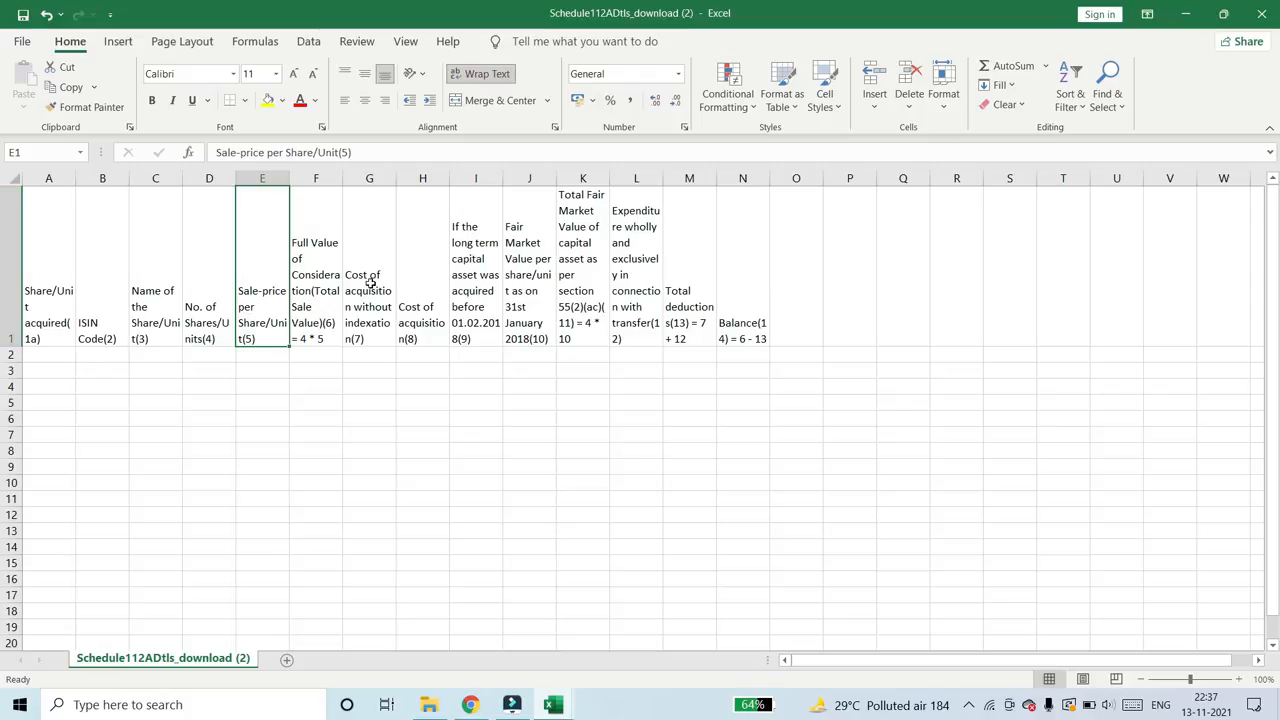
left_click(54, 294)
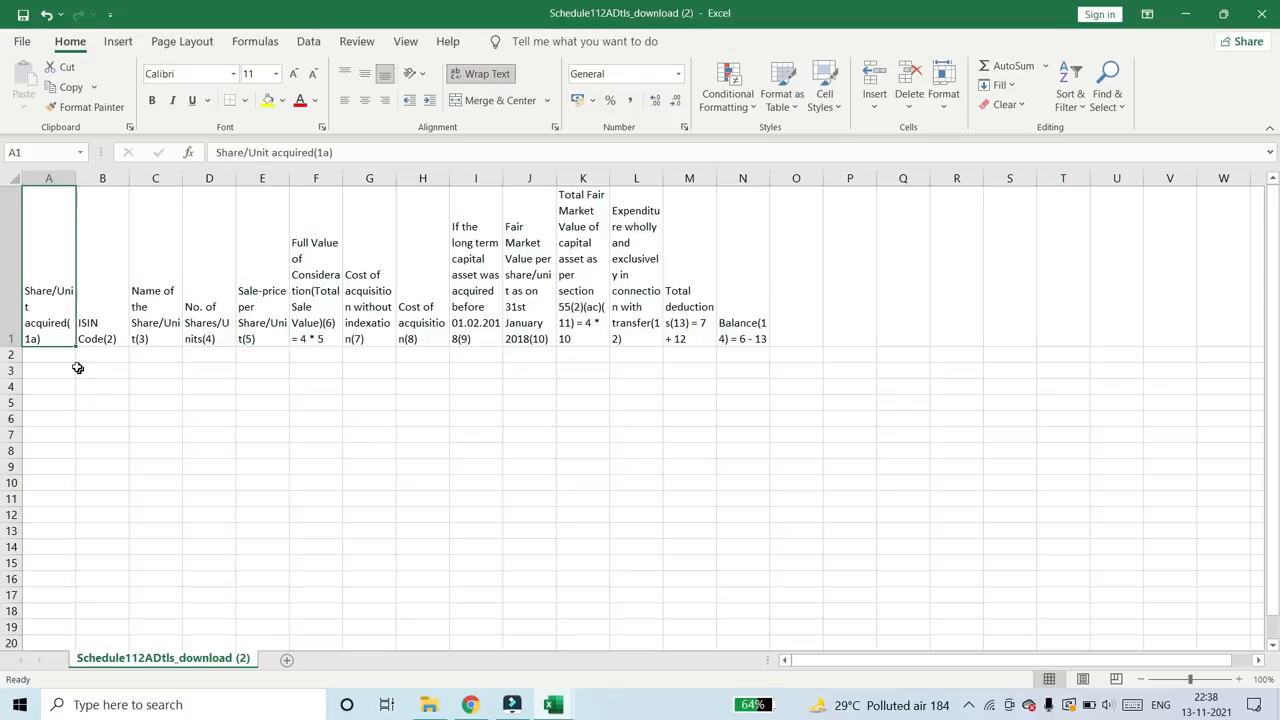
left_click(70, 357)
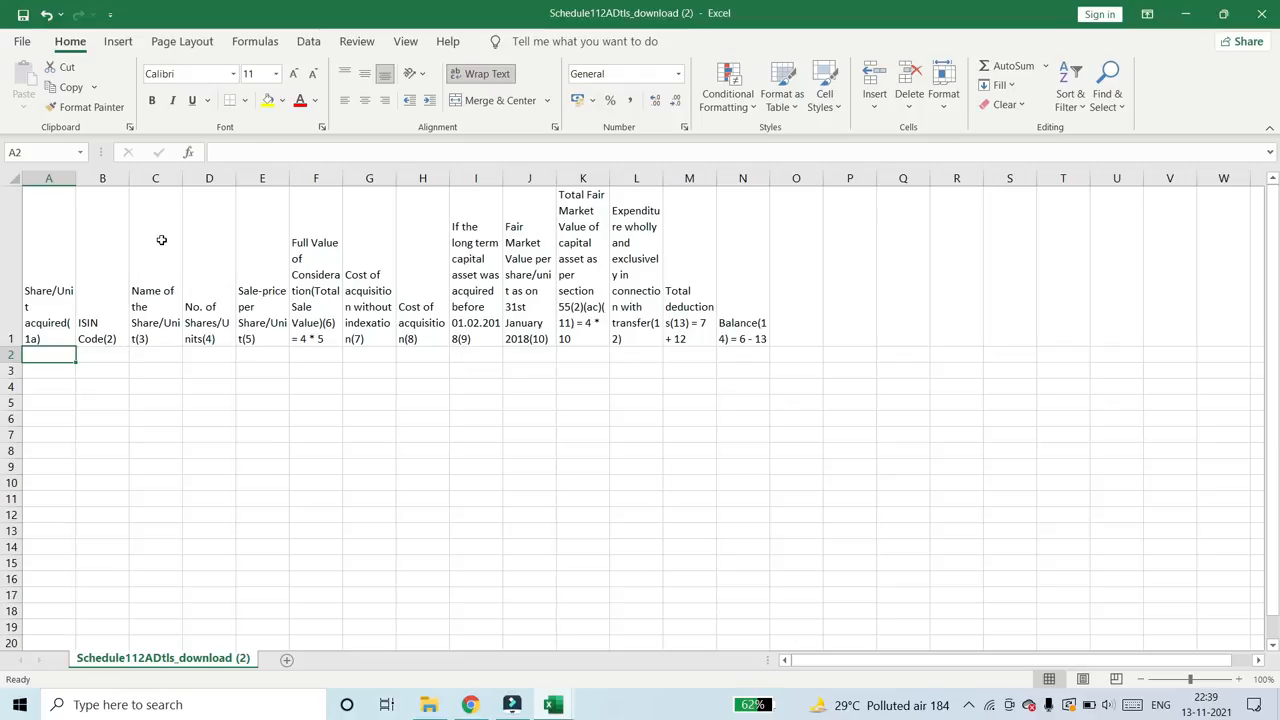
- Check the first-column rule in the instructions PDF in Chrome and compare it with the Share/Unit acquired column in Excel
left_click(469, 704)
left_click(455, 16)
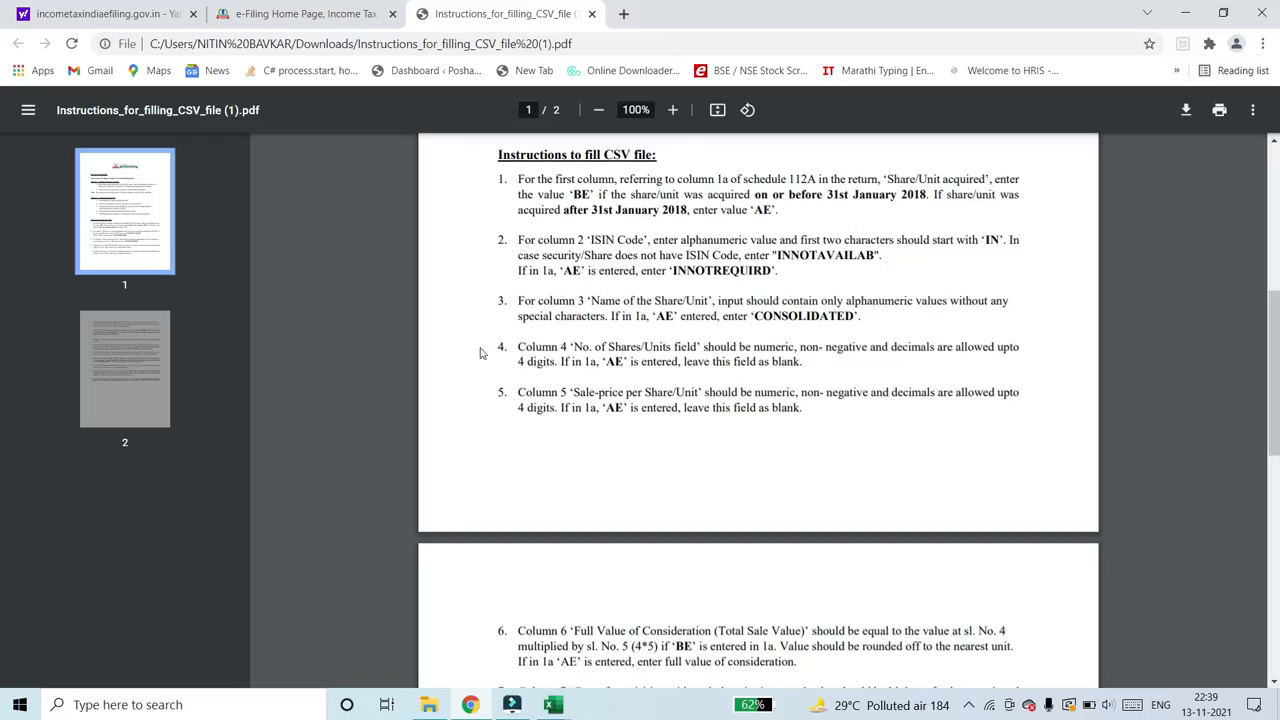
left_click_drag(521, 180, 676, 181)
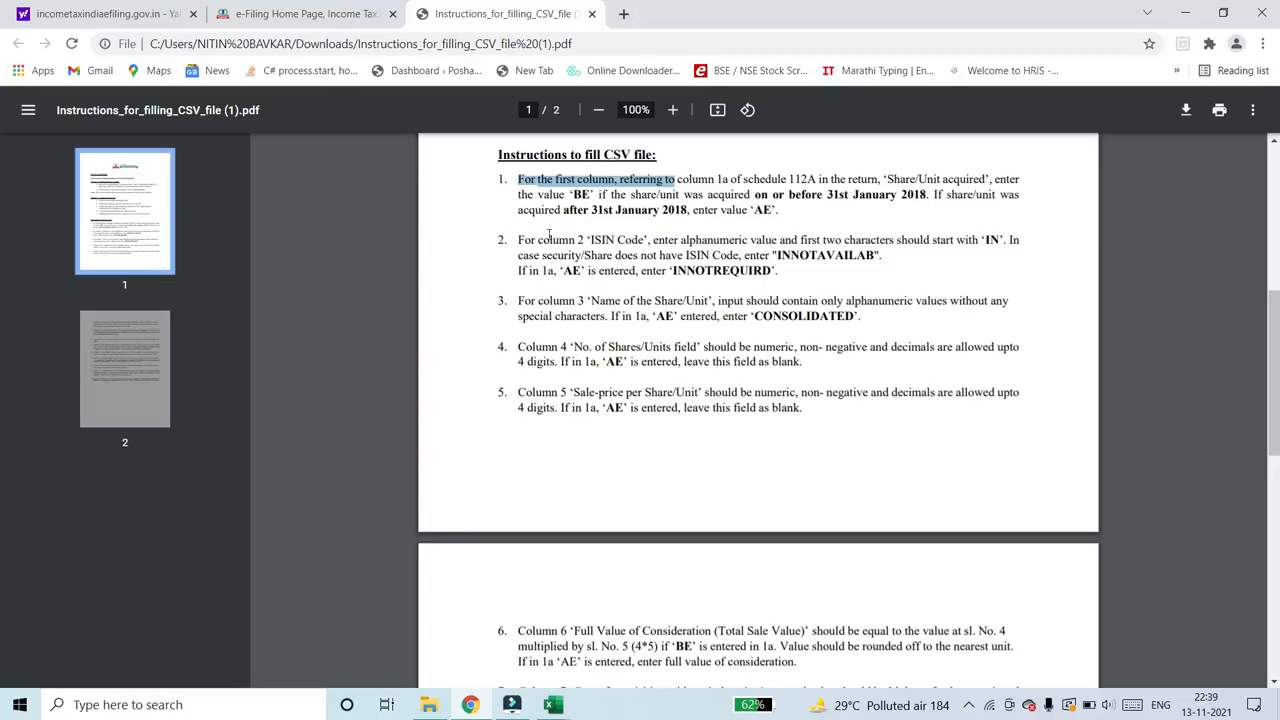
double_click(582, 195)
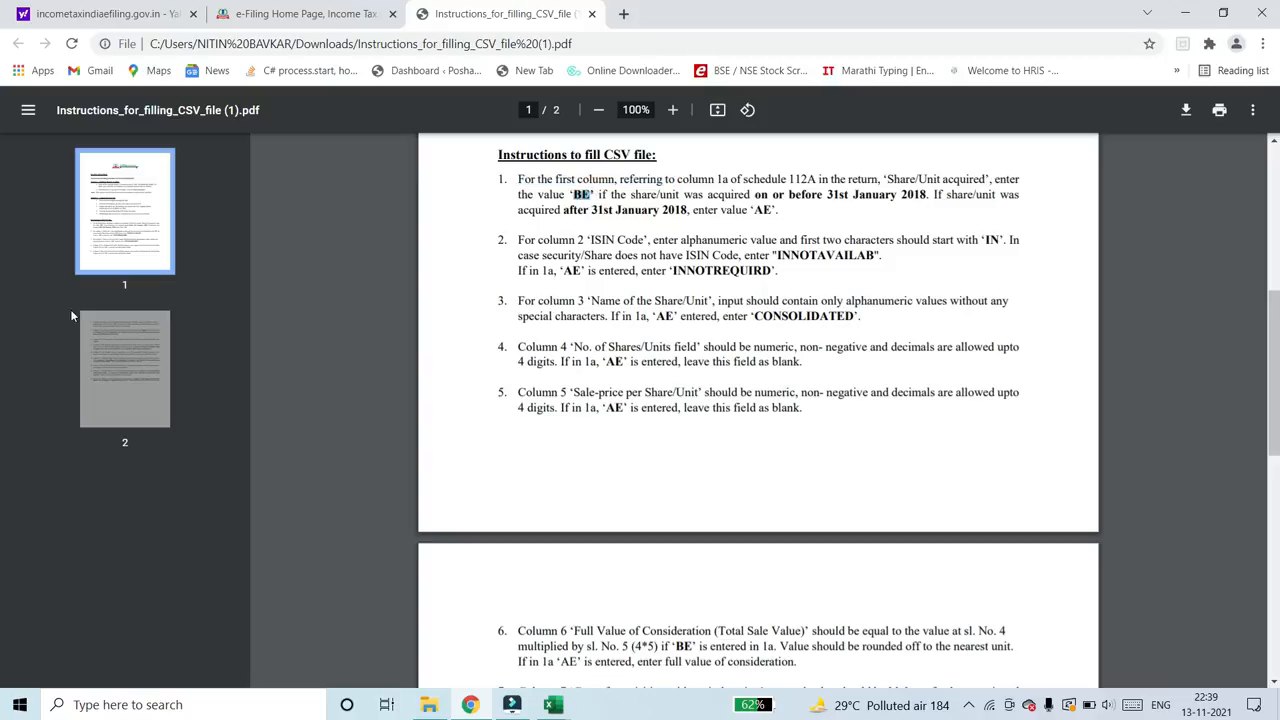
key("alt+Tab")
left_click(59, 281)
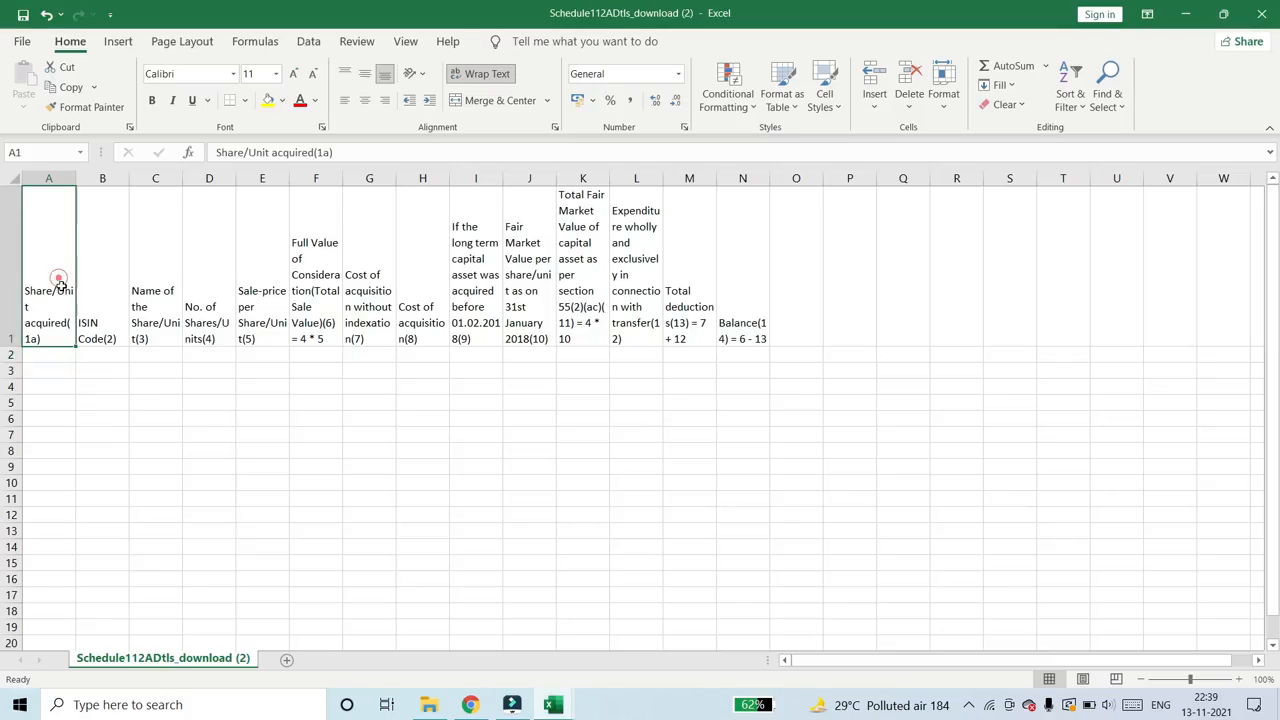
left_click(57, 400)
left_click_drag(46, 462, 60, 308)
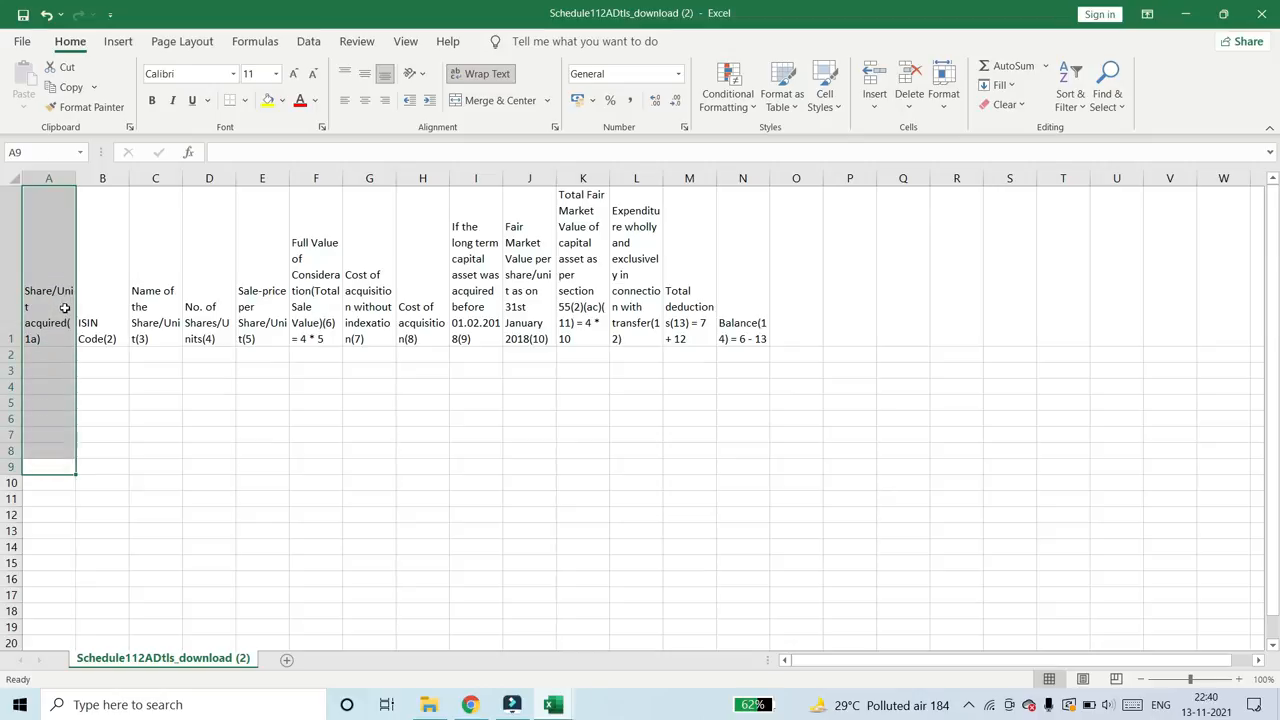
- Enter BE in cell A2 and AE in cell A3 of the Share/Unit acquired column
left_click(63, 358)
type("B")
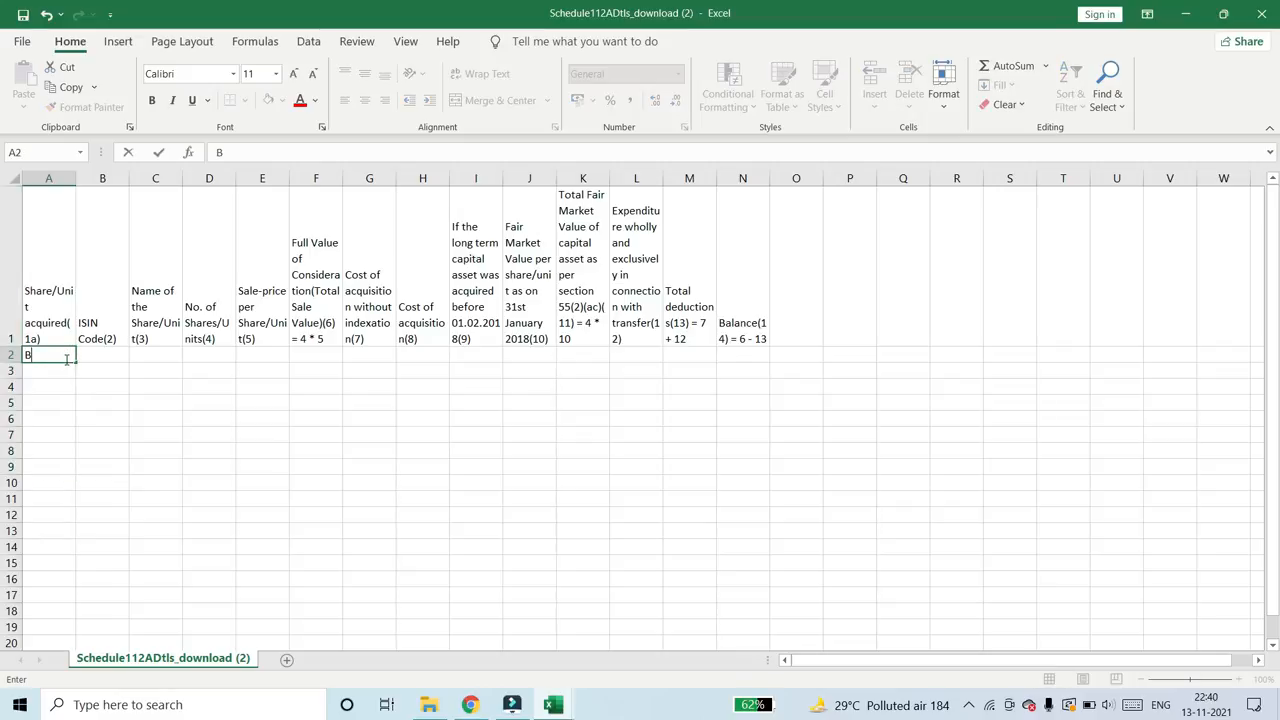
type("E")
key("Return")
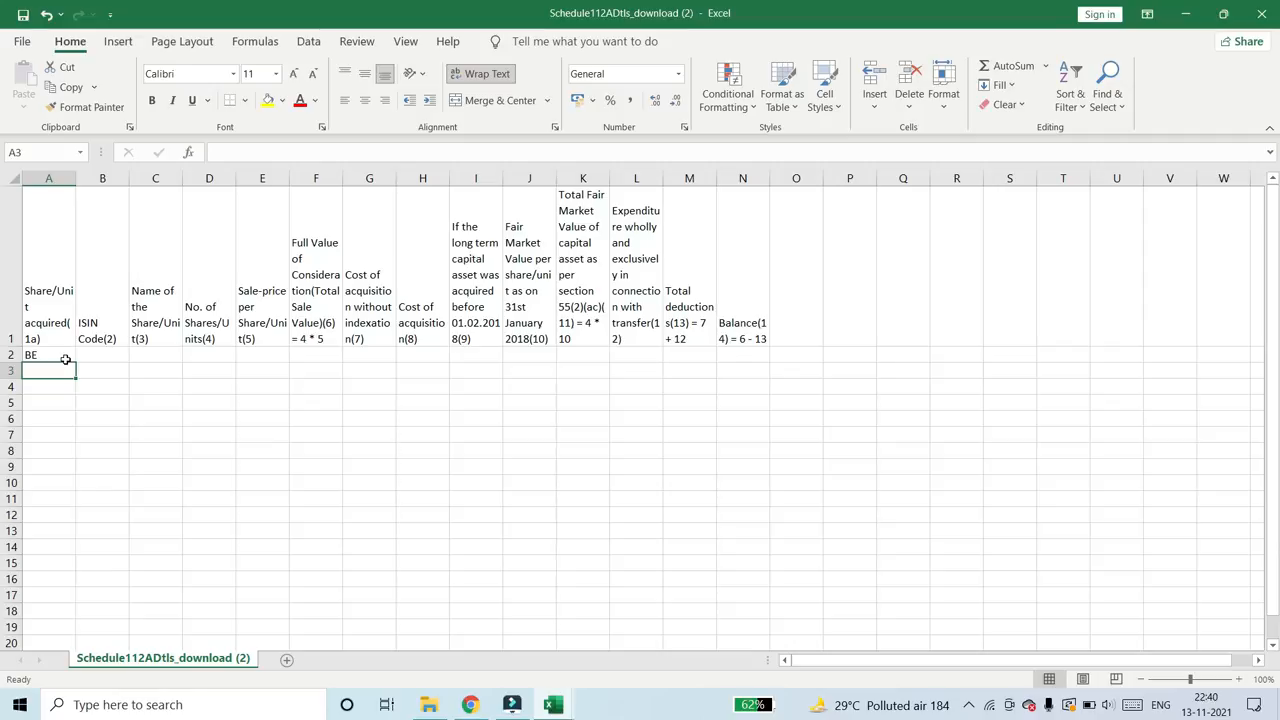
type("AE")
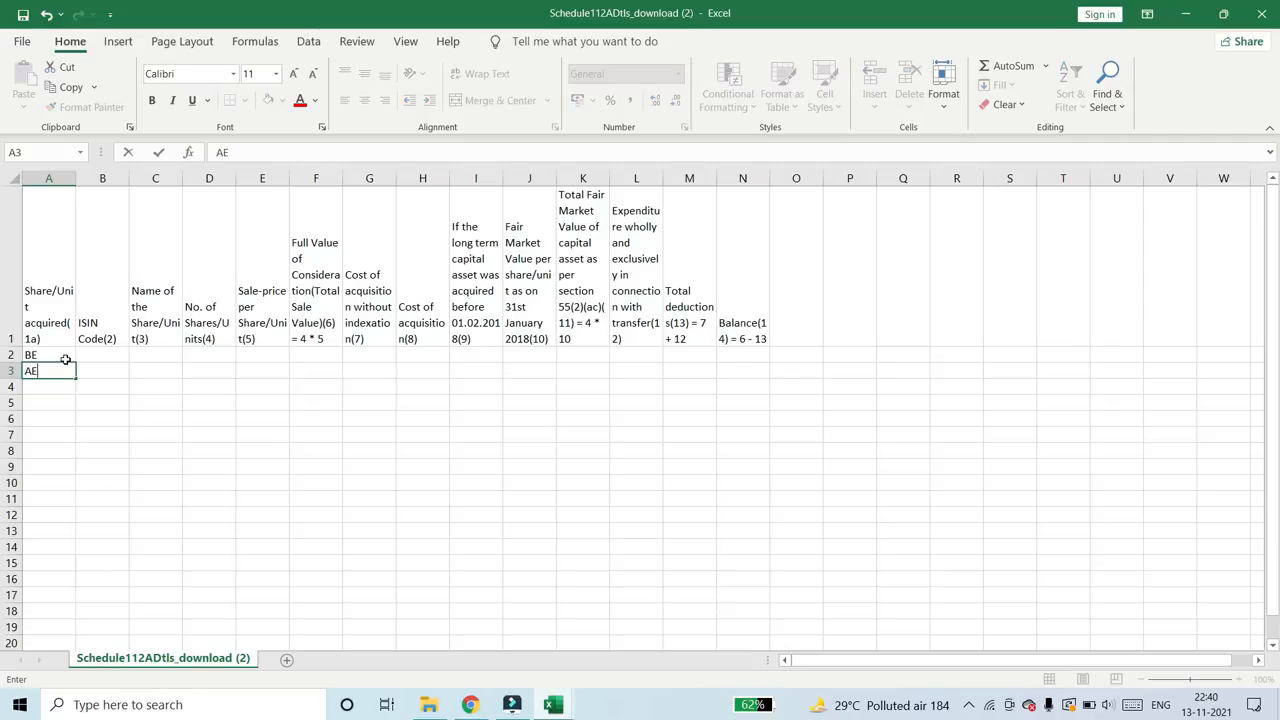
key("Return")
key("Up")
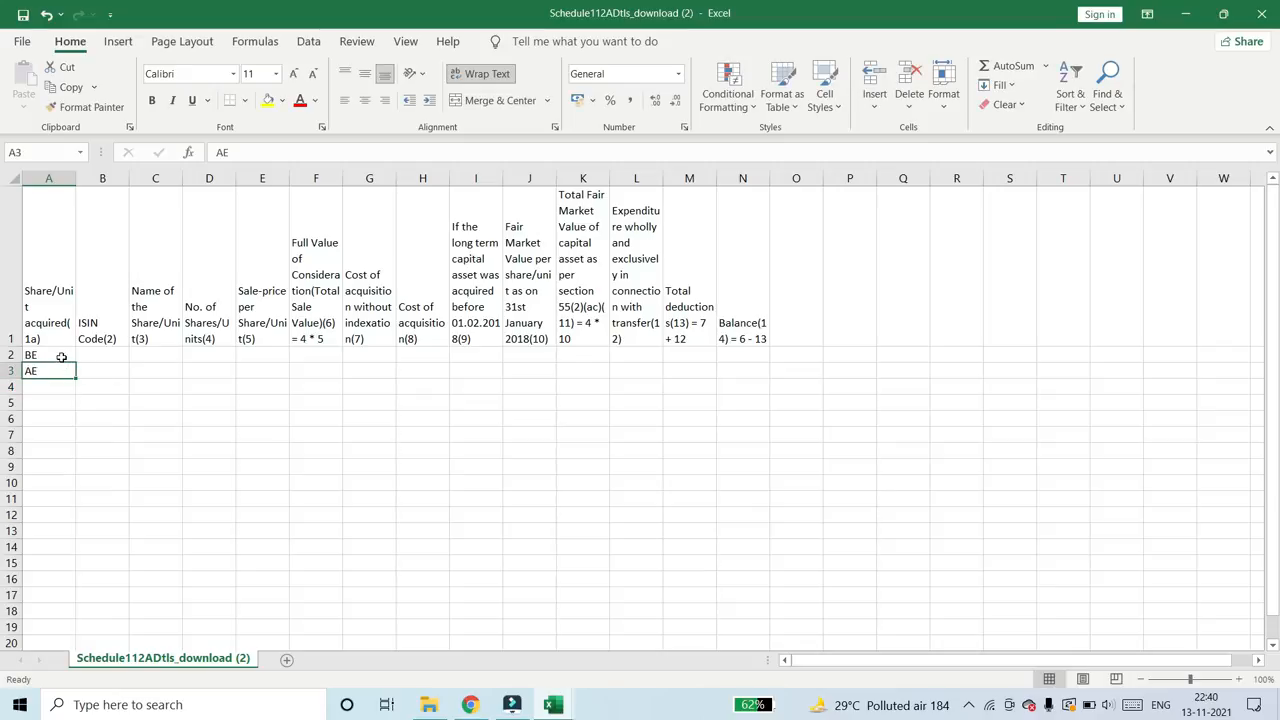
left_click(64, 357)
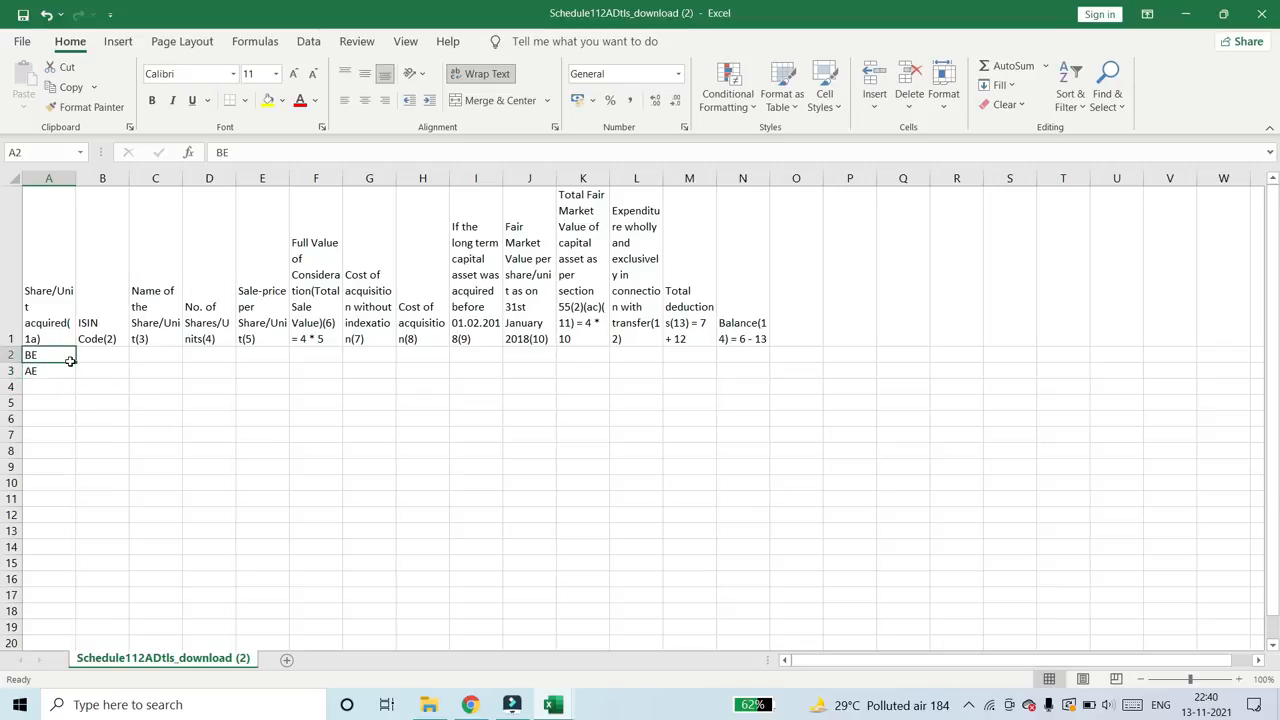
- Switch to the Sharekhan CL workbook and filter BuyDate to 20171009, 20171201, 20171204, 20171205 and 20171222
left_click(562, 708)
left_click(490, 630)
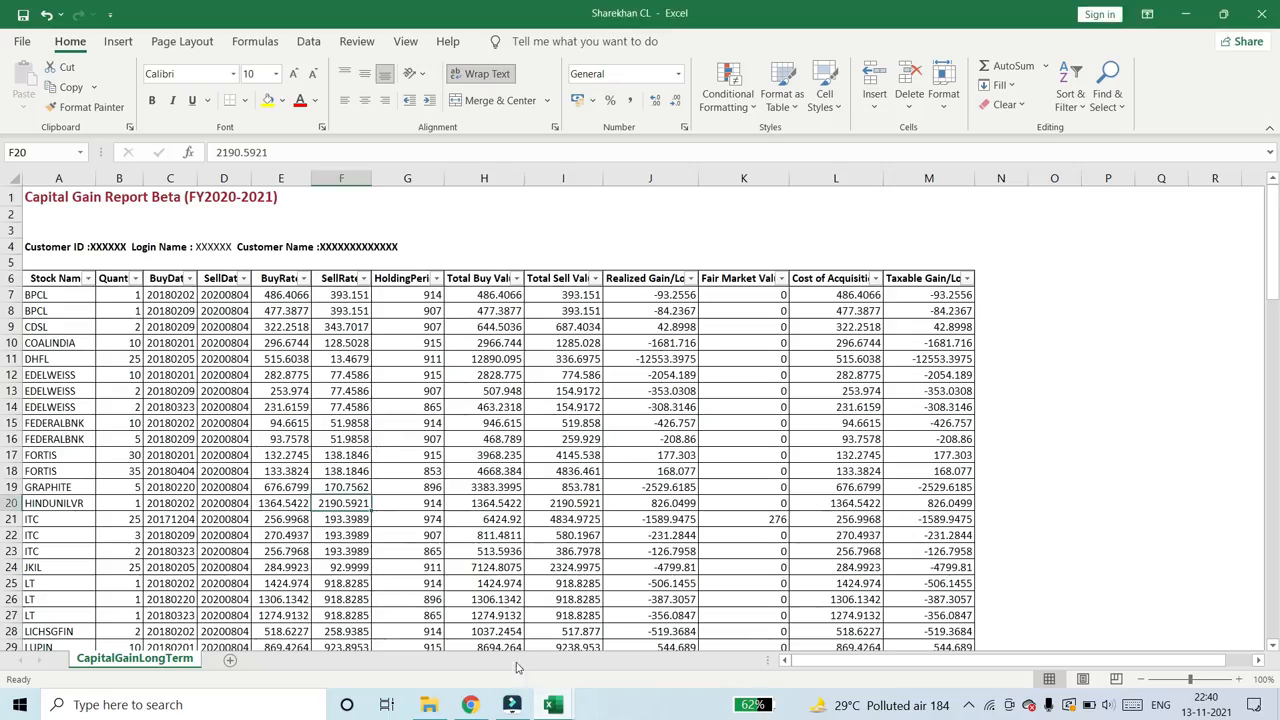
left_click(268, 408)
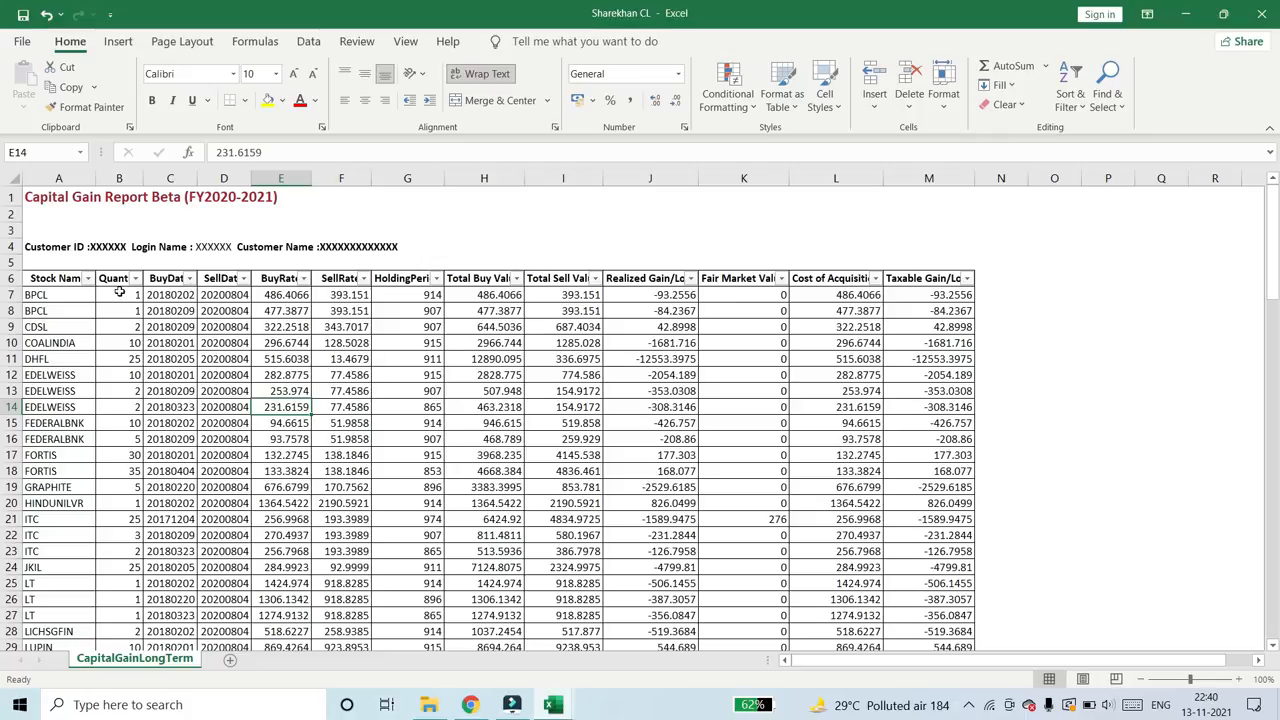
left_click(69, 292)
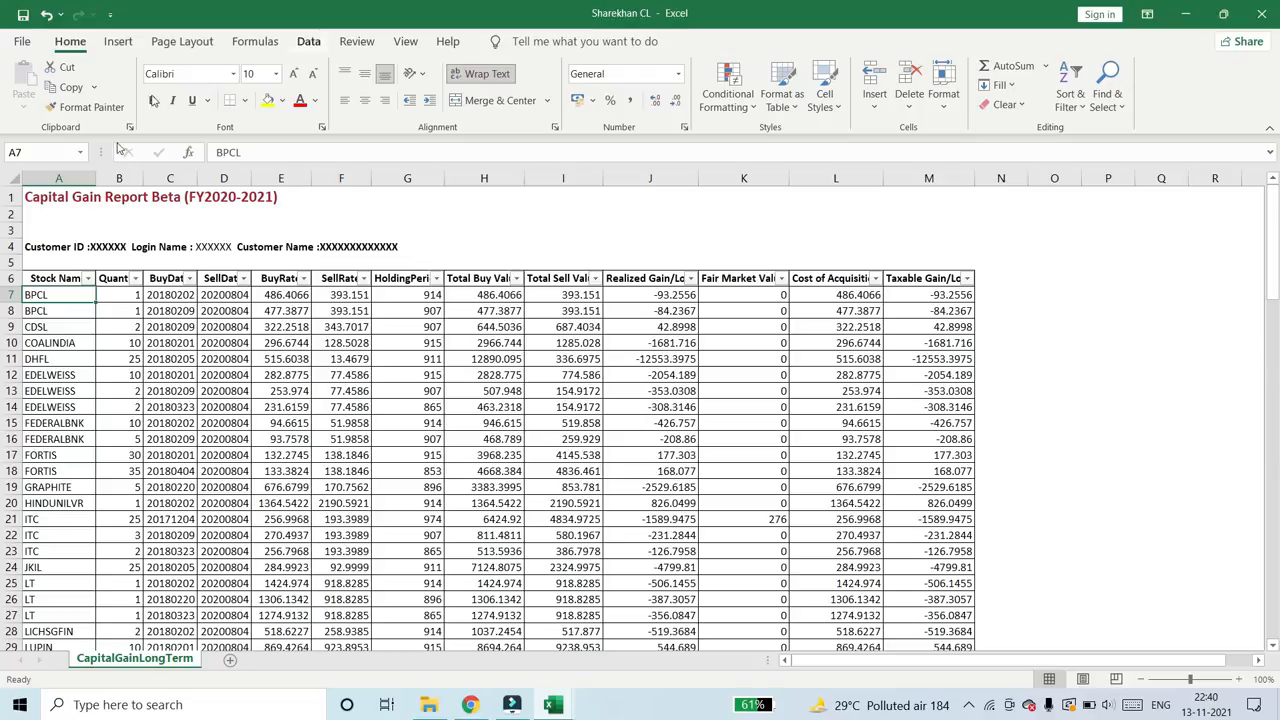
left_click(188, 278)
left_click(44, 475)
left_click(70, 489)
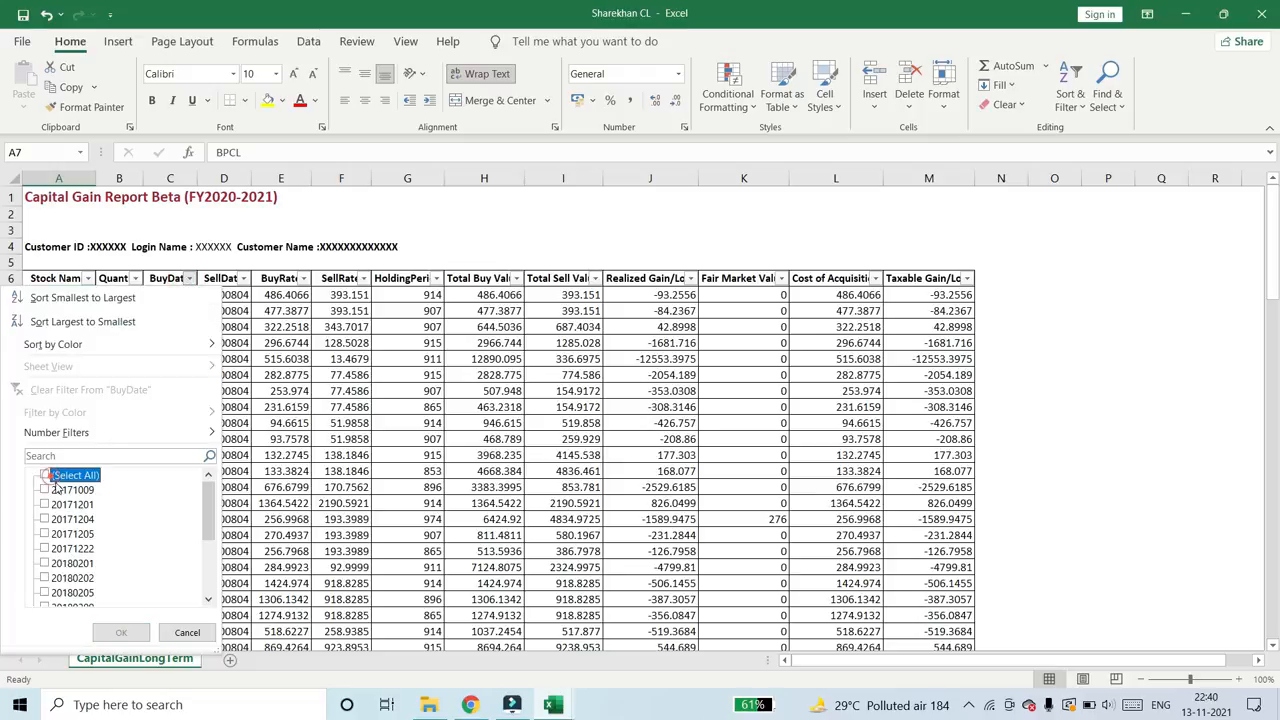
left_click(70, 504)
left_click(70, 519)
left_click(70, 534)
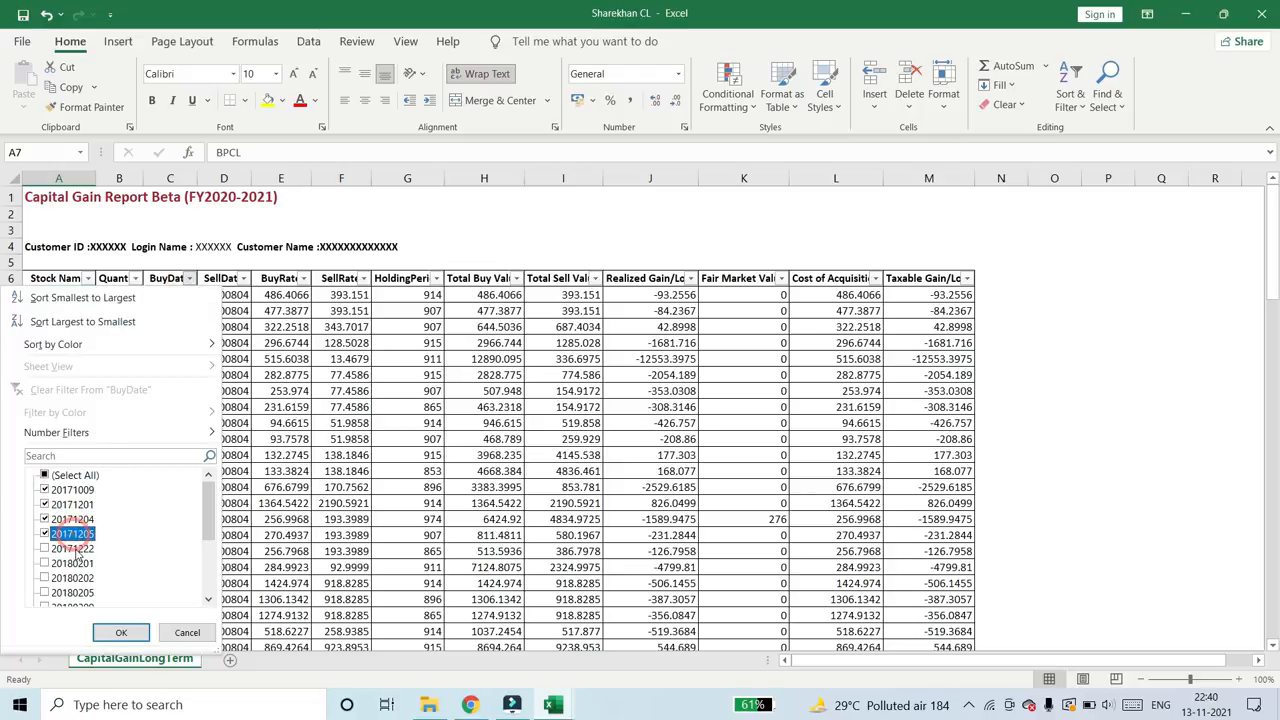
left_click(70, 548)
left_click(118, 632)
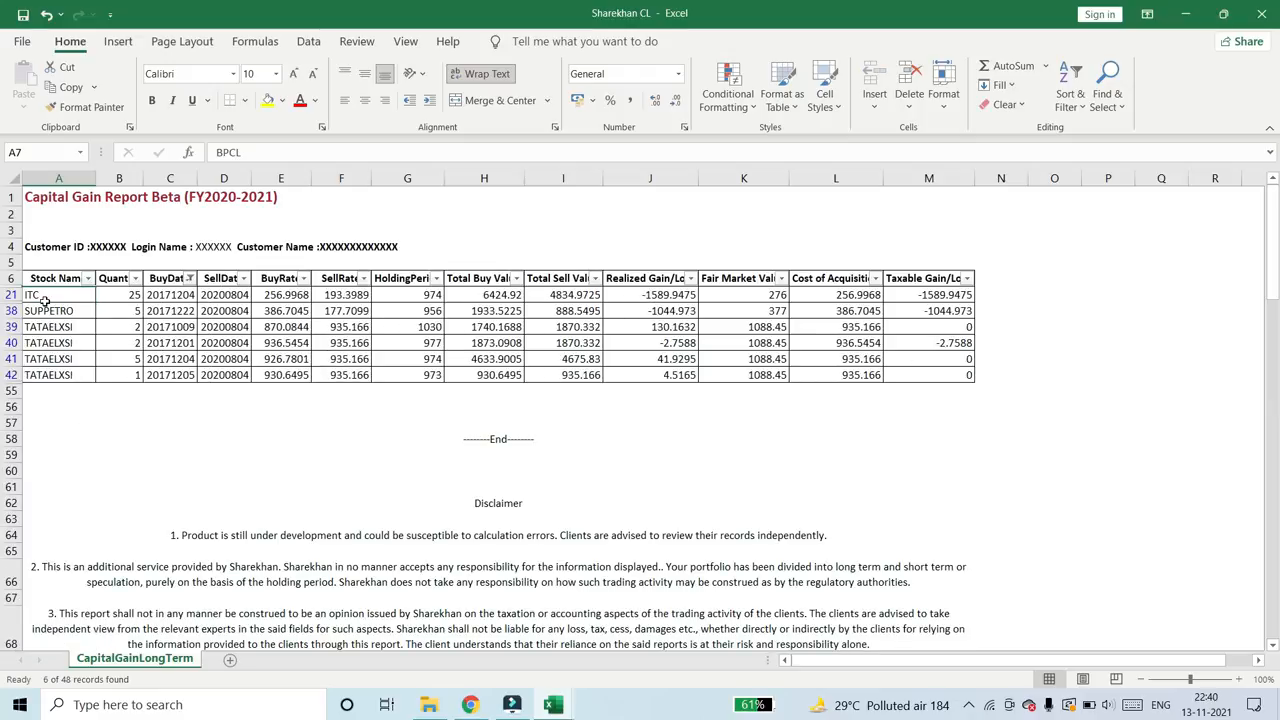
- Copy the filtered stock names into the Schedule 112A template's Name of the Share/Unit column from C2, pasting values only
left_click_drag(45, 297, 49, 375)
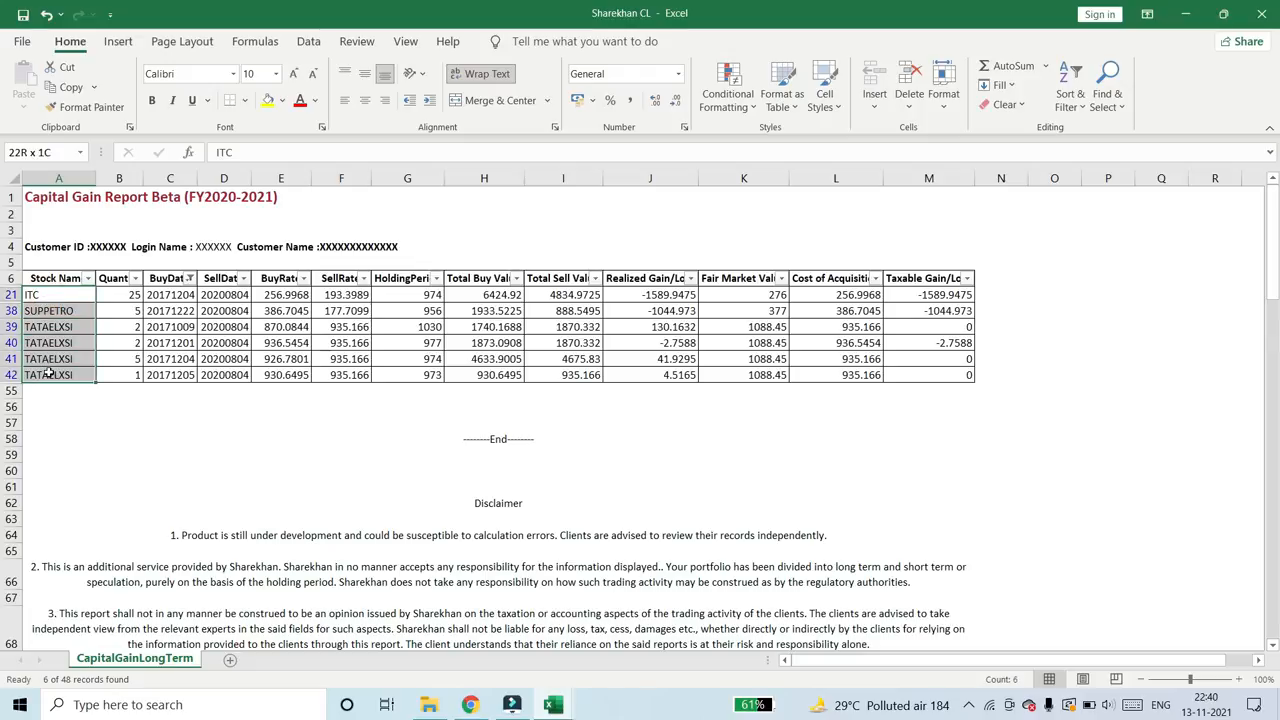
key("ctrl+c")
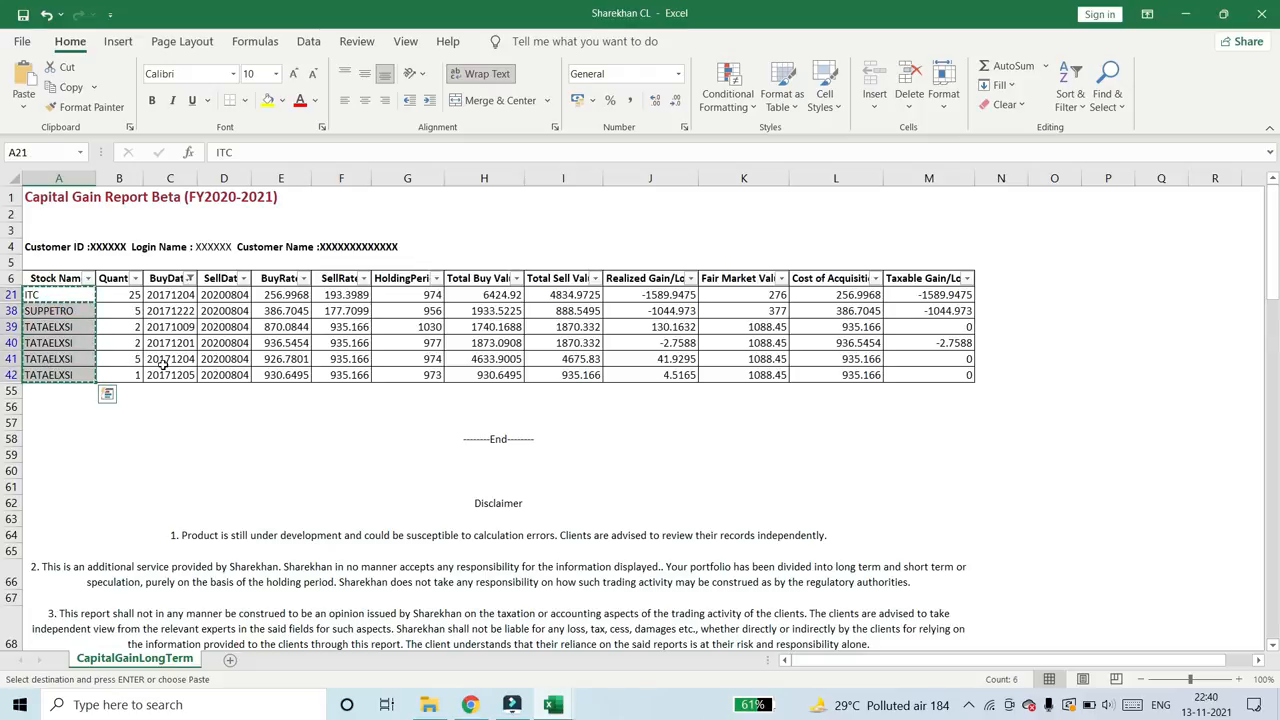
key("alt+Tab")
left_click(152, 368)
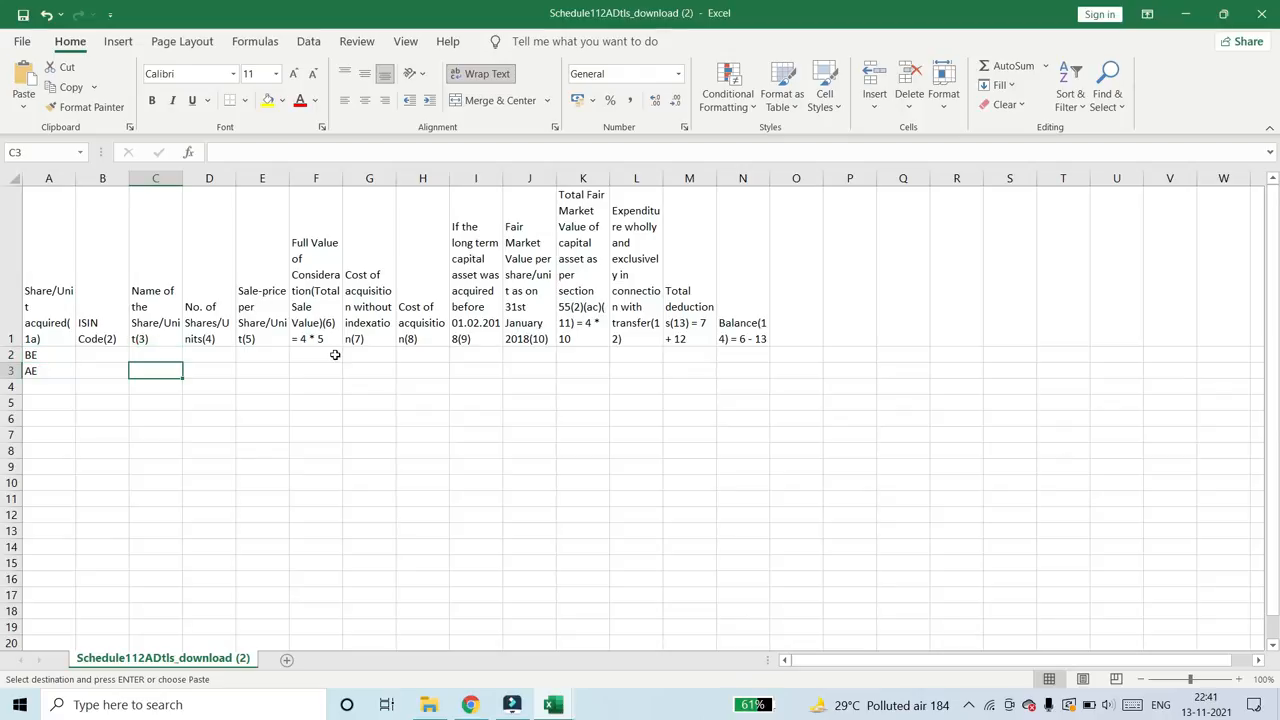
key("Up")
right_click(152, 360)
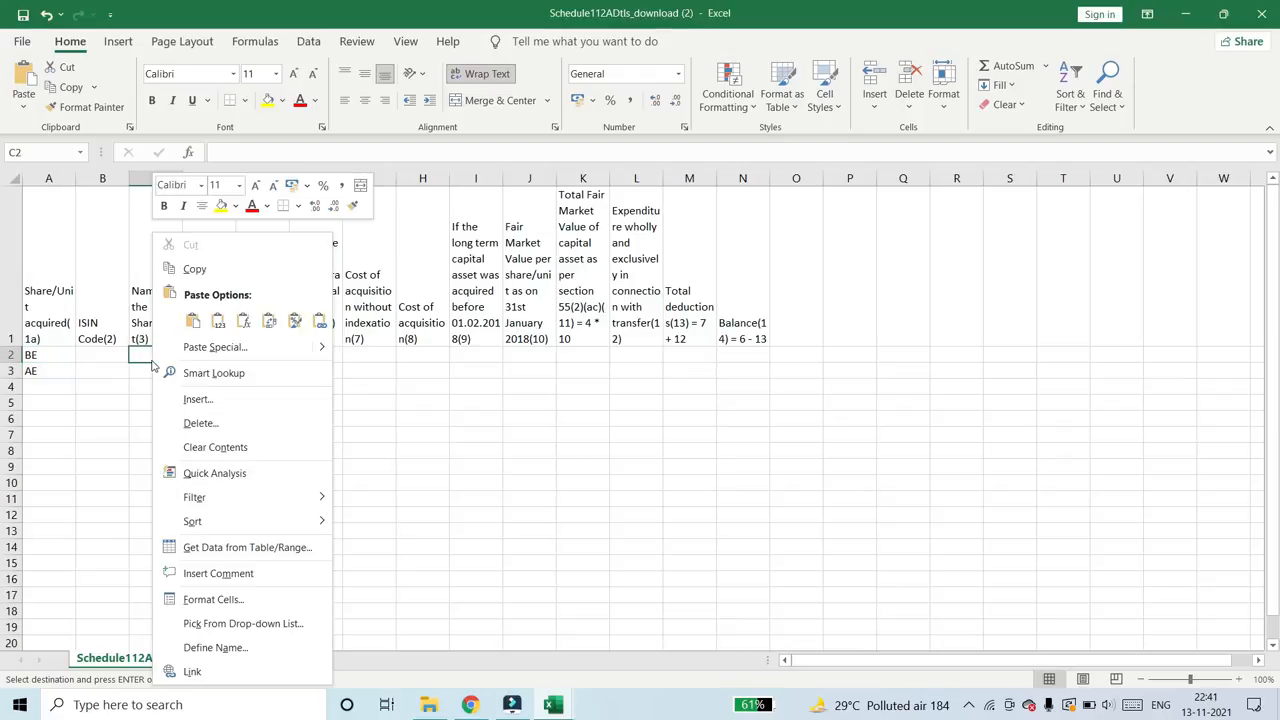
mouse_move(315, 347)
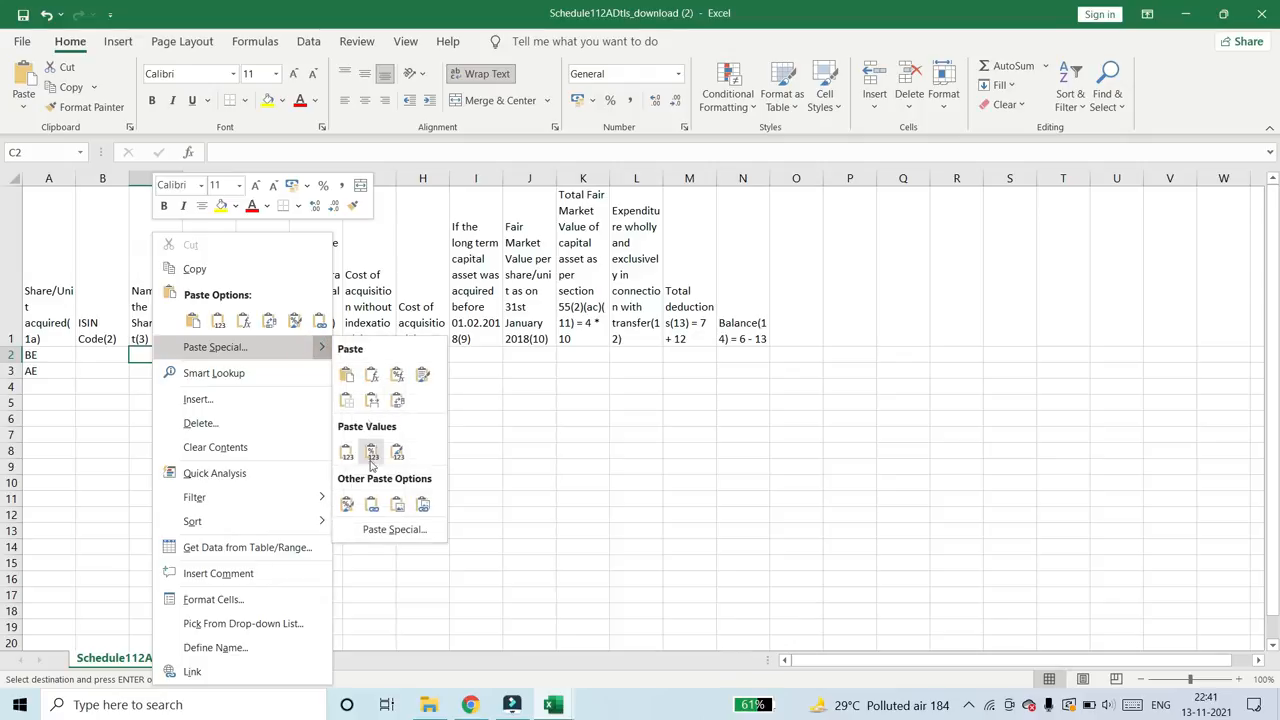
left_click(390, 530)
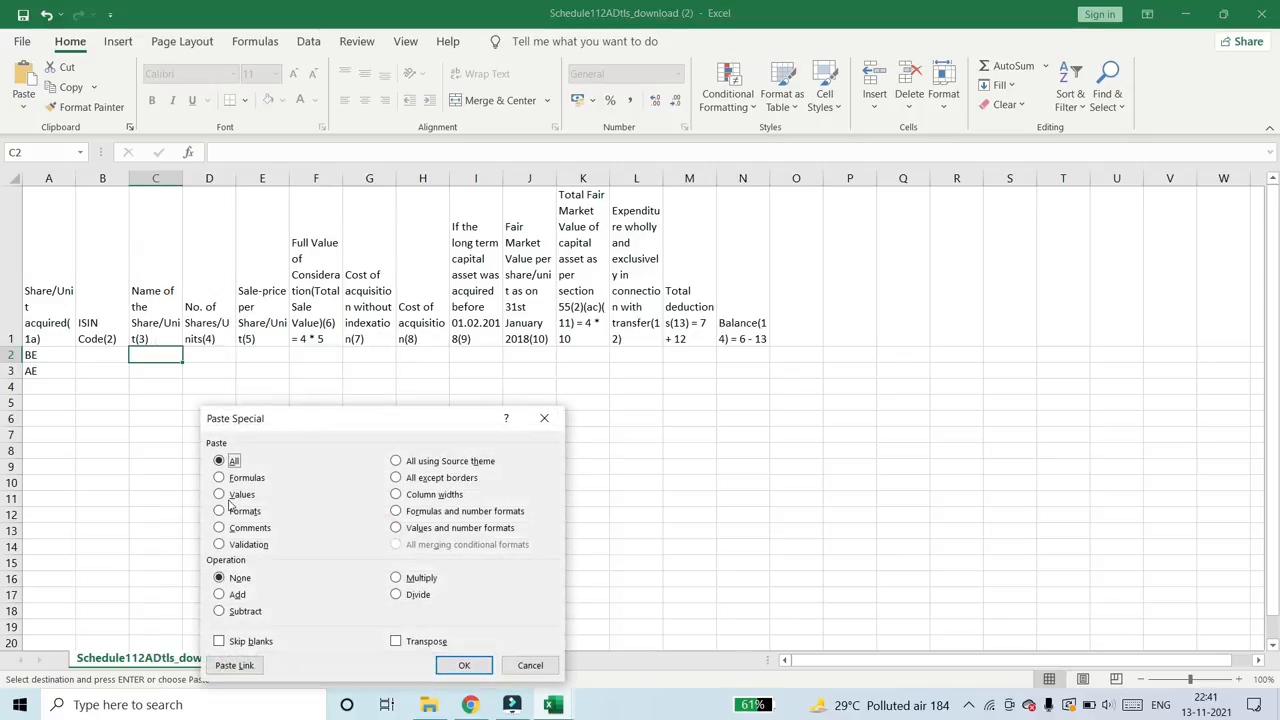
left_click(221, 494)
left_click(445, 668)
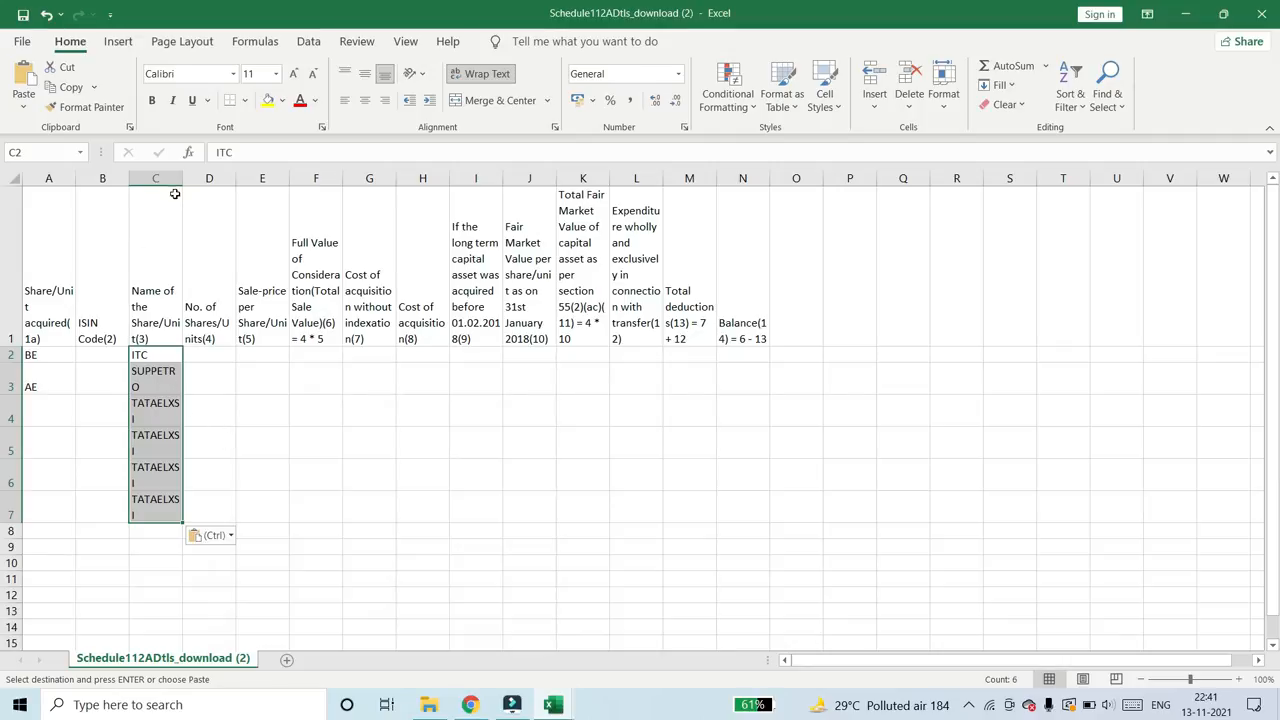
- Widen the Name of the Share/Unit column to fit the stock names and reduce rows 2 to 7 to single-line height
left_click_drag(183, 178, 204, 178)
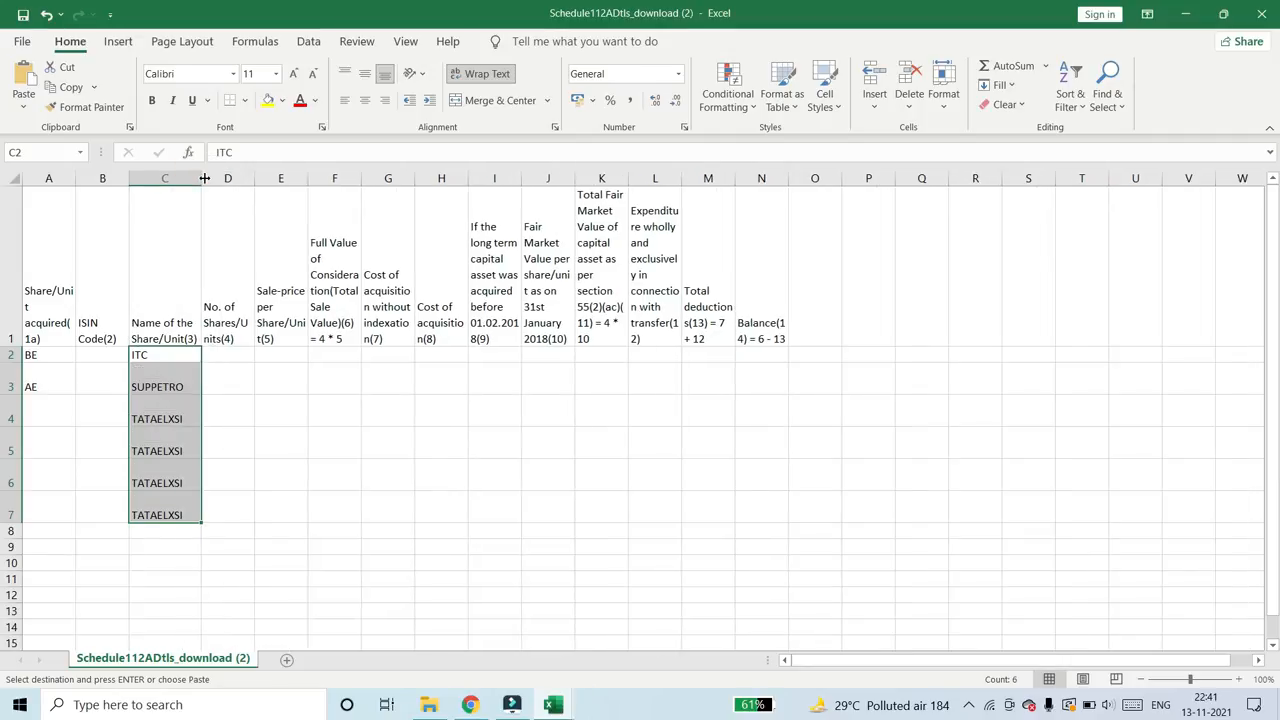
left_click(7, 333)
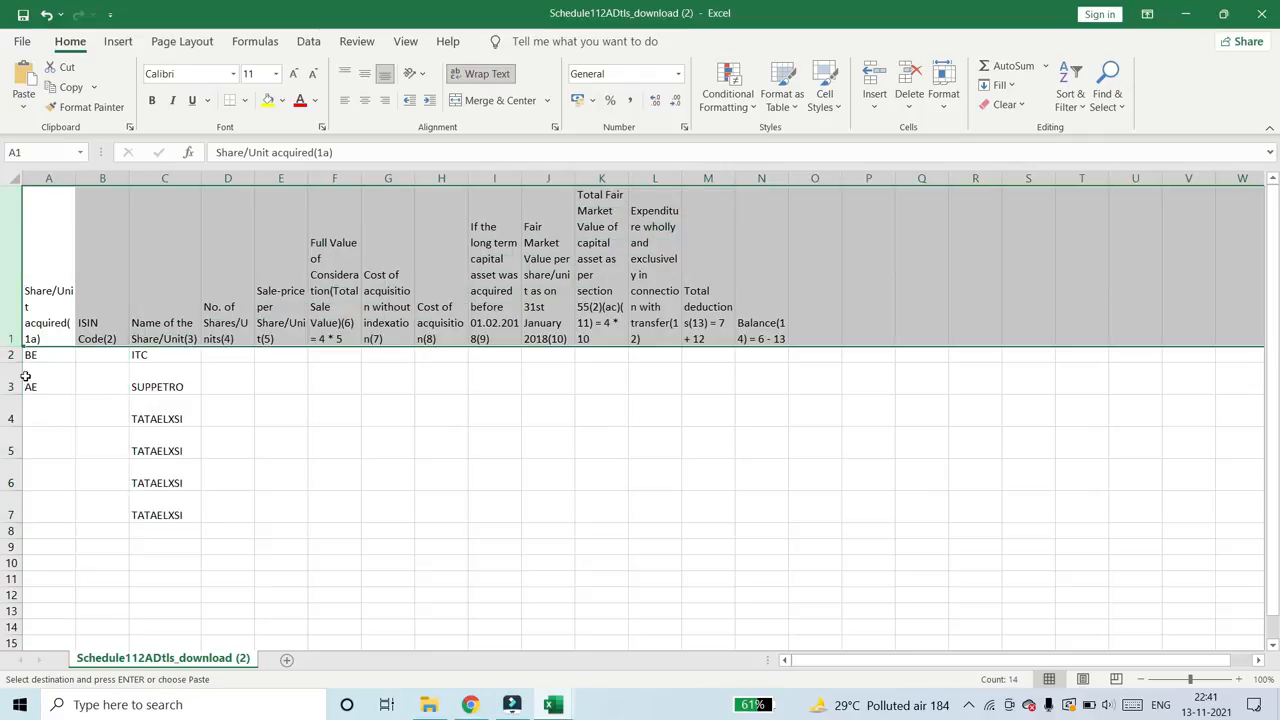
left_click_drag(12, 355, 22, 512)
left_click_drag(9, 394, 9, 398)
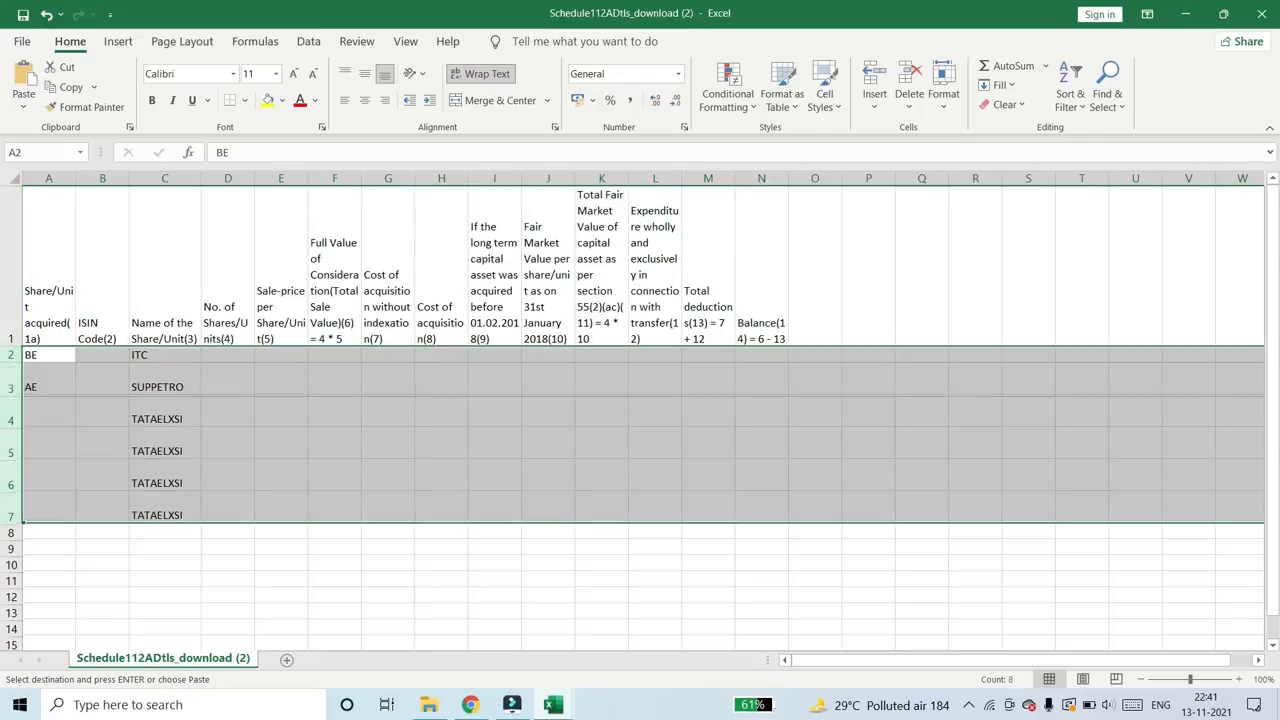
left_click(10, 400)
left_click_drag(14, 329, 30, 540)
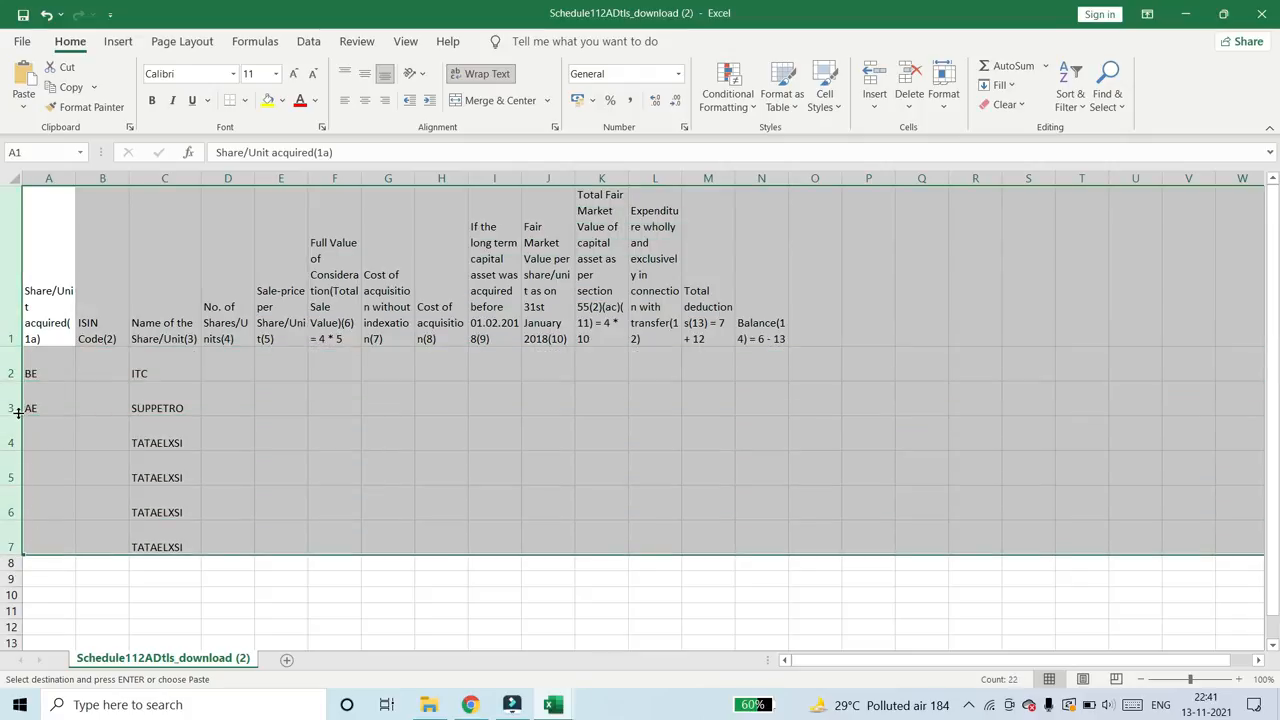
left_click_drag(12, 416, 12, 397)
left_click(170, 416)
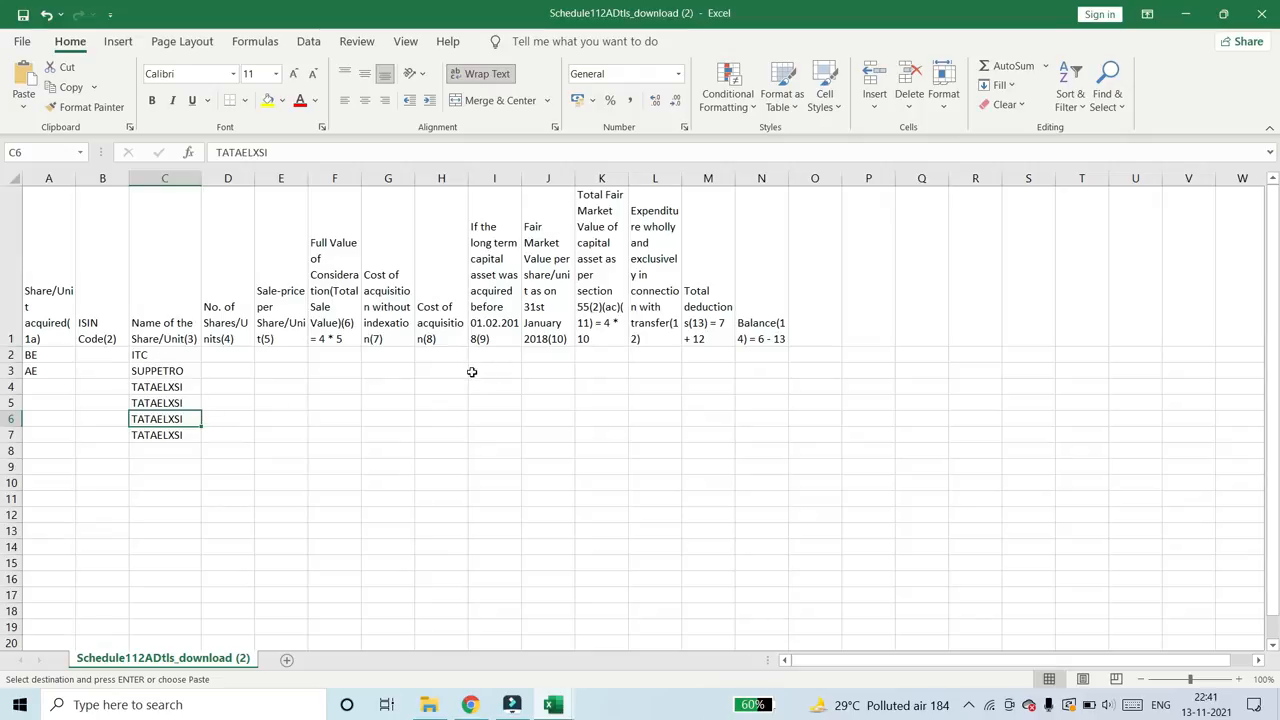
- Copy the filtered quantities from the Sharekhan CL workbook into the template's No. of Shares/Units column, D2 to D7, as values
left_click_drag(220, 354, 228, 425)
key("alt+Tab")
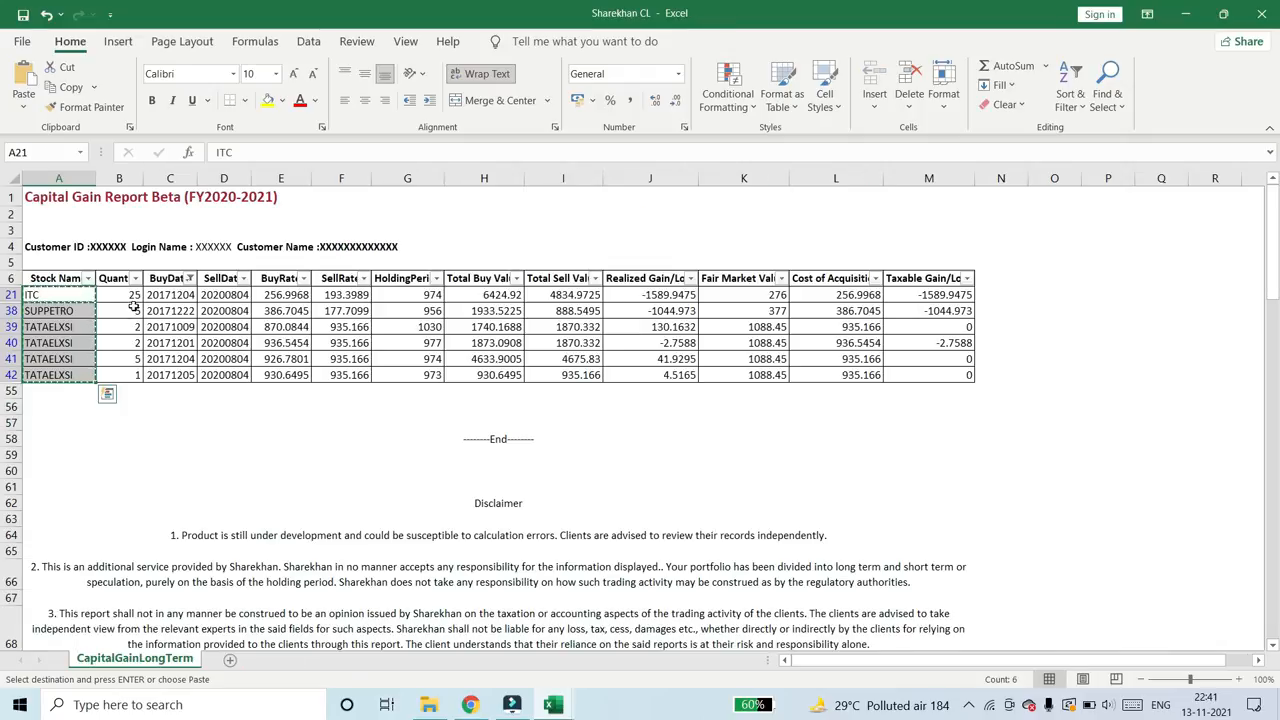
left_click_drag(134, 297, 142, 380)
key("alt+Tab")
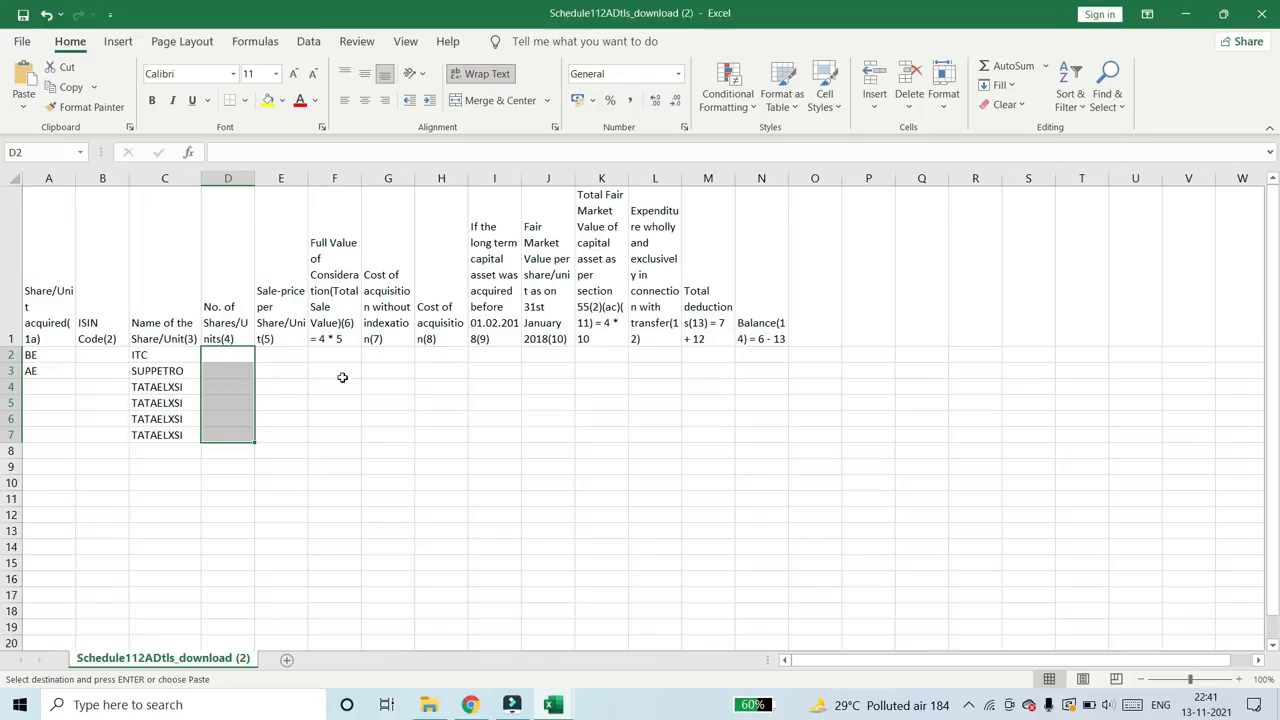
right_click(228, 366)
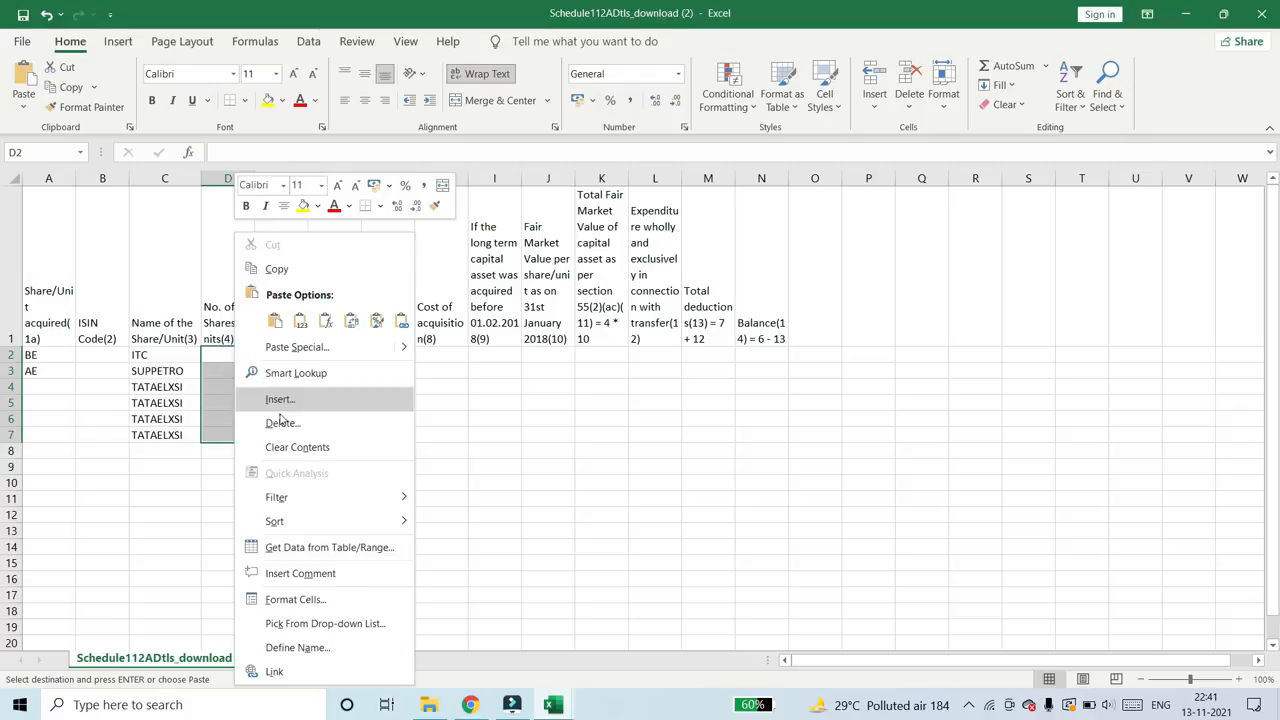
mouse_move(405, 347)
left_click(458, 528)
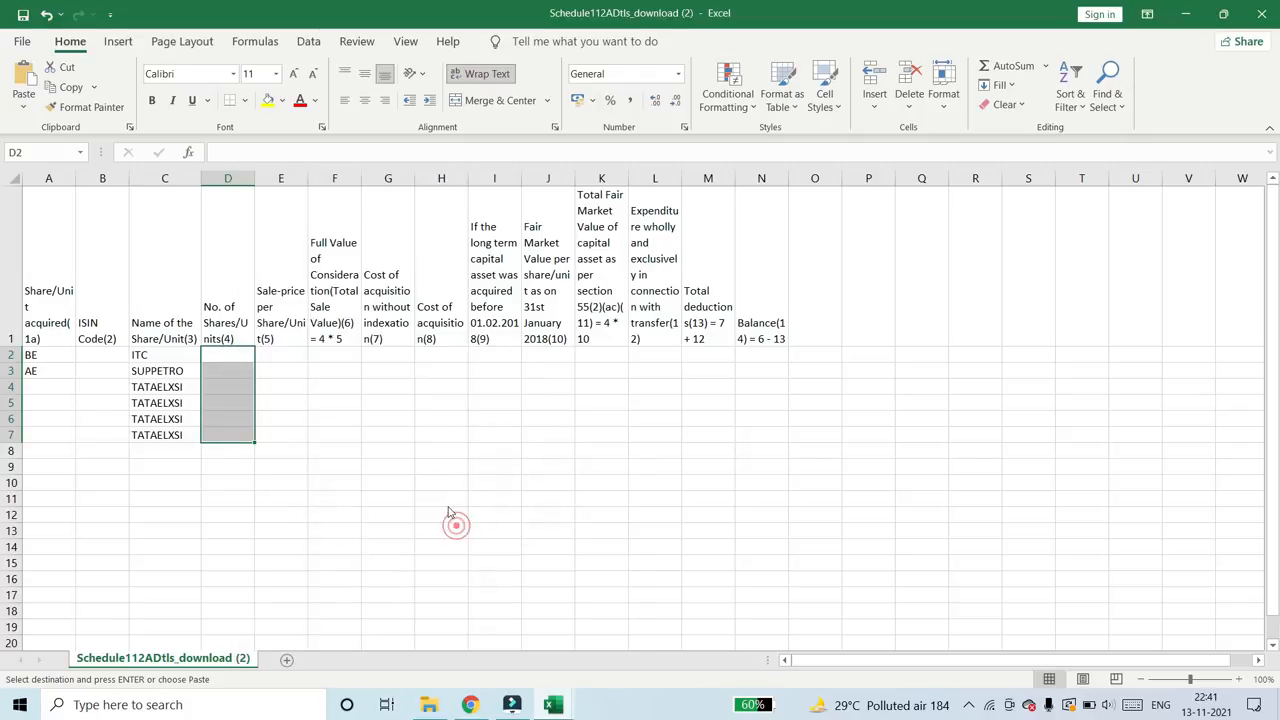
left_click(306, 488)
left_click(536, 660)
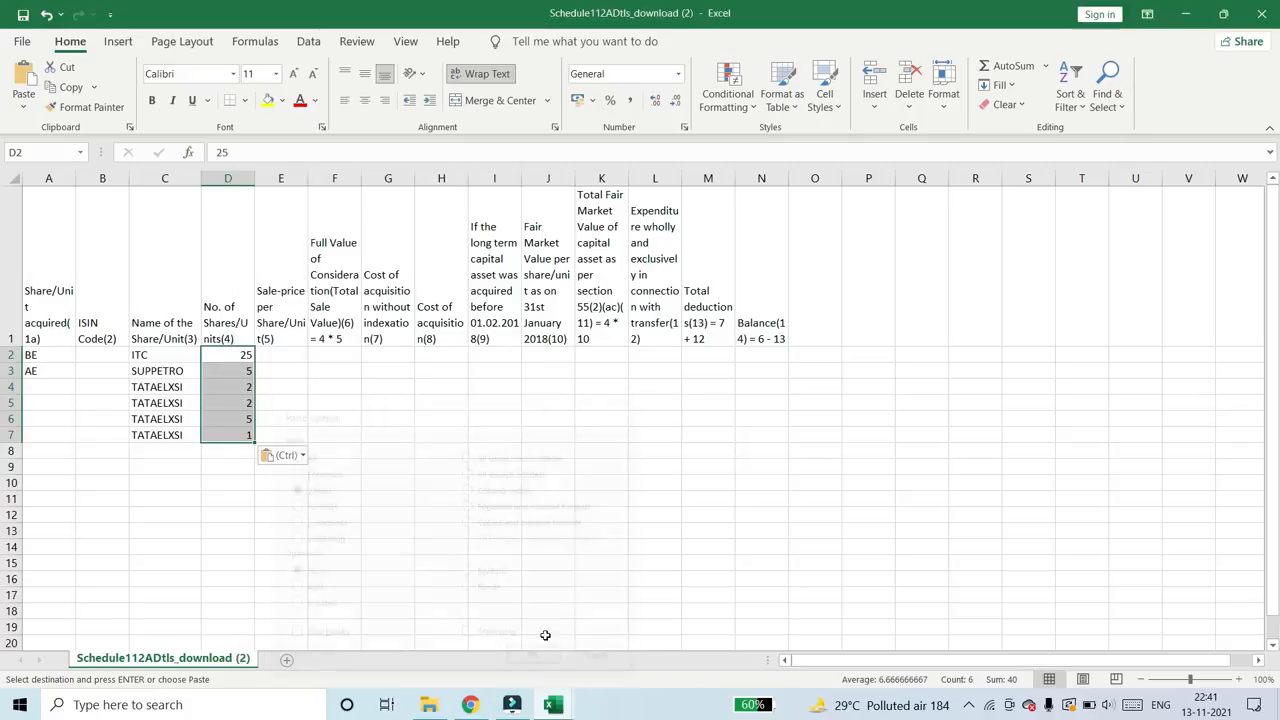
- Copy the filtered SellRate figures from the Sharekhan CL workbook into the template's Sale-price per Share/Unit column from E2, as values
left_click(278, 357)
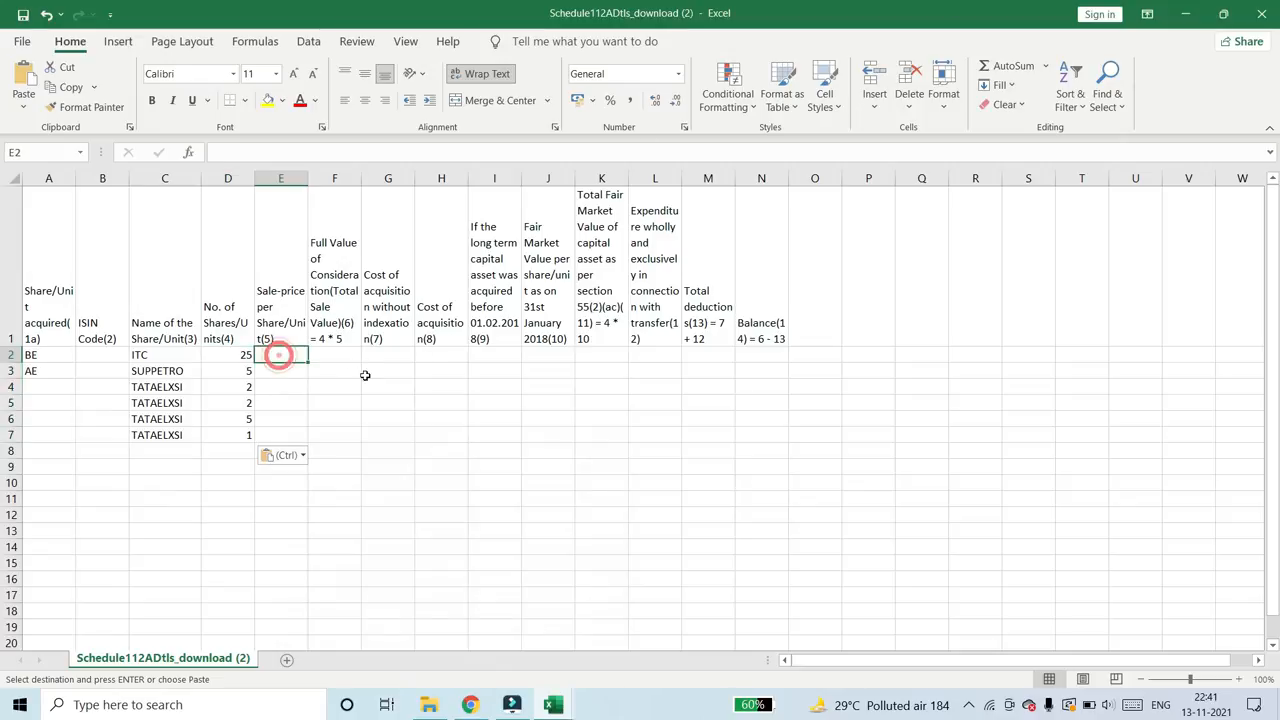
key("alt+Tab")
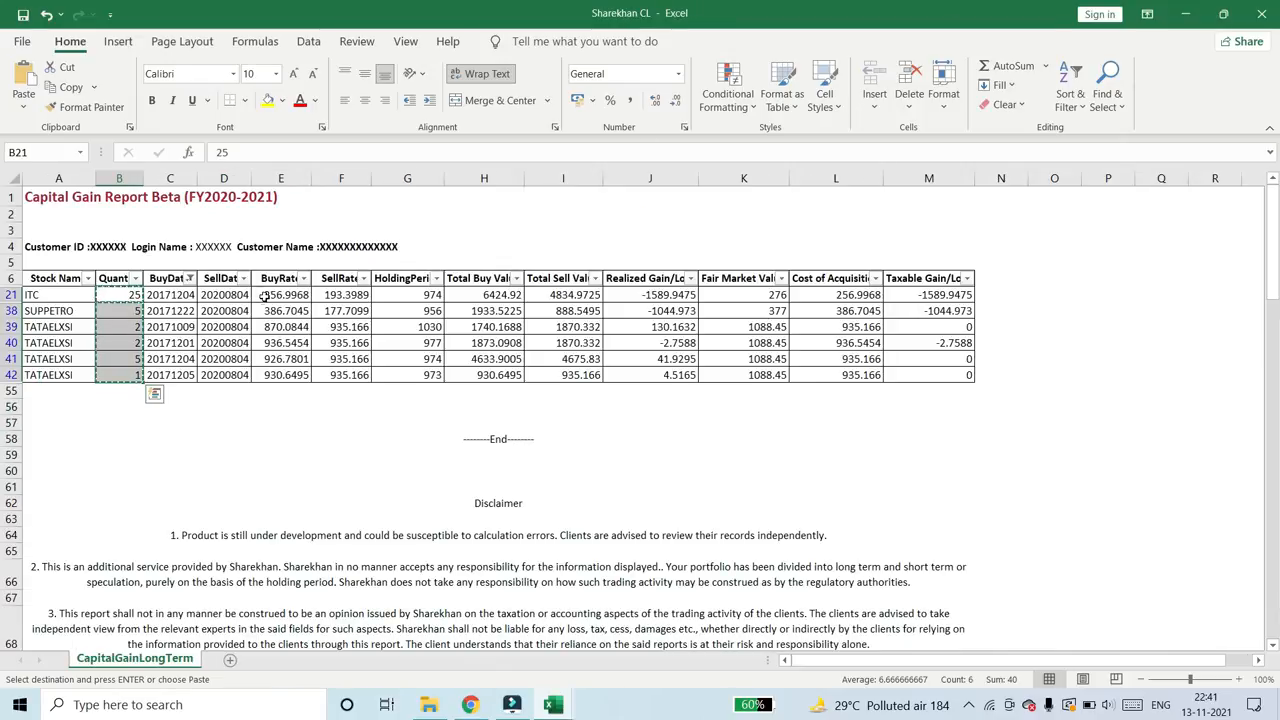
left_click_drag(341, 294, 360, 376)
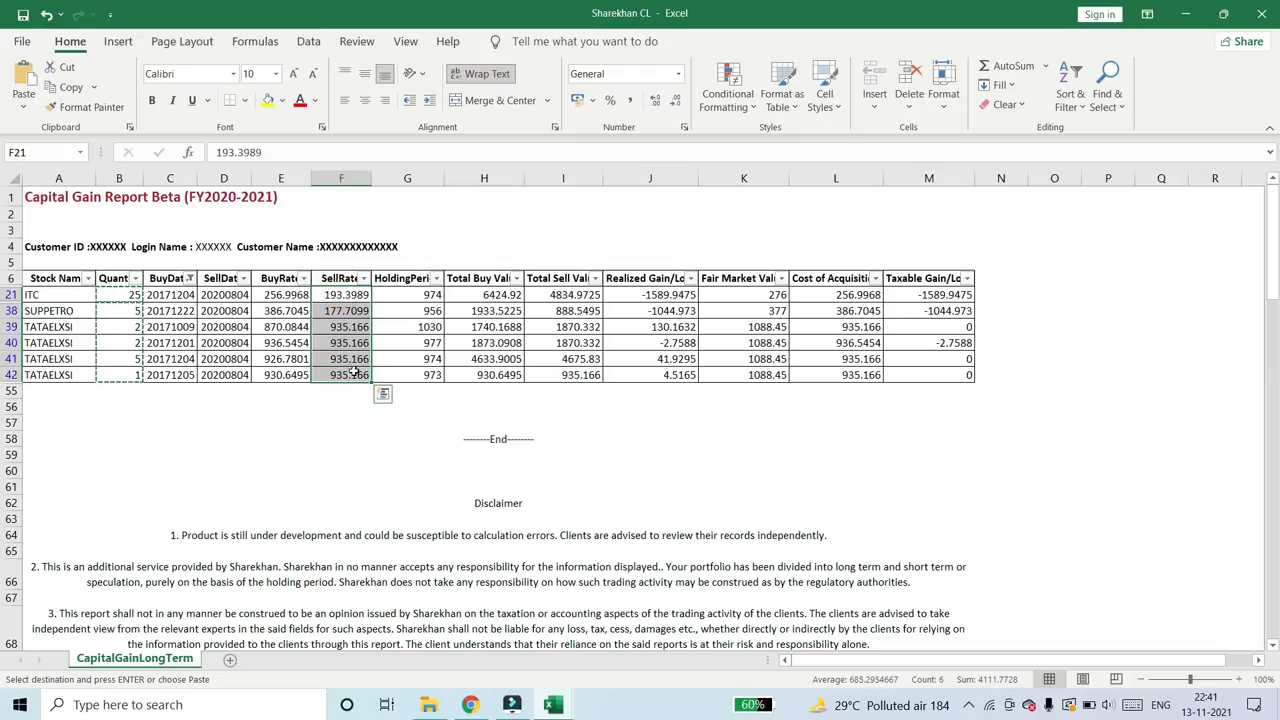
key("ctrl+c")
key("alt+Tab")
right_click(285, 354)
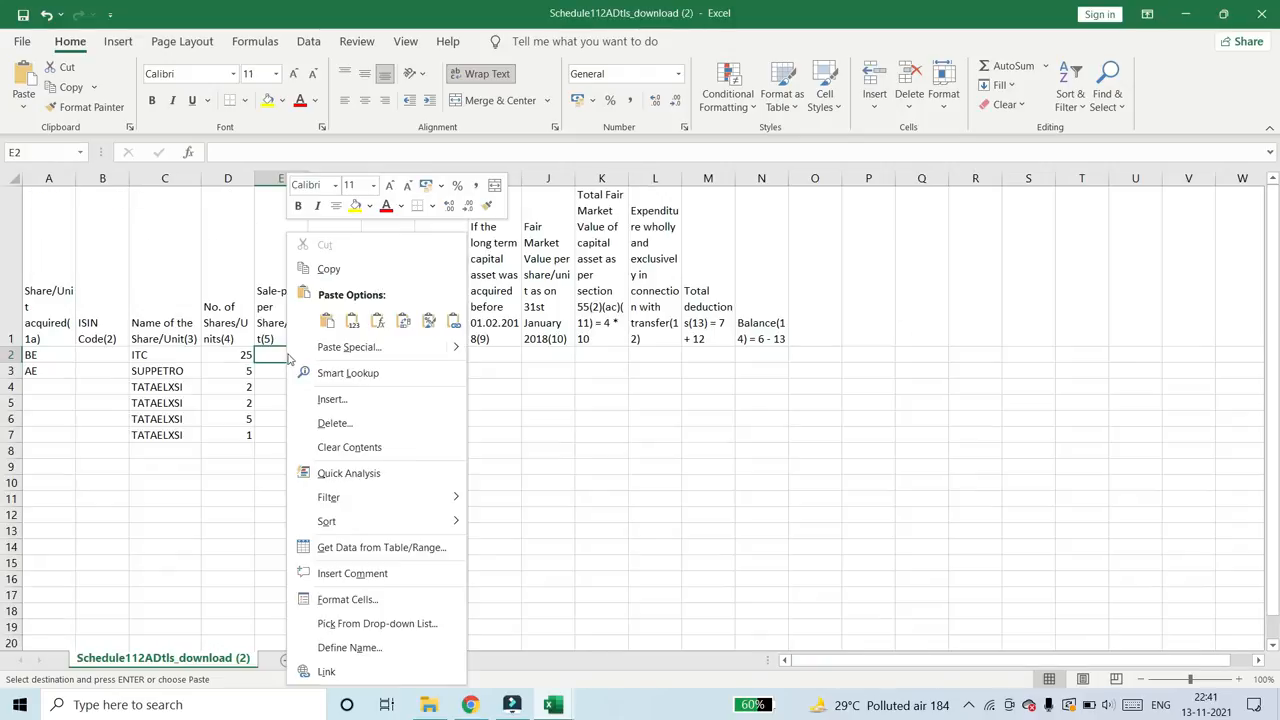
mouse_move(460, 347)
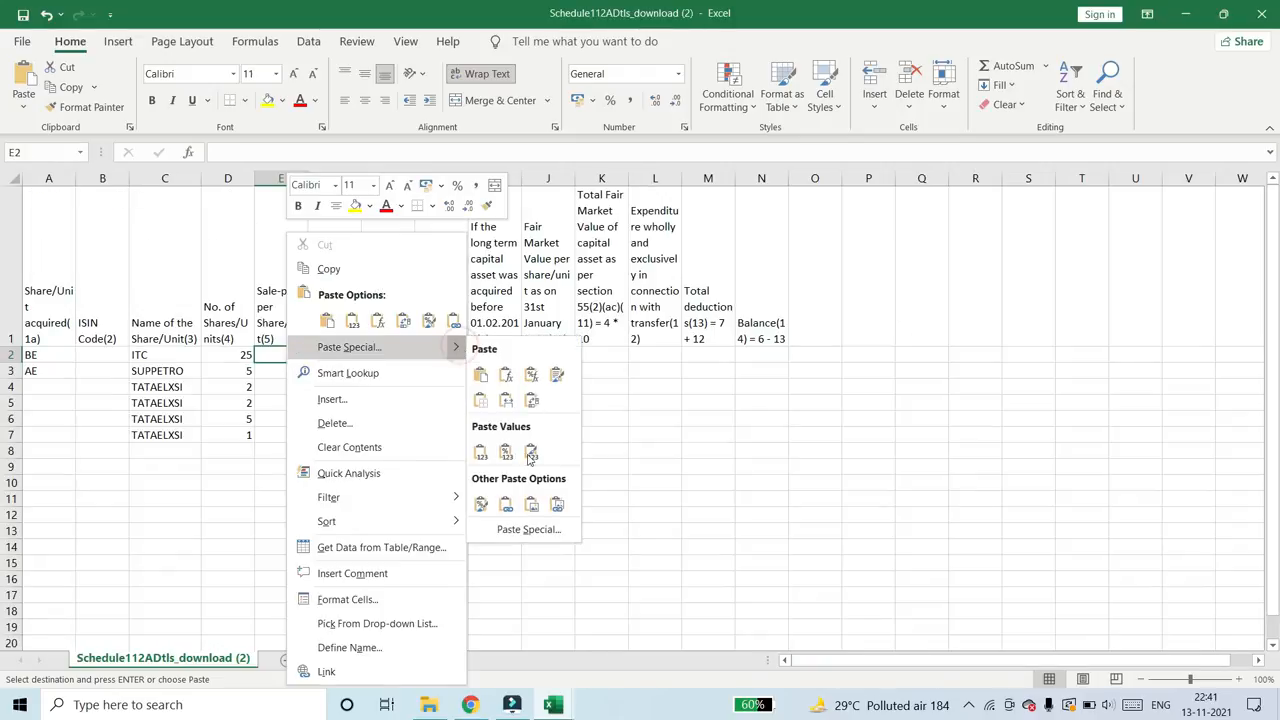
left_click(529, 529)
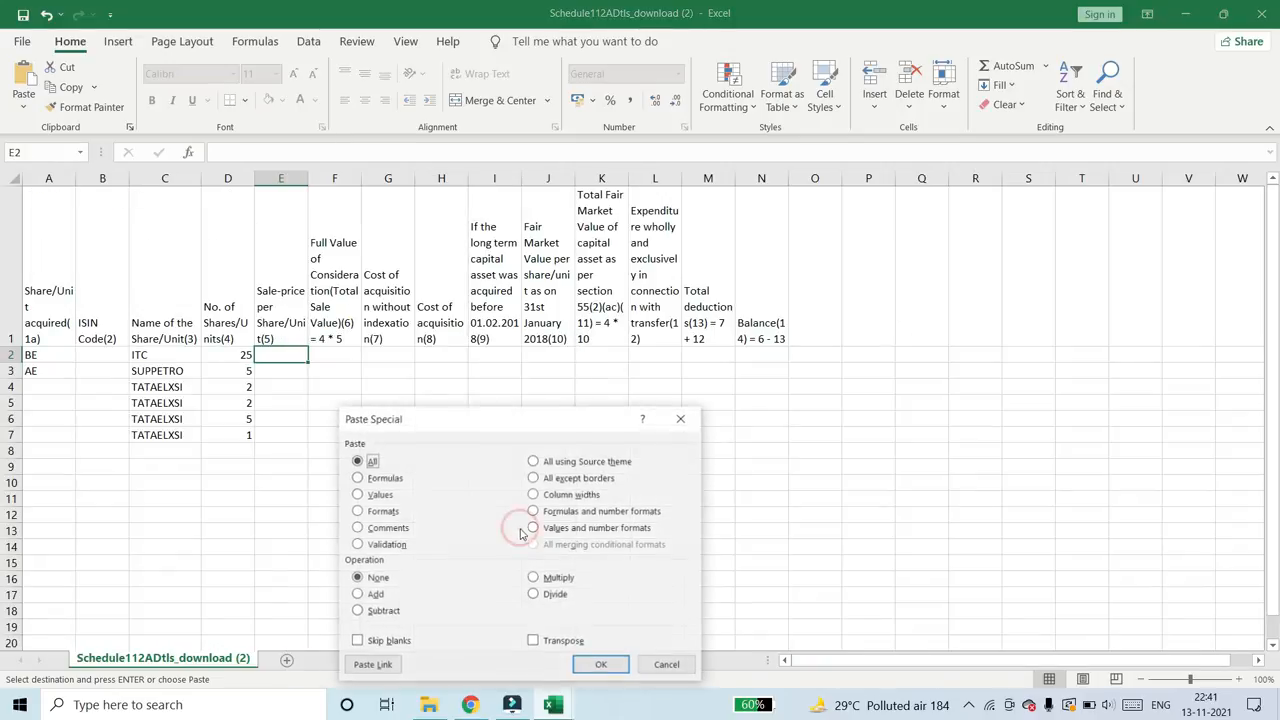
left_click(372, 494)
left_click(601, 665)
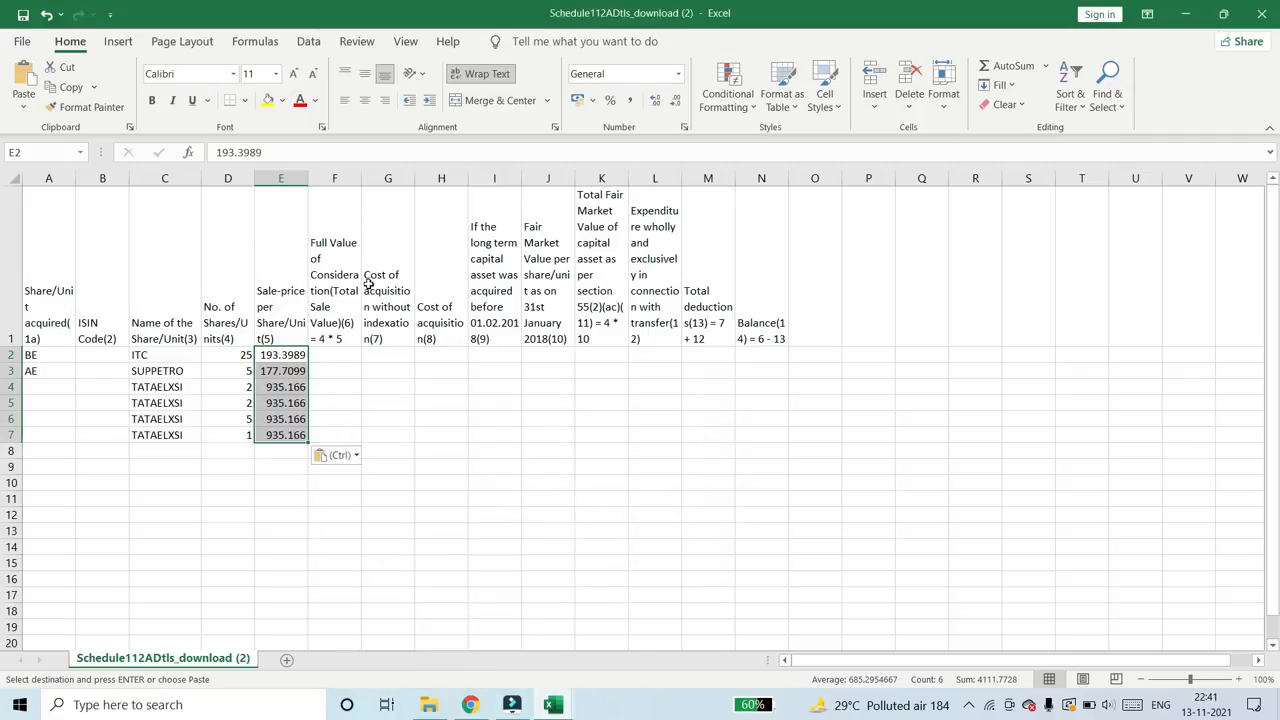
- Copy the filtered Total Sell Value figures from the Sharekhan CL workbook into the template's Full Value of Consideration column from F2, as values
left_click(342, 246)
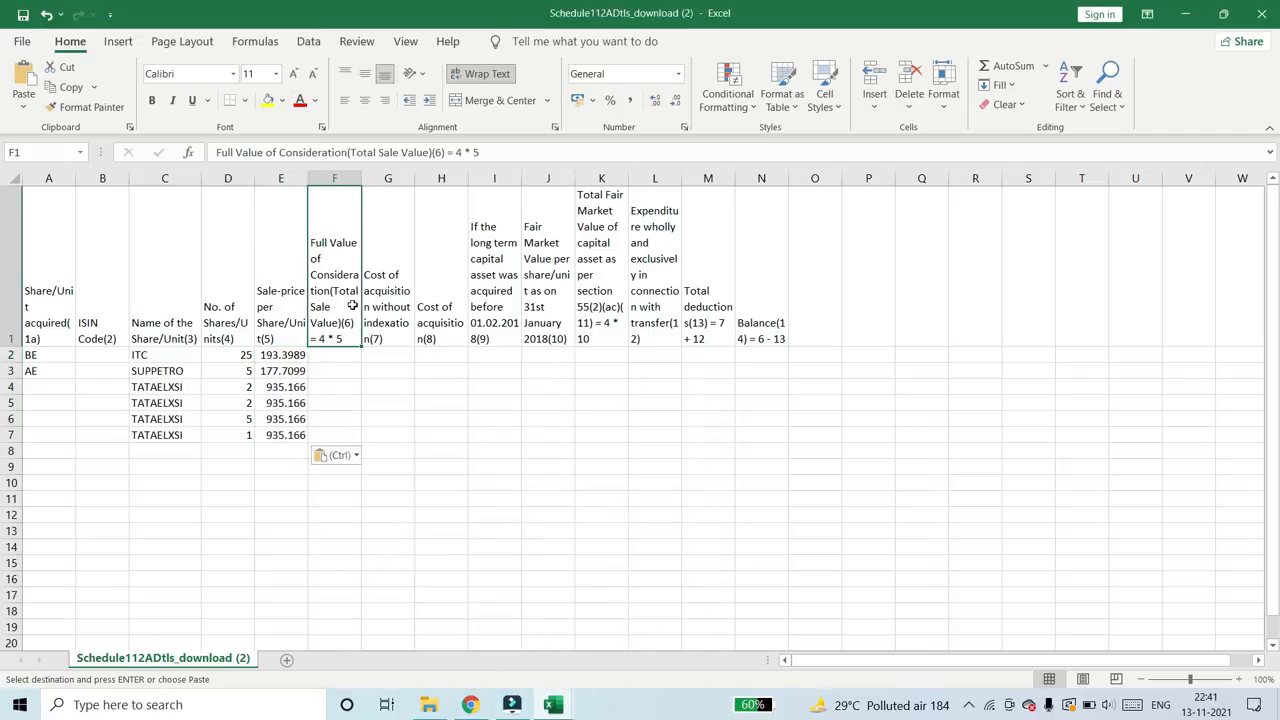
key("alt+Tab")
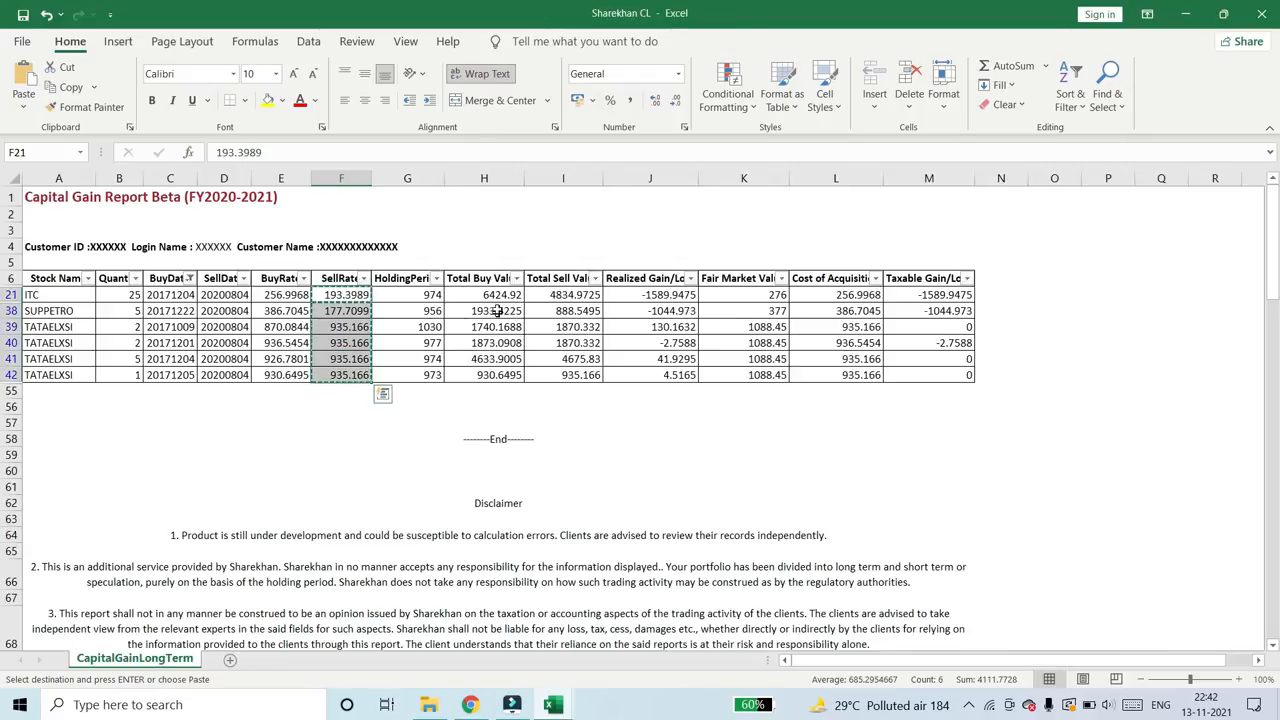
left_click_drag(548, 294, 558, 374)
key("ctrl+c")
key("alt+Tab")
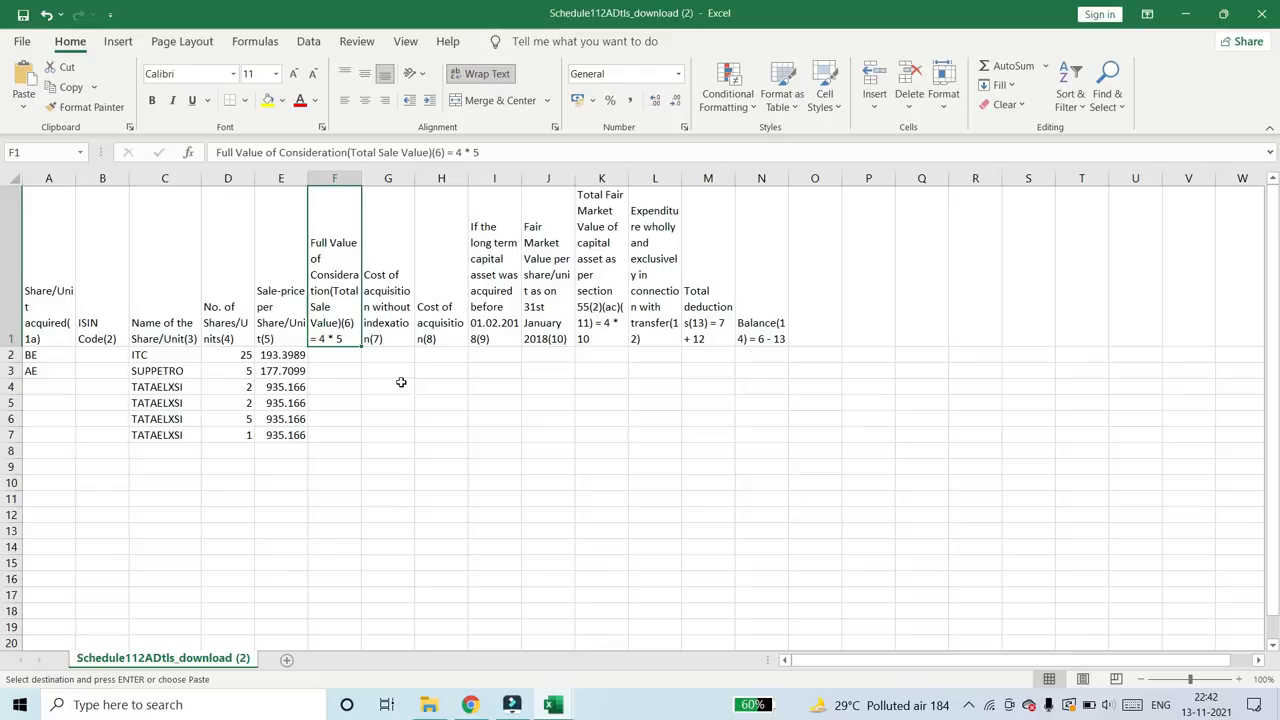
right_click(326, 357)
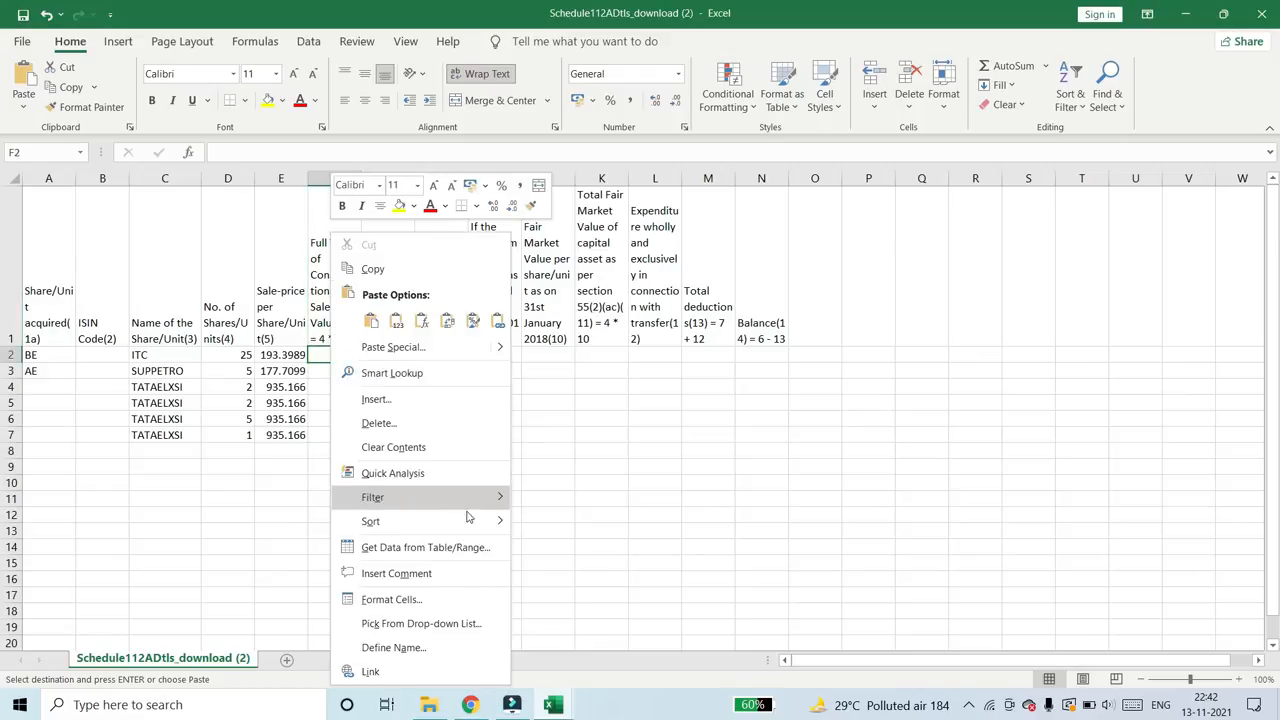
mouse_move(500, 348)
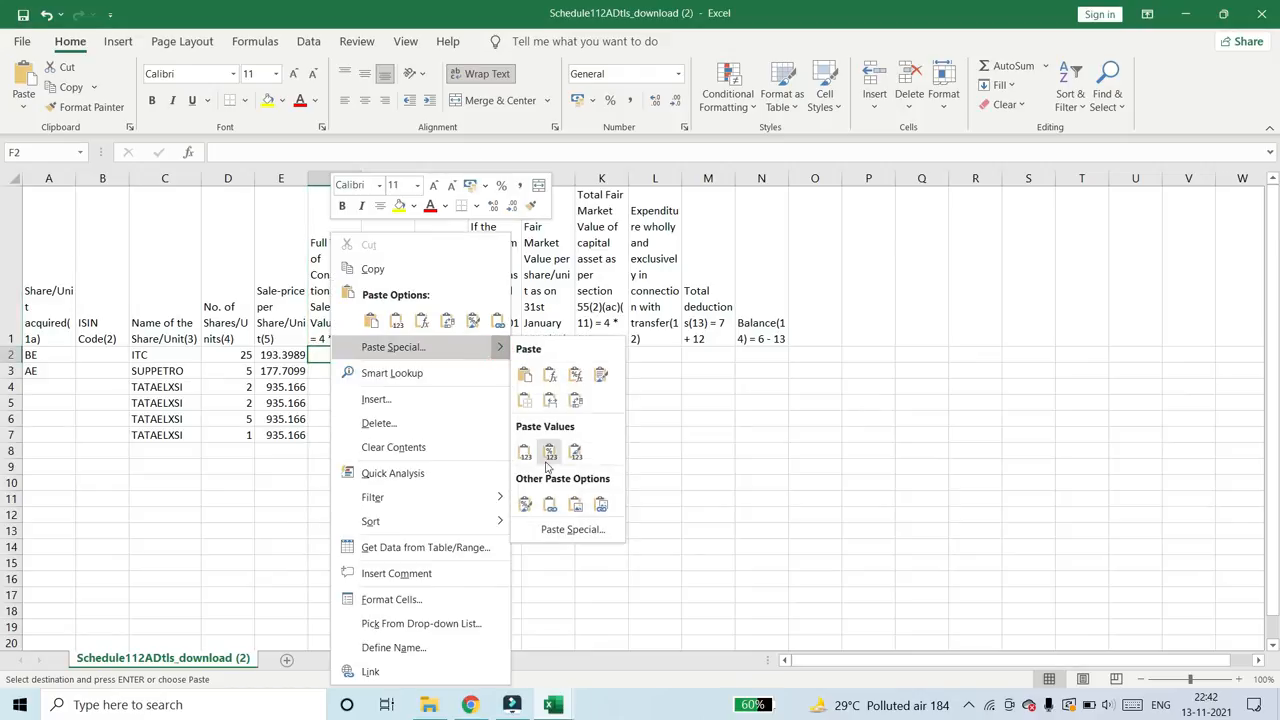
left_click(543, 527)
left_click(400, 492)
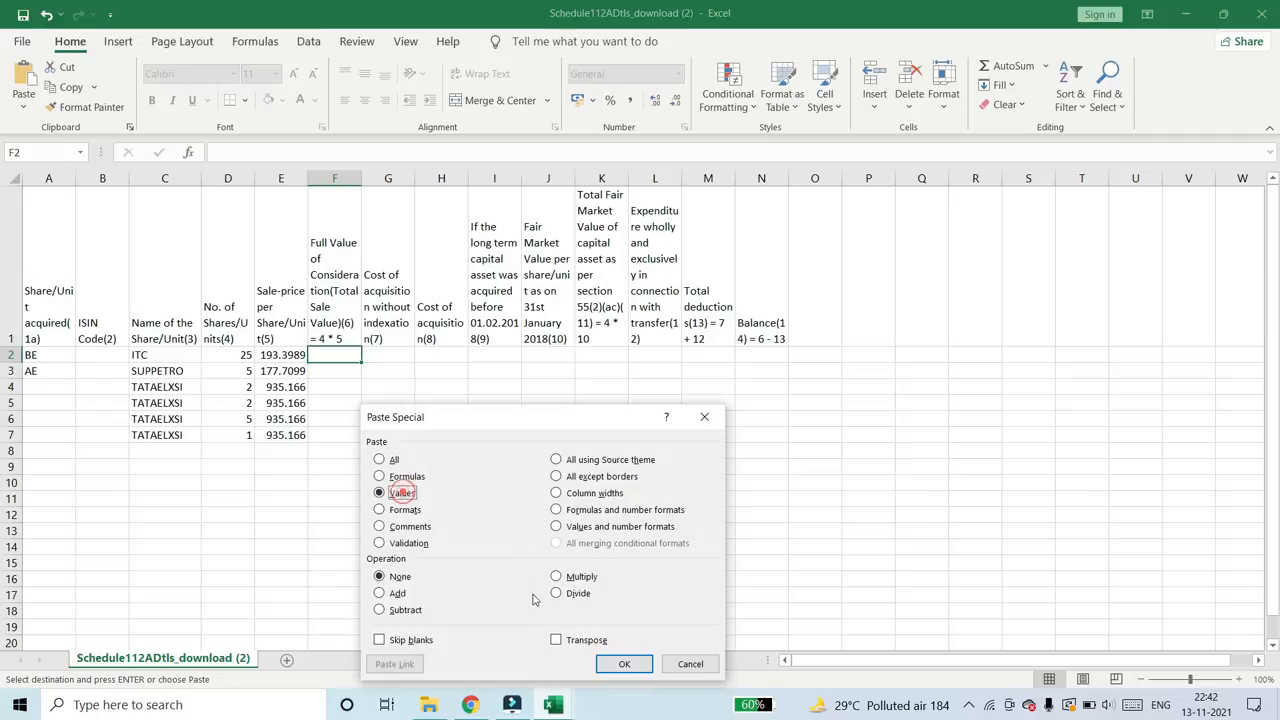
left_click(623, 664)
key("alt+Tab")
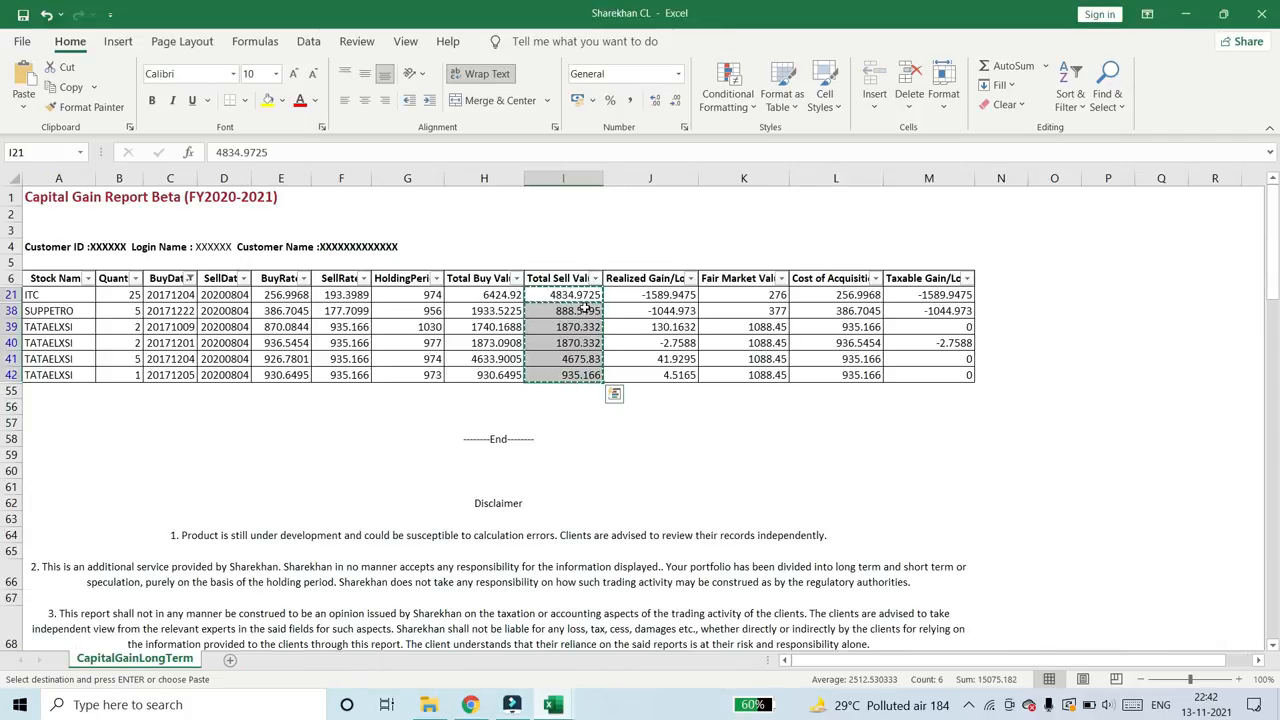
key("Escape")
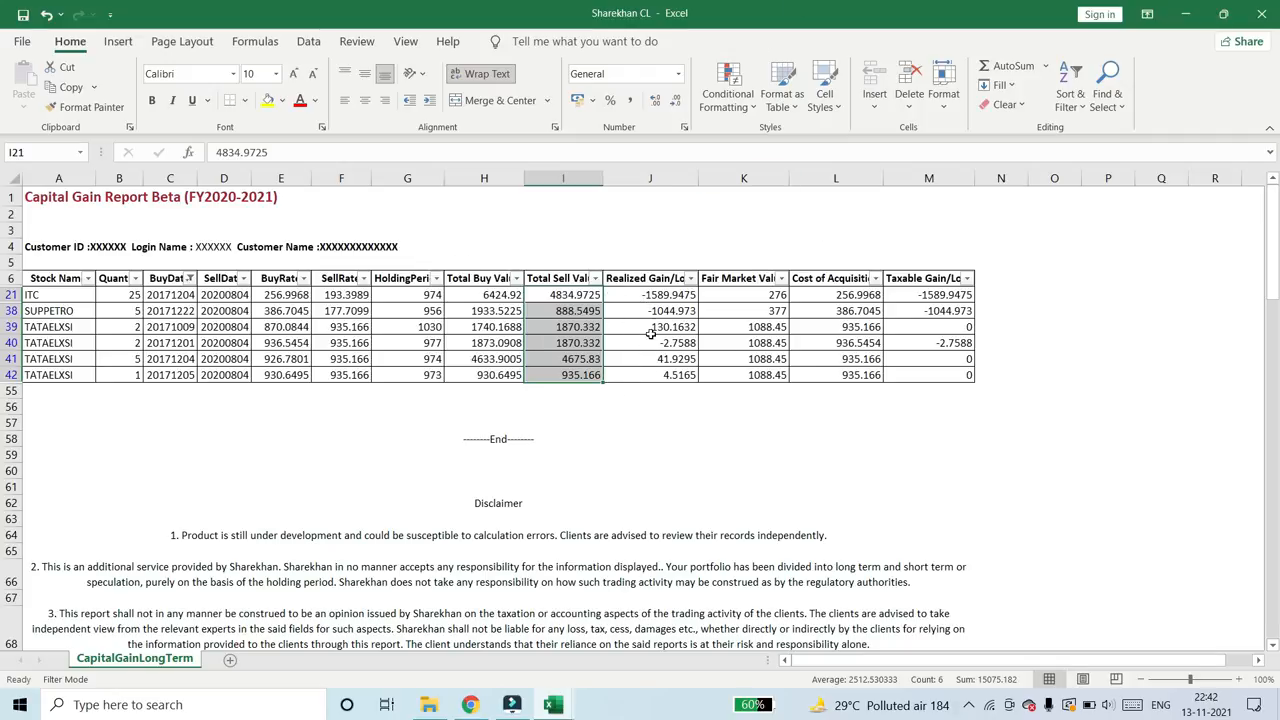
key("alt+Tab")
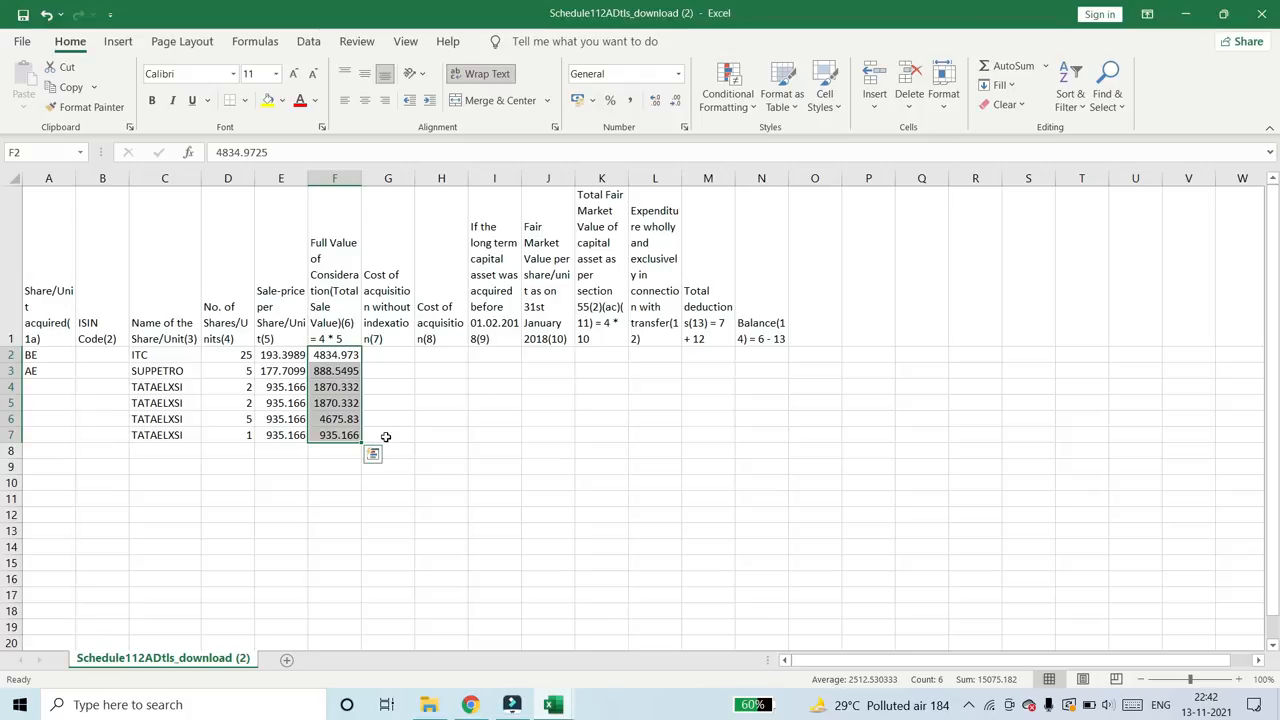
- Examine the template's headings from Cost of acquisition without indexation(7) to Total Fair Market Value(11) and the cells they require
left_click(392, 338)
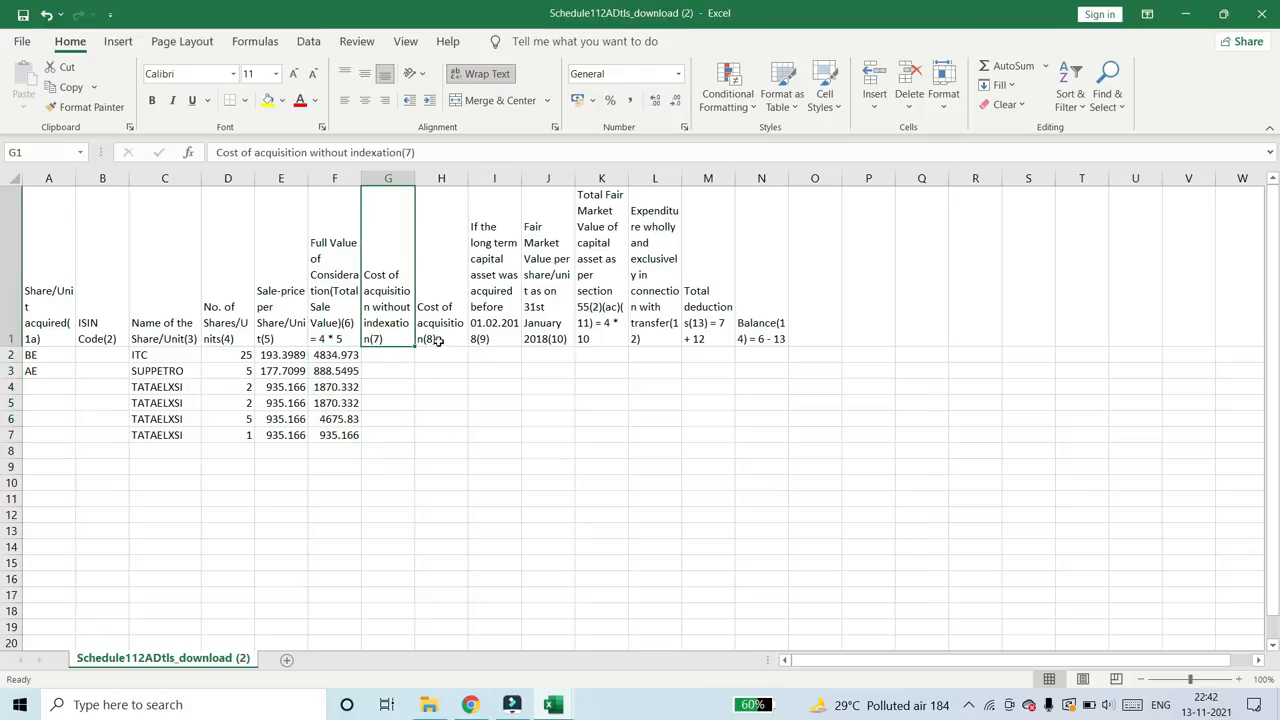
left_click(490, 327)
left_click(546, 331)
left_click(589, 330)
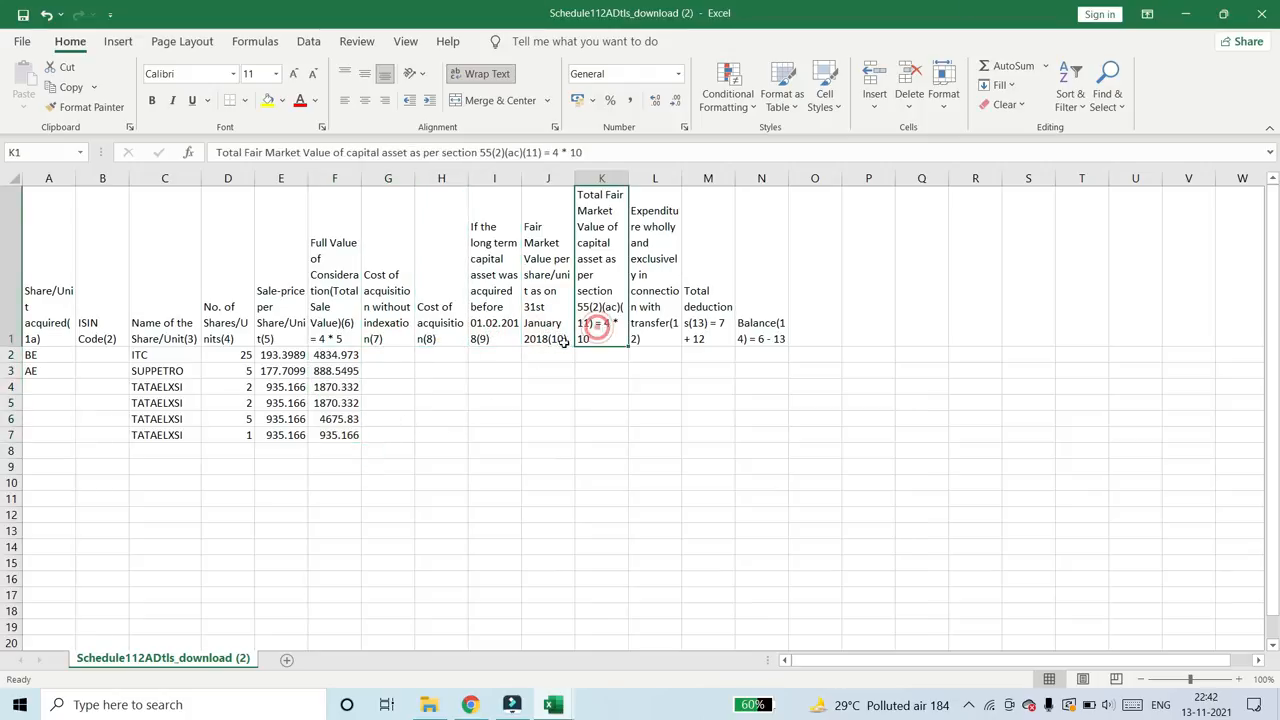
left_click_drag(375, 328, 580, 318)
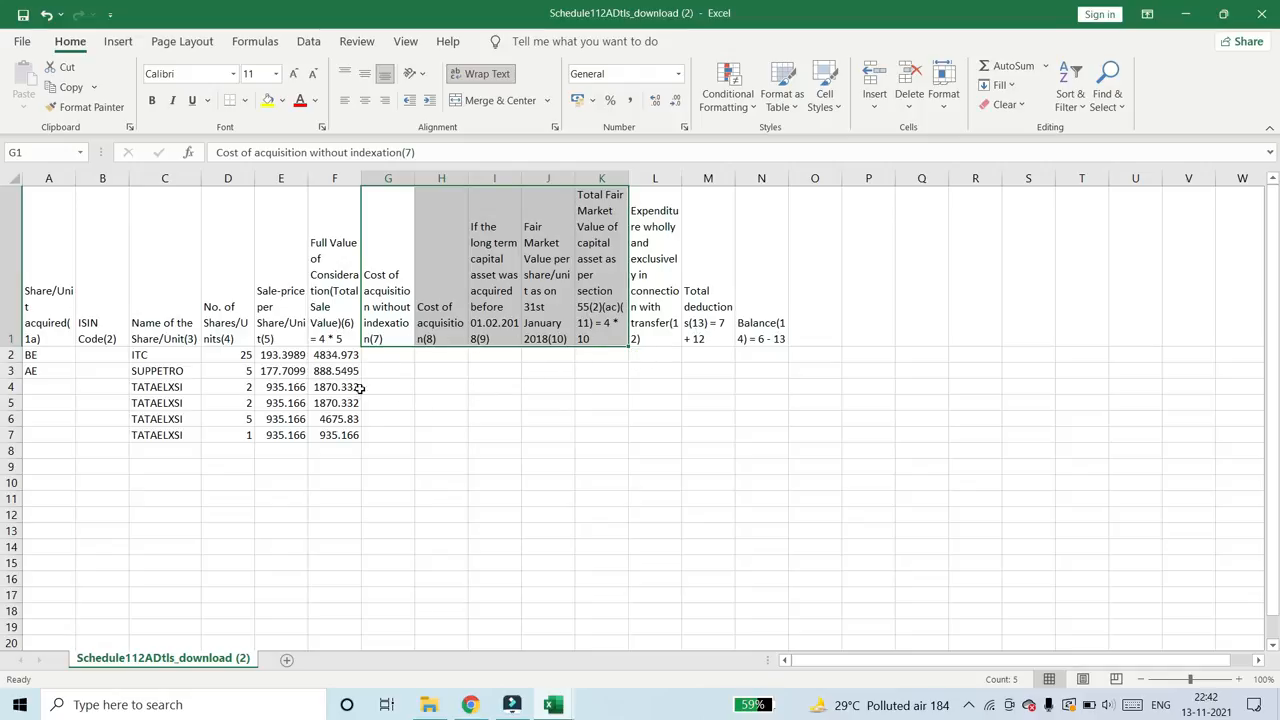
left_click_drag(386, 356, 383, 430)
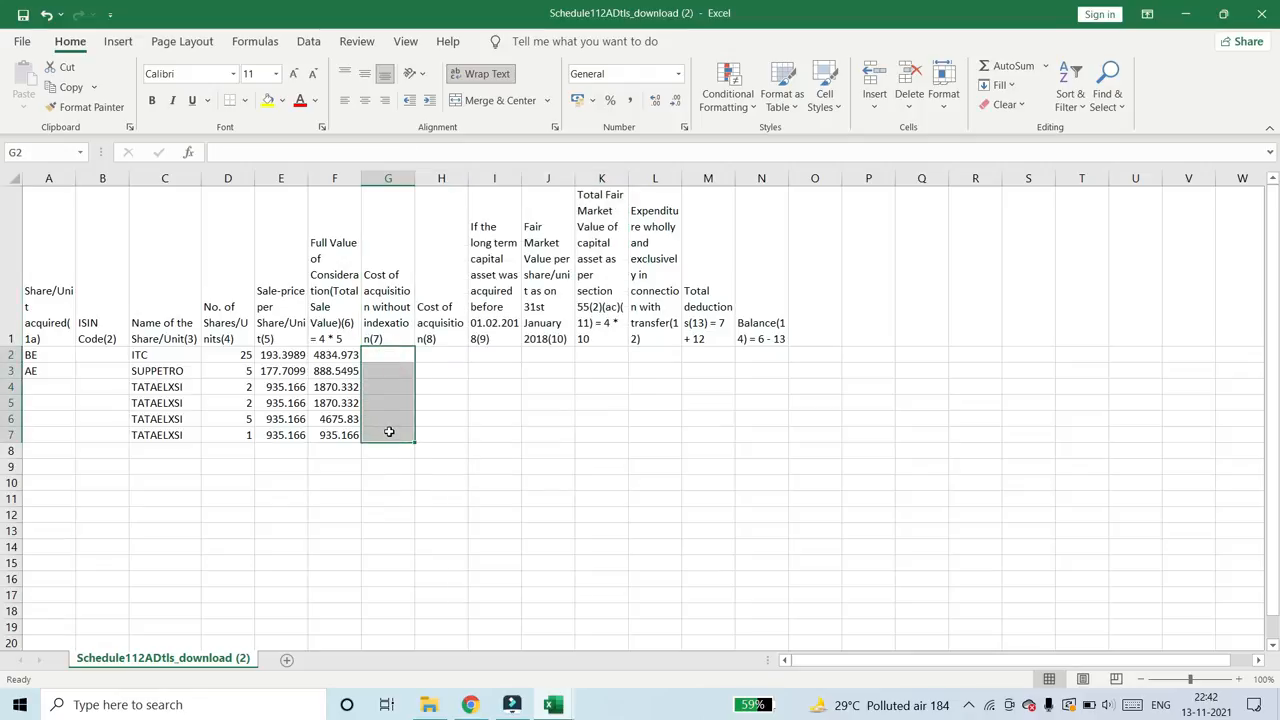
left_click(387, 332)
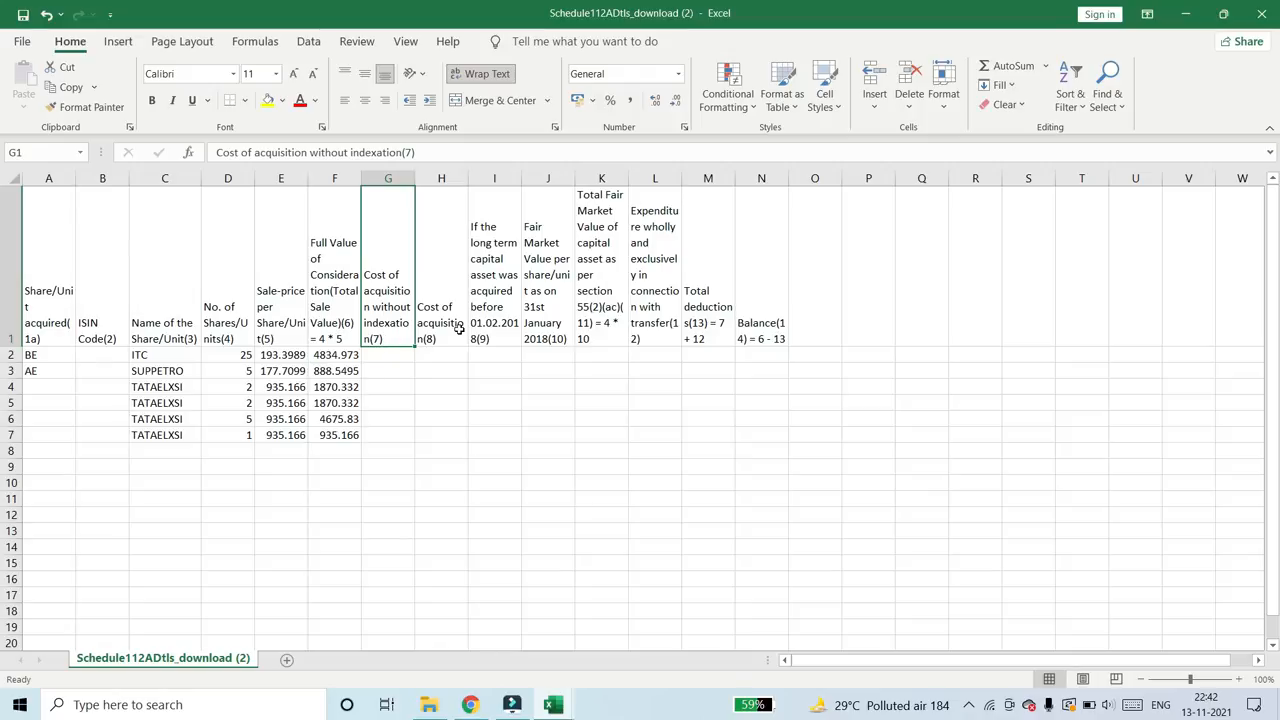
- Switch to the CSV filling instructions PDF in Chrome and read the rules for columns 7 and 8 on cost of acquisition
key("alt+Tab")
key("alt+Tab")
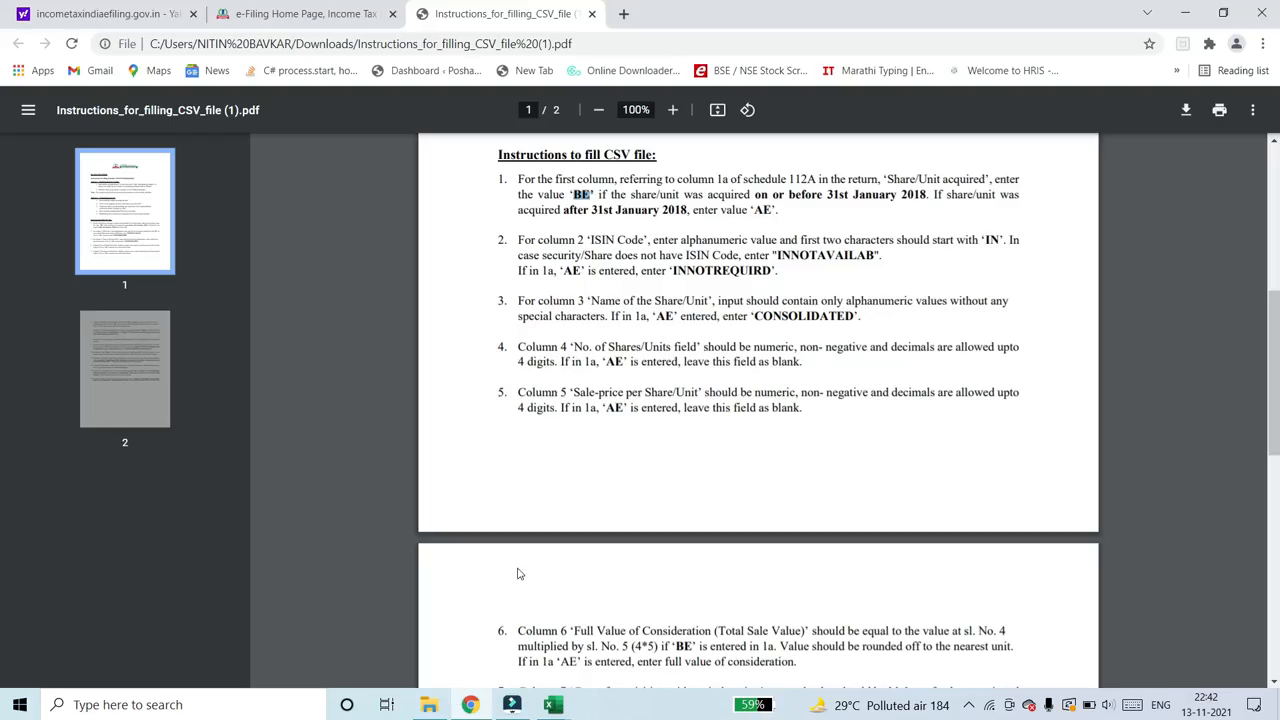
scroll(517, 573, "down", 5)
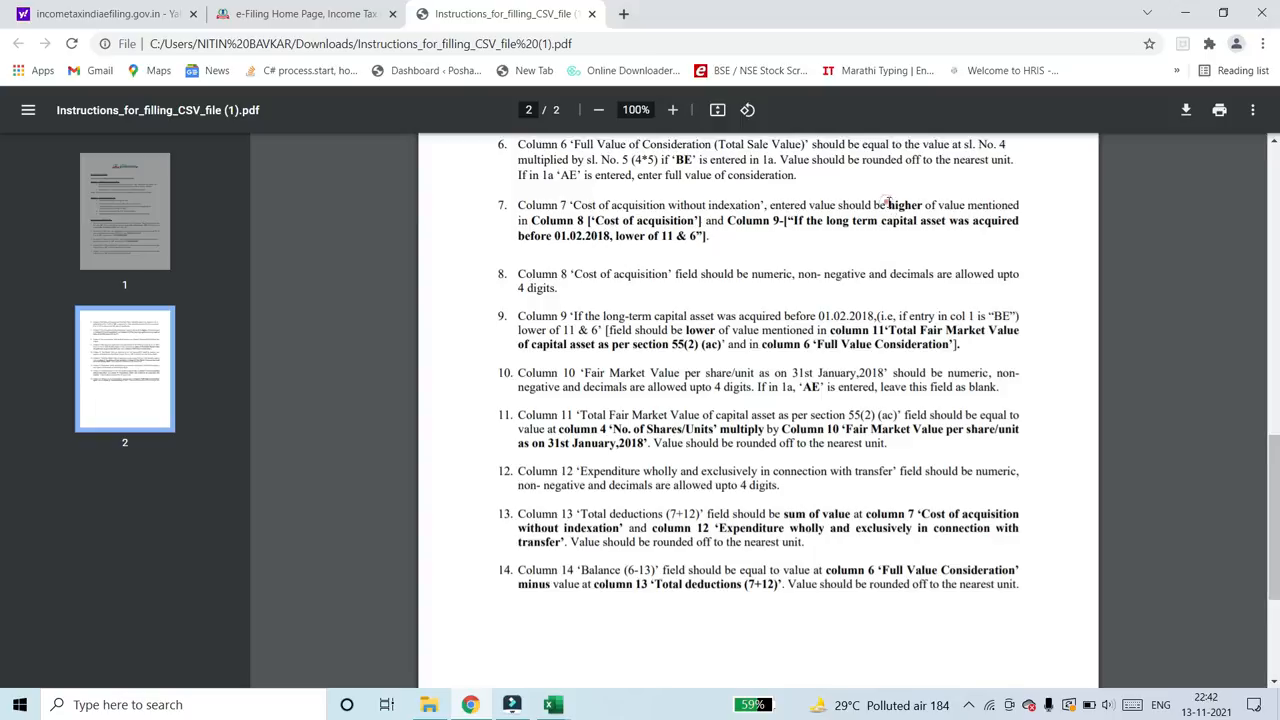
left_click_drag(886, 204, 924, 205)
left_click_drag(531, 220, 588, 221)
left_click_drag(786, 221, 727, 229)
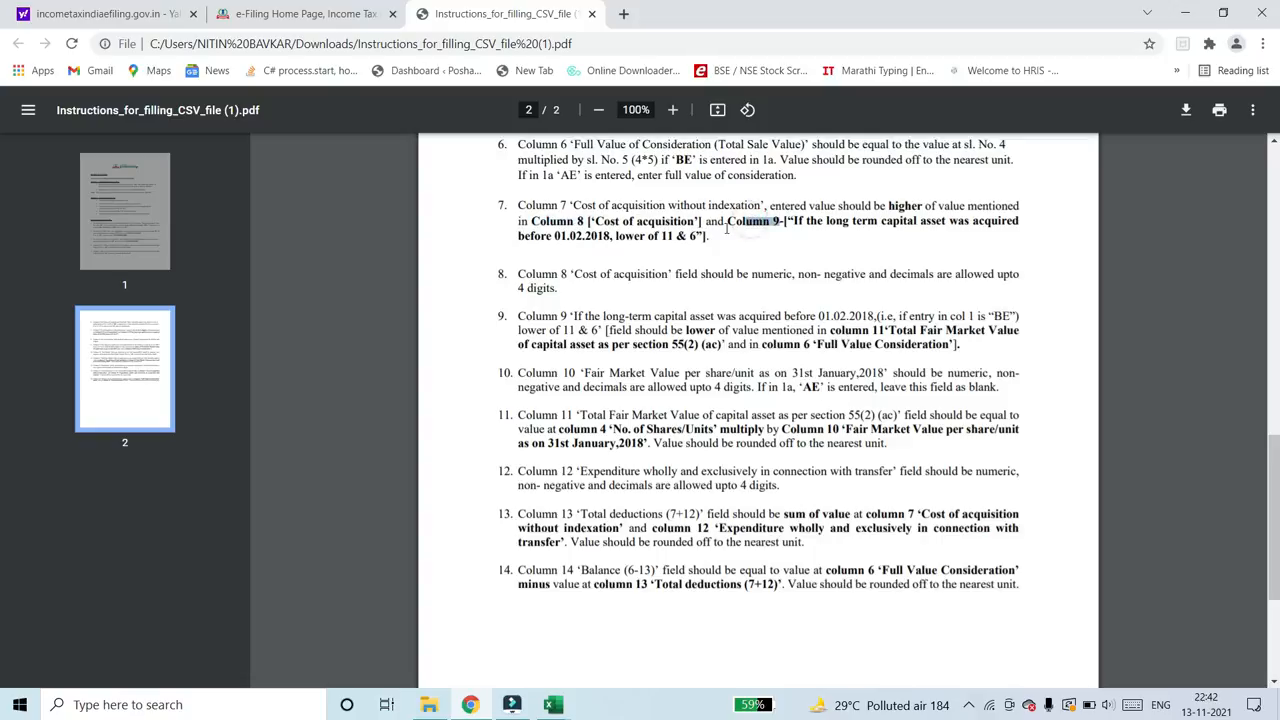
left_click_drag(561, 277, 654, 270)
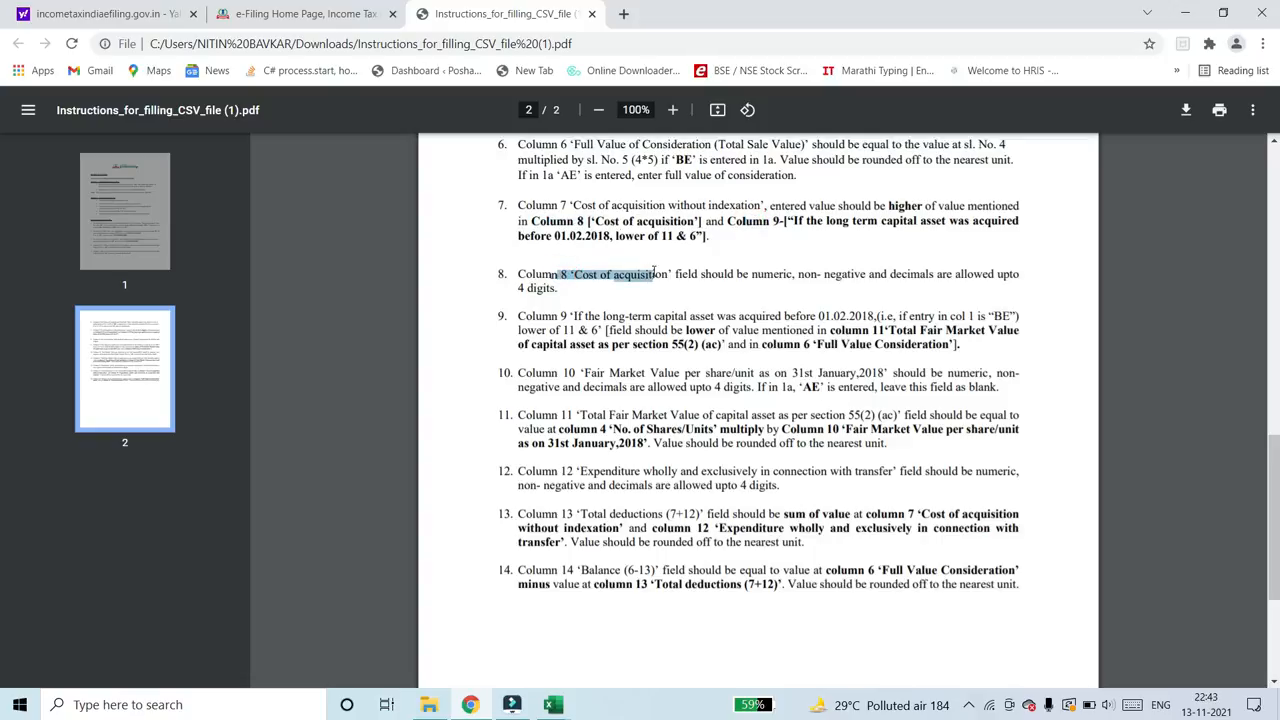
left_click(573, 279)
- Copy the filtered Total Buy Value figures from the Sharekhan CL workbook into the template's Cost of acquisition(8) column from H2, as values
key("alt+Tab")
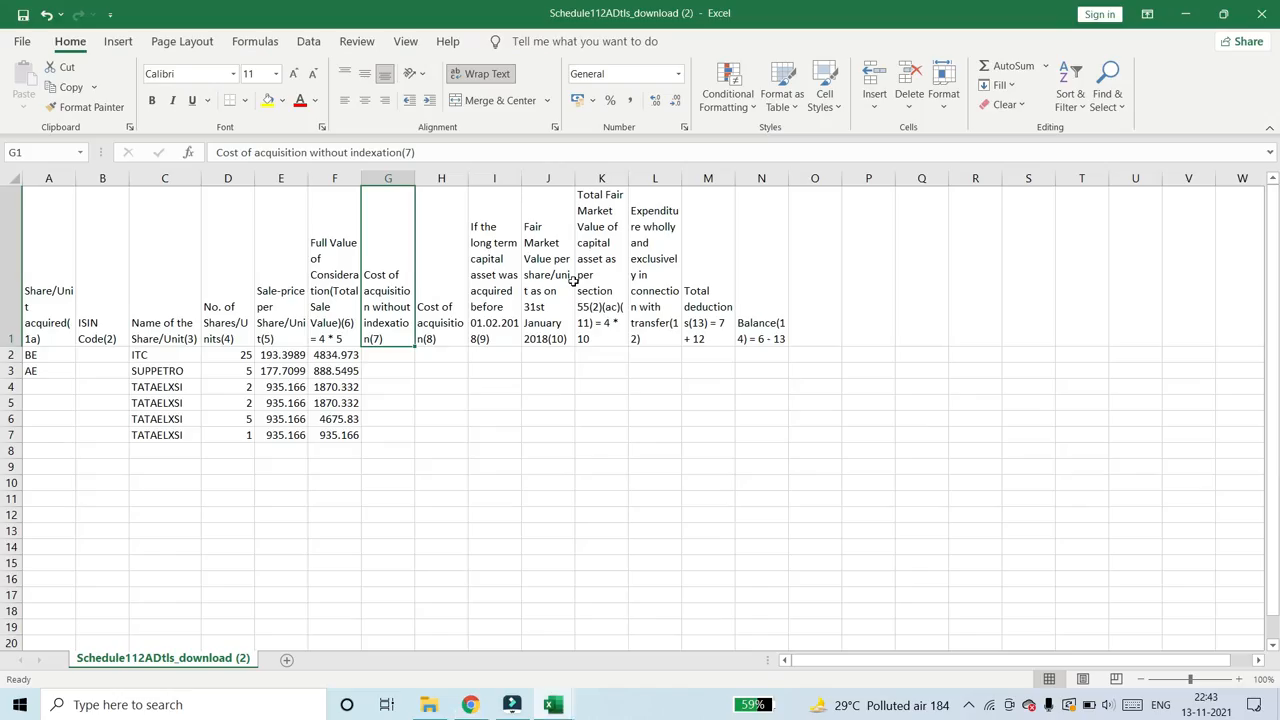
key("alt+Tab")
key("Tab")
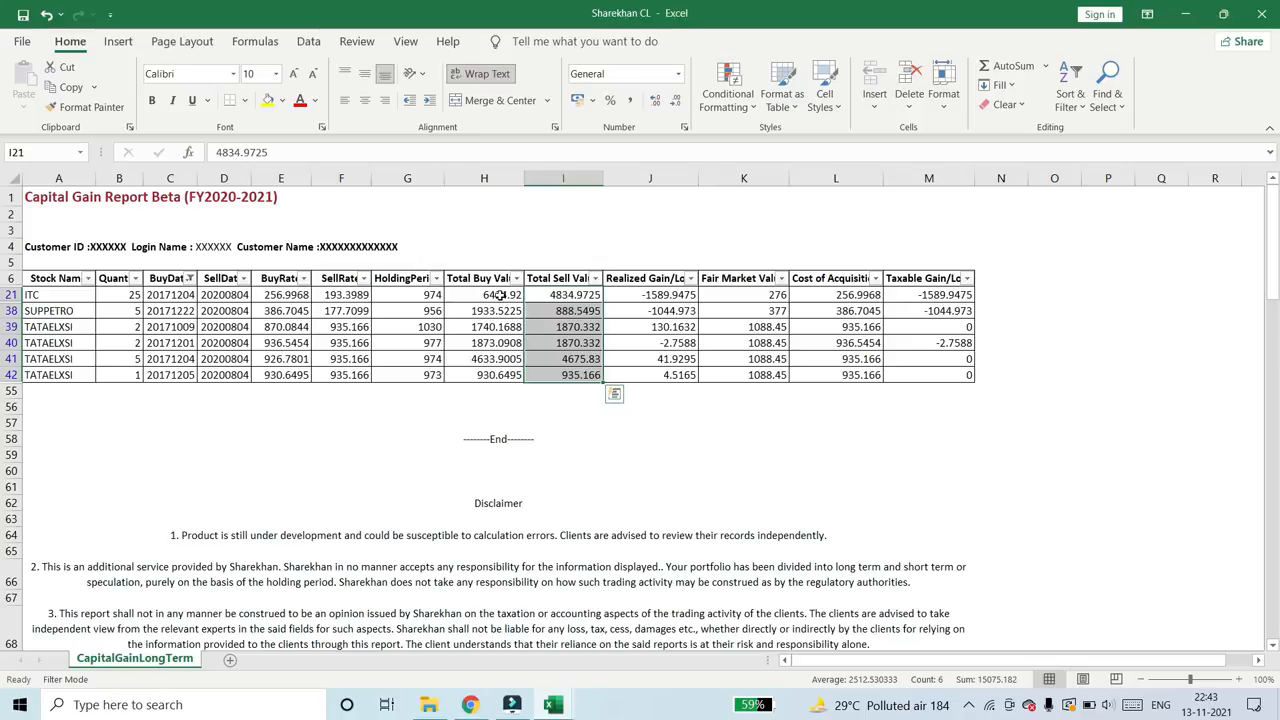
left_click_drag(500, 294, 505, 372)
key("ctrl+c")
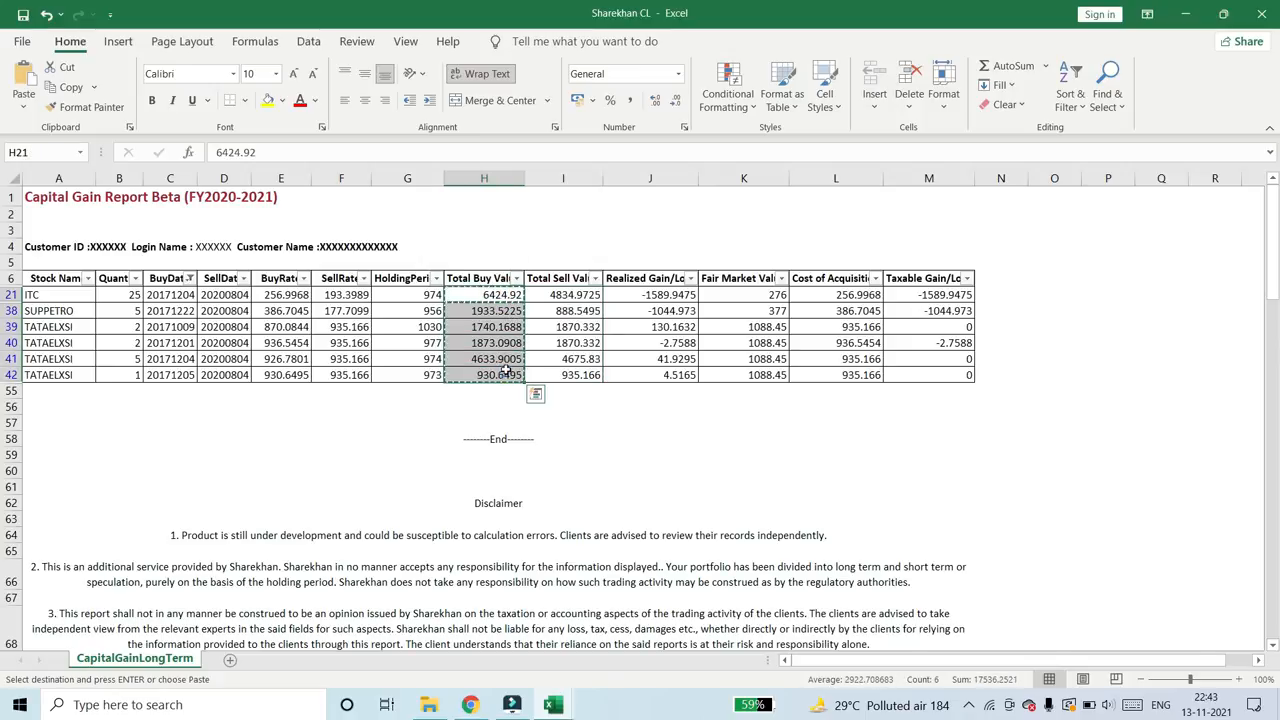
key("alt+Tab")
right_click(461, 357)
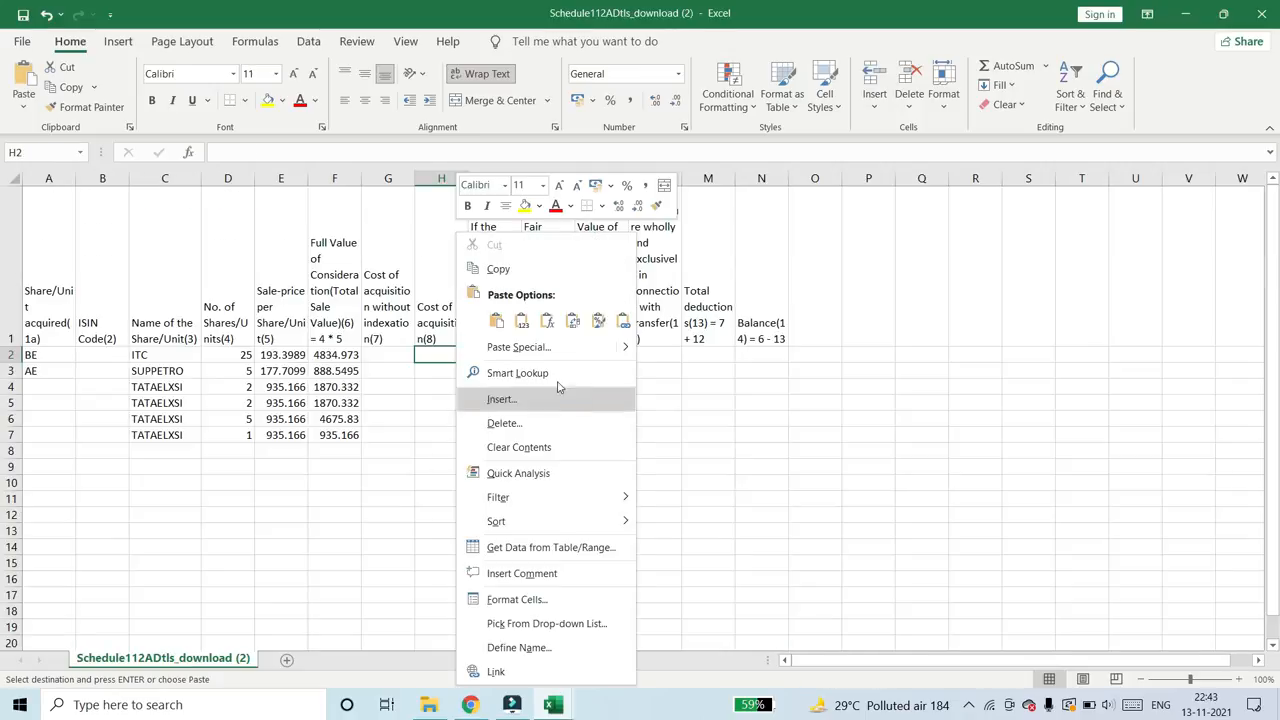
mouse_move(626, 350)
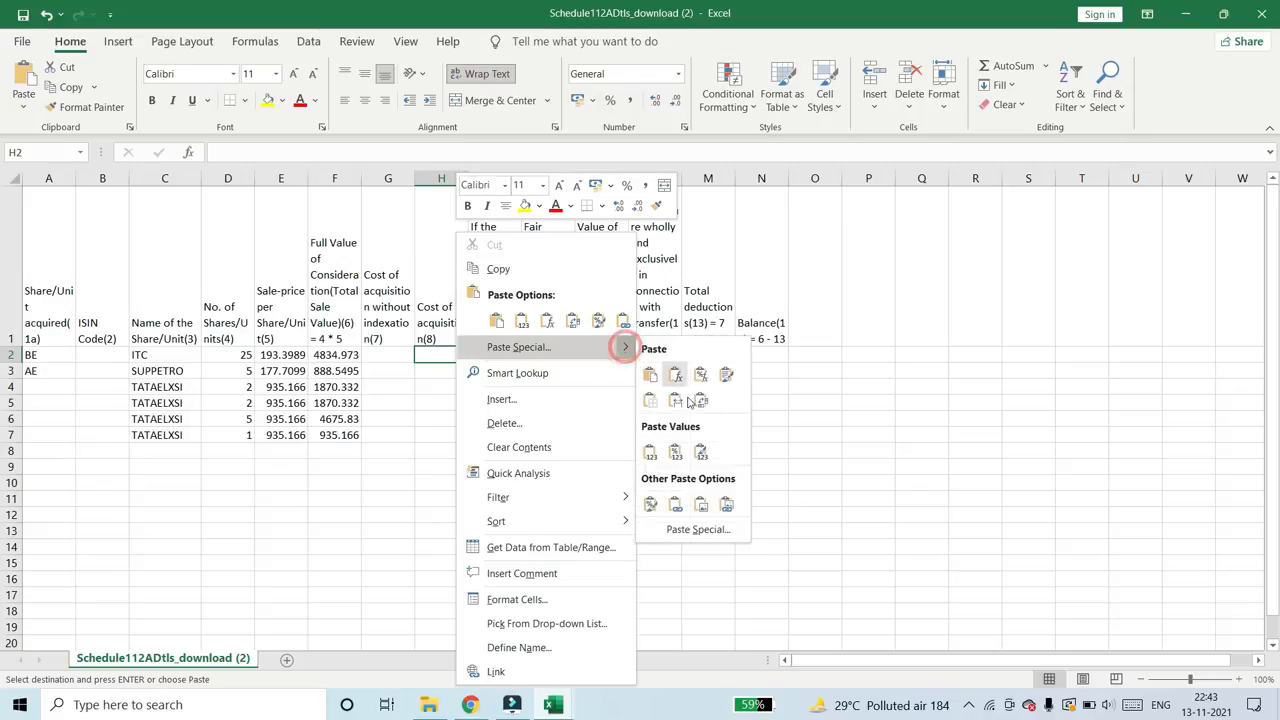
left_click(690, 530)
left_click(549, 494)
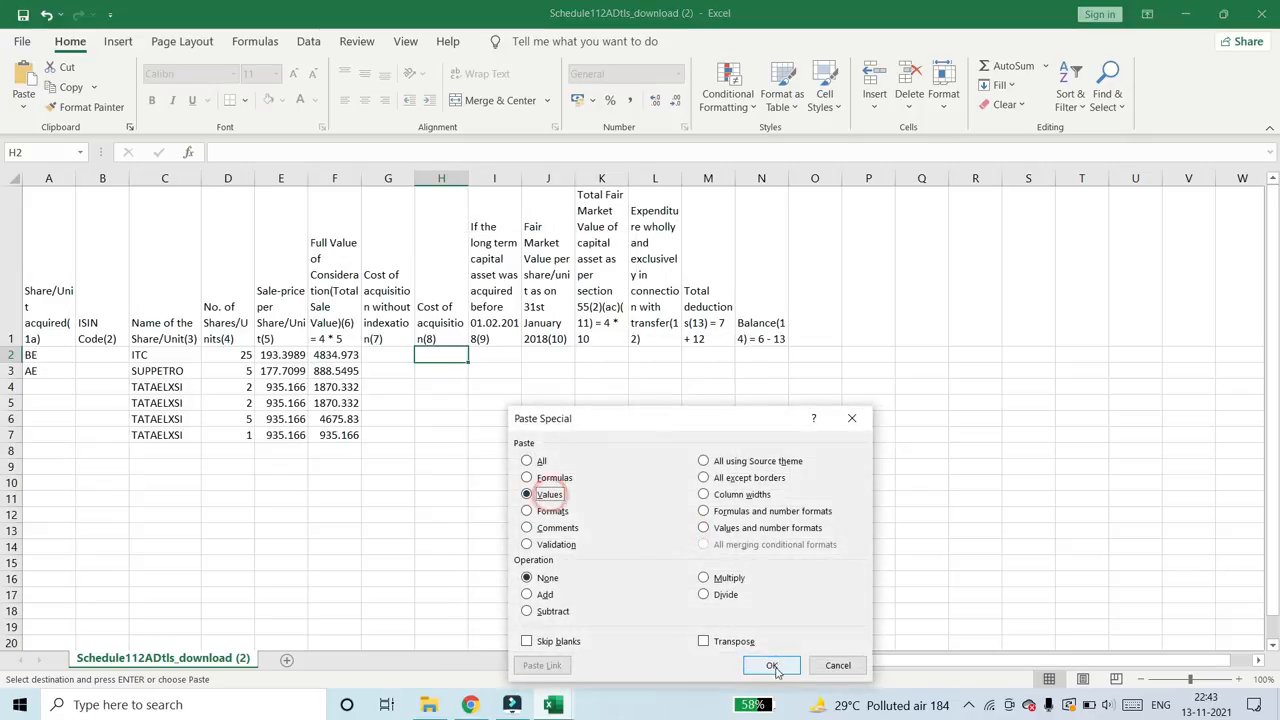
left_click(771, 665)
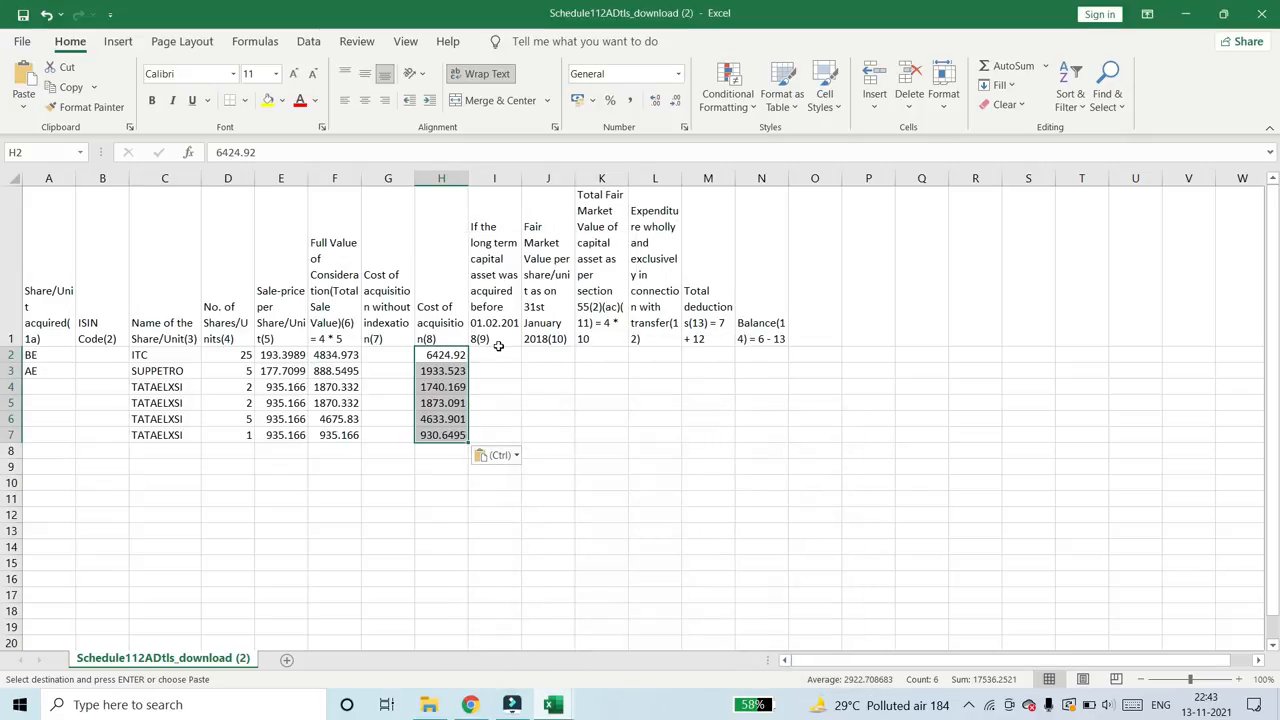
- Read the rules for columns 9 and 11 in the Chrome instructions PDF to see how the pre-01.02.2018 asset value is derived
left_click(498, 342)
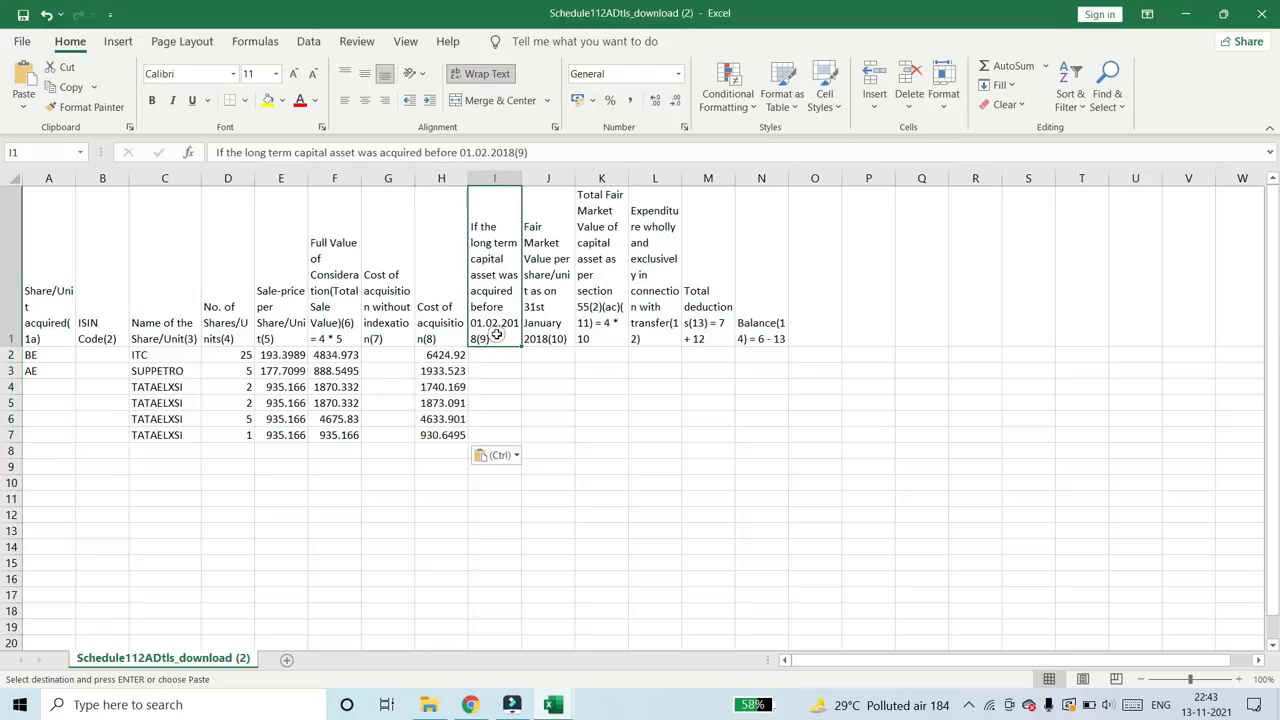
left_click(472, 706)
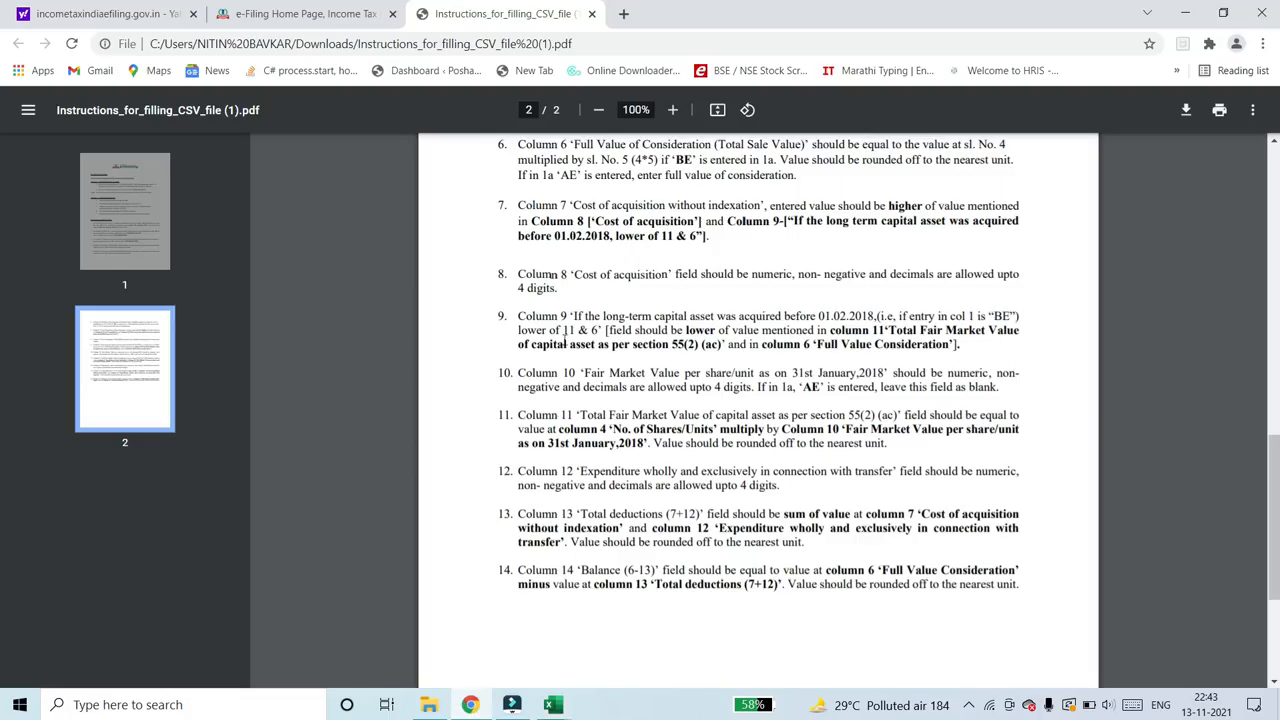
left_click_drag(571, 318, 592, 318)
mouse_move(889, 329)
left_mouse_down()
mouse_move(799, 347)
mouse_move(888, 331)
left_mouse_up()
left_click_drag(605, 416, 780, 430)
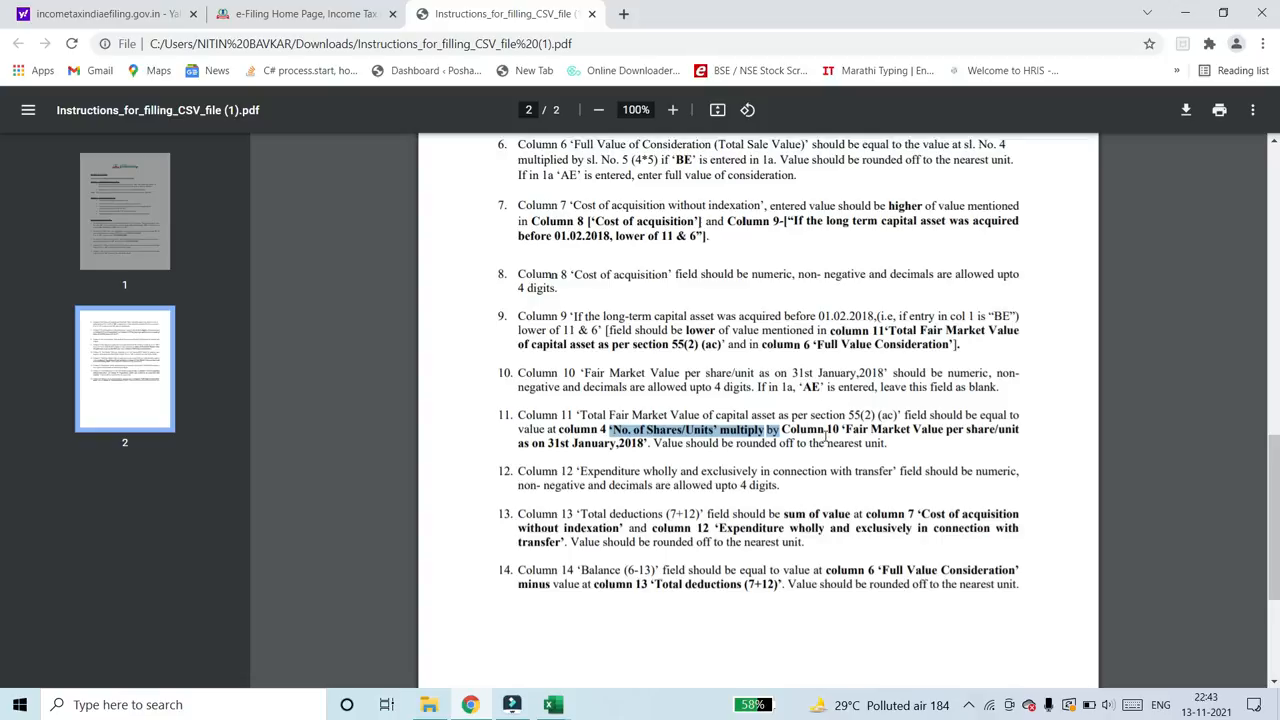
left_click(826, 437)
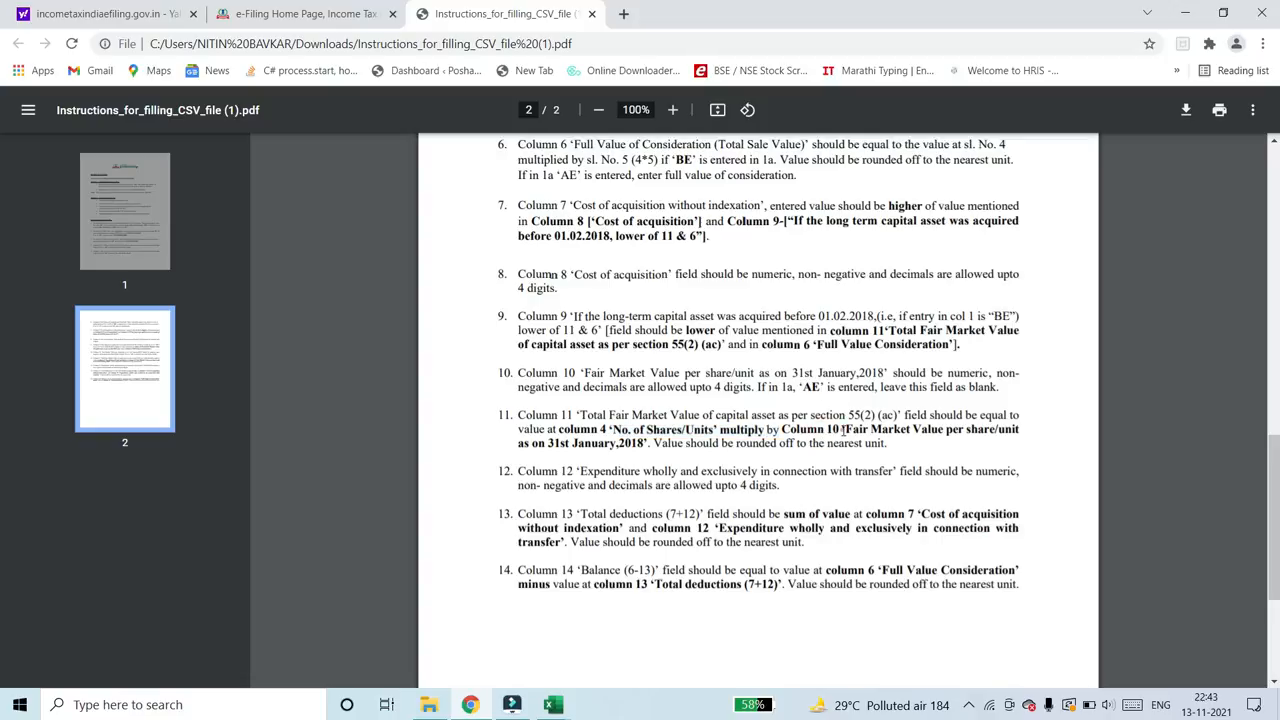
left_click_drag(843, 429, 820, 432)
- Return to the Schedule 112A template in Excel and check the headings of the total and per-share Fair Market Value columns
key("alt+Tab")
key("alt+Tab")
key("alt+Tab")
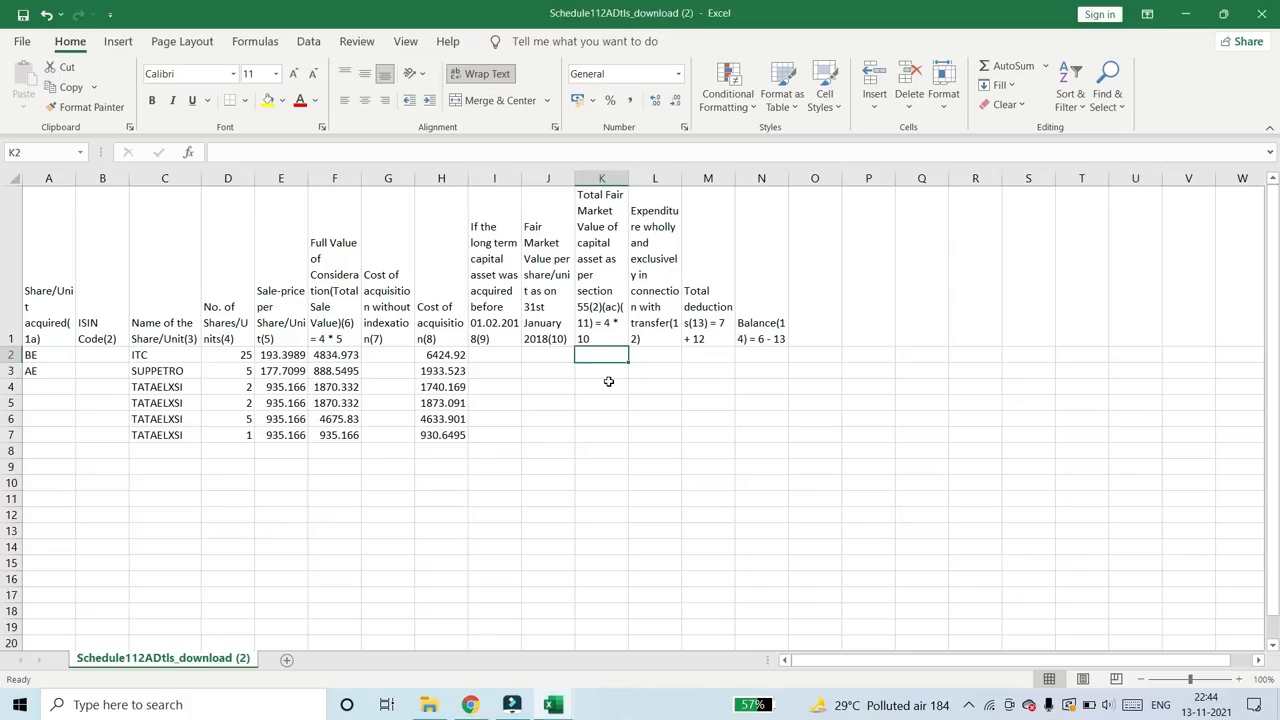
left_click(602, 196)
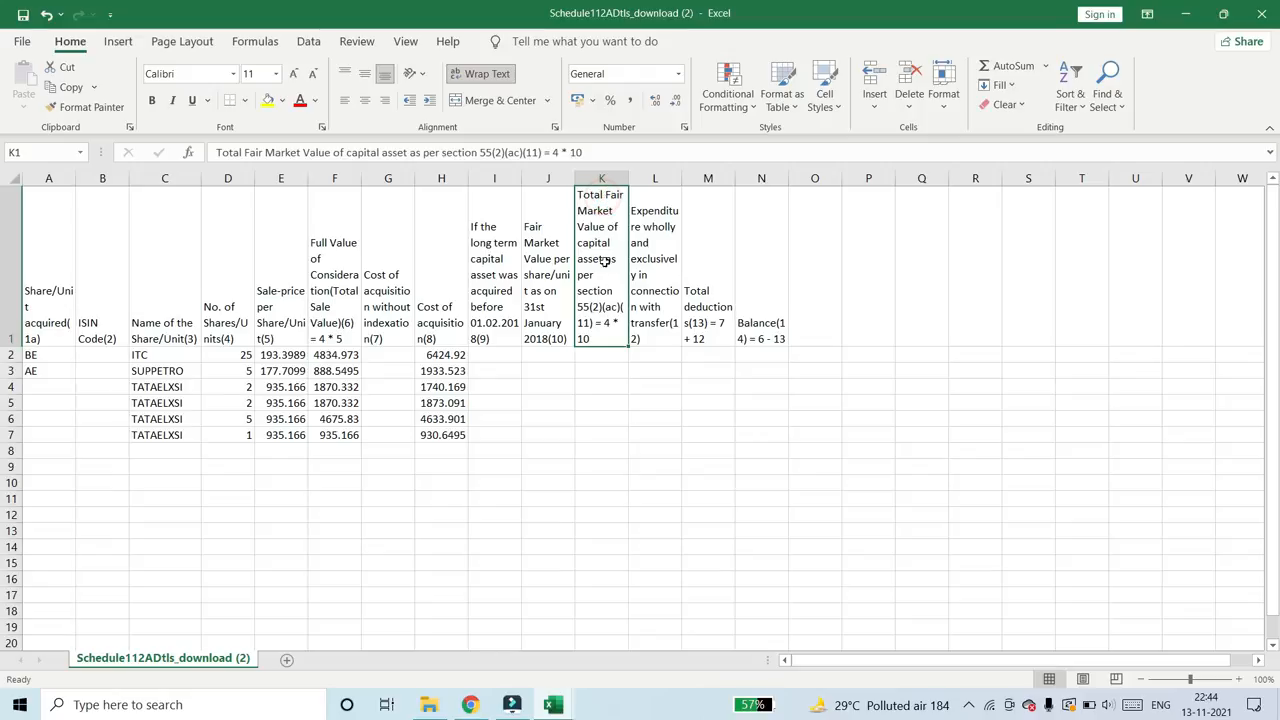
left_click(544, 332)
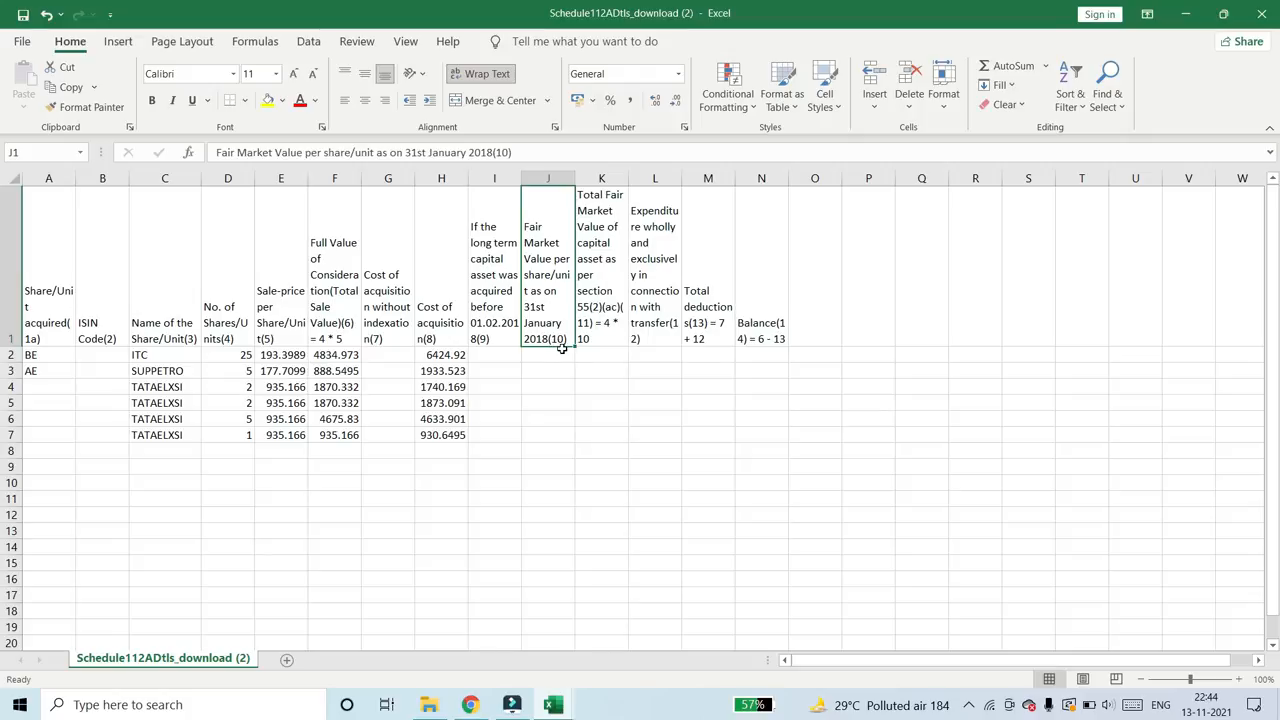
- Switch to Chrome, search Google for BSE in a new tab, and open the bseindia.com site
left_click(472, 706)
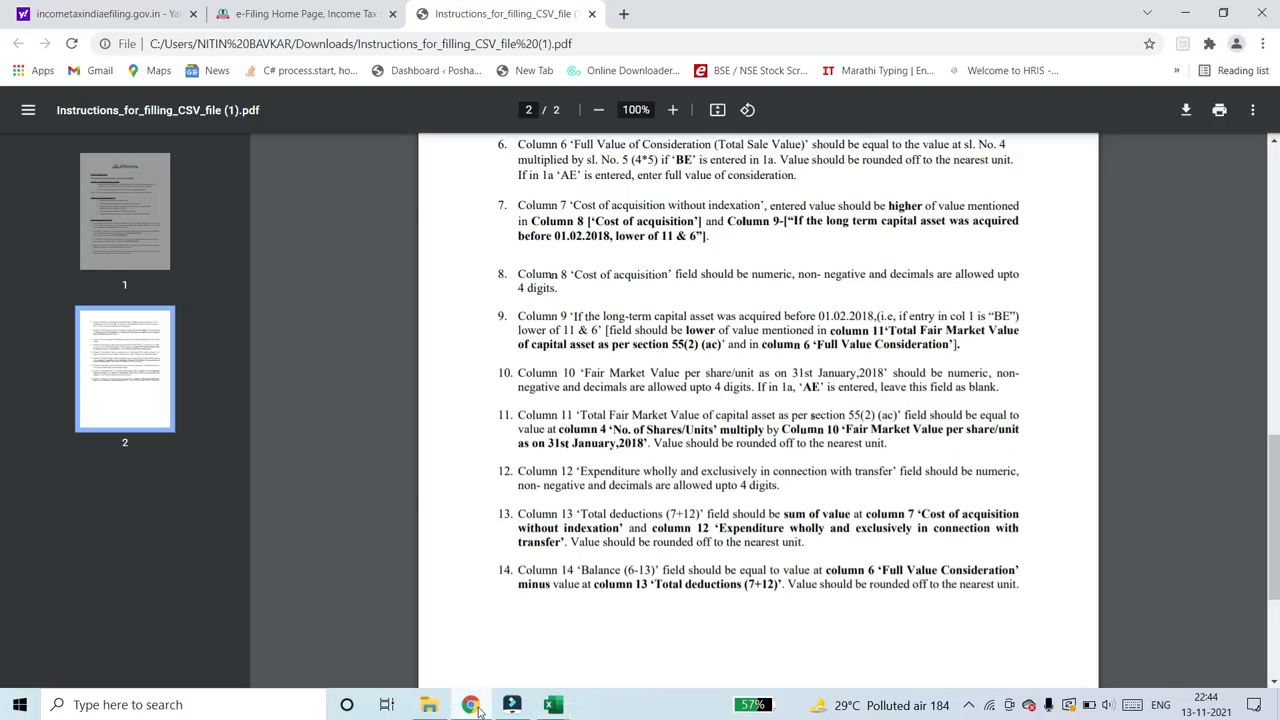
left_click(624, 14)
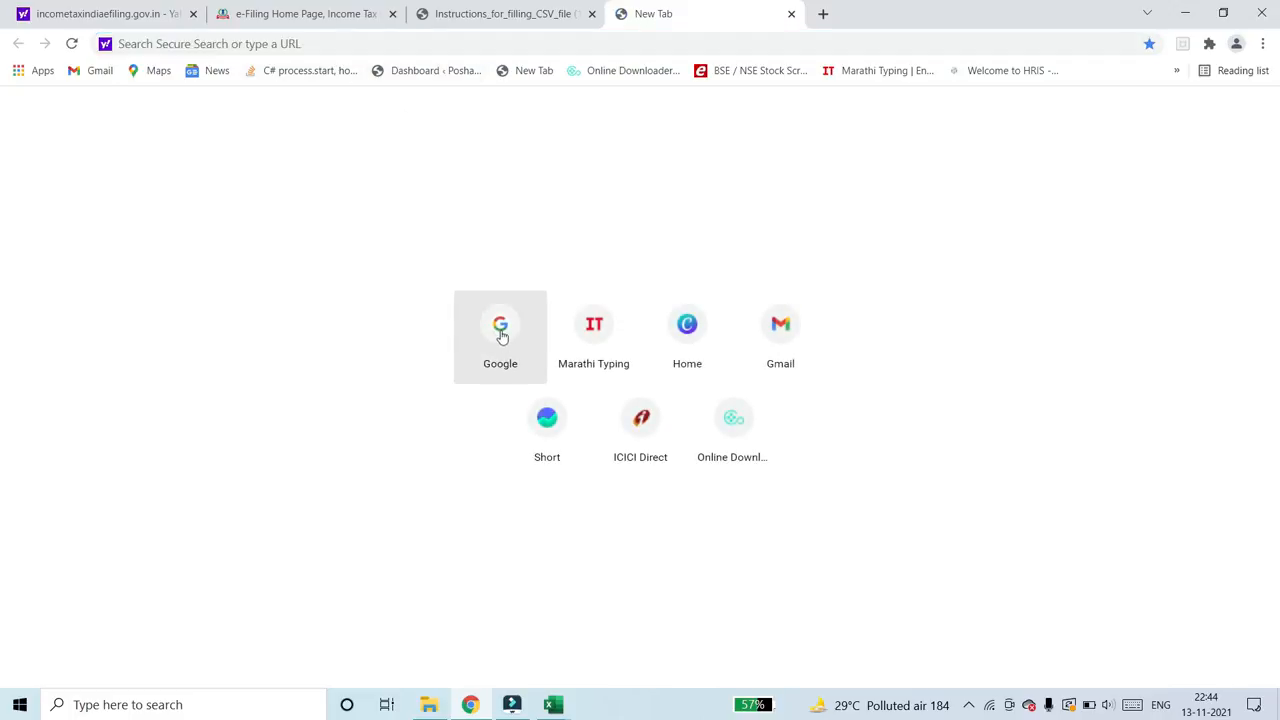
left_click(500, 330)
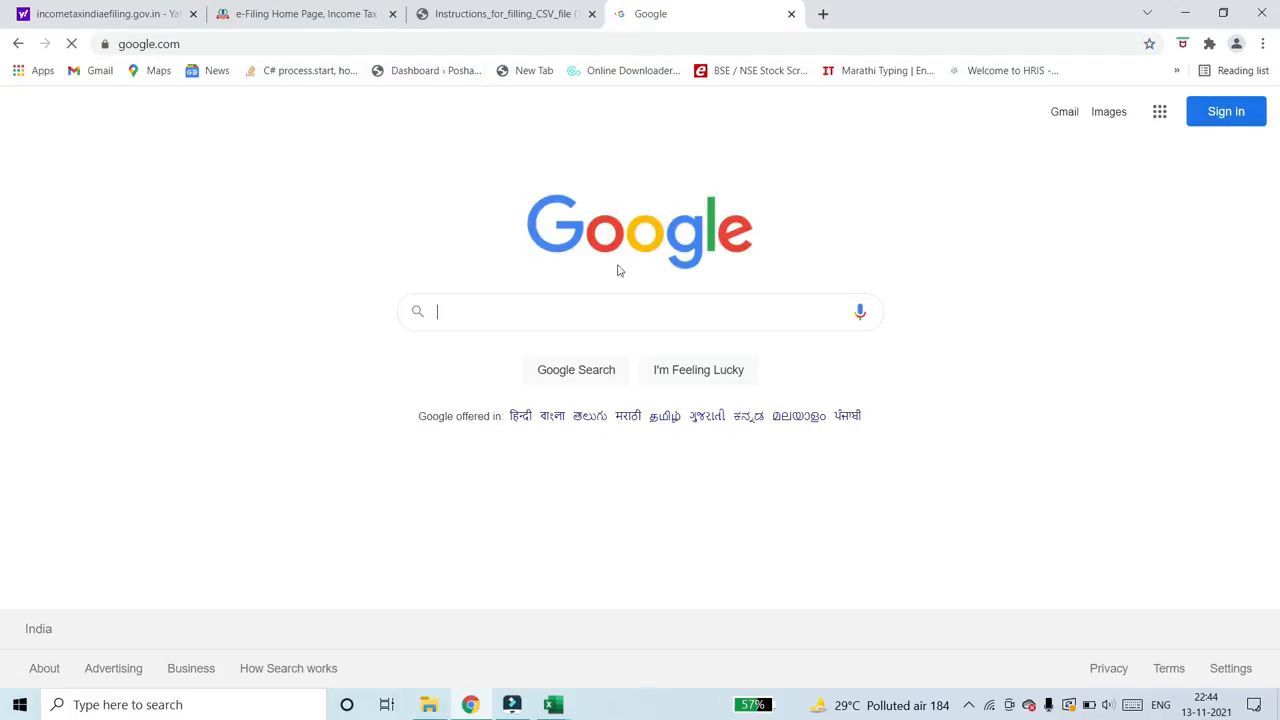
type("BSE")
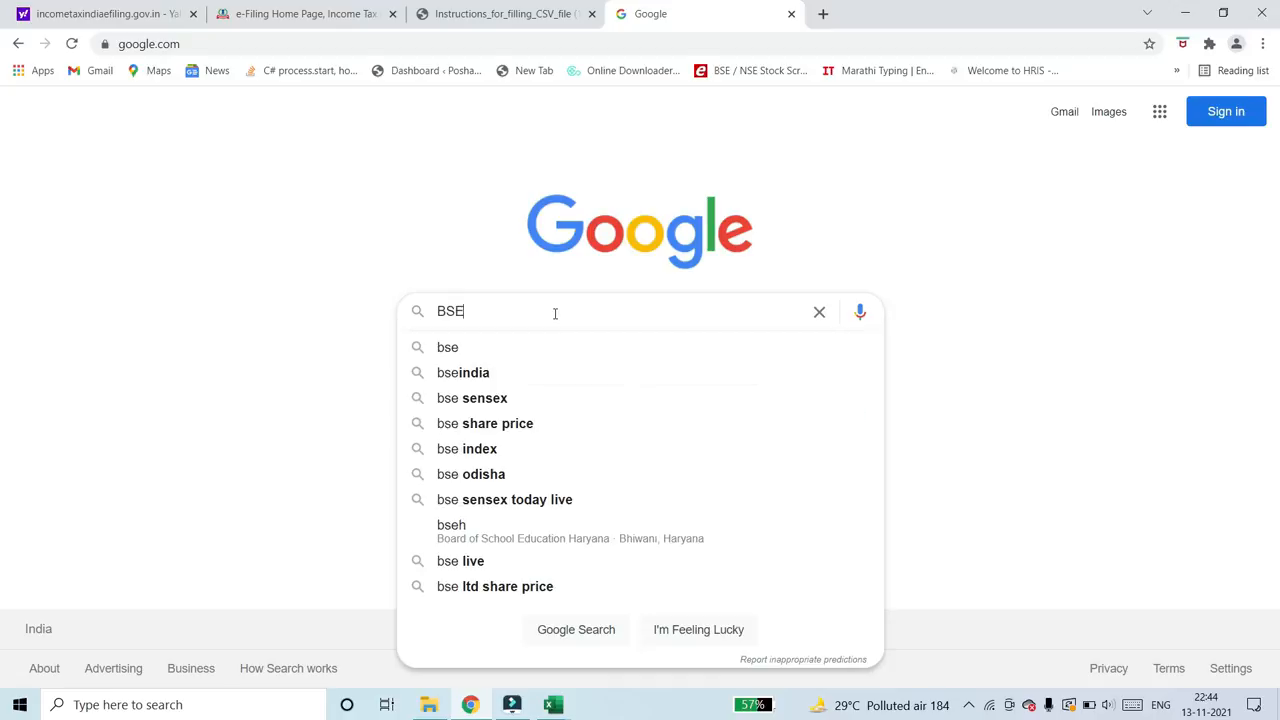
key("Return")
left_click(200, 269)
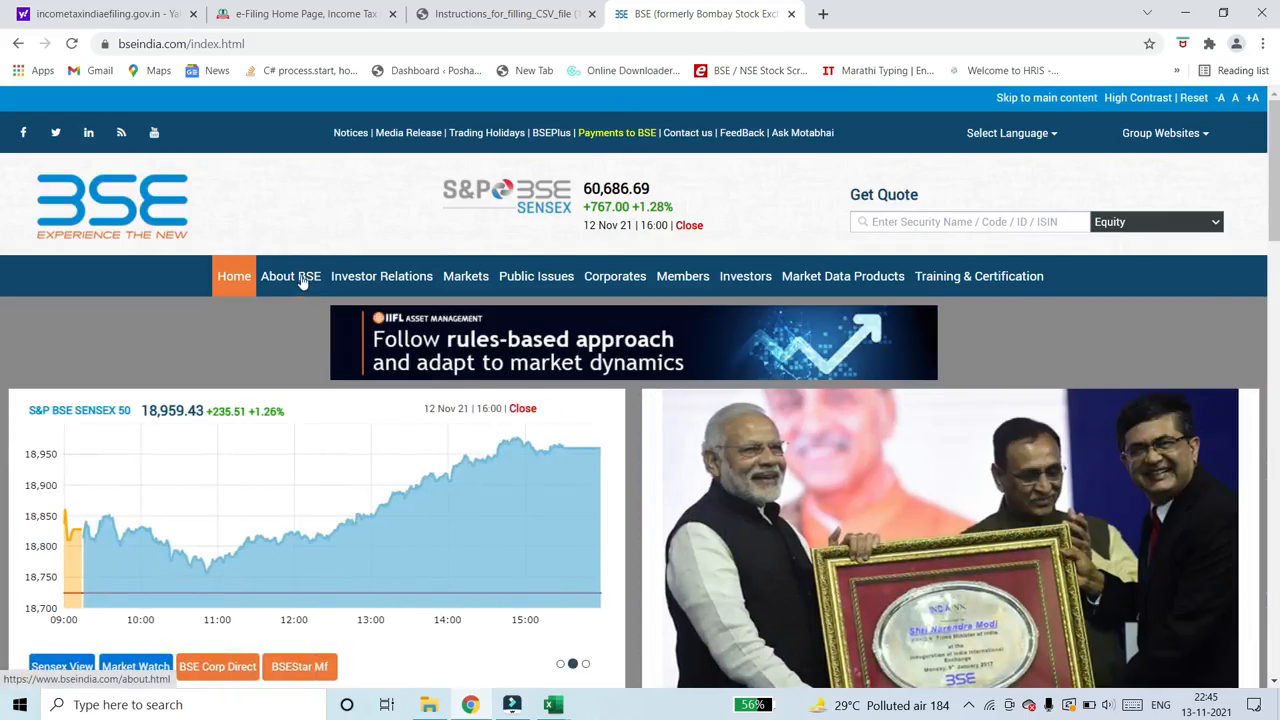
- Go to the Markets section of the BSE site and open the equity end-of-day Bhav Copy page
left_click(302, 281)
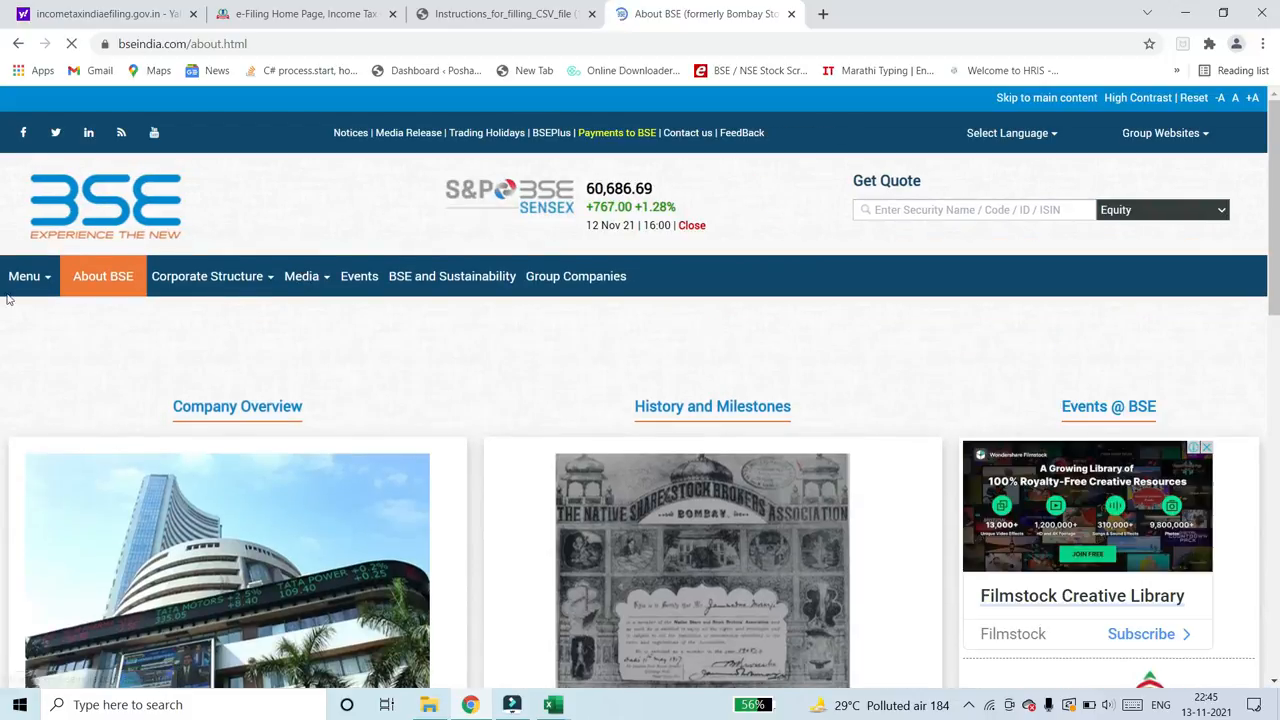
left_click(29, 276)
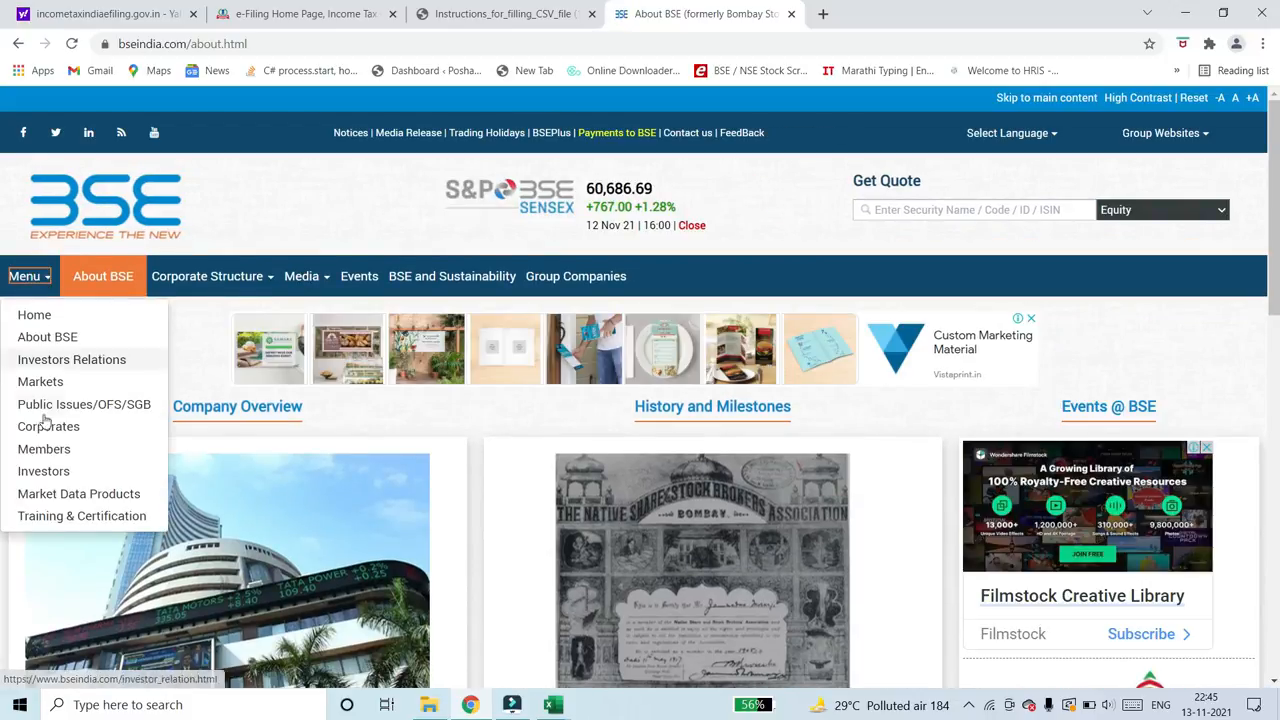
left_click(47, 383)
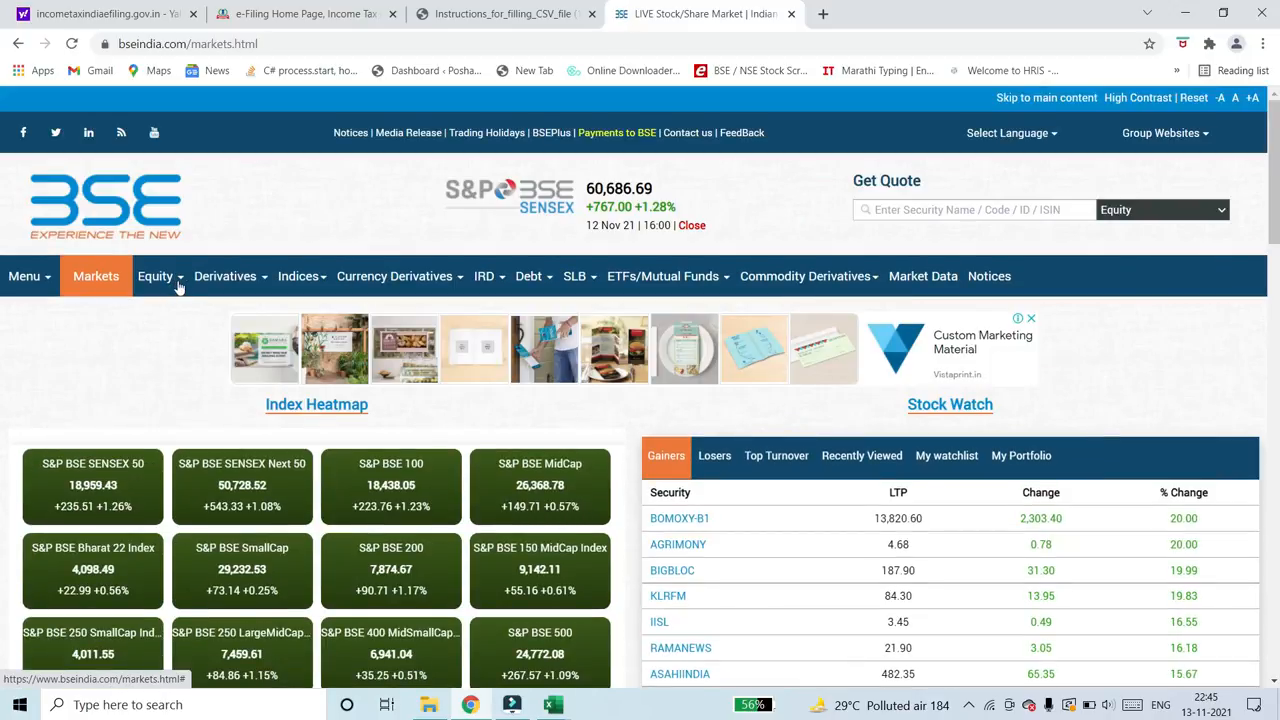
left_click(178, 287)
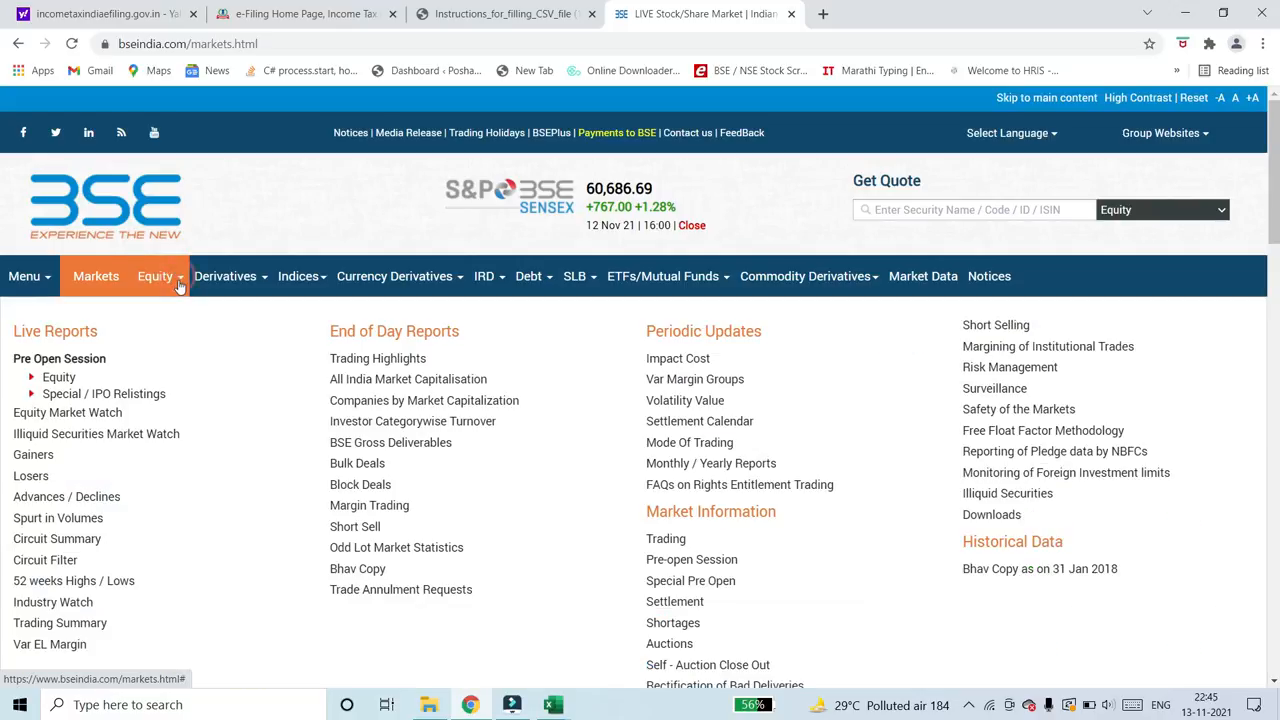
left_click(347, 570)
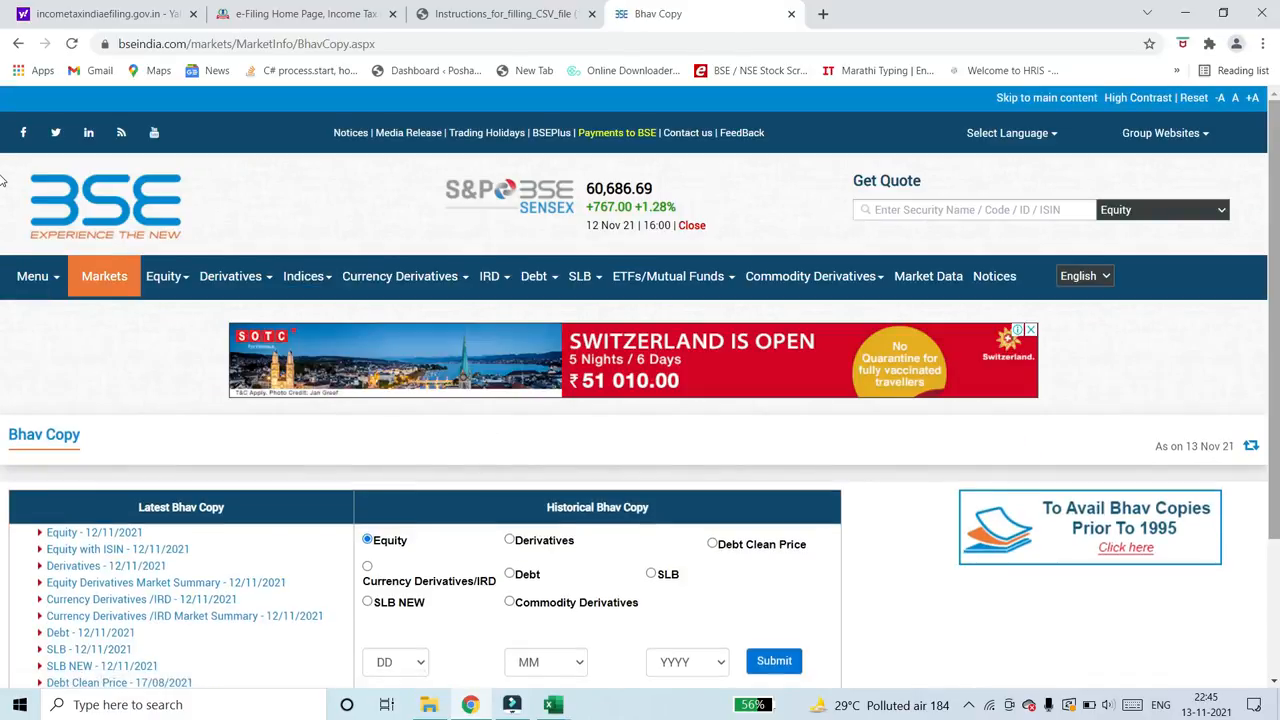
- Request the historical equity Bhav Copy for 31 Jan 2018, download the Equity with ISIN file, and open it in Excel
scroll(2, 300, "down", 2)
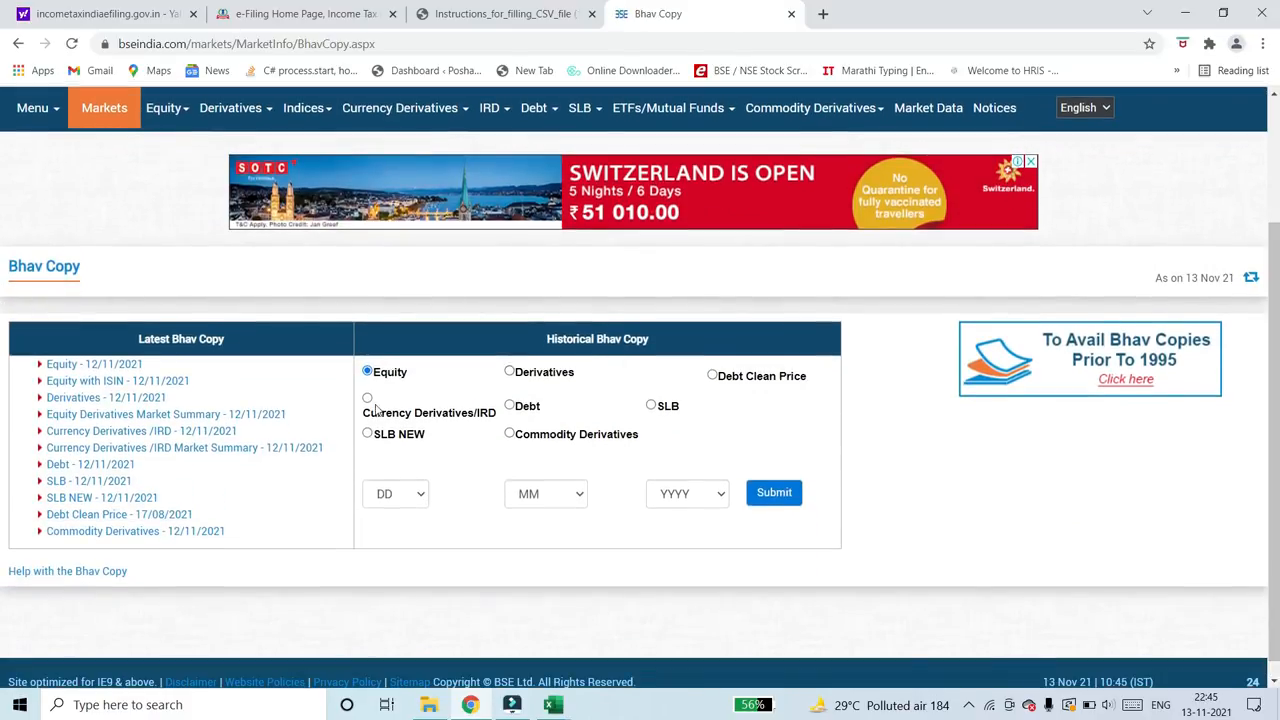
left_click(403, 494)
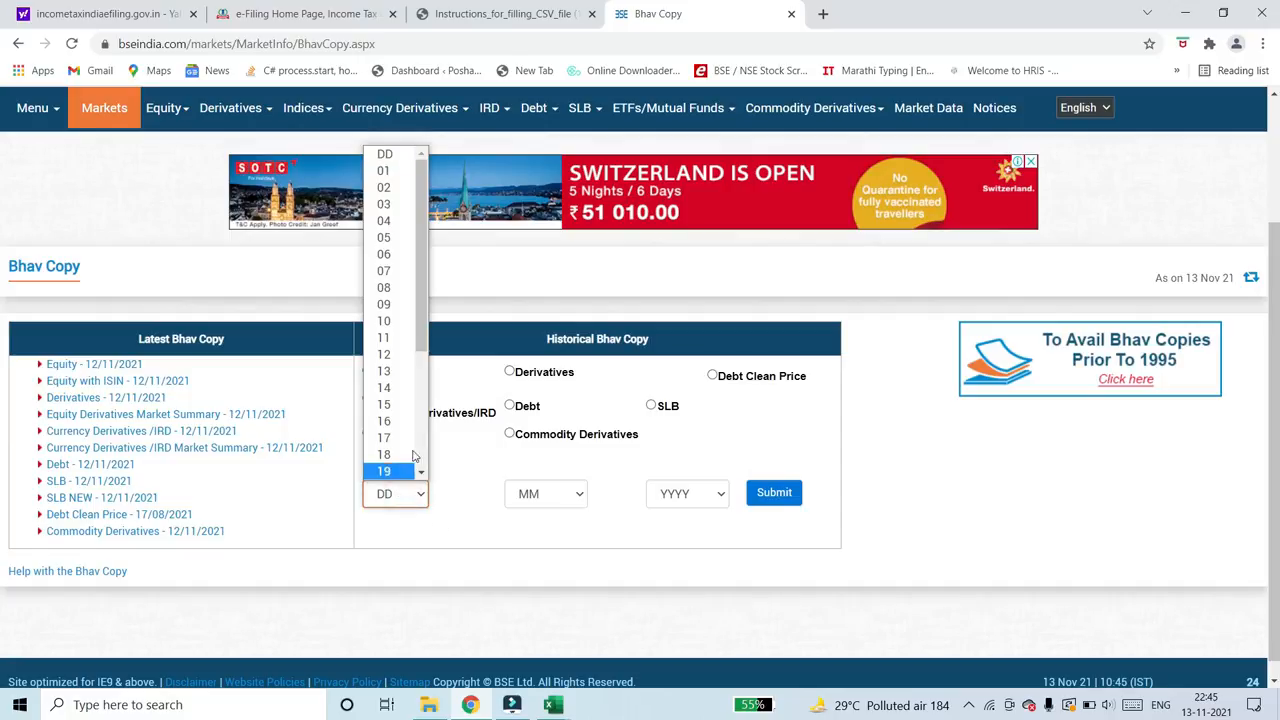
left_click_drag(427, 352, 447, 468)
left_click(381, 470)
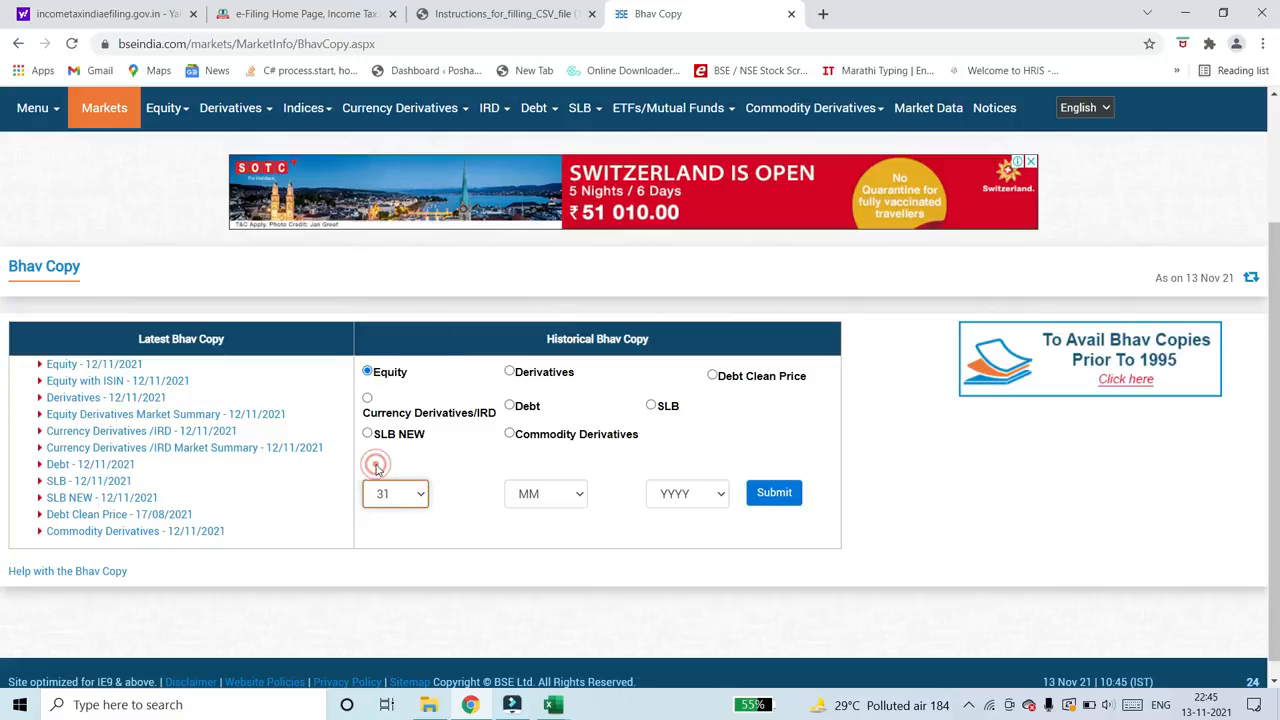
left_click(553, 494)
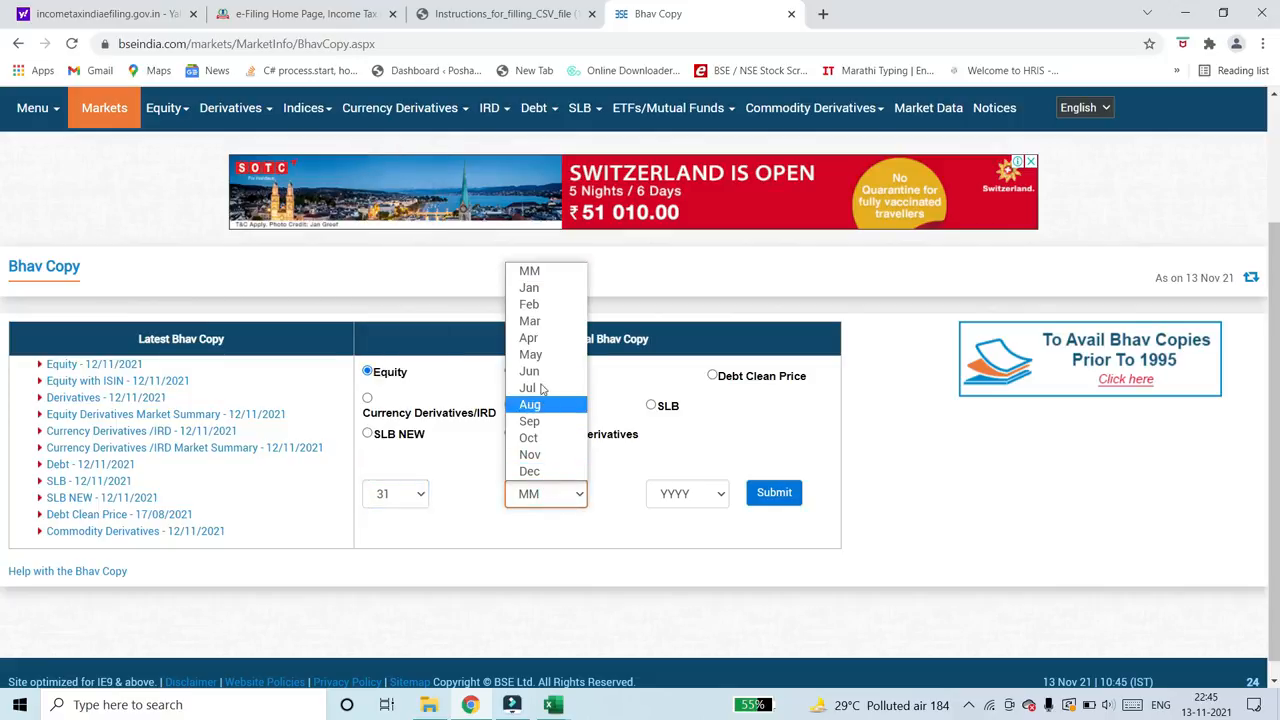
left_click(542, 289)
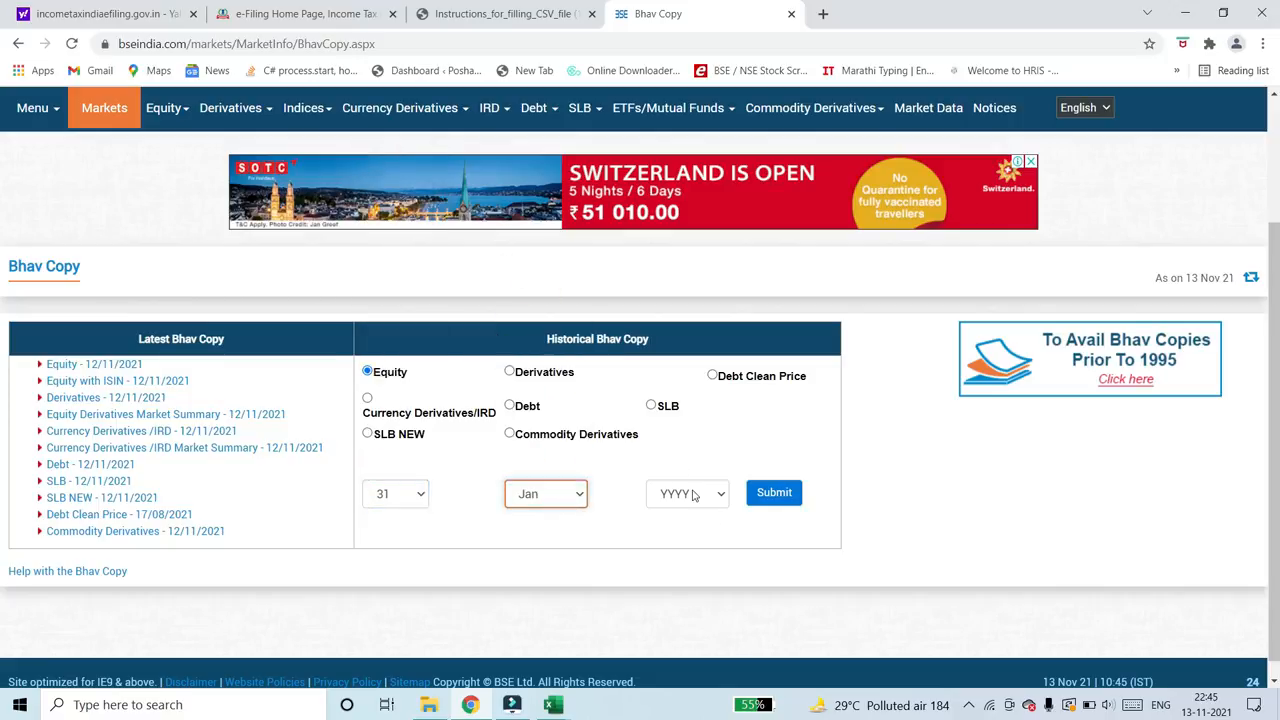
left_click(703, 494)
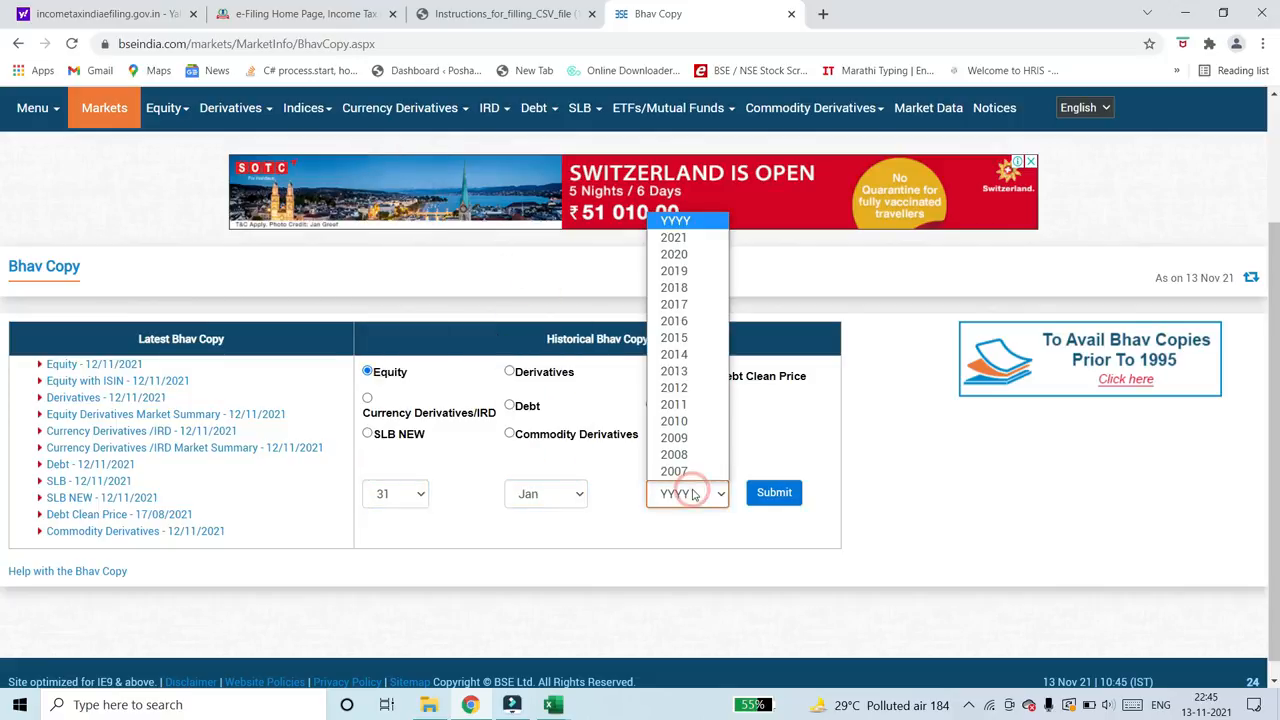
left_click(688, 288)
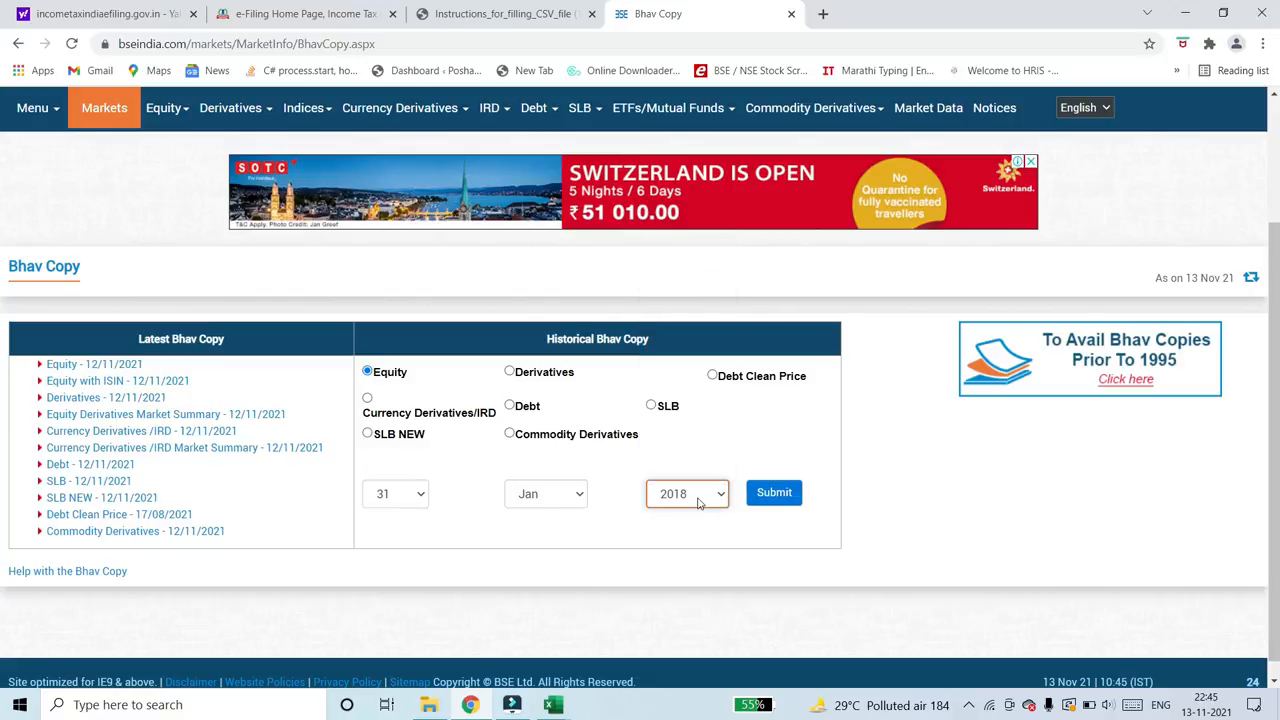
left_click(768, 495)
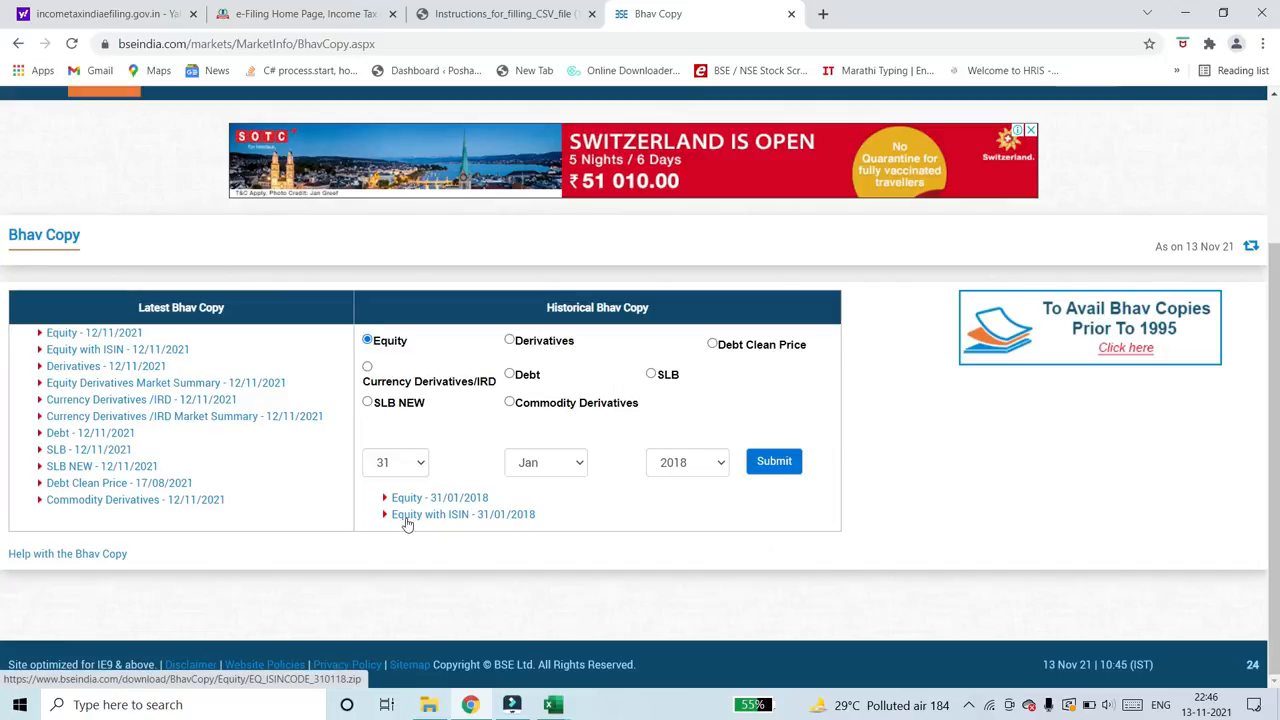
left_click(443, 516)
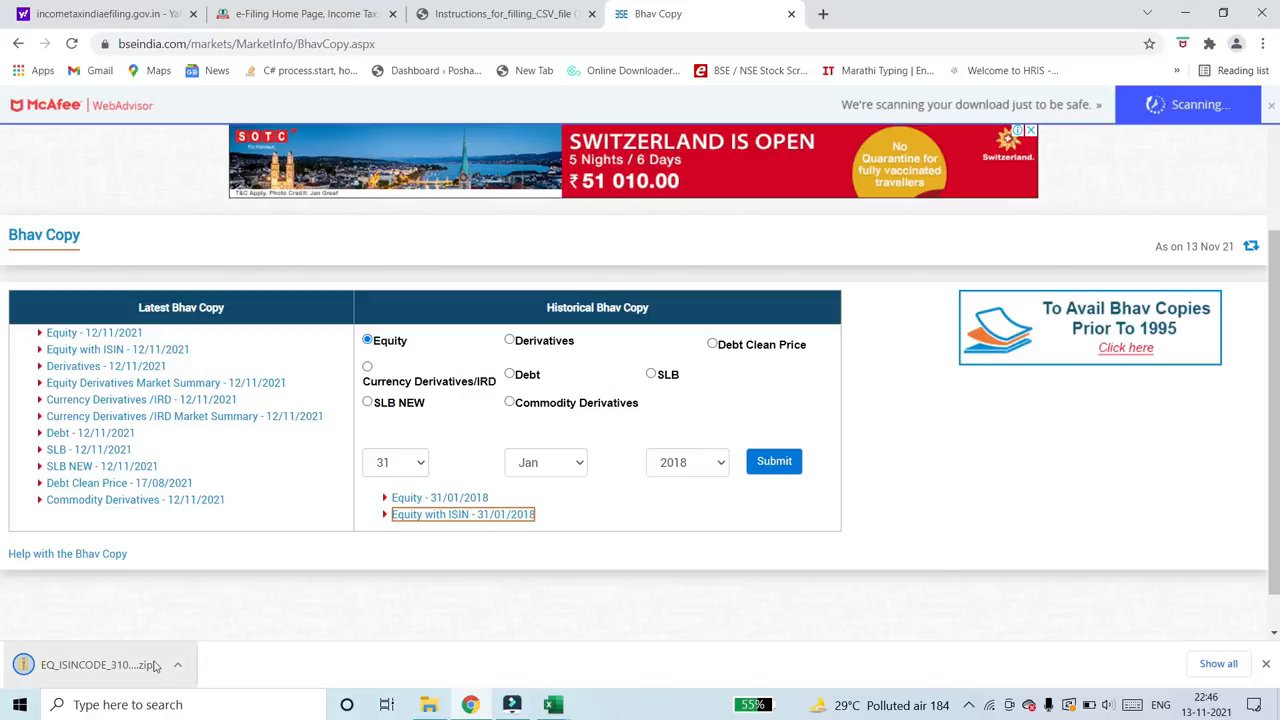
left_click(96, 664)
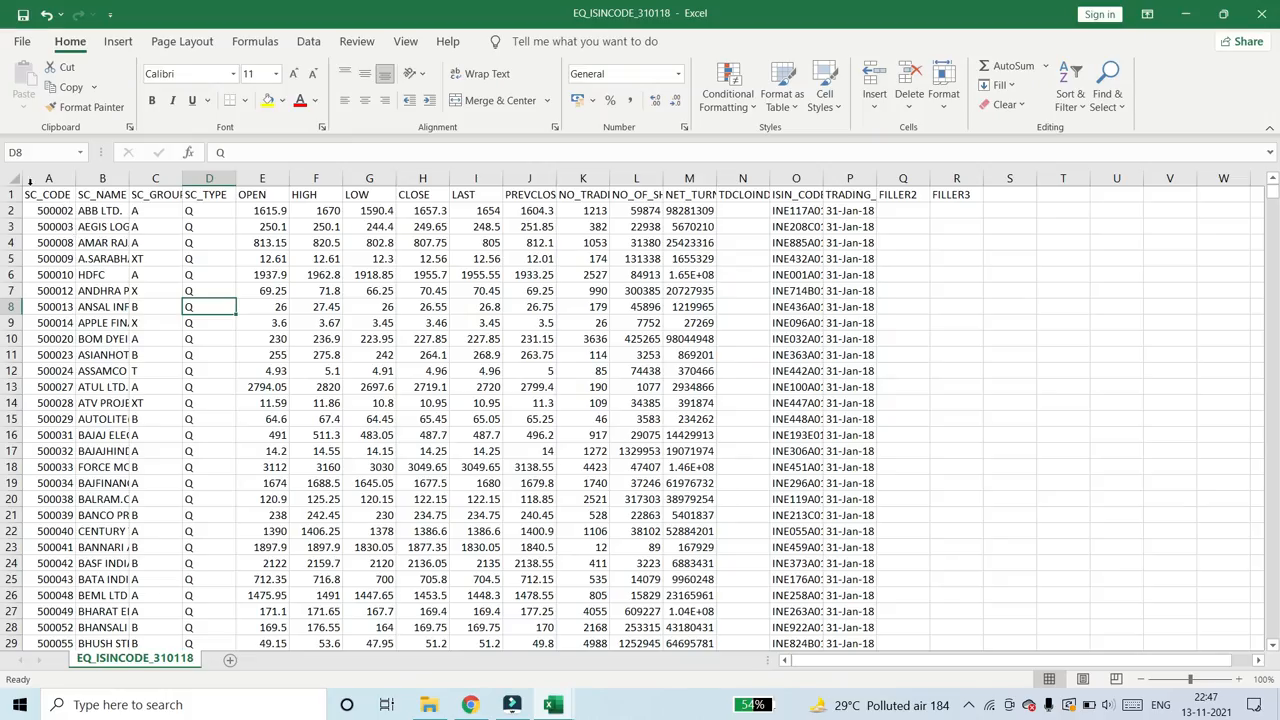
- Freeze the header row of the EQ_ISINCODE_310118 sheet and fill the HIGH column with yellow
left_click(60, 210)
key("shift+space")
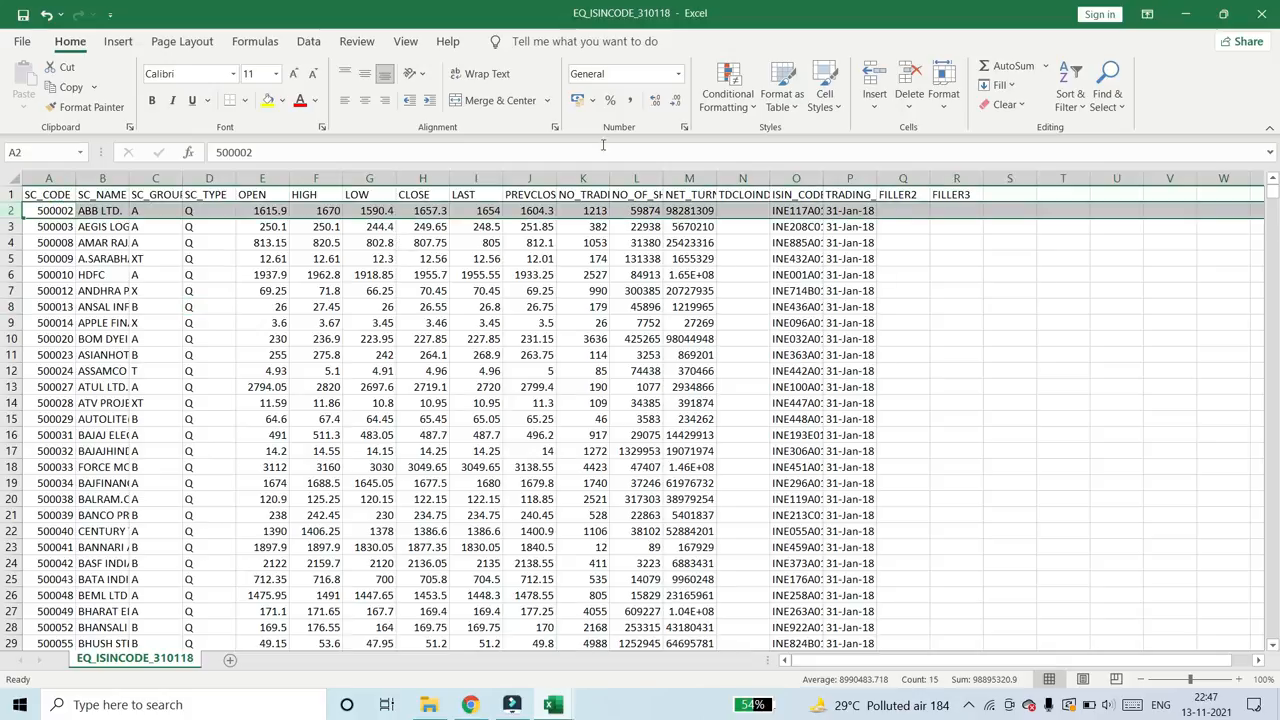
left_click(119, 211)
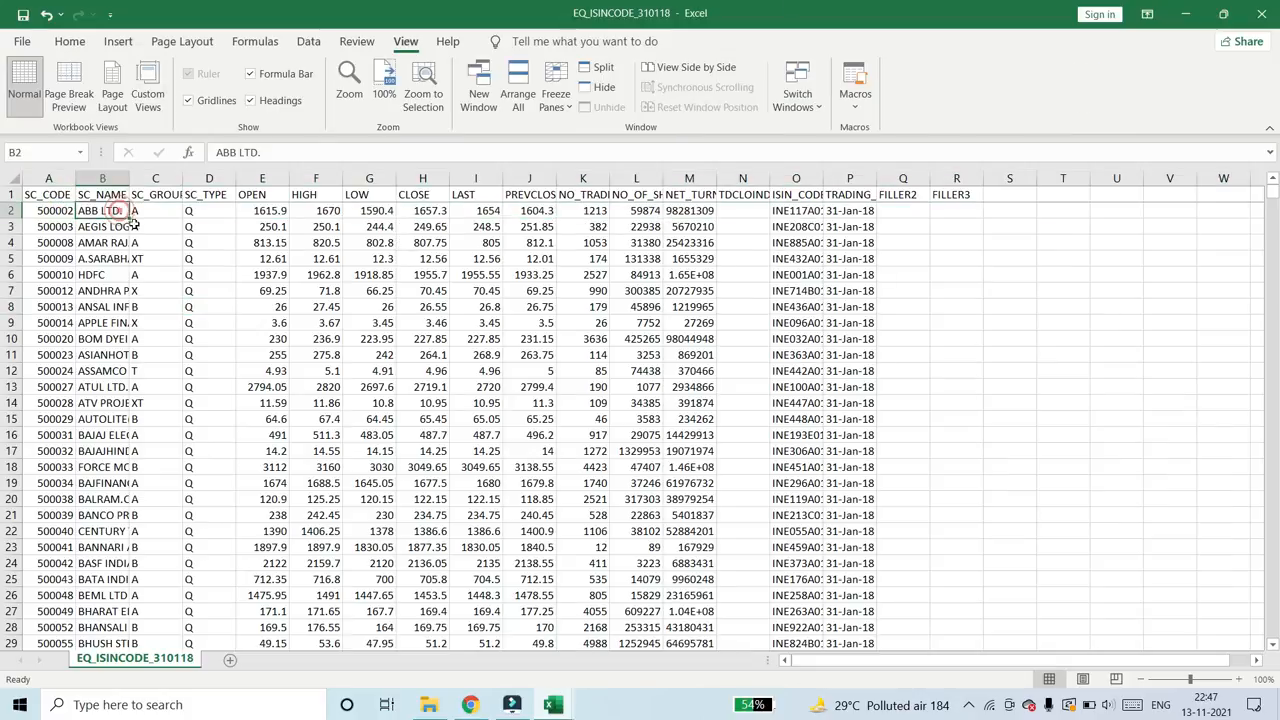
left_click(321, 177)
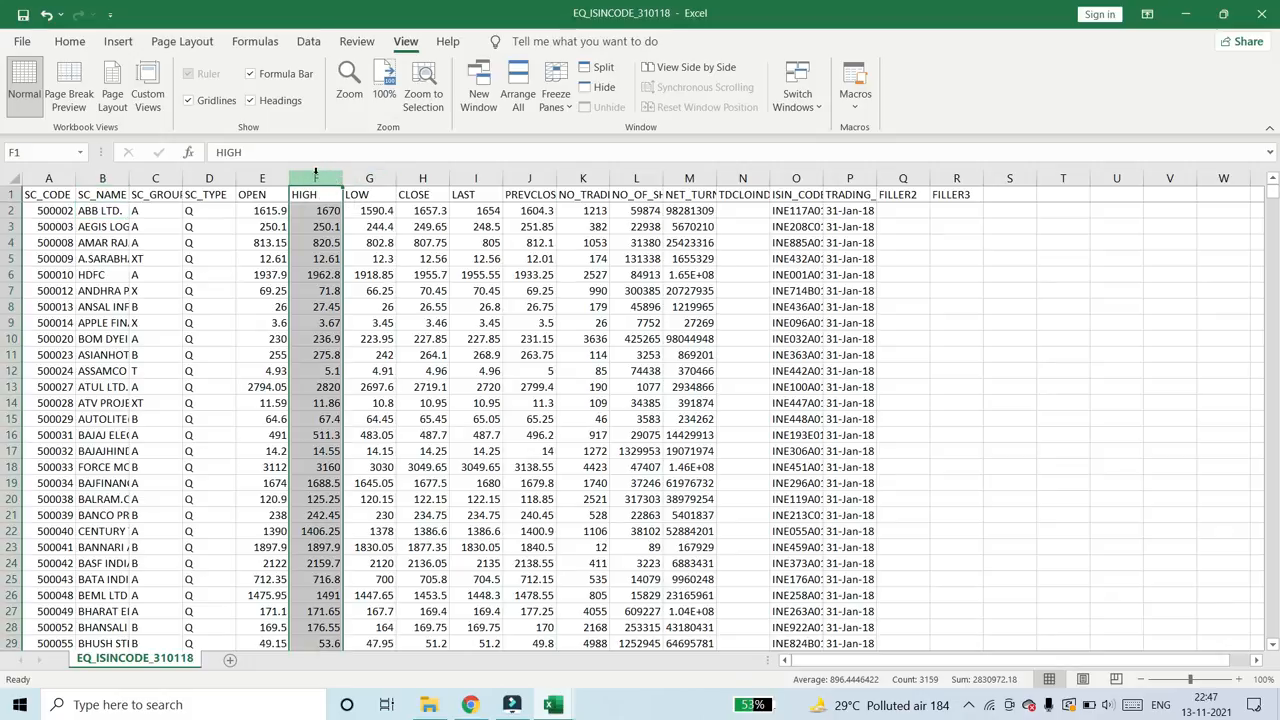
left_click(69, 41)
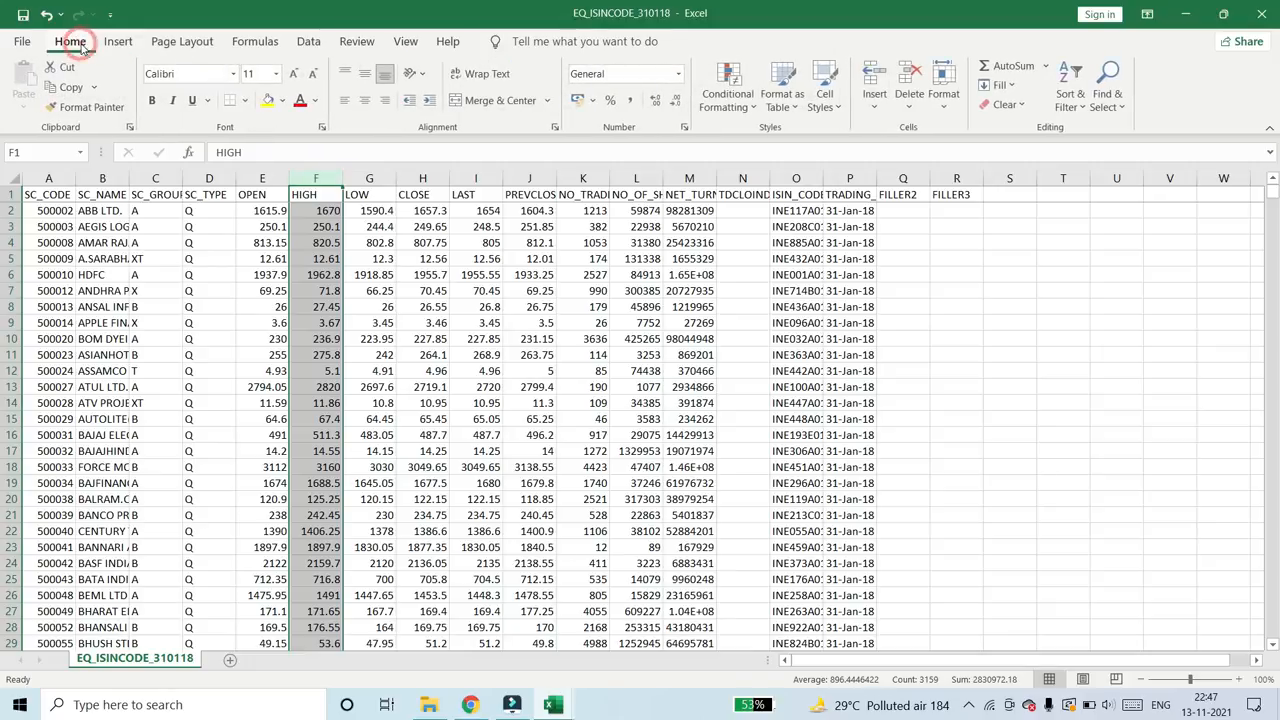
left_click(267, 100)
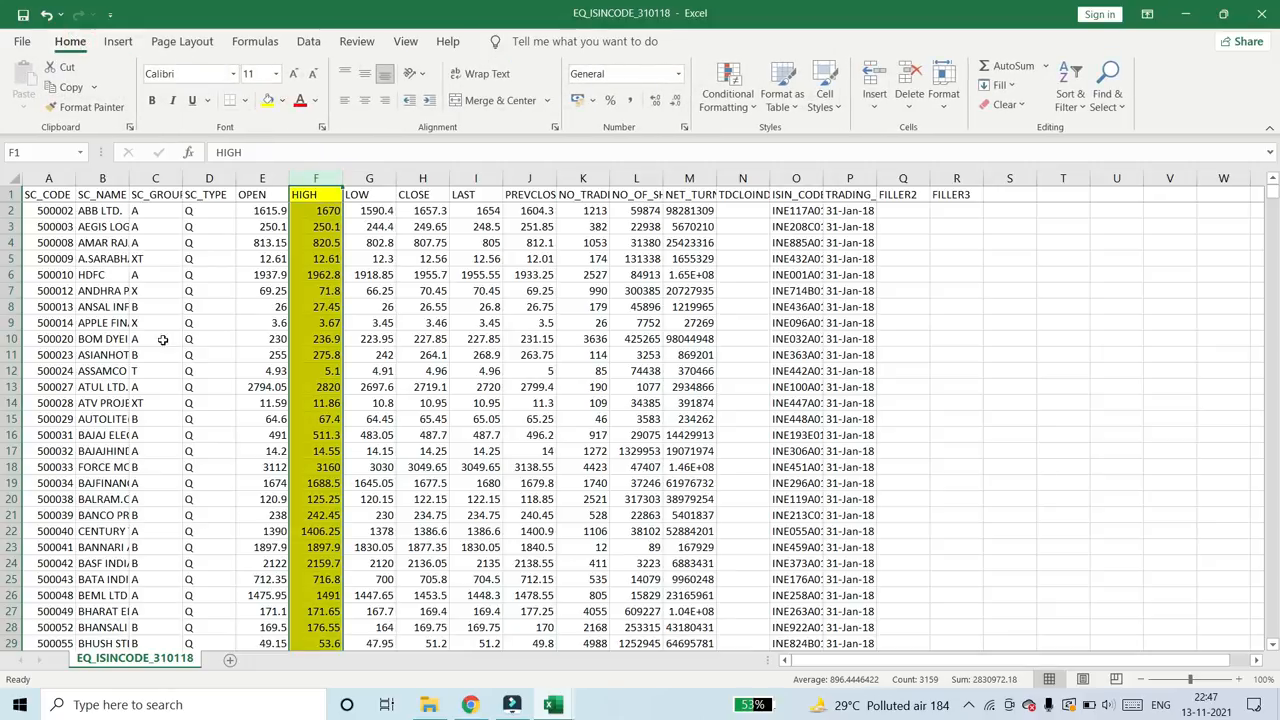
left_click(162, 330)
left_click(125, 325)
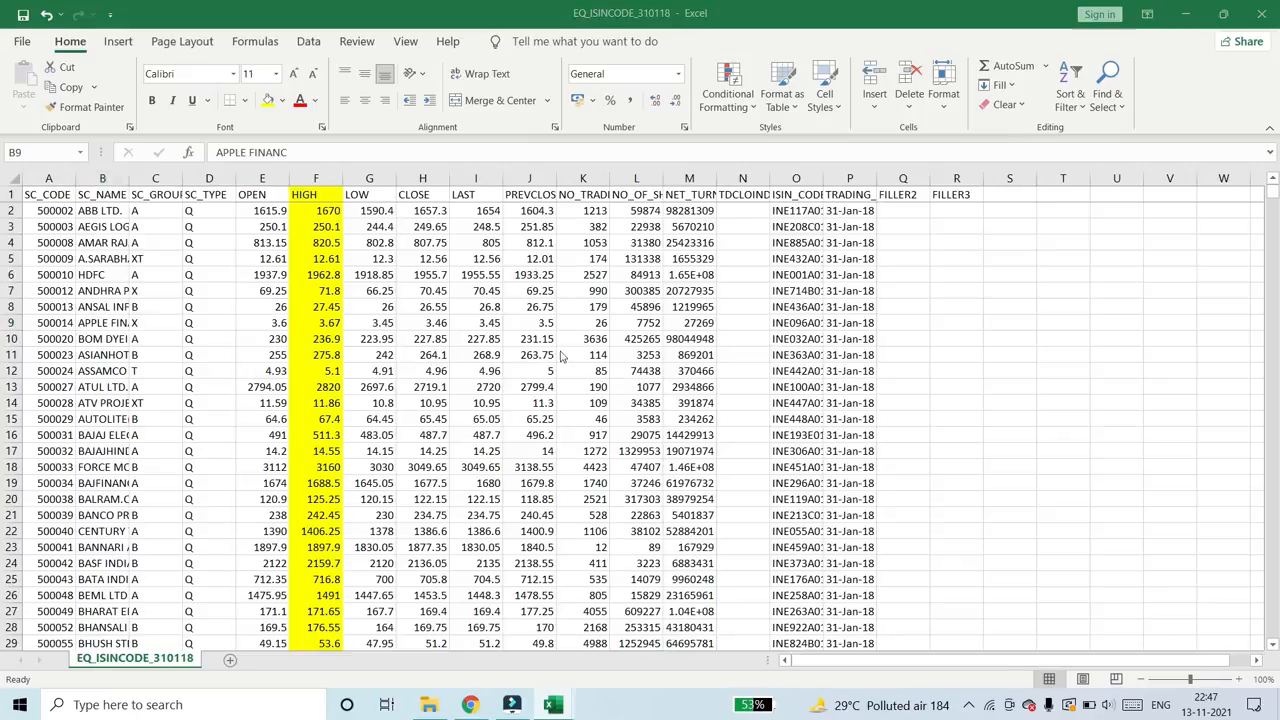
- Copy the share name ITC from the Schedule 112A template and find it in the SC_NAME column of EQ_ISINCODE_310118
key("alt+Tab")
left_click(296, 381)
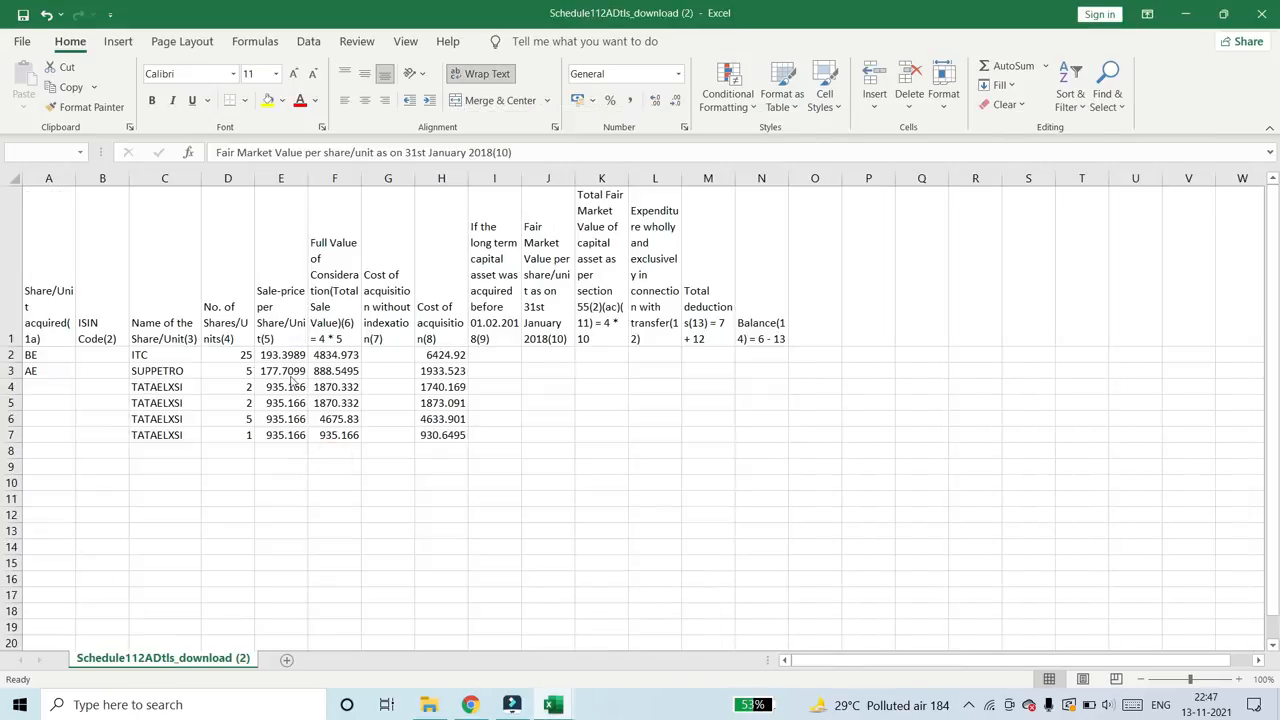
left_click(160, 355)
key("ctrl+c")
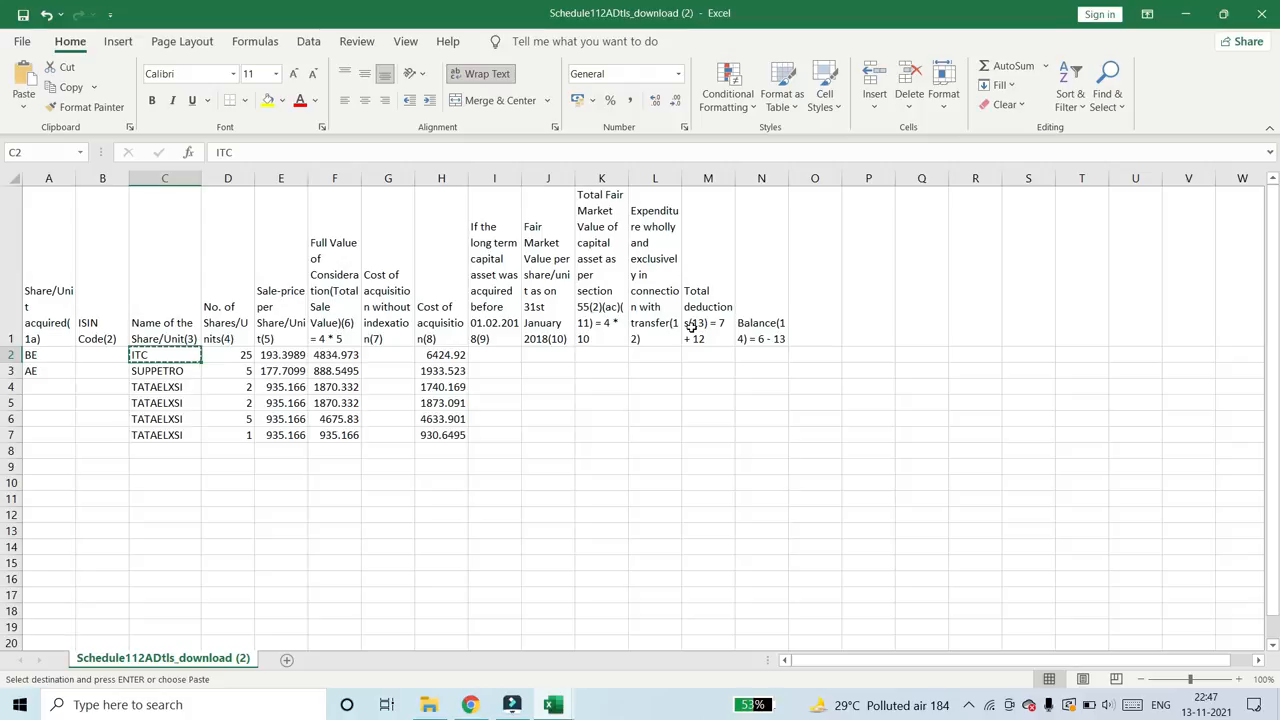
key("alt+Tab")
key("ctrl+space")
key("ctrl+f")
key("ctrl+v")
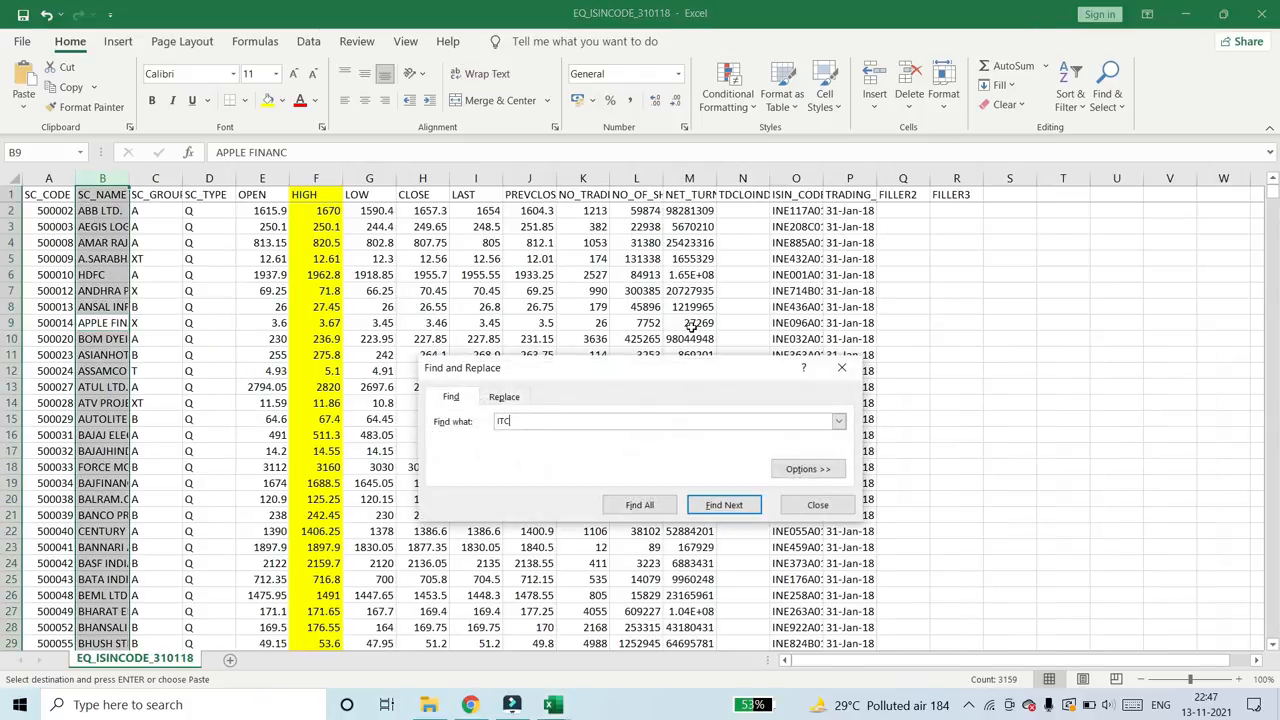
key("Return")
key("Escape")
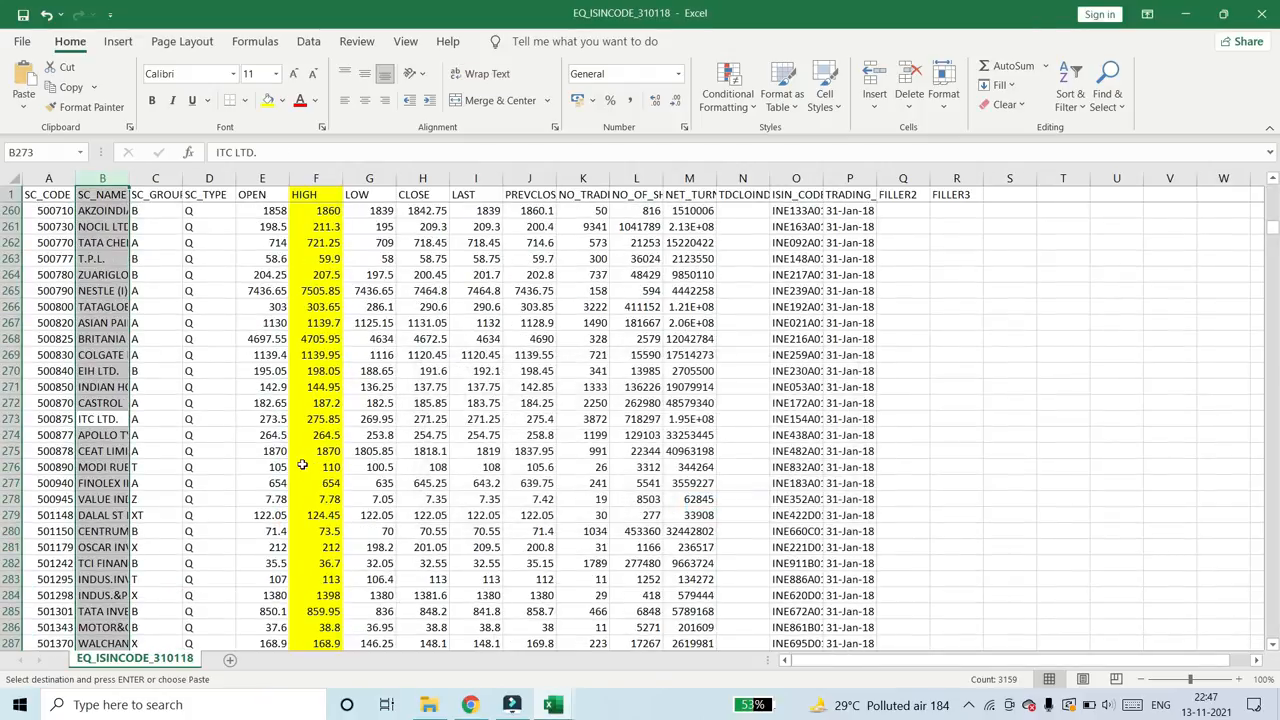
- Copy ITC's HIGH price of 275.85 from EQ_ISINCODE_310118 and paste it as values into J2 of the Schedule 112A template
left_click(316, 424)
key("ctrl+c")
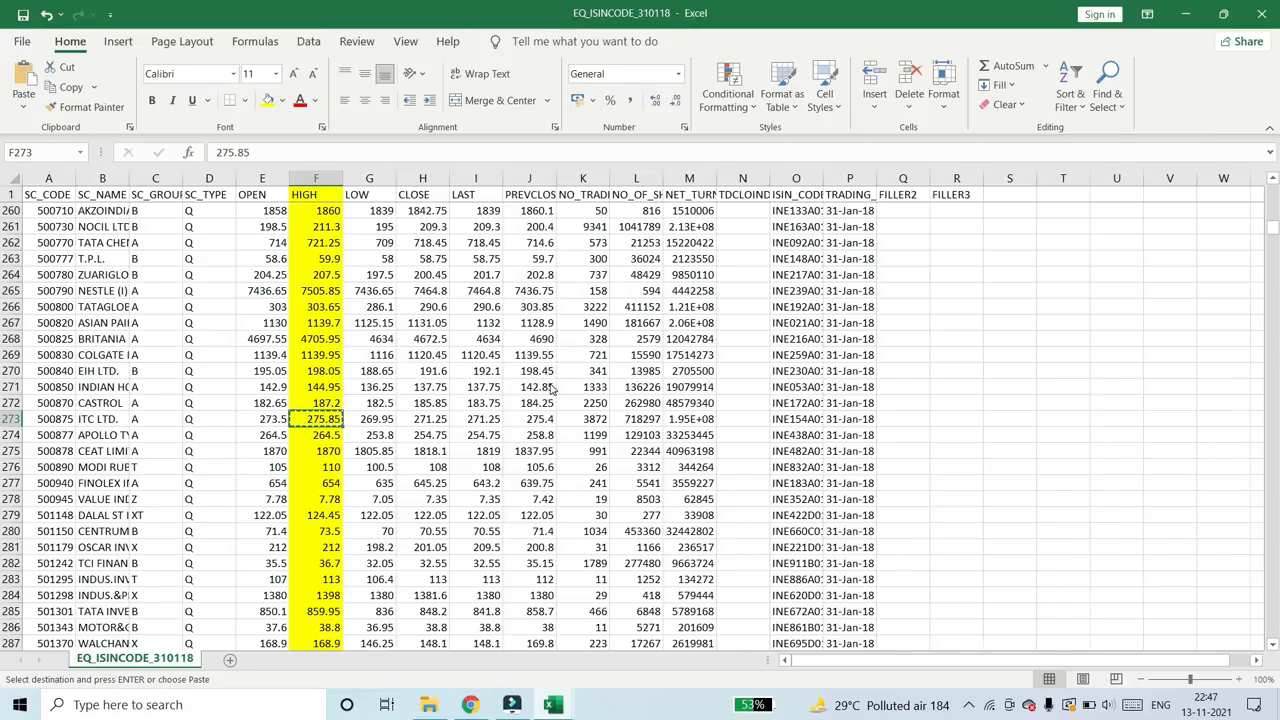
key("alt+Tab")
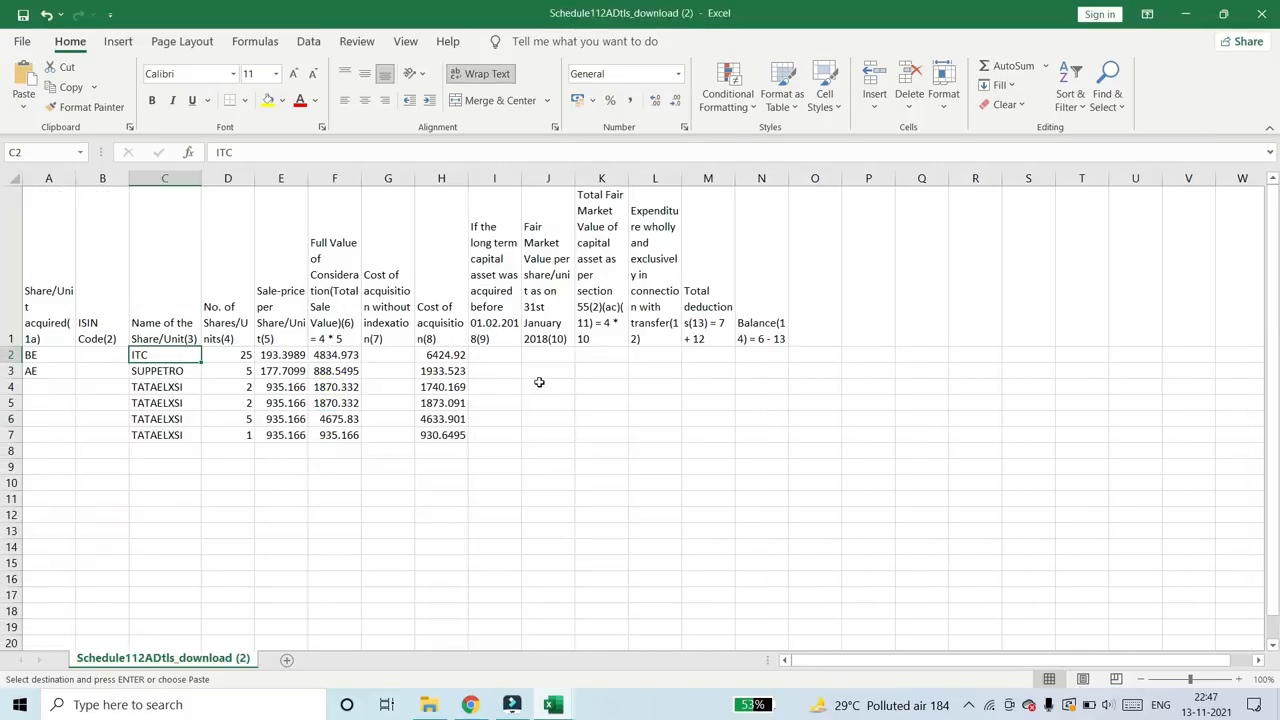
left_click(490, 362)
key("Right")
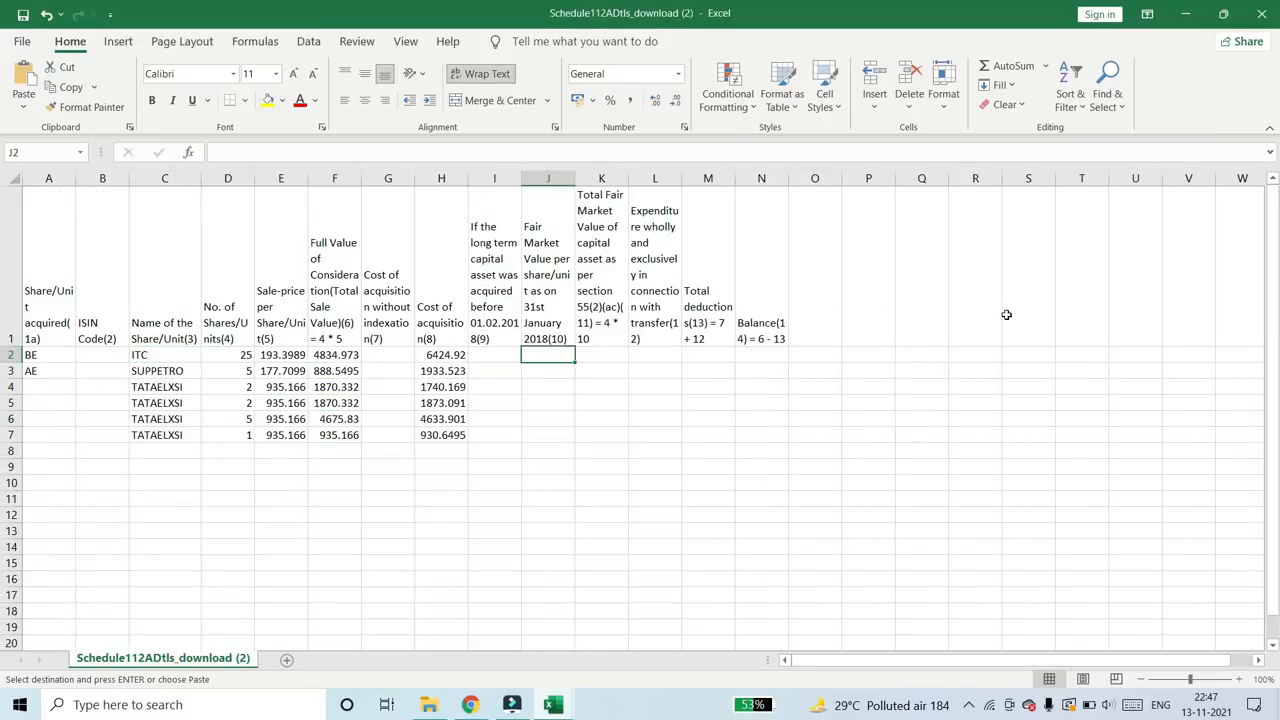
right_click(547, 358)
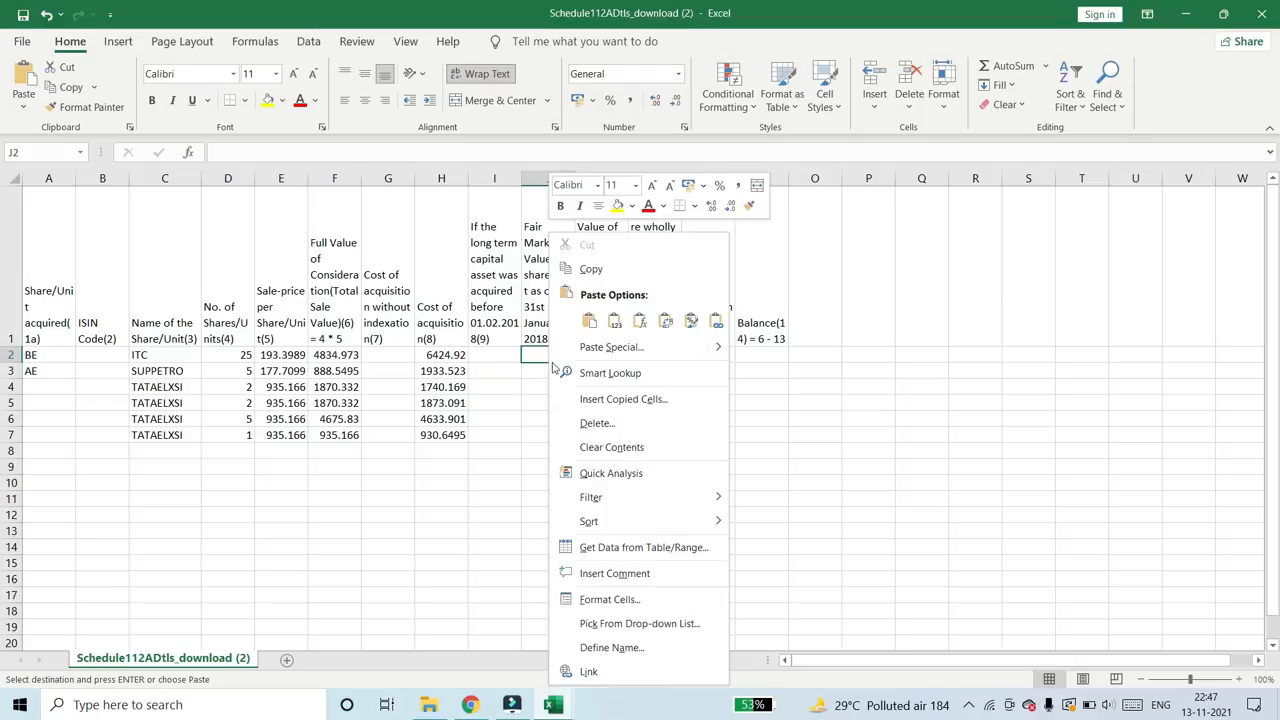
mouse_move(716, 357)
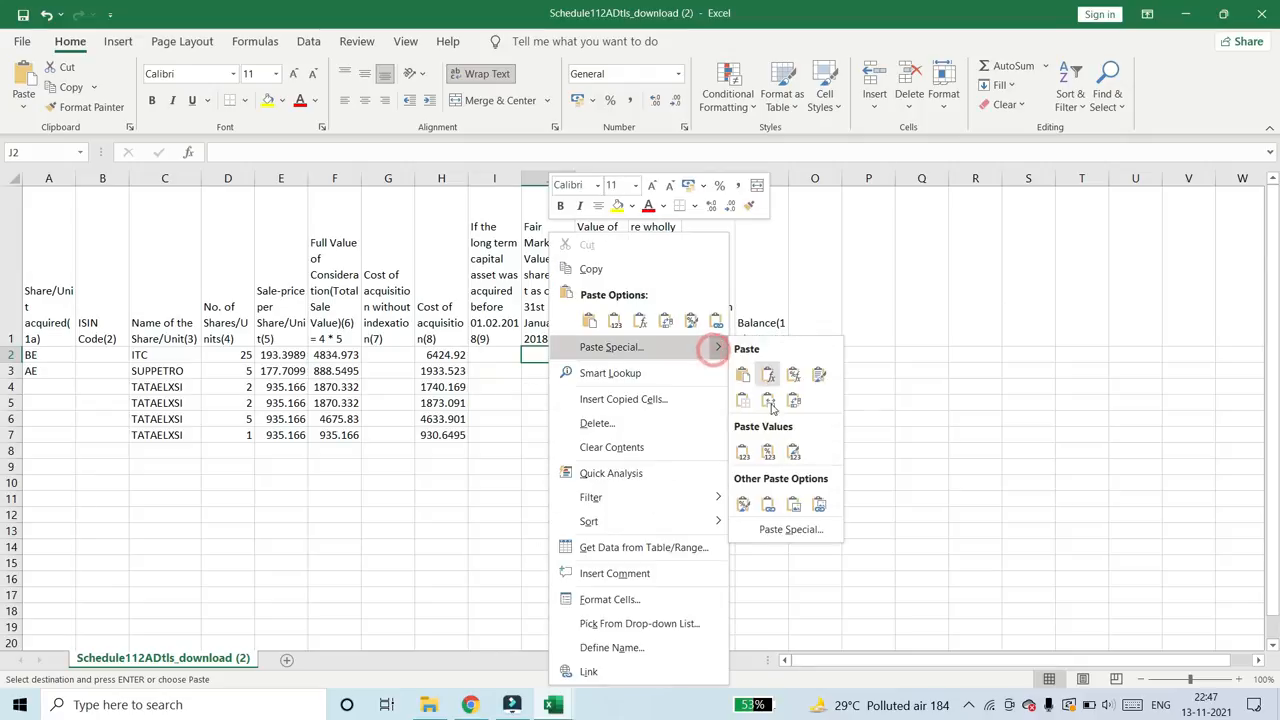
left_click(786, 530)
left_click(616, 493)
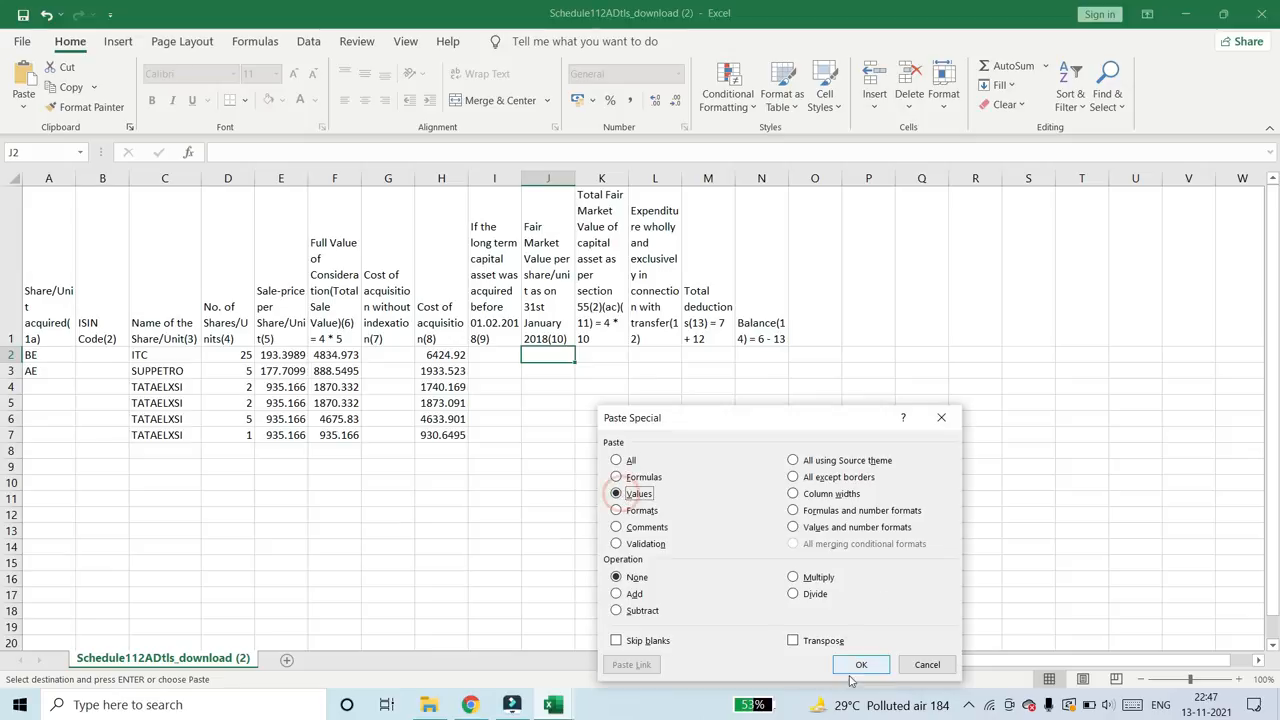
left_click(860, 664)
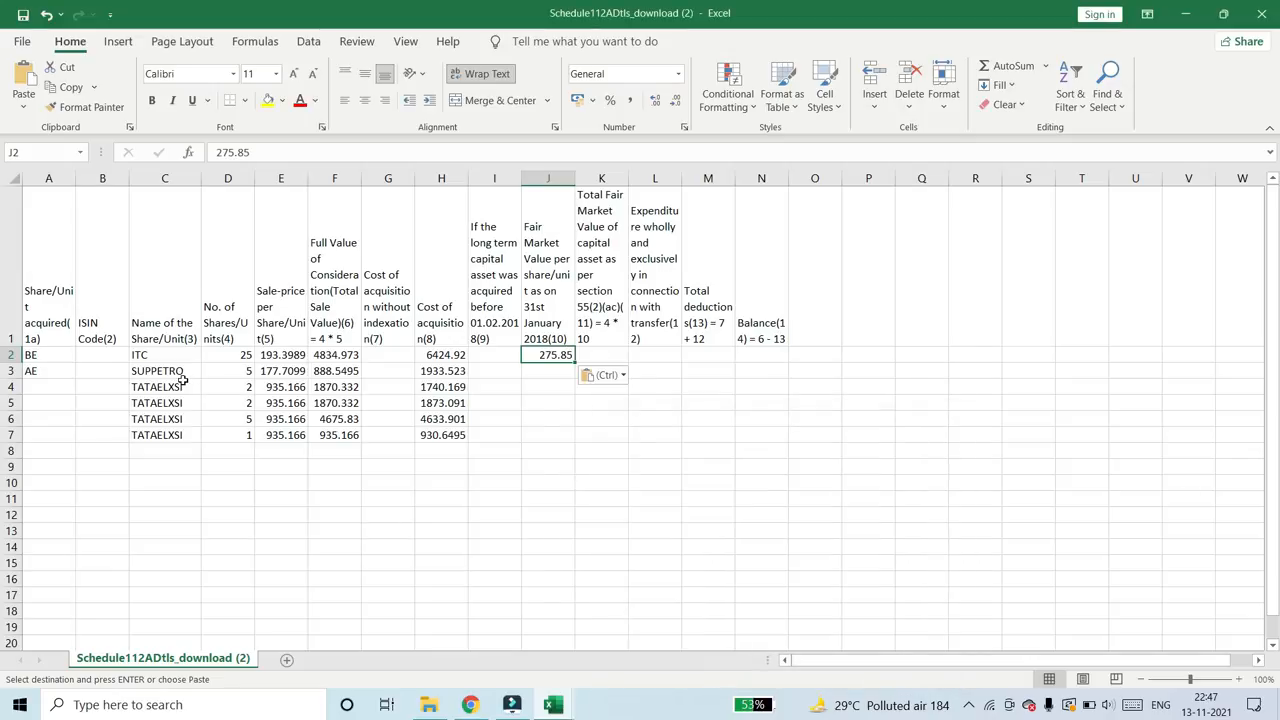
- Copy the share name SUPPETRO from the Schedule 112A template and search for it in the SC_NAME column of EQ_ISINCODE_310118
left_click_drag(180, 374, 172, 430)
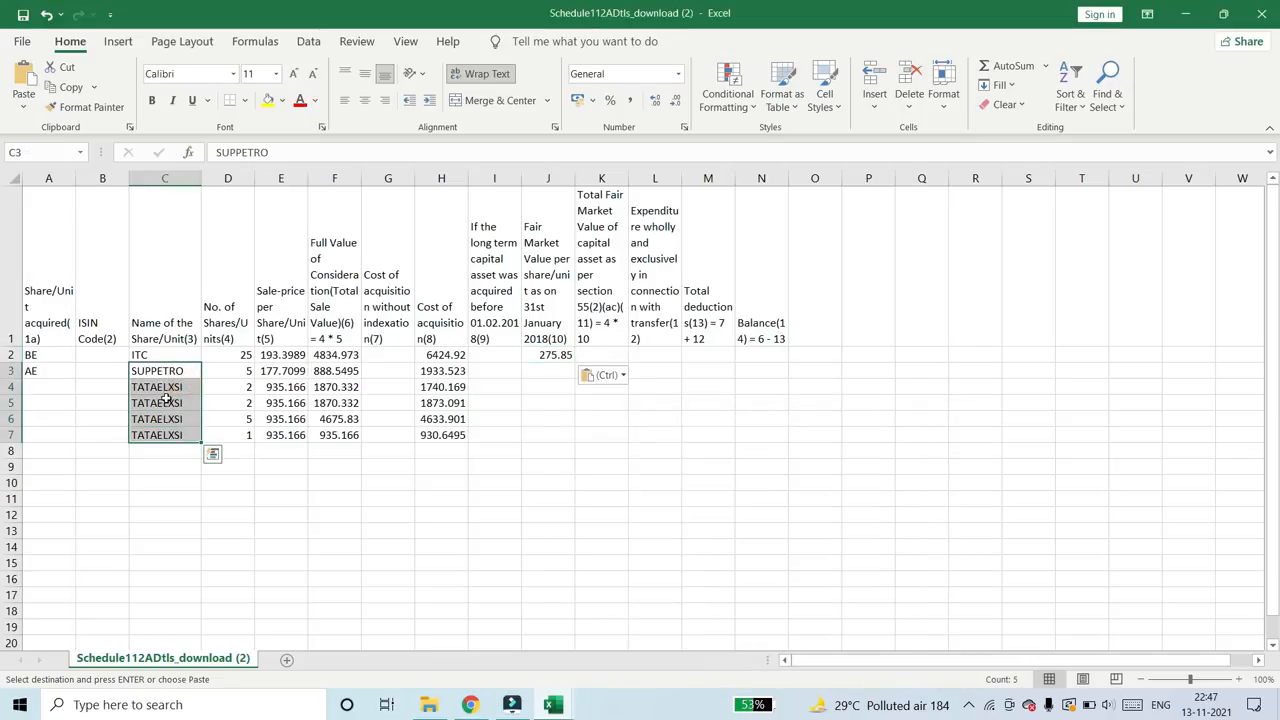
left_click(165, 374)
key("ctrl+c")
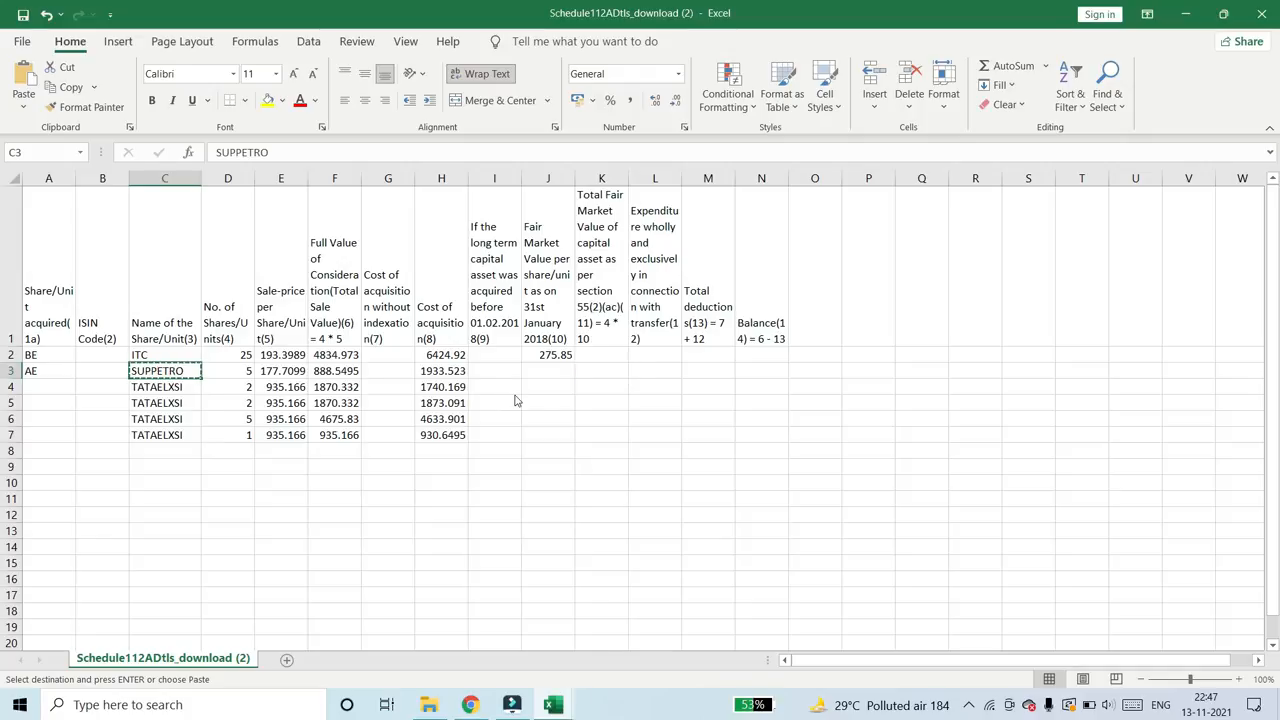
key("alt+Tab")
key("Left")
key("Left")
key("Left")
key("Left")
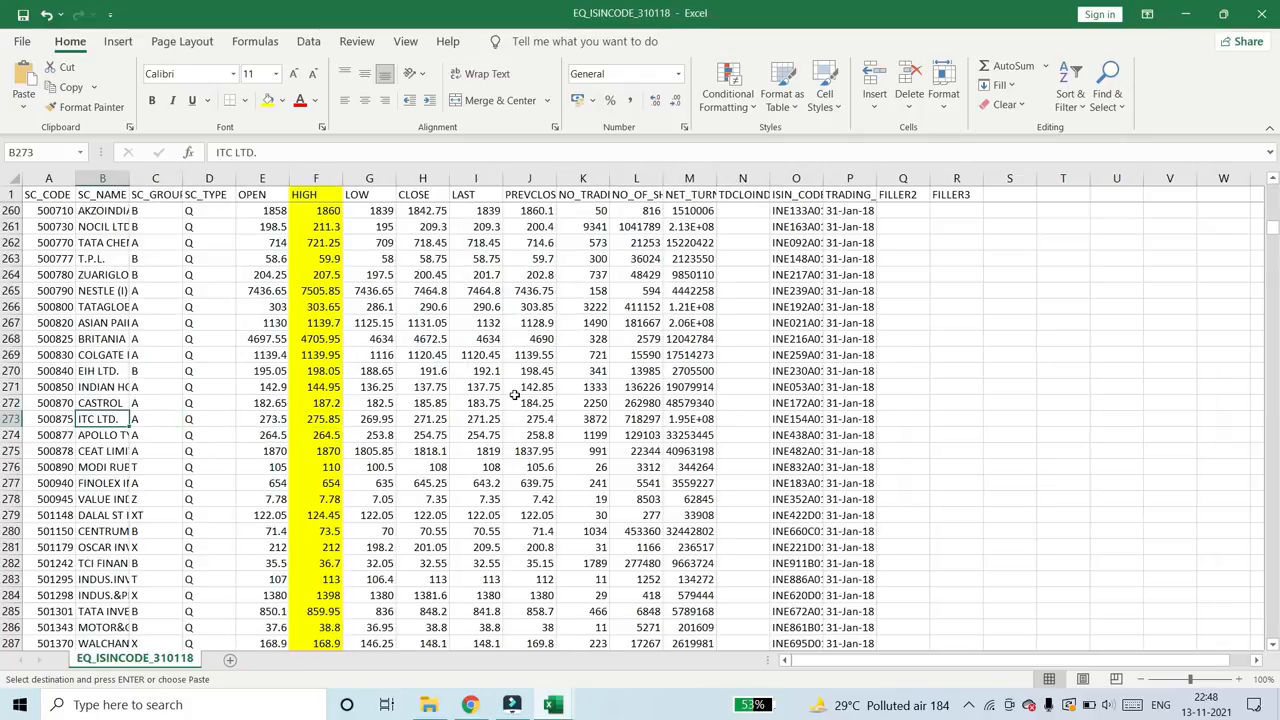
key("ctrl+space")
key("ctrl+f")
key("ctrl+v")
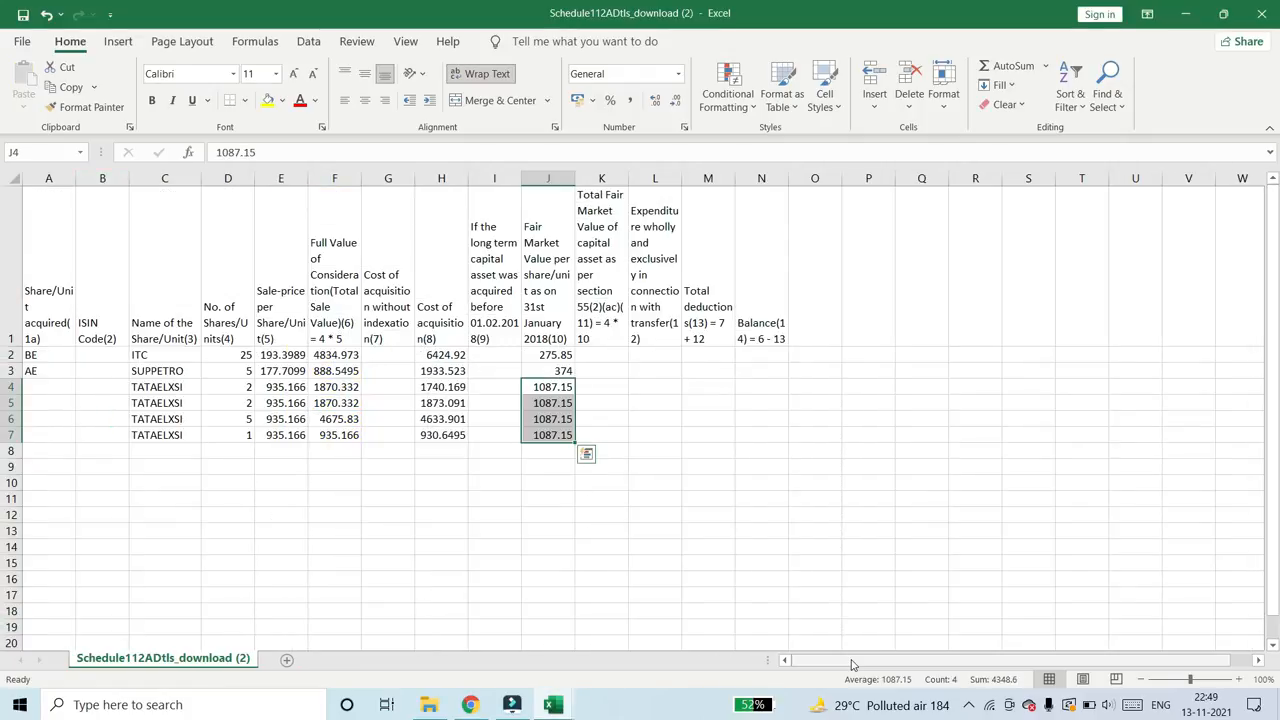
key("ctrl+Up")
key("shift+Down")
key("shift+Down")
key("shift+Down")
key("shift+Down")
key("shift+Down")
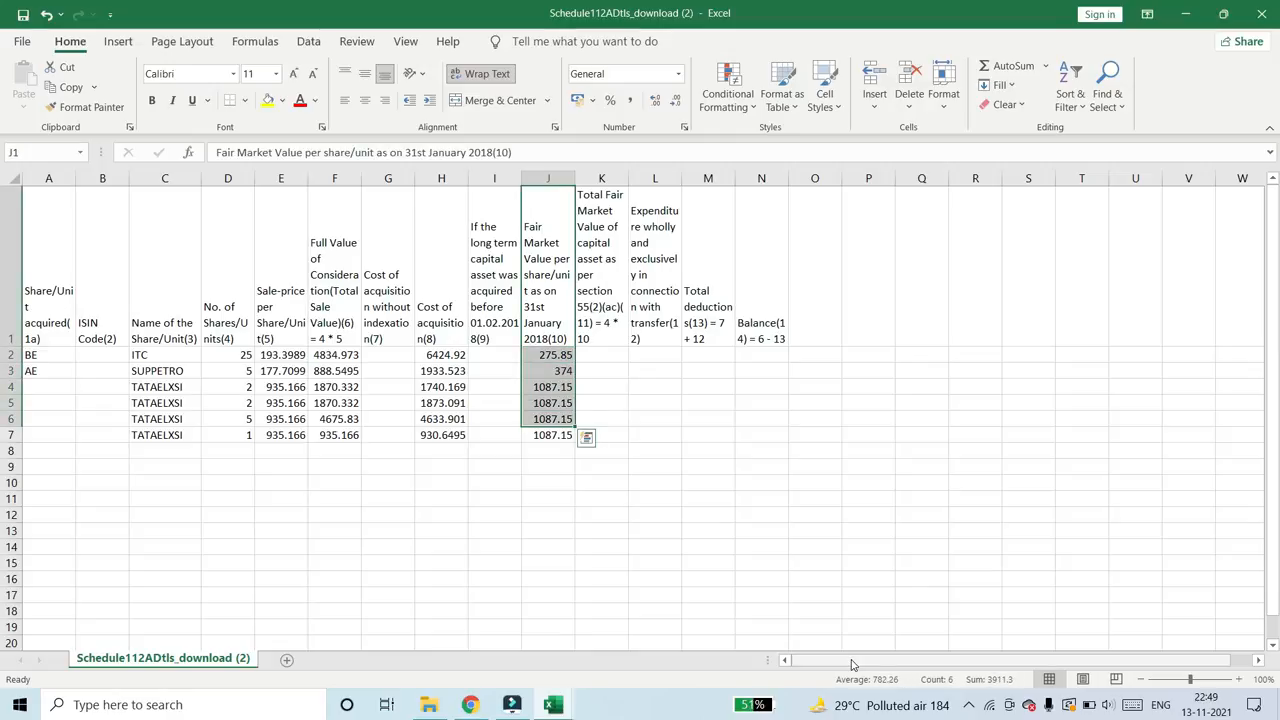
left_click(556, 338)
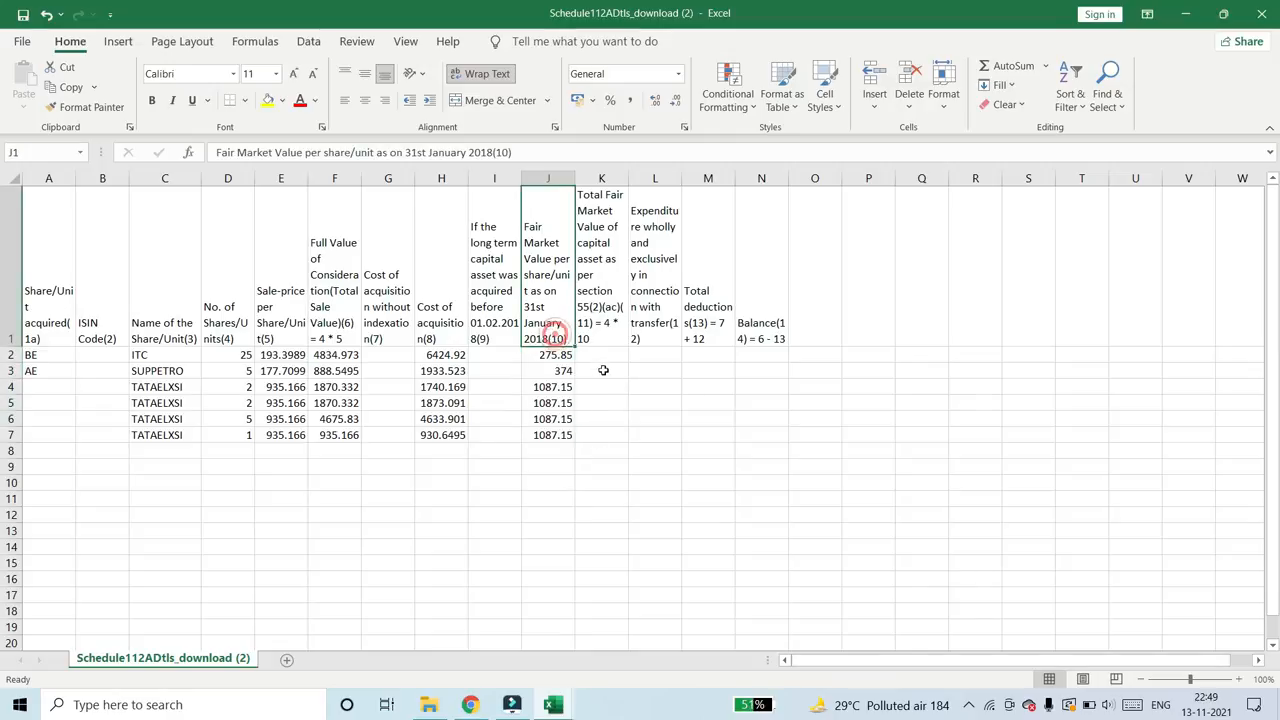
- Calculate ITC's Total Fair Market Value in K2 with the formula =D2*J2
left_click(597, 331)
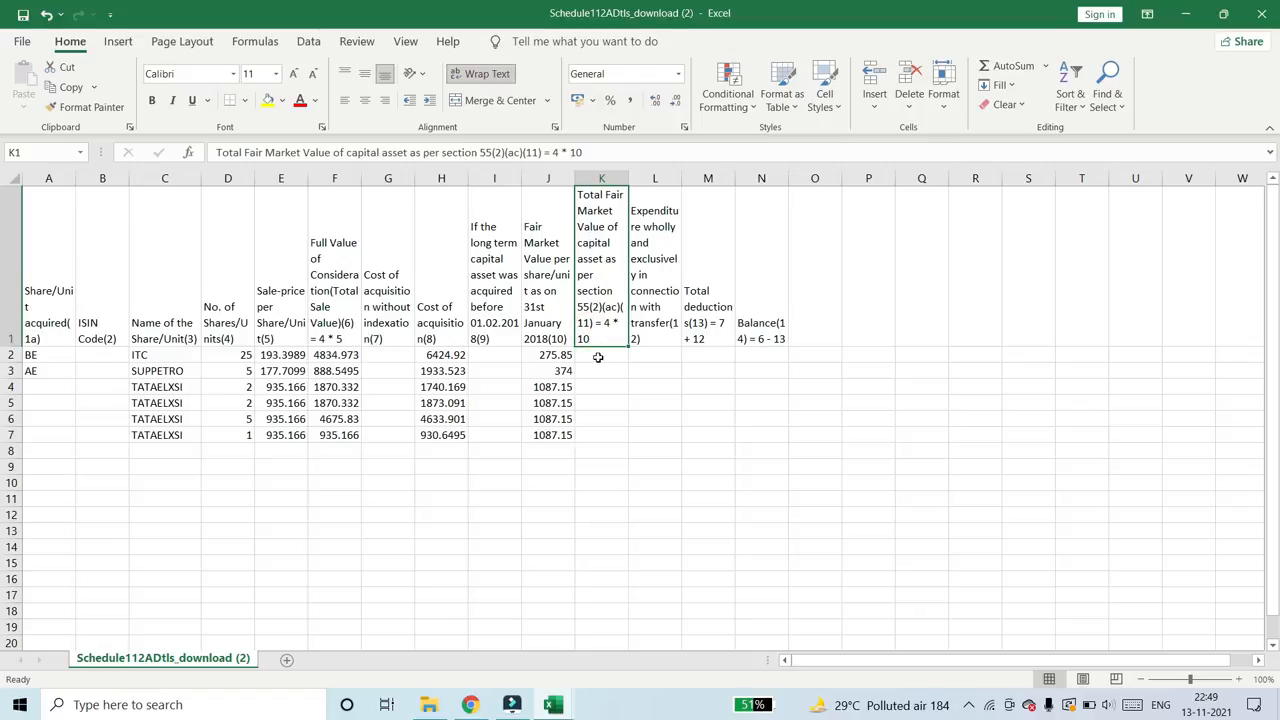
left_click(598, 356)
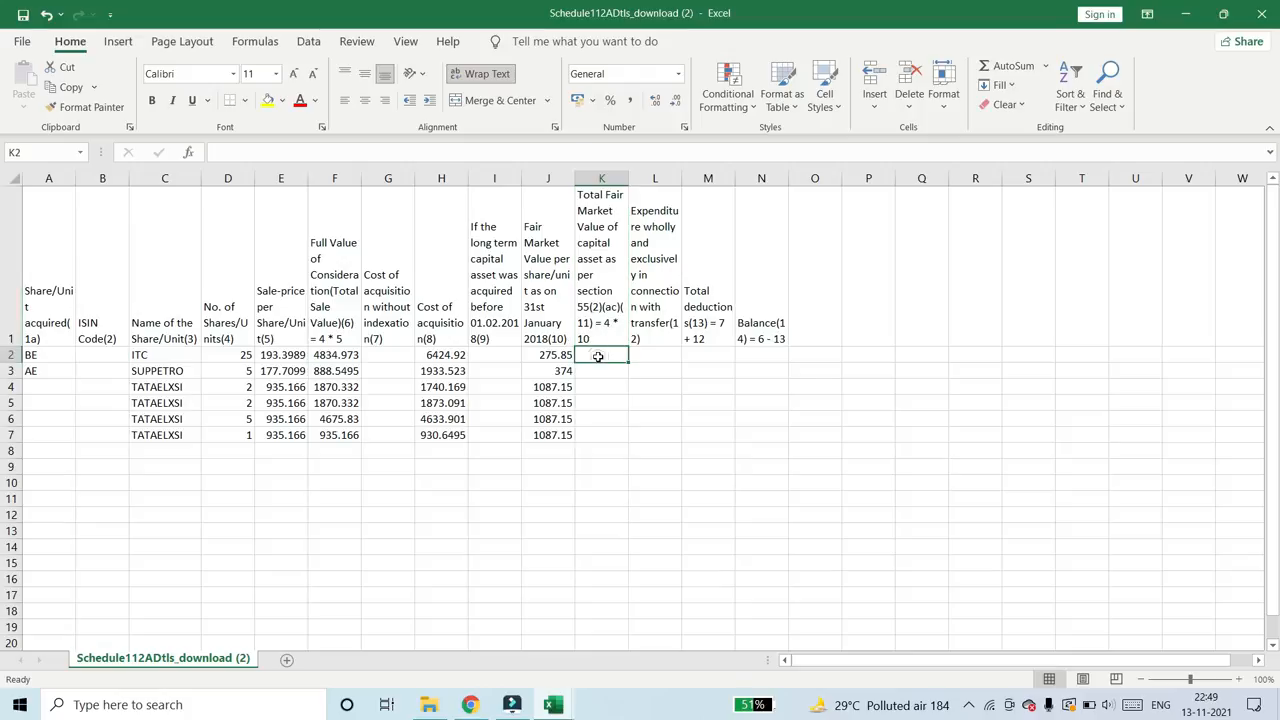
type("=")
key("Left")
key("Left")
key("Left")
key("Left")
key("Left")
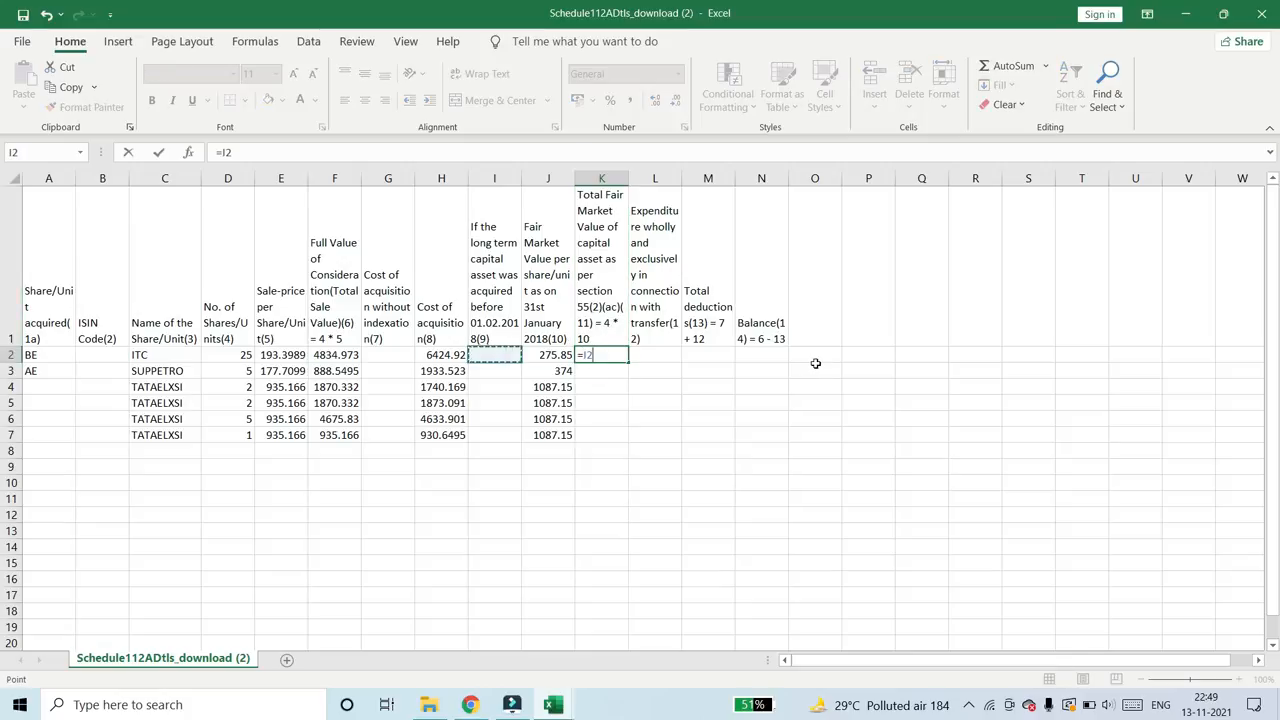
key("Left")
key("Left")
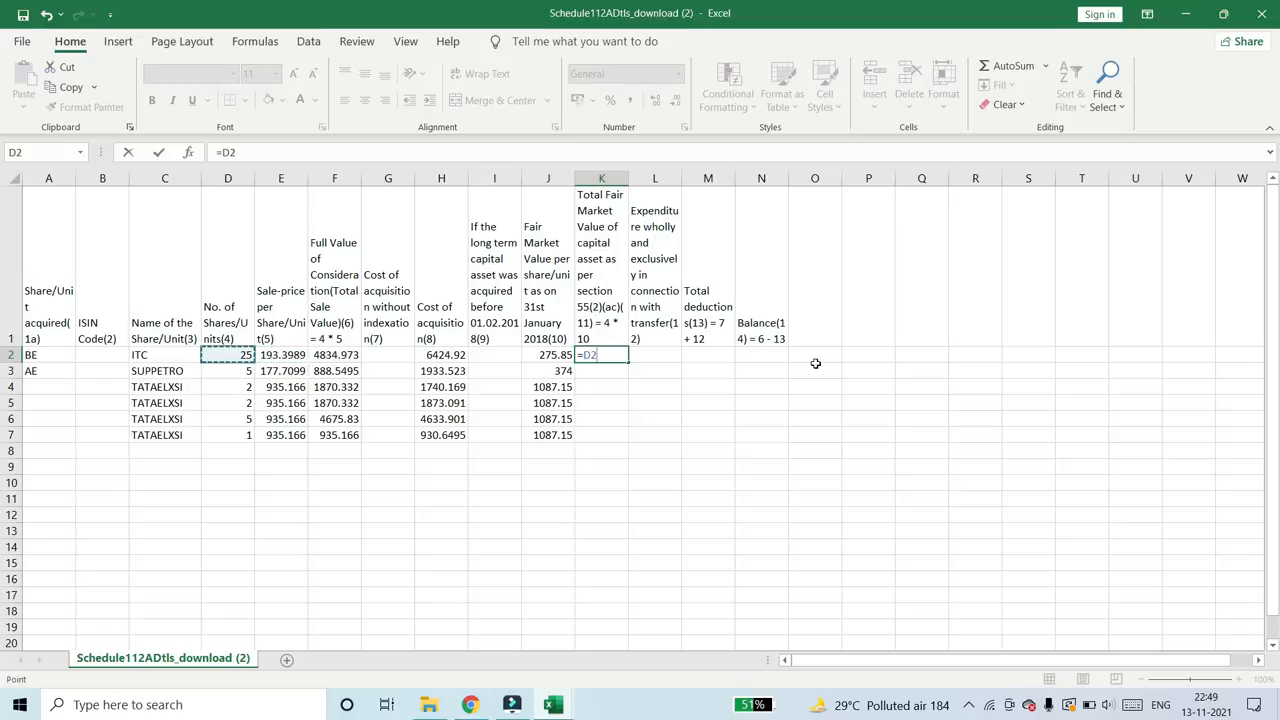
type("*")
key("Left")
key("ctrl+Return")
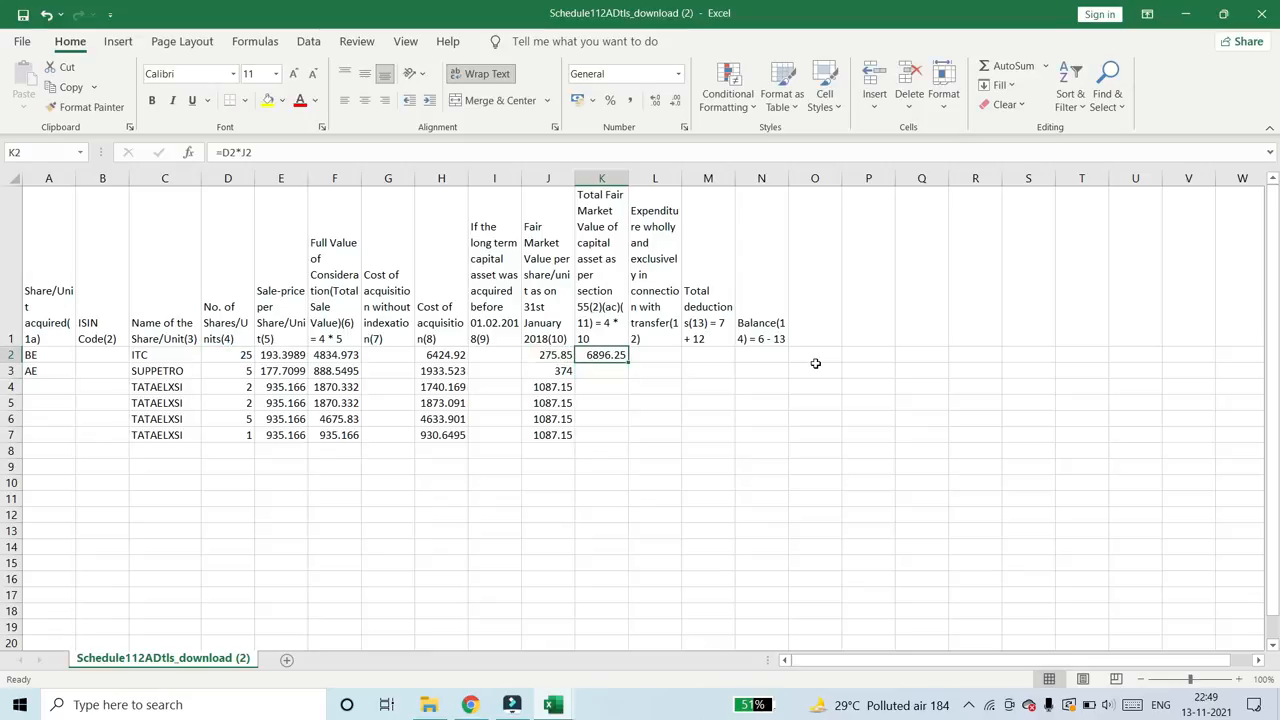
- Fill the Total Fair Market Value formula down from K2 through K7 for the remaining shares
key("shift+Down")
key("shift+Down")
key("shift+Down")
key("shift+Down")
key("shift+Down")
key("ctrl+d")
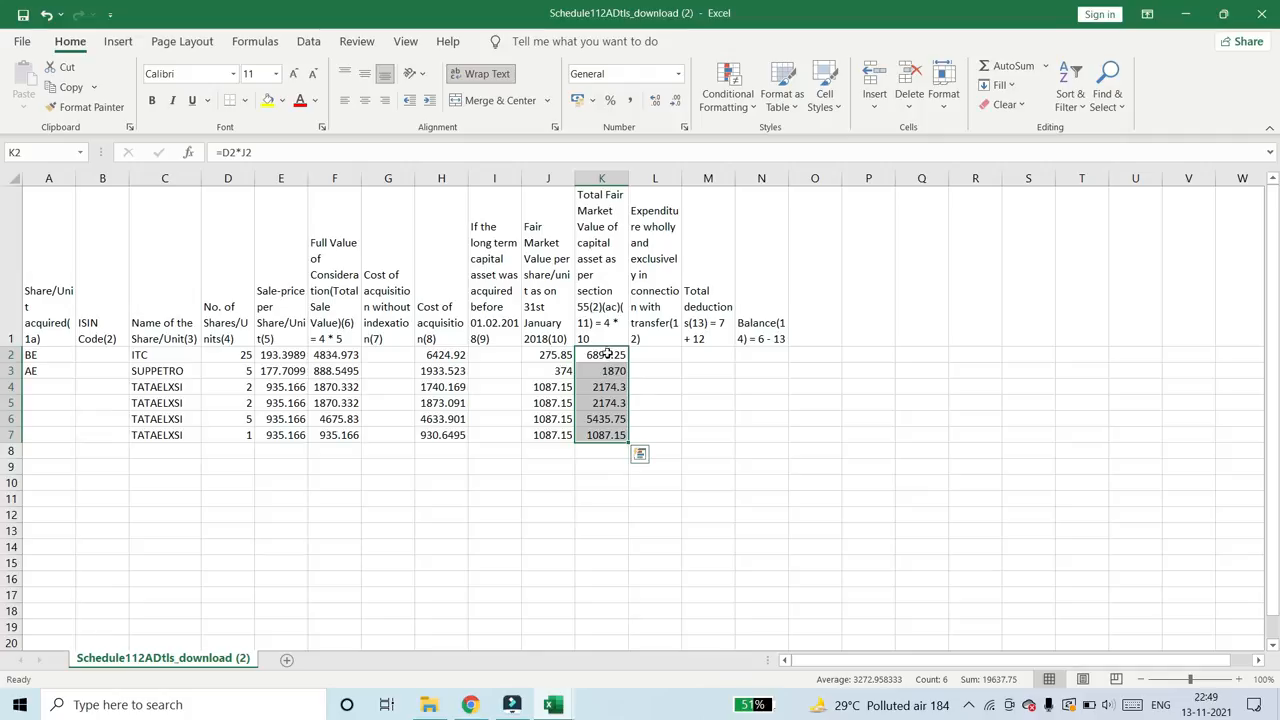
left_click(607, 354)
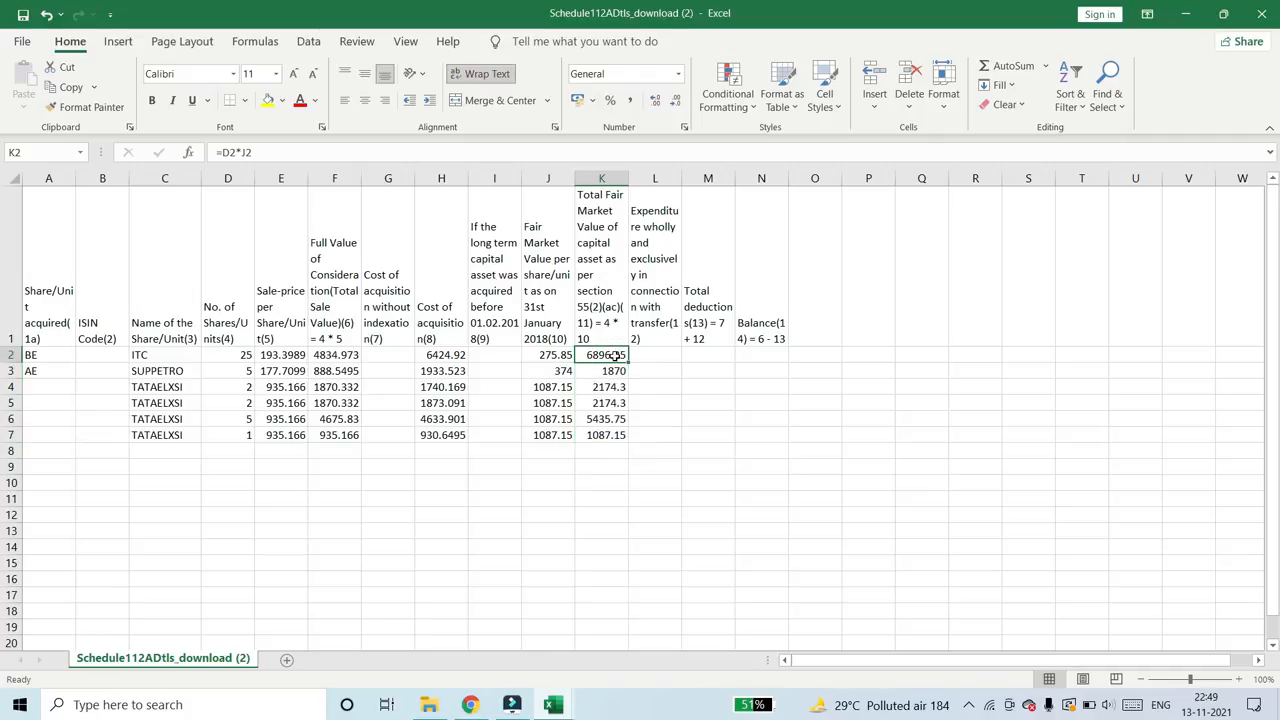
- Check the column 9 rule in the CSV filling instructions PDF in Chrome and return to the Schedule 112A template in Excel
left_click(498, 338)
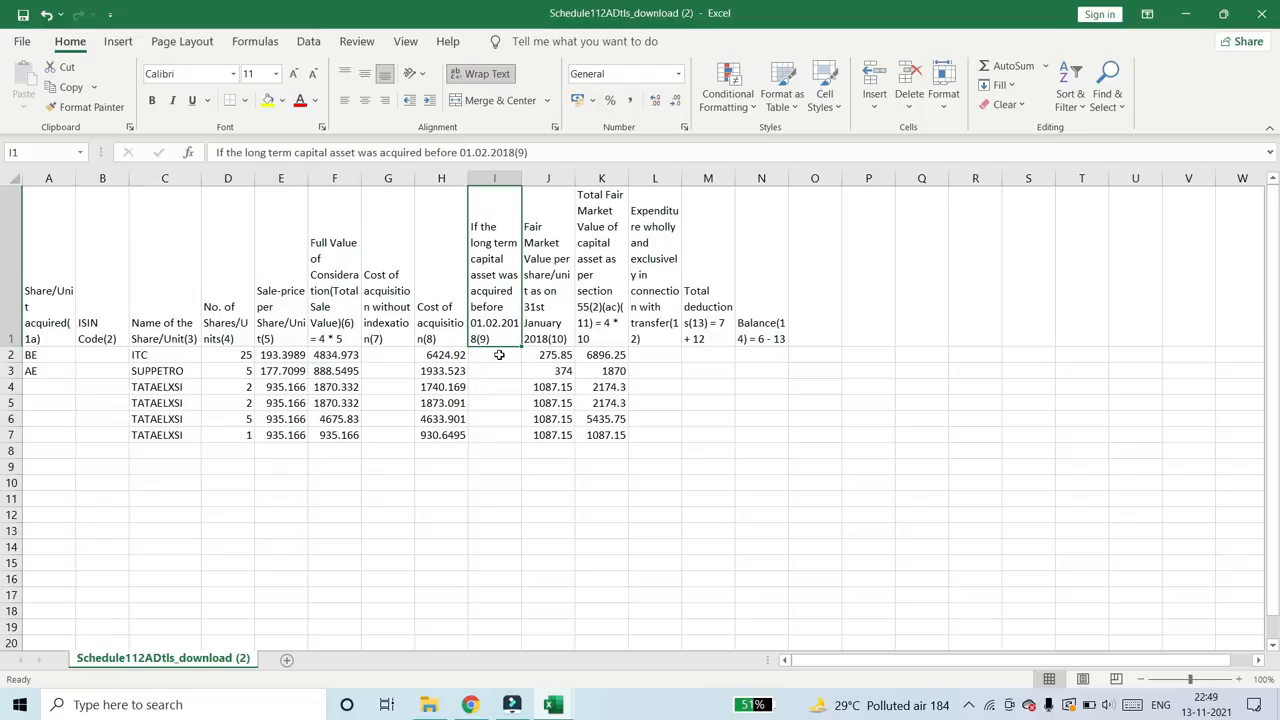
key("alt+Tab")
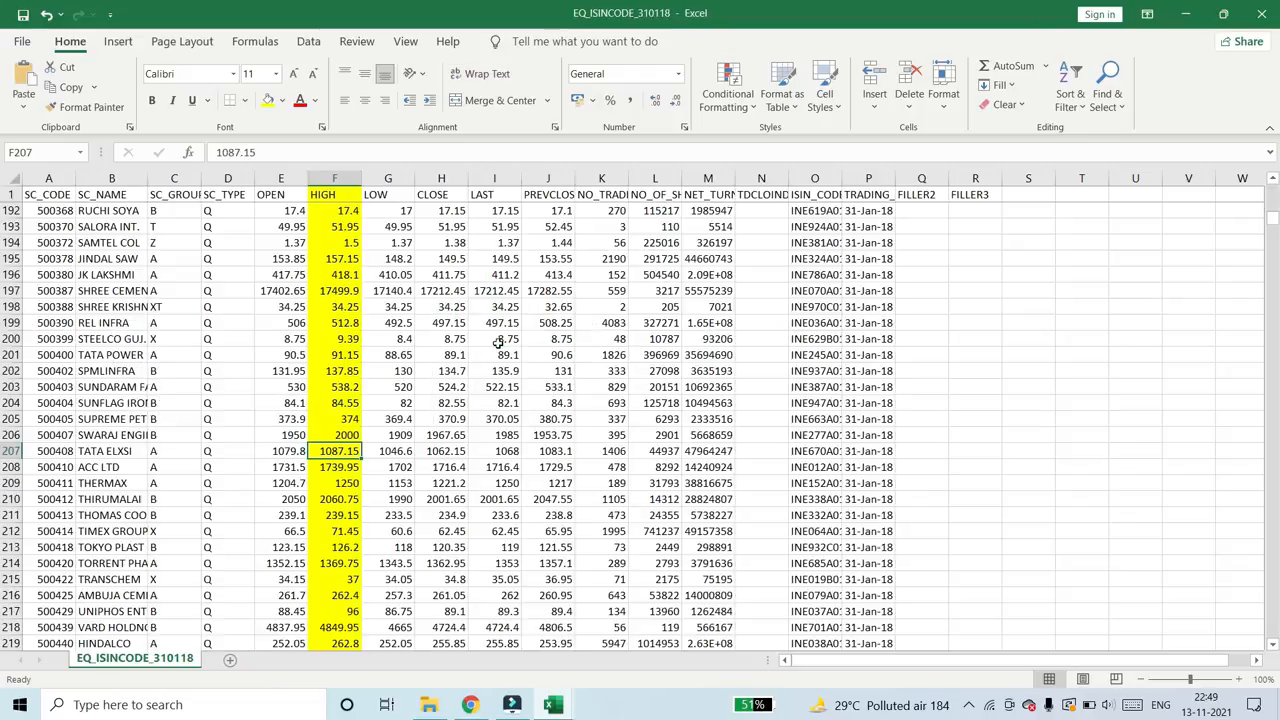
key("alt+Tab")
key("alt+Tab")
key("alt+Tab")
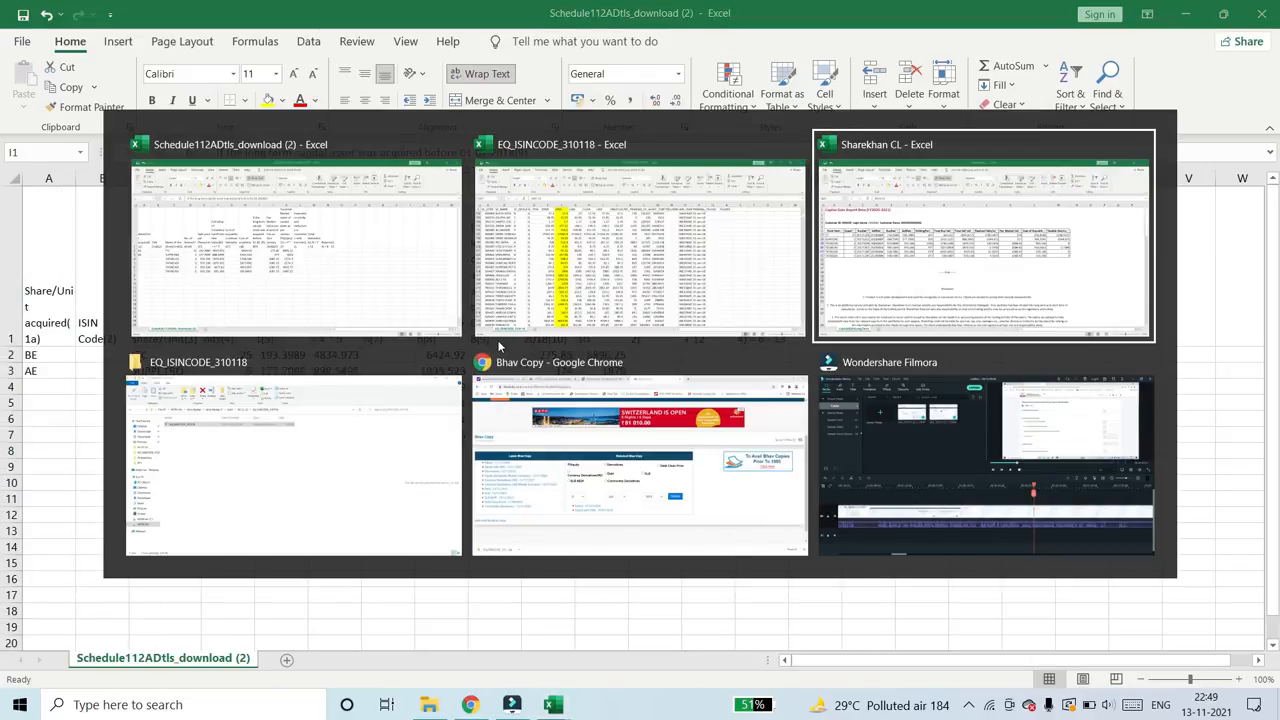
key("alt+Tab")
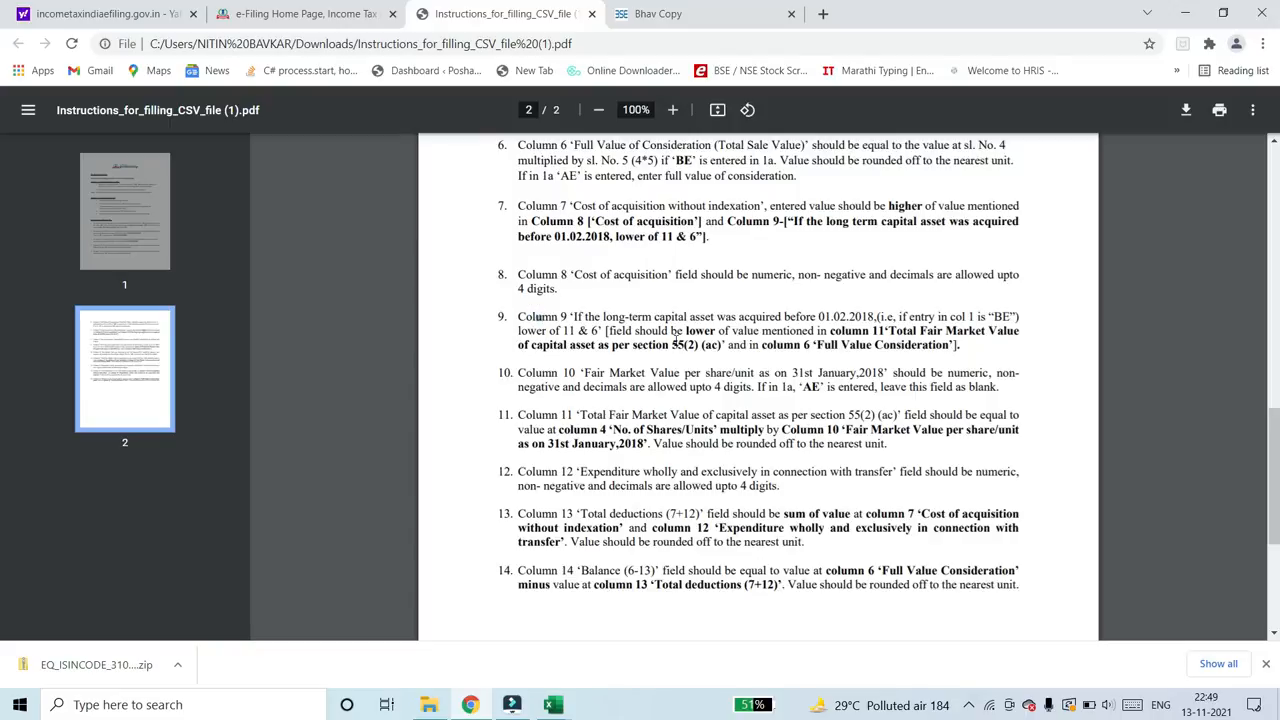
left_click_drag(671, 332, 716, 332)
key("alt+Tab")
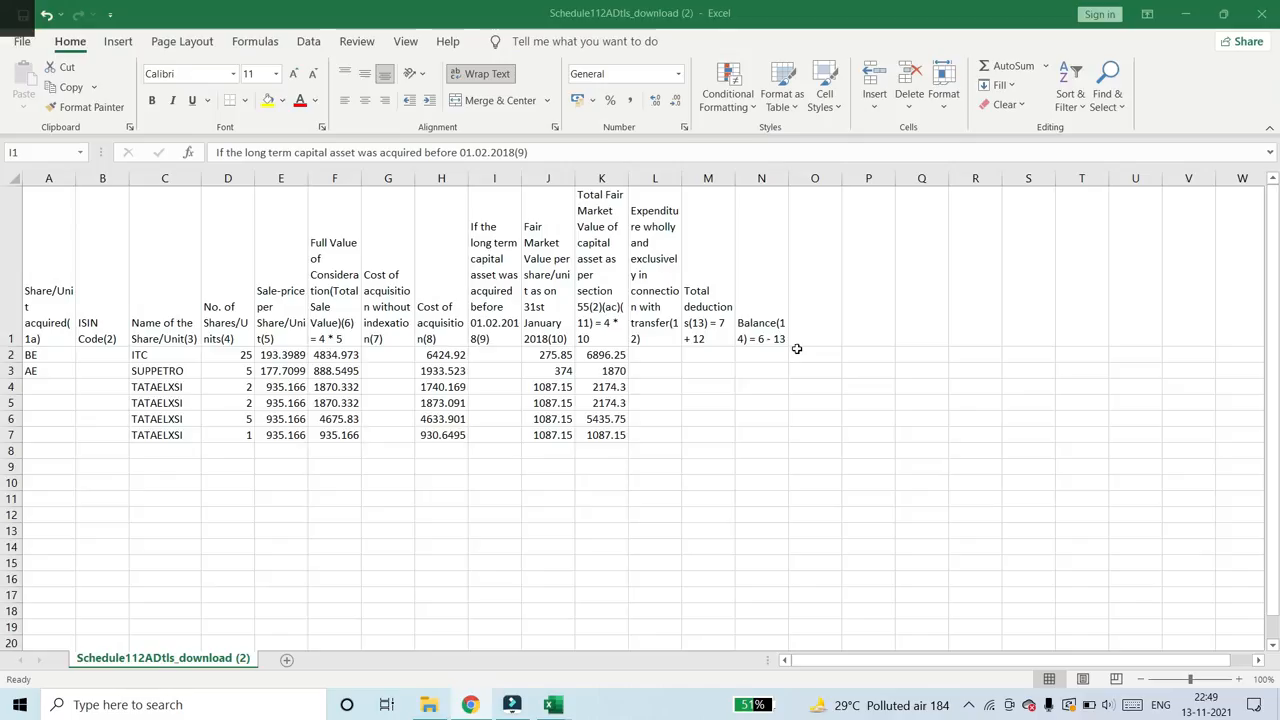
- Enter =MIN(K2,F2) in I2 to take the lower of columns 11 and 6 for ITC
left_click(607, 344)
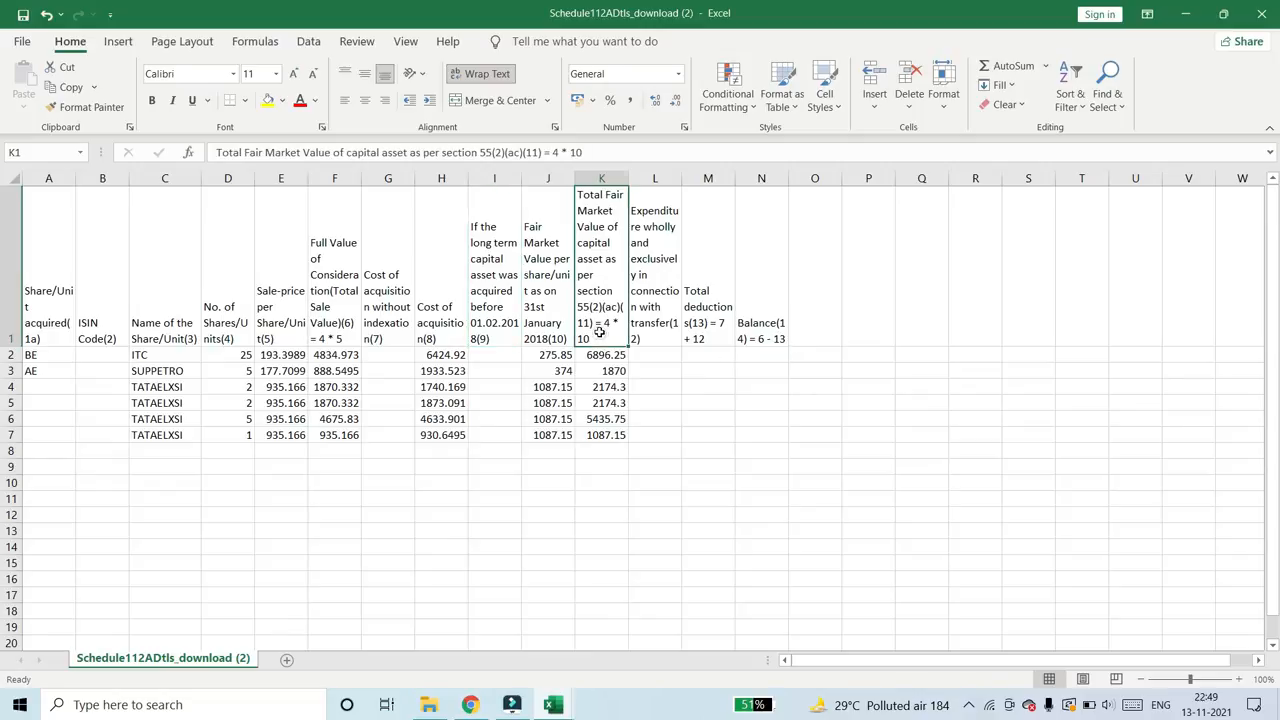
left_click(332, 330)
left_click(512, 358)
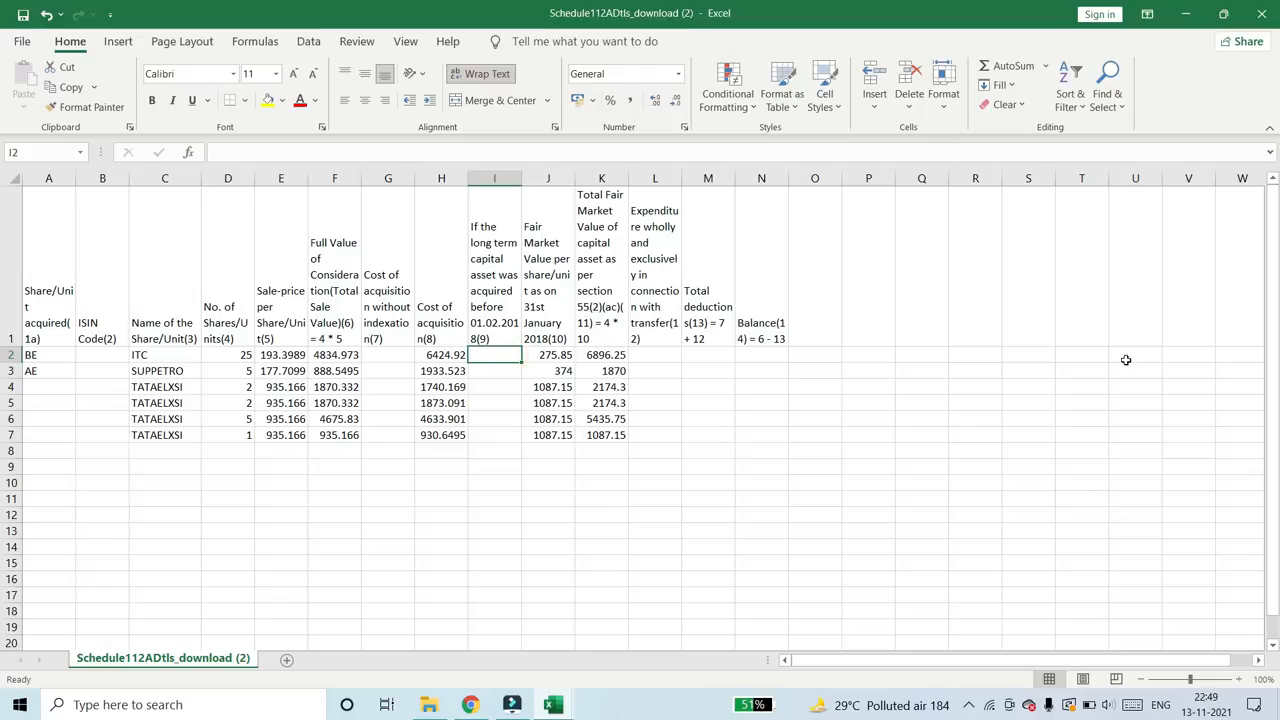
type("=min")
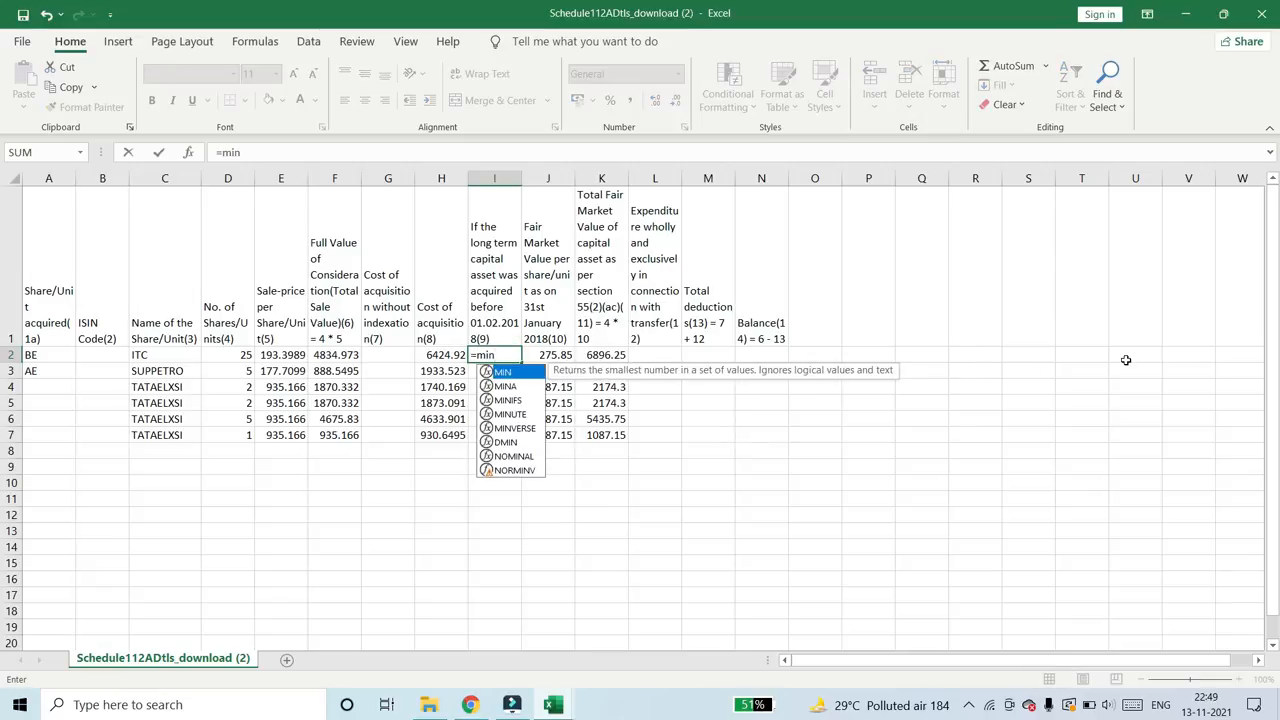
type("(")
key("Right")
key("Right")
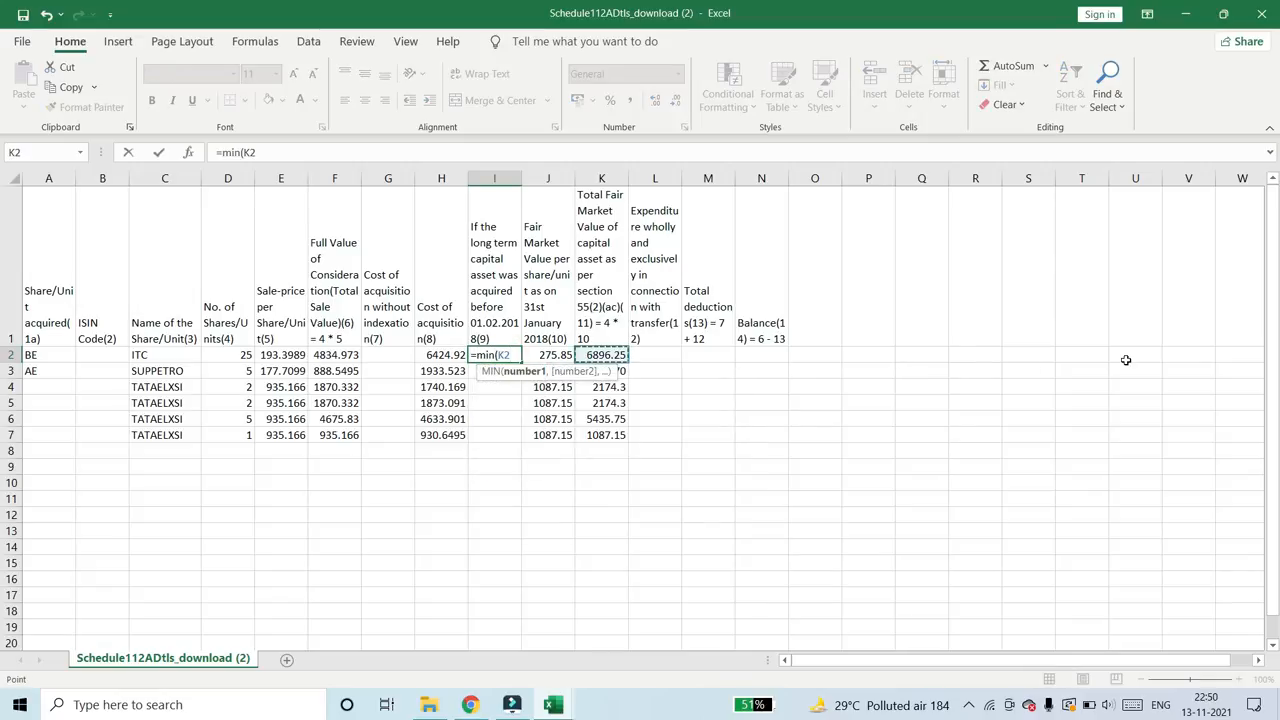
type(",")
key("Left")
key("Left")
key("Left")
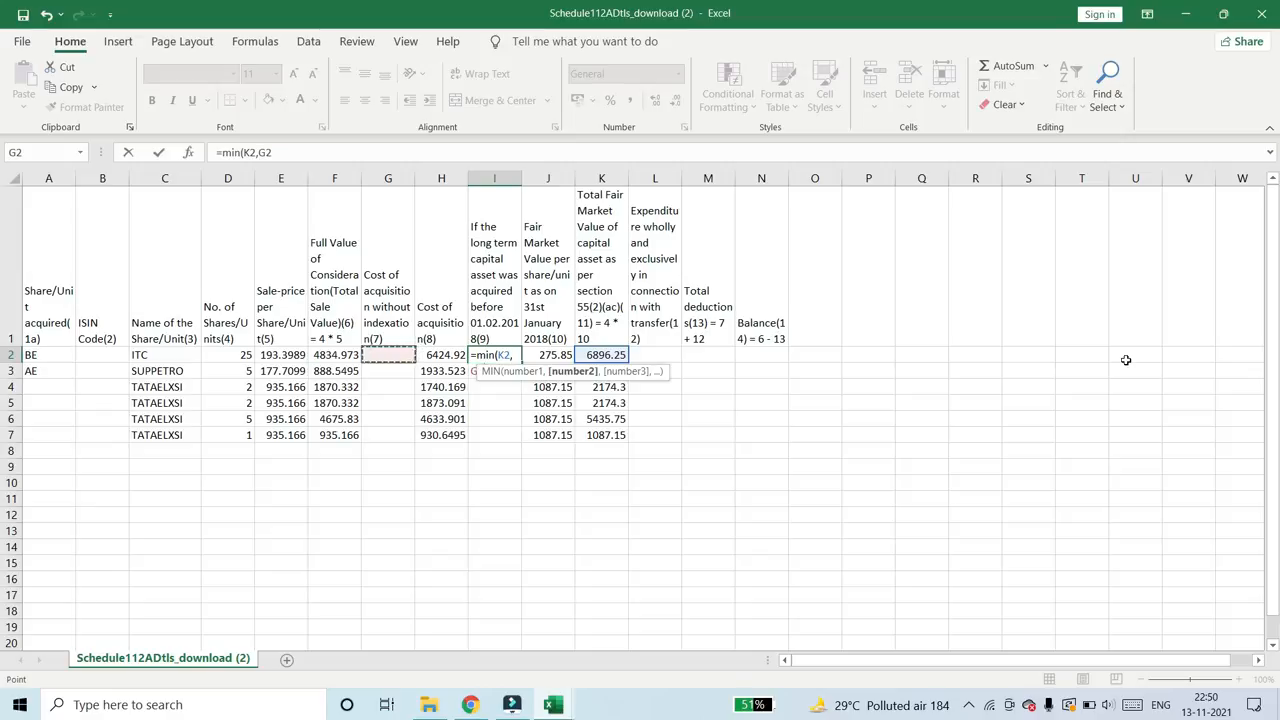
type(")")
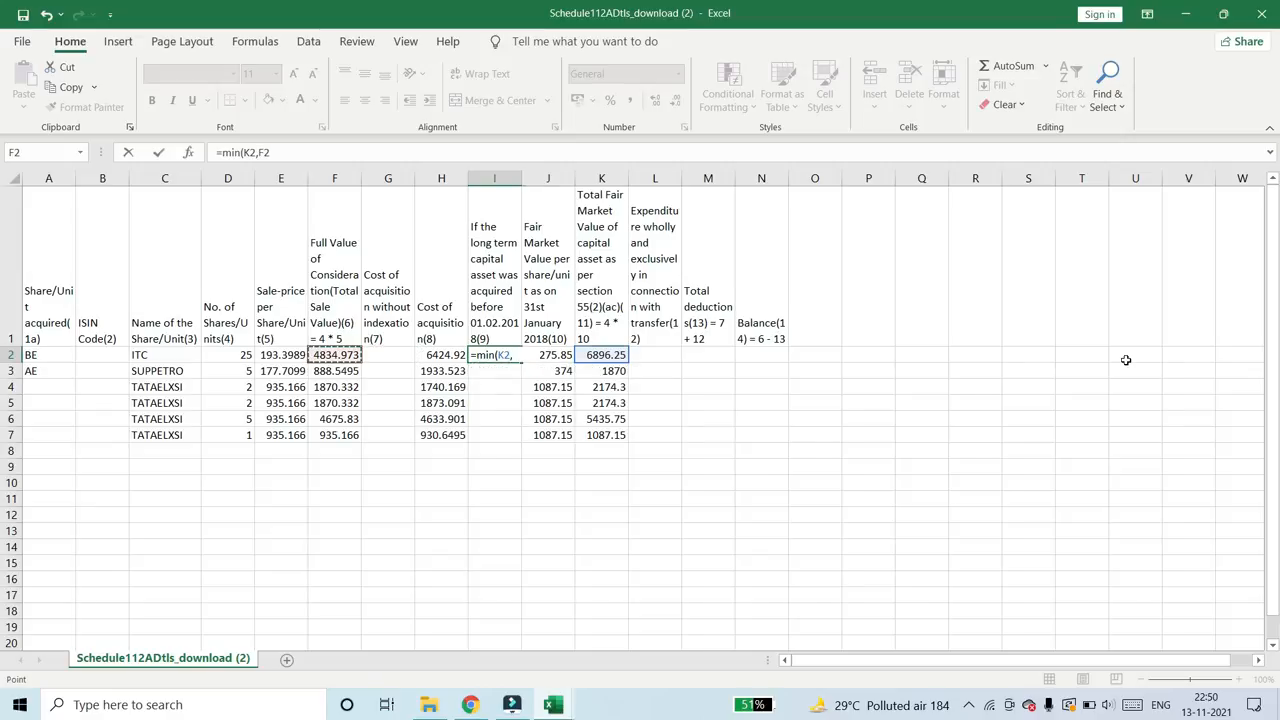
key("ctrl+Return")
- Fill the MIN formula down from I2 through I7 for the remaining shares
key("shift+Down")
key("shift+Down")
key("shift+Down")
key("shift+Down")
key("shift+Down")
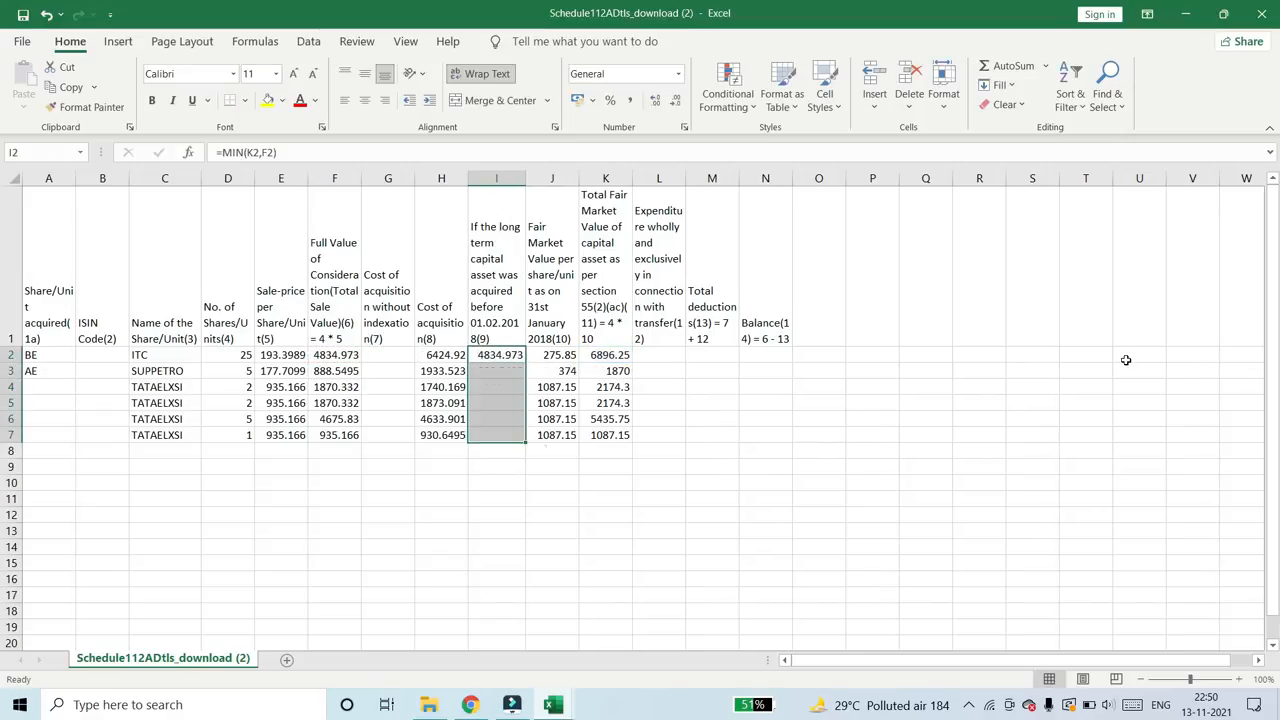
key("ctrl+d")
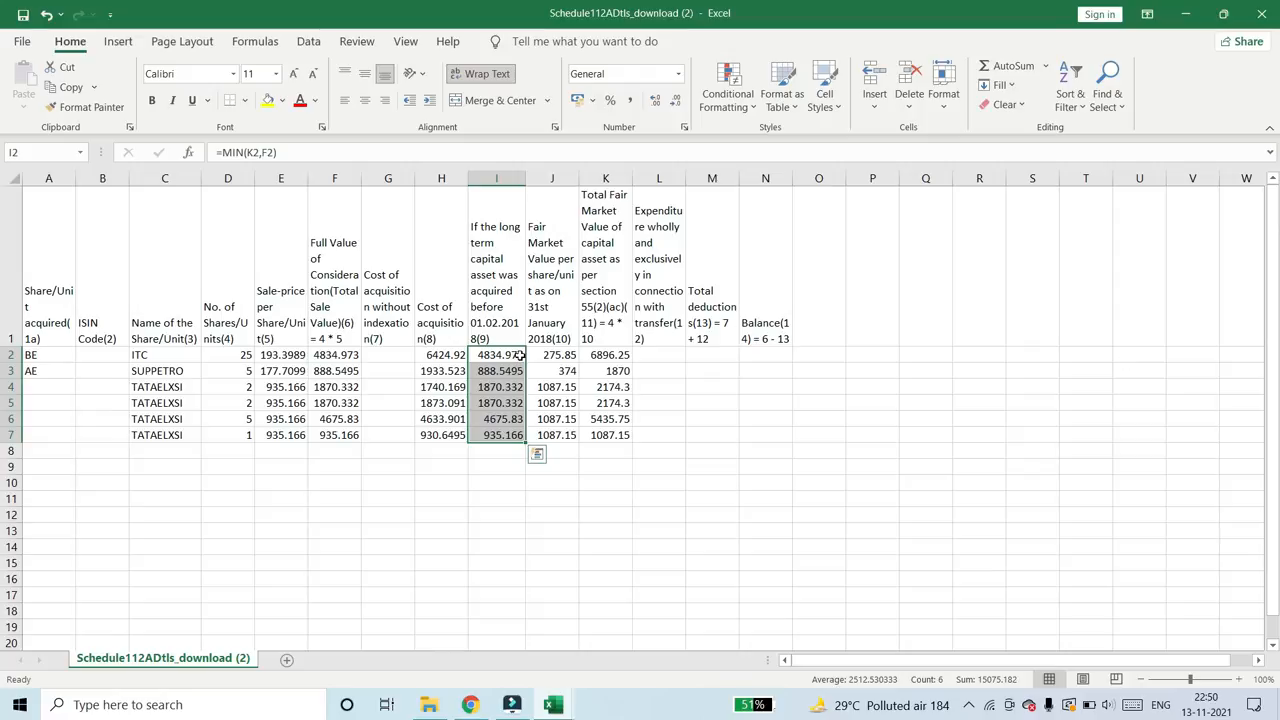
- Check the column 7 rule in the CSV filling instructions PDF in Chrome and return to cell G2 of the Excel template
left_click(373, 312)
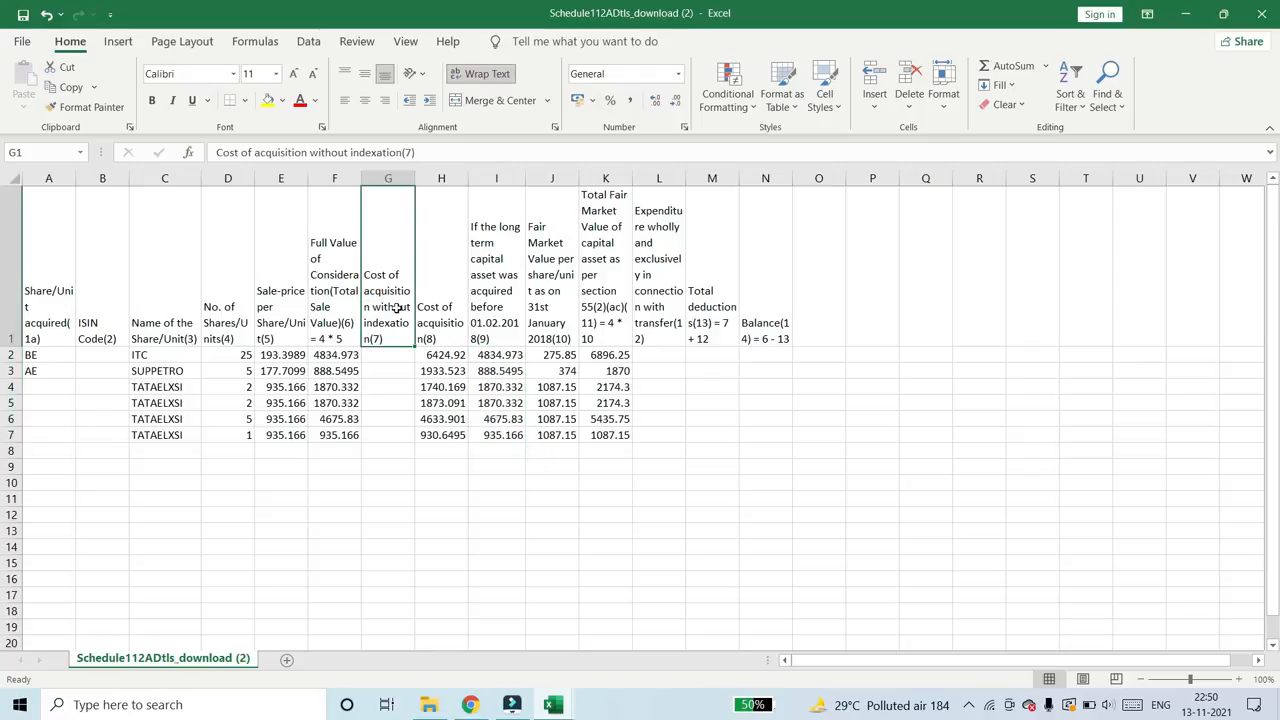
left_click(393, 354)
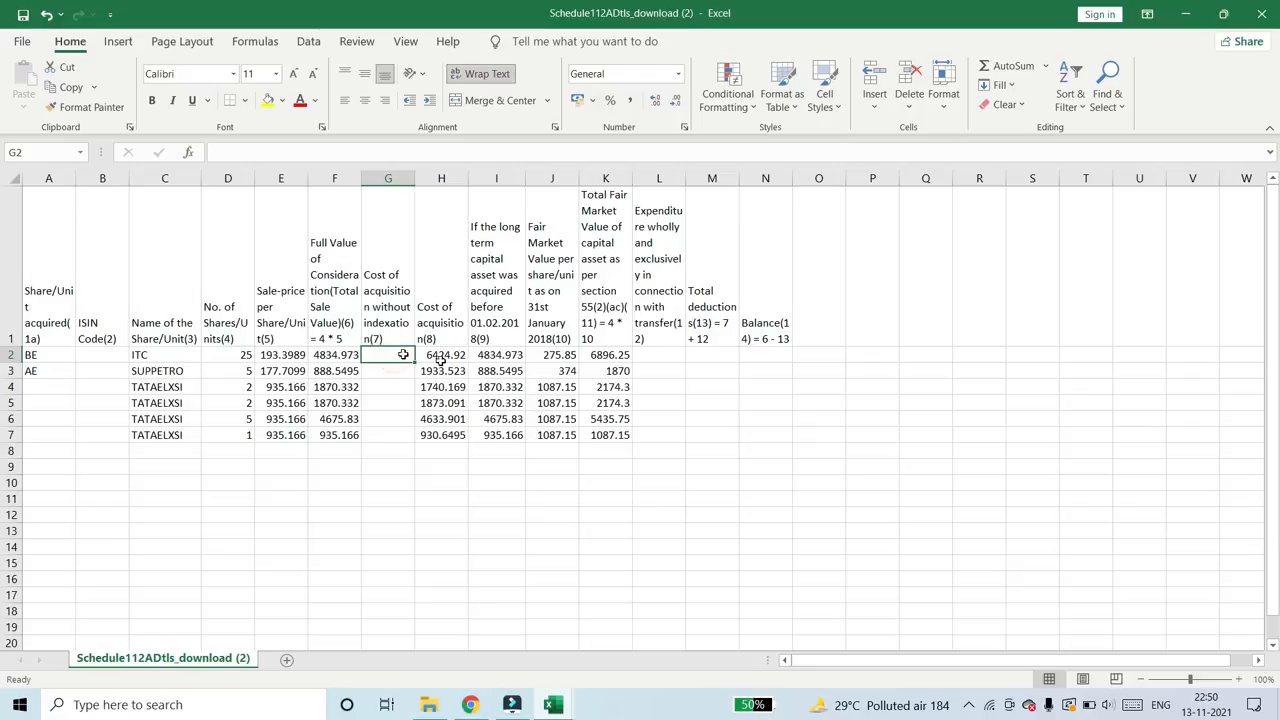
key("alt+Tab")
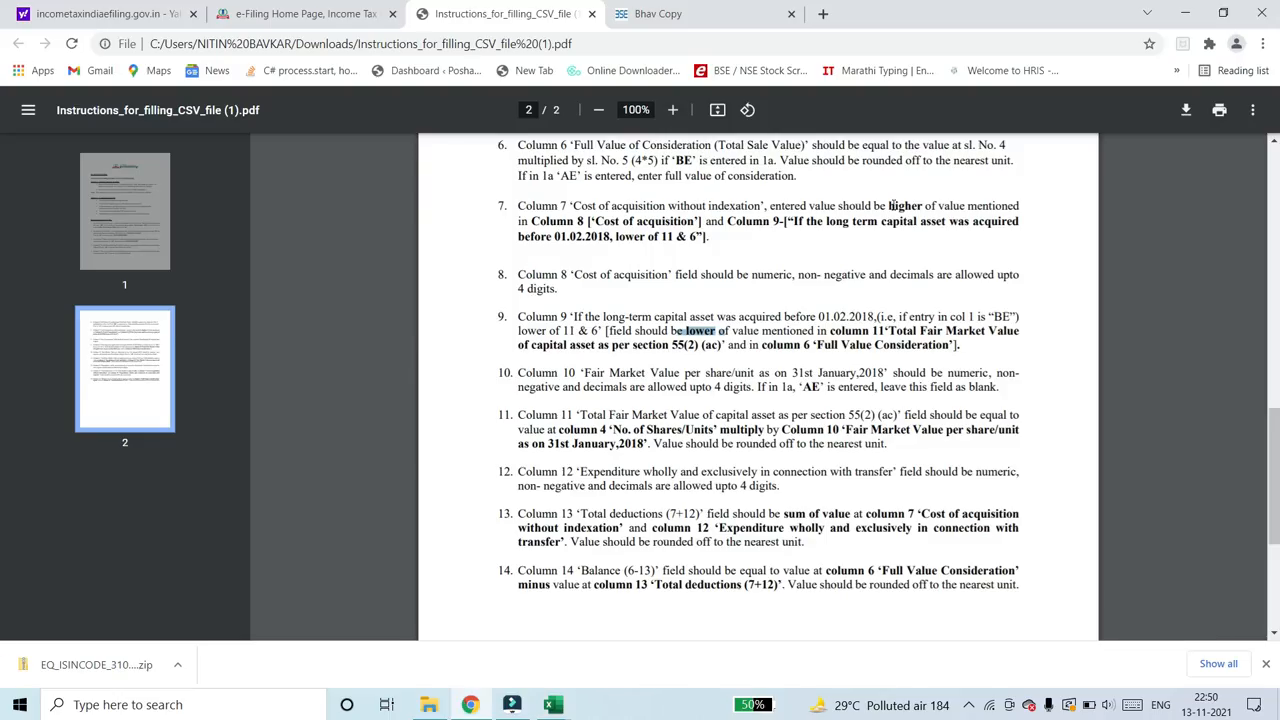
left_click_drag(889, 205, 963, 206)
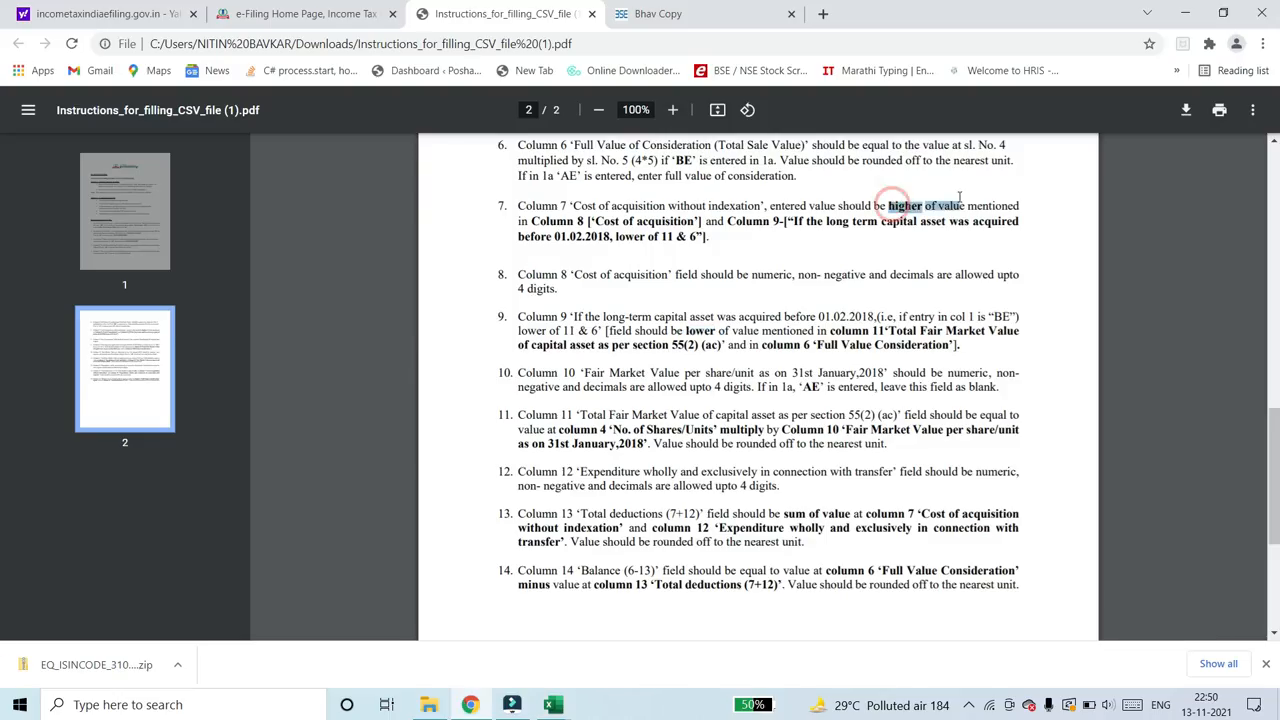
left_click(742, 226)
key("alt+Tab")
- Enter =MAX(H2,I2) in G2 to take the higher of columns 8 and 9 as ITC's cost without indexation
type("=")
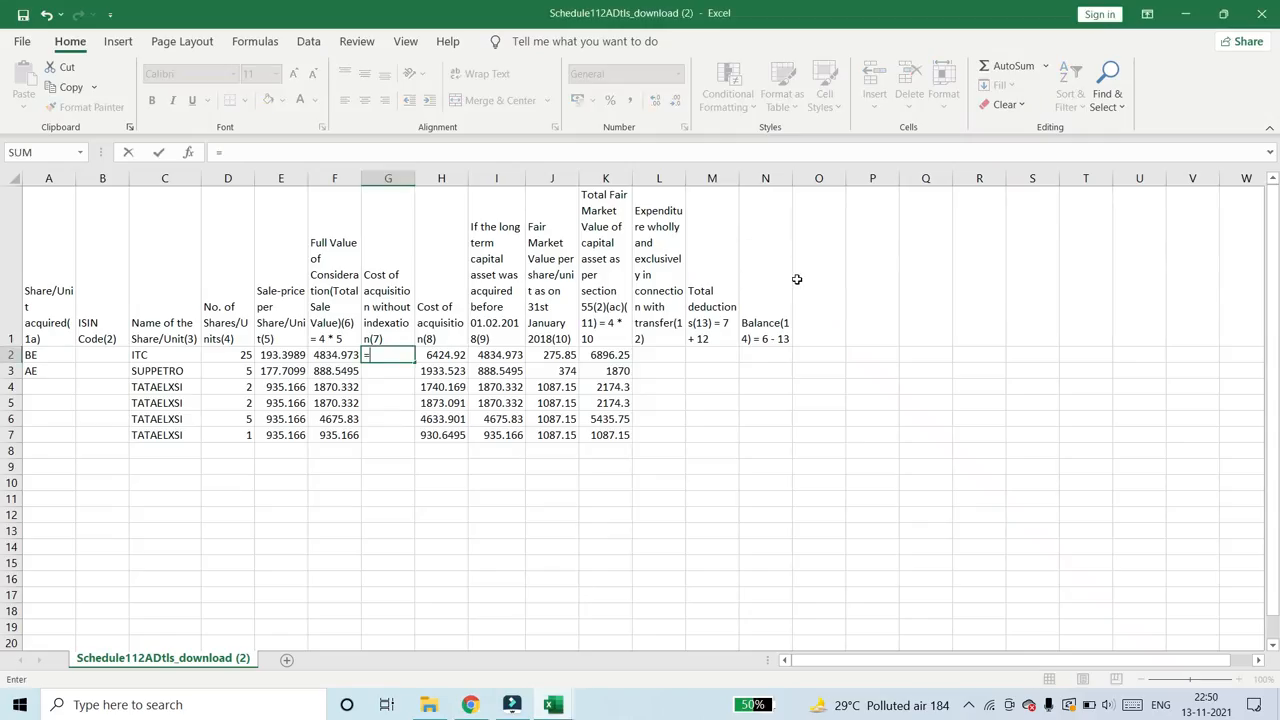
type("max")
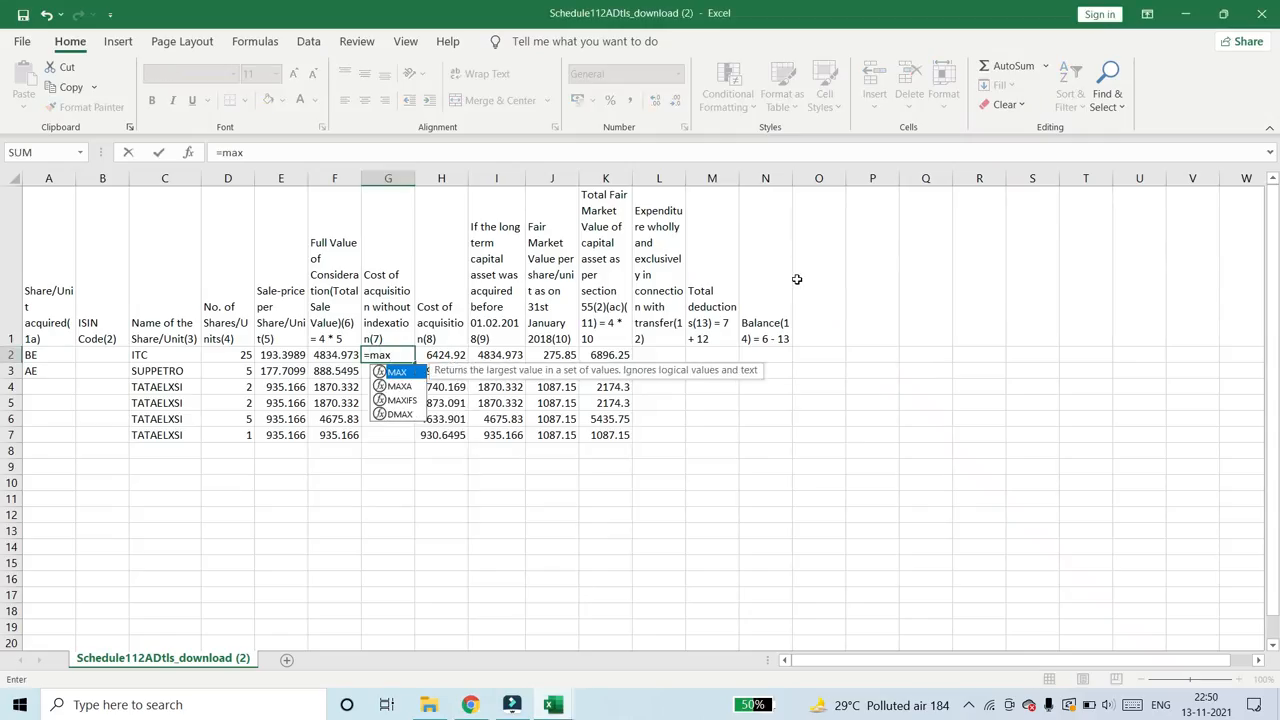
type("(")
key("Right")
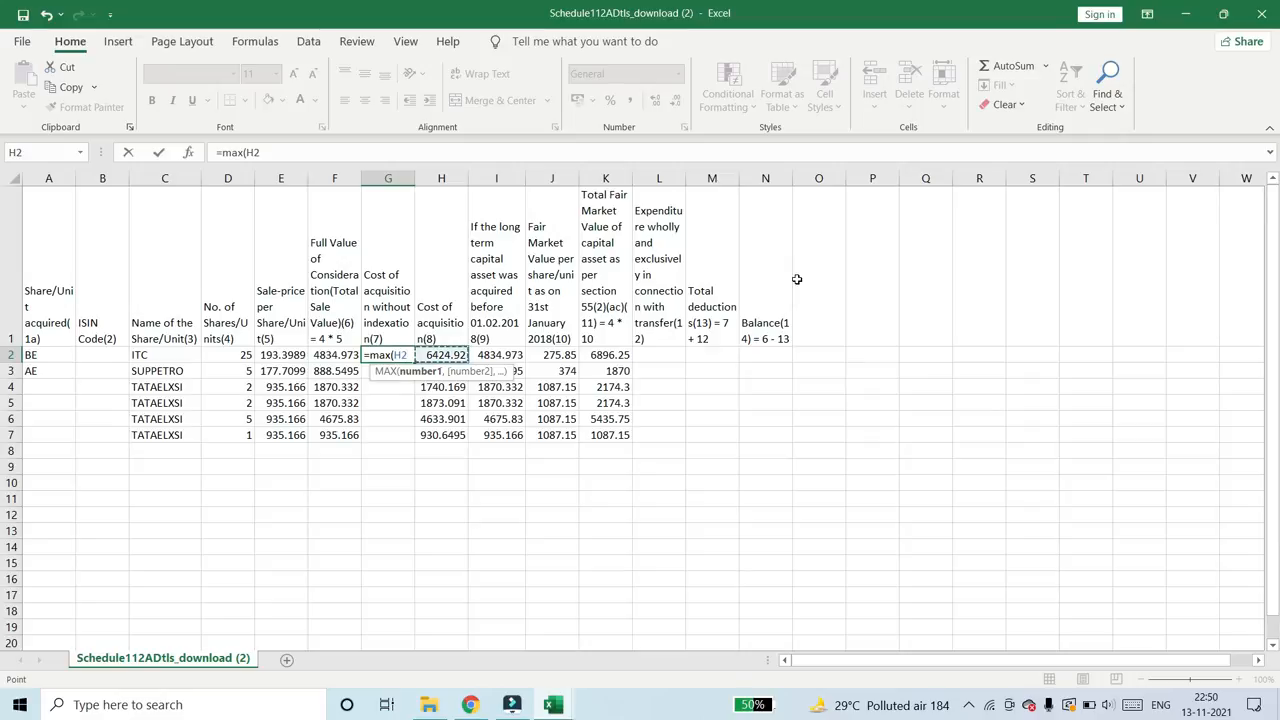
type(",")
key("Right")
key("Right")
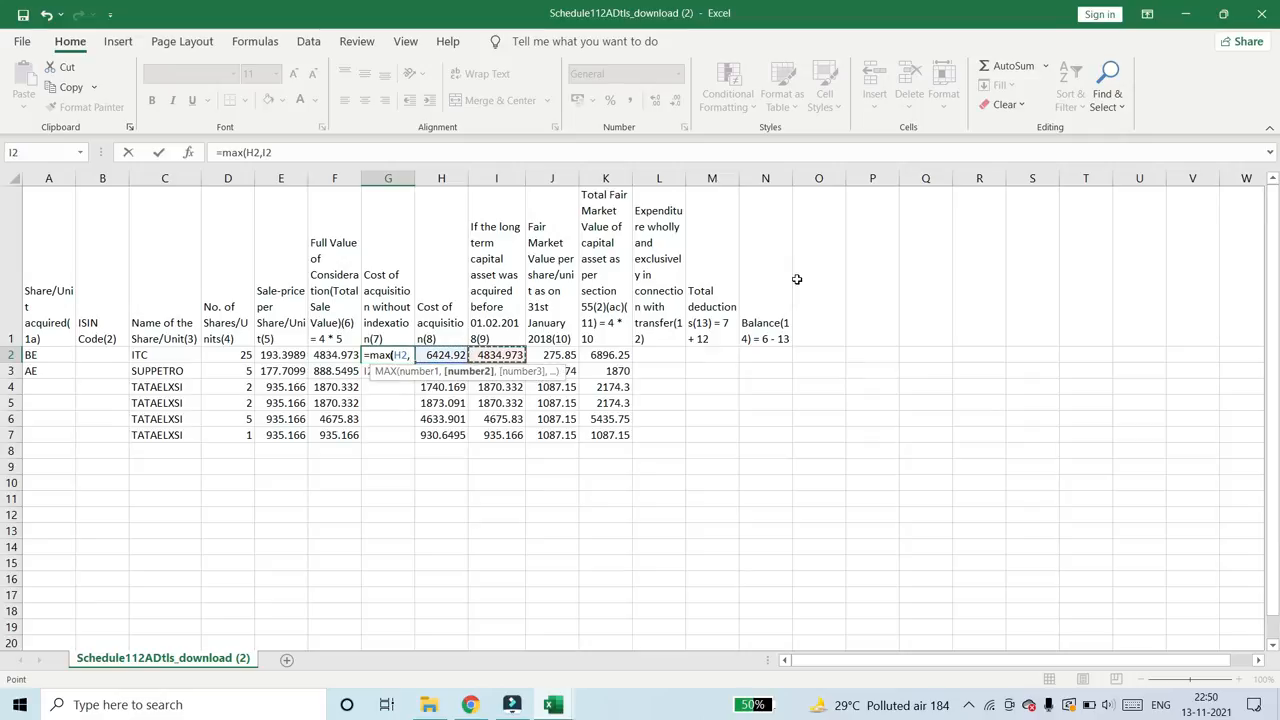
key("ctrl+Return")
- Fill the MAX formula down from G2 through G7 for the remaining shares
key("shift+Down")
key("shift+Down")
key("shift+Down")
key("shift+Down")
key("shift+Down")
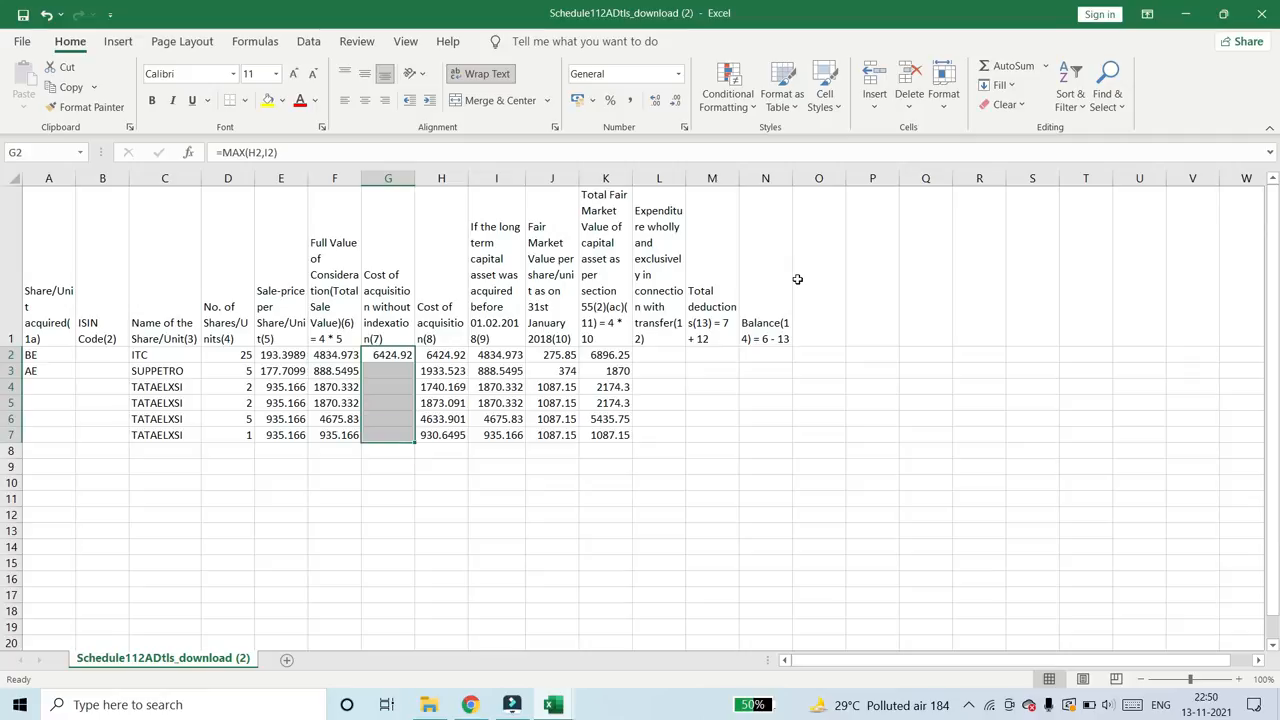
key("ctrl+d")
key("Up")
key("Down")
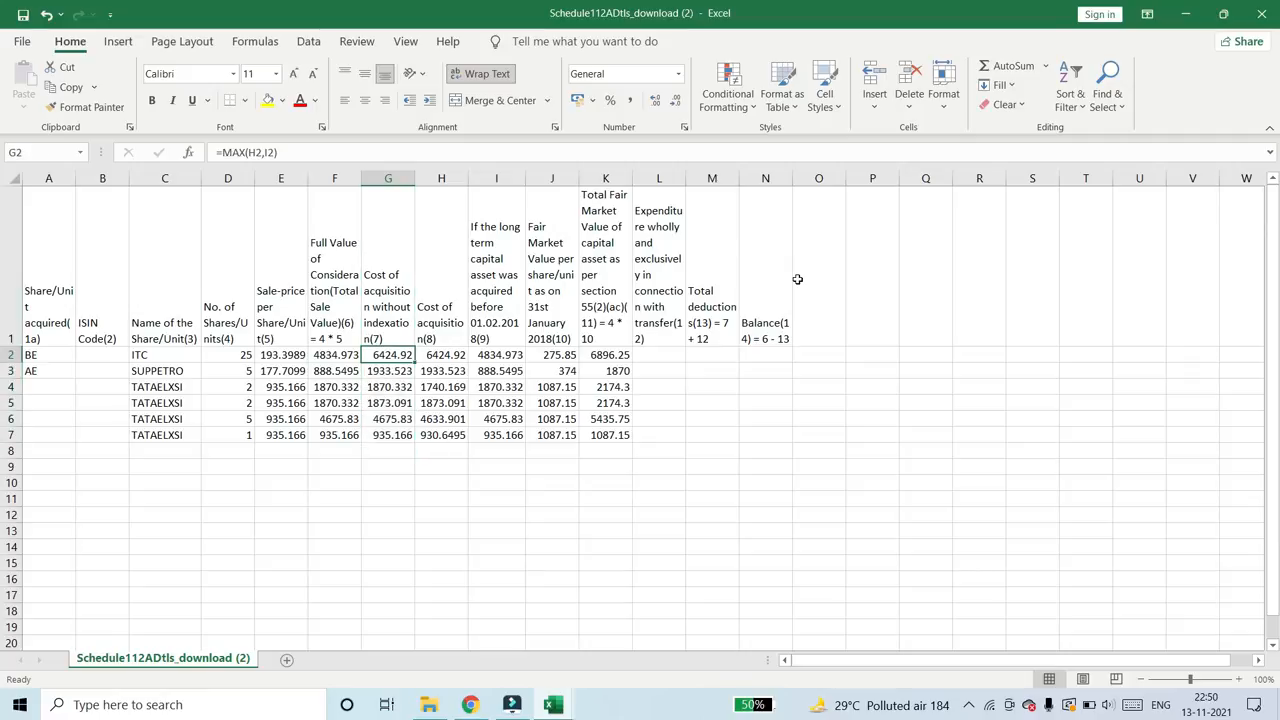
key("ctrl+shift+Down")
key("ctrl+Left")
key("ctrl+Left")
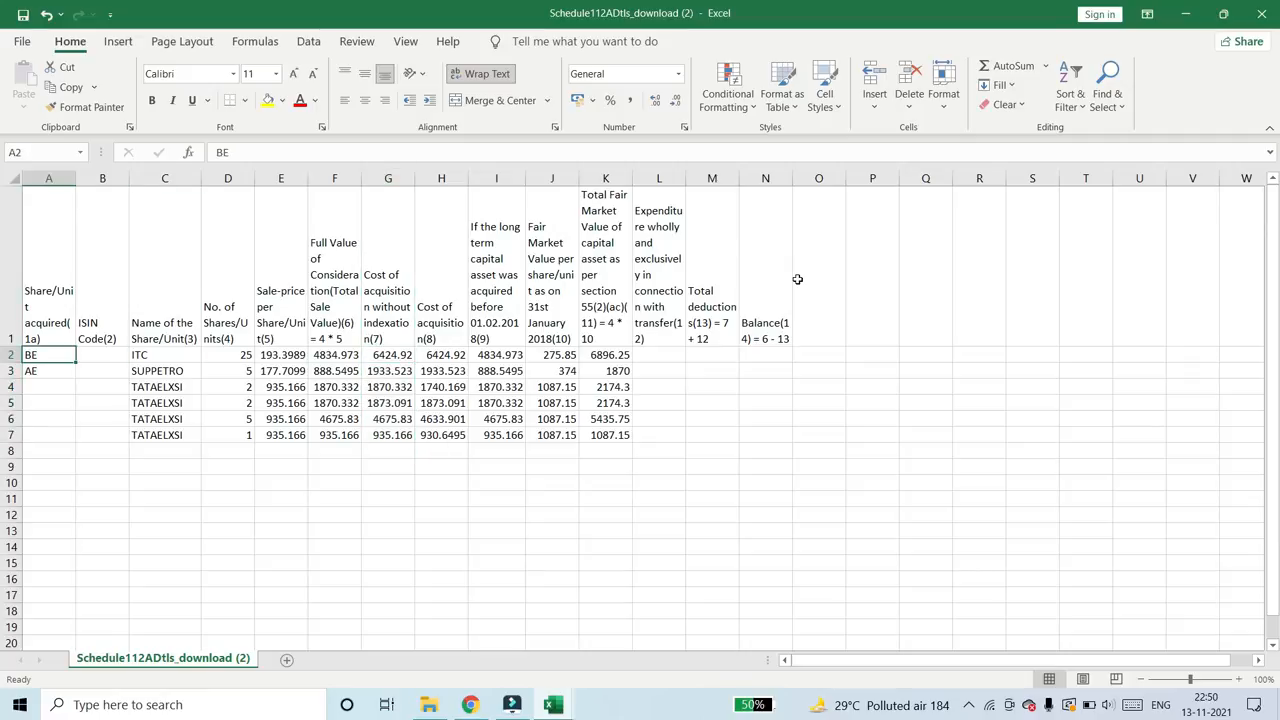
key("shift+Down")
key("shift+Down")
key("Right")
key("Right")
key("Right")
key("Right")
key("Right")
key("Right")
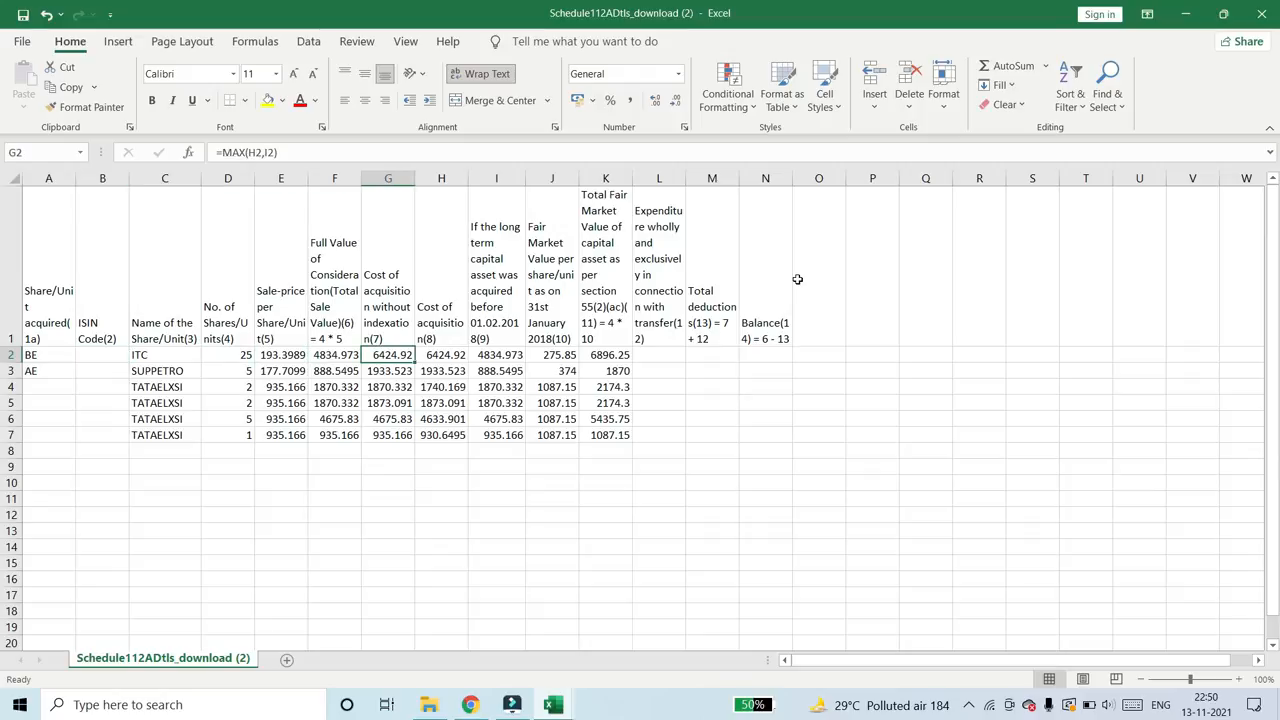
key("shift+Down")
key("shift+Down")
key("shift+Down")
key("shift+Down")
key("shift+Down")
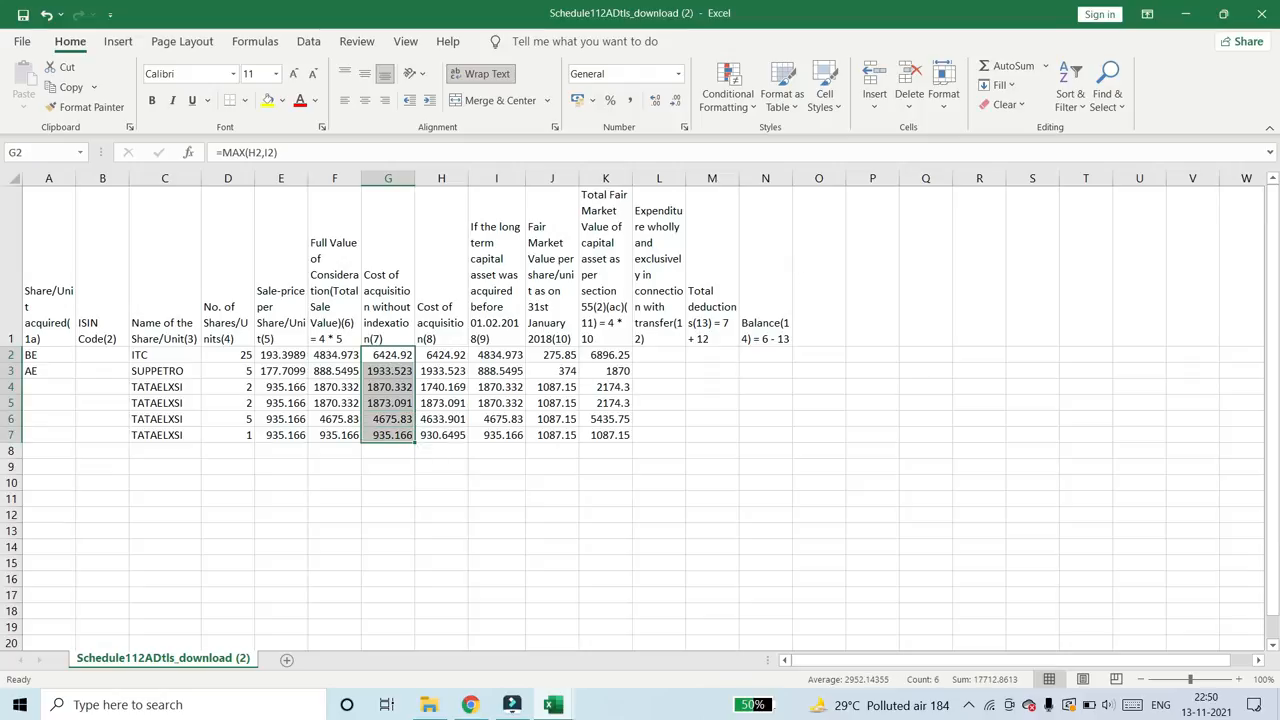
- Fill the value BE down from A2 through A7 in the Share/Unit acquired column
left_click(47, 356)
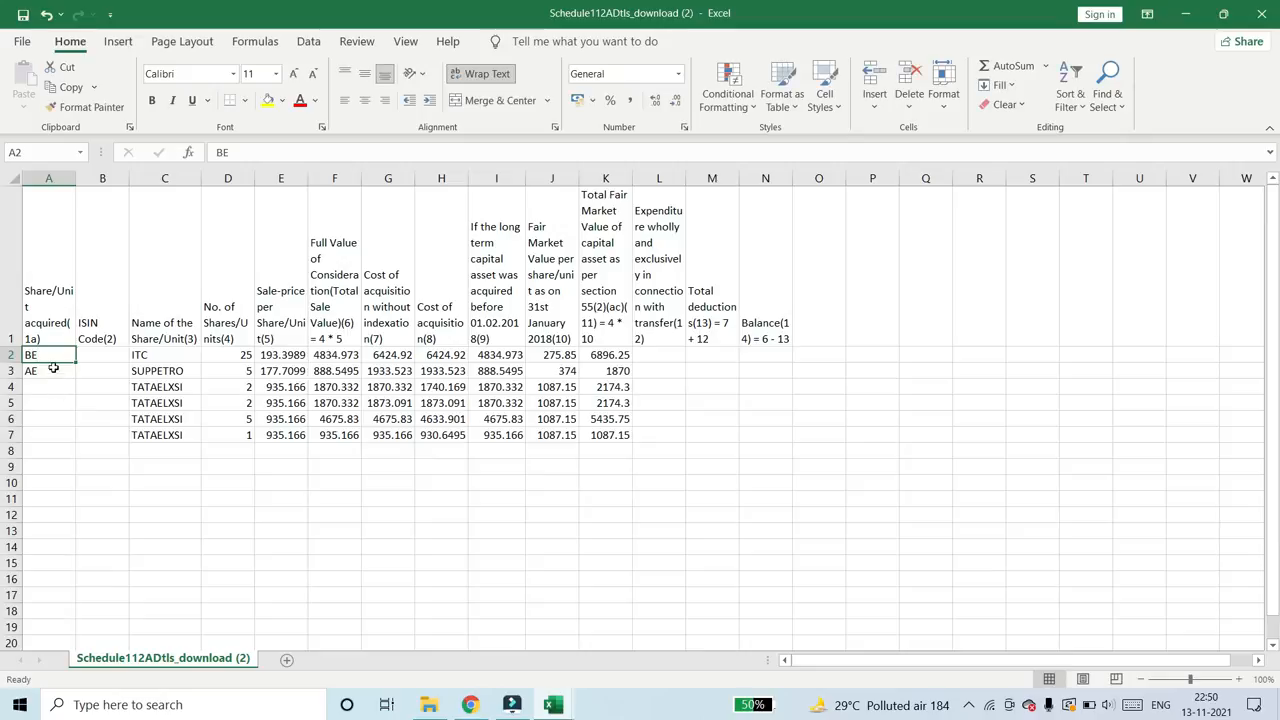
left_click_drag(51, 356, 49, 434)
key("ctrl+d")
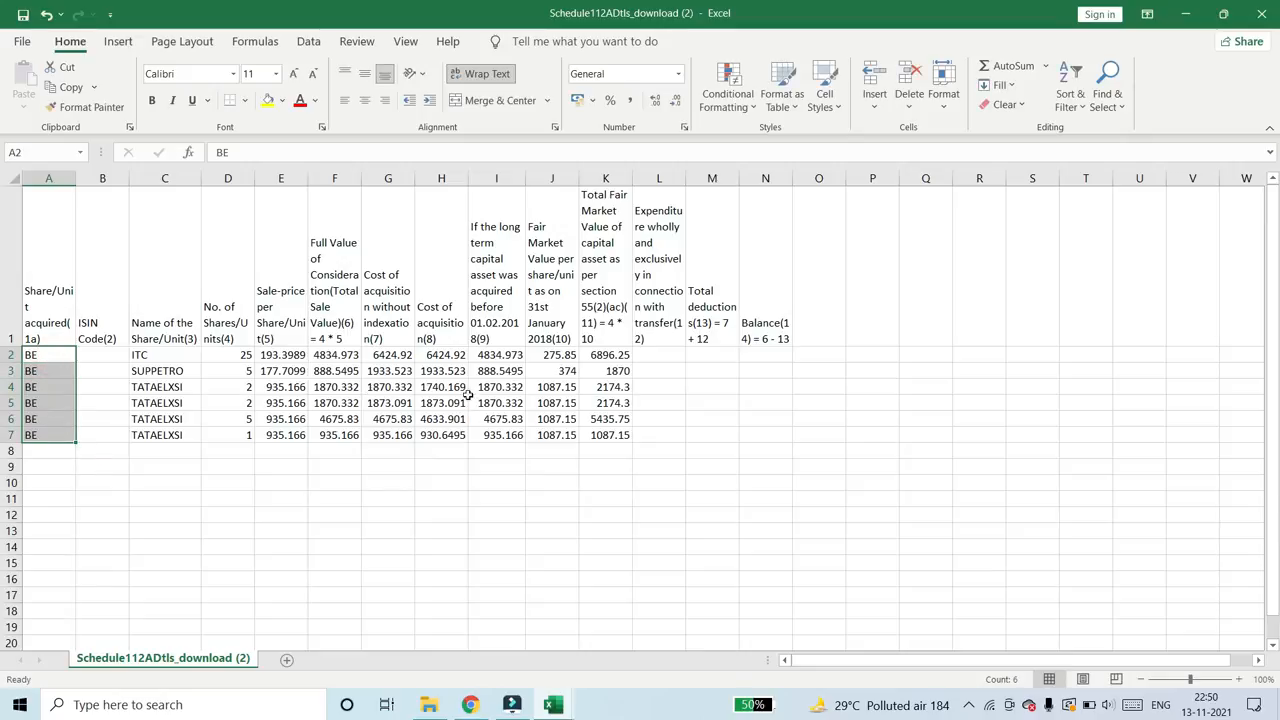
- Review how columns 11, 6, 9 and 8 determine the cost of acquisition without indexation in column 7
left_click_drag(605, 356, 605, 434)
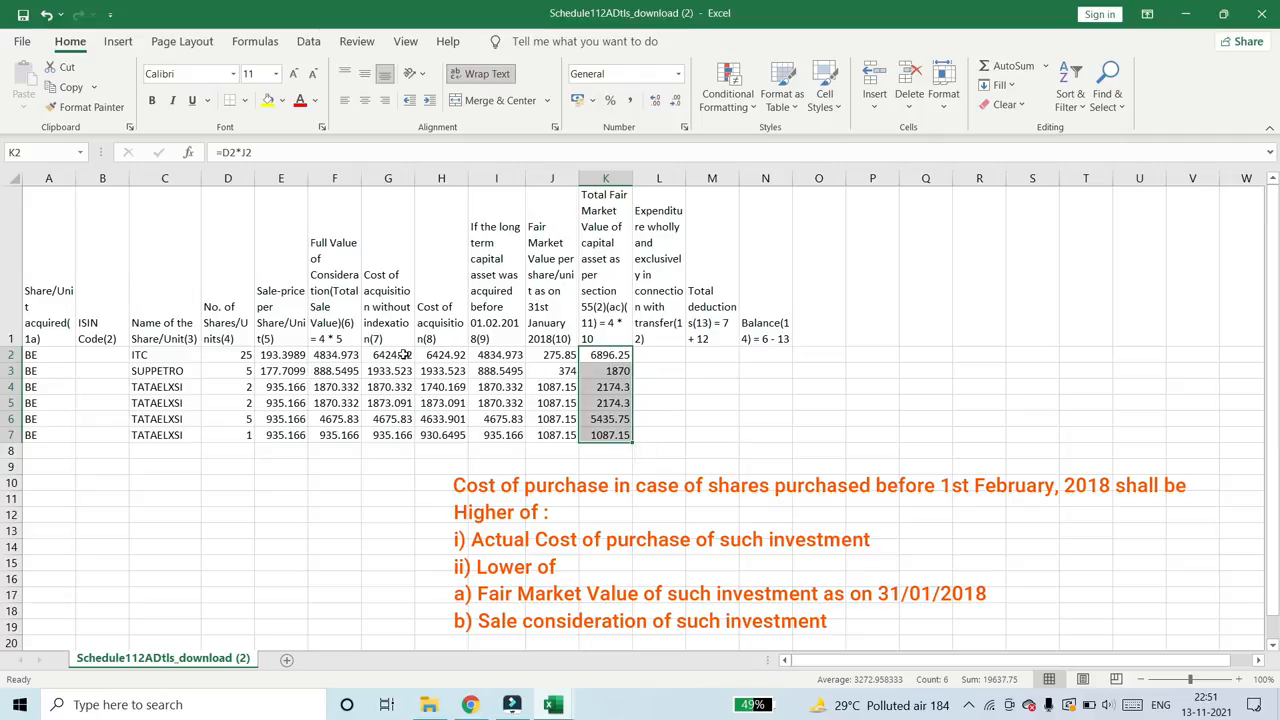
left_click_drag(330, 355, 337, 436)
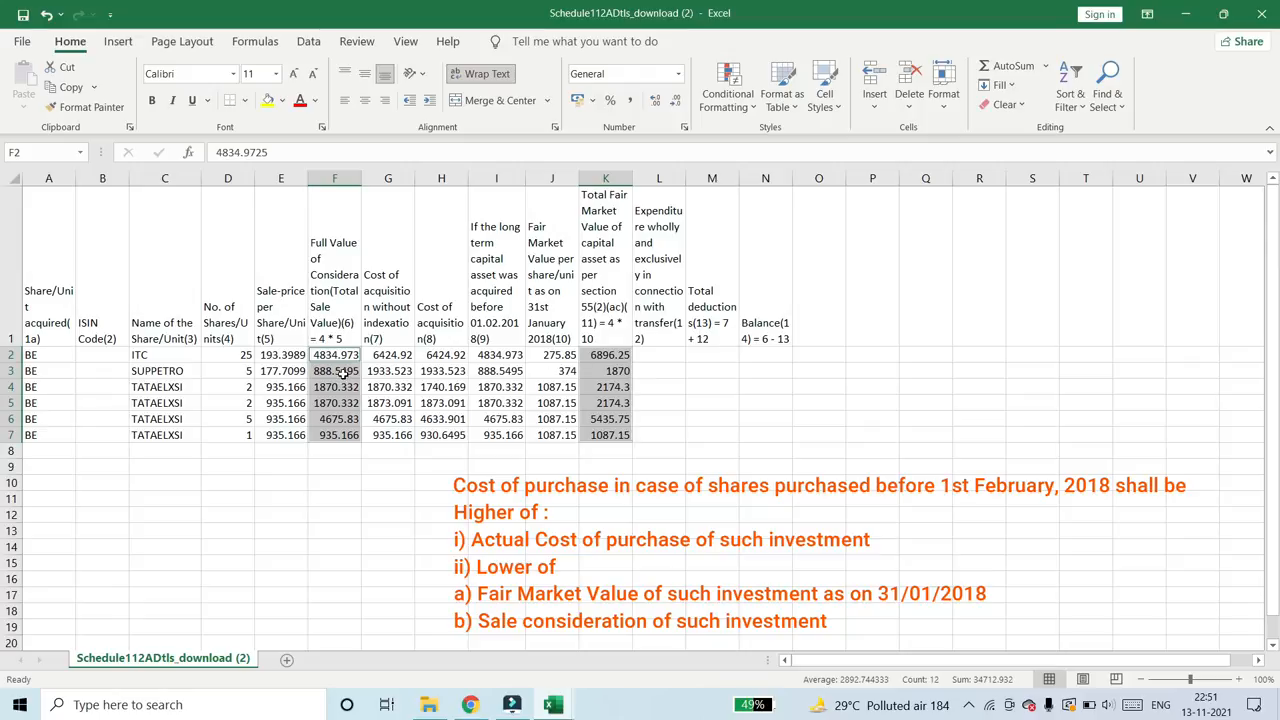
left_click_drag(478, 356, 482, 435)
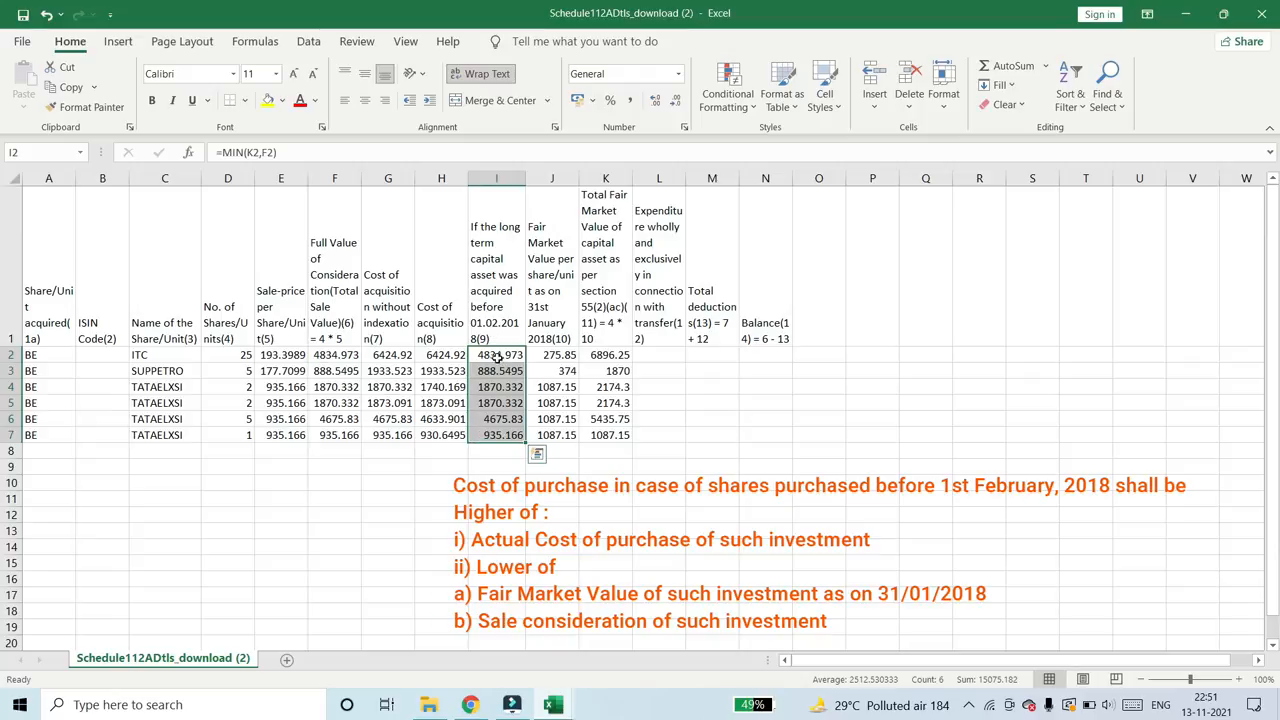
key("ctrl+q")
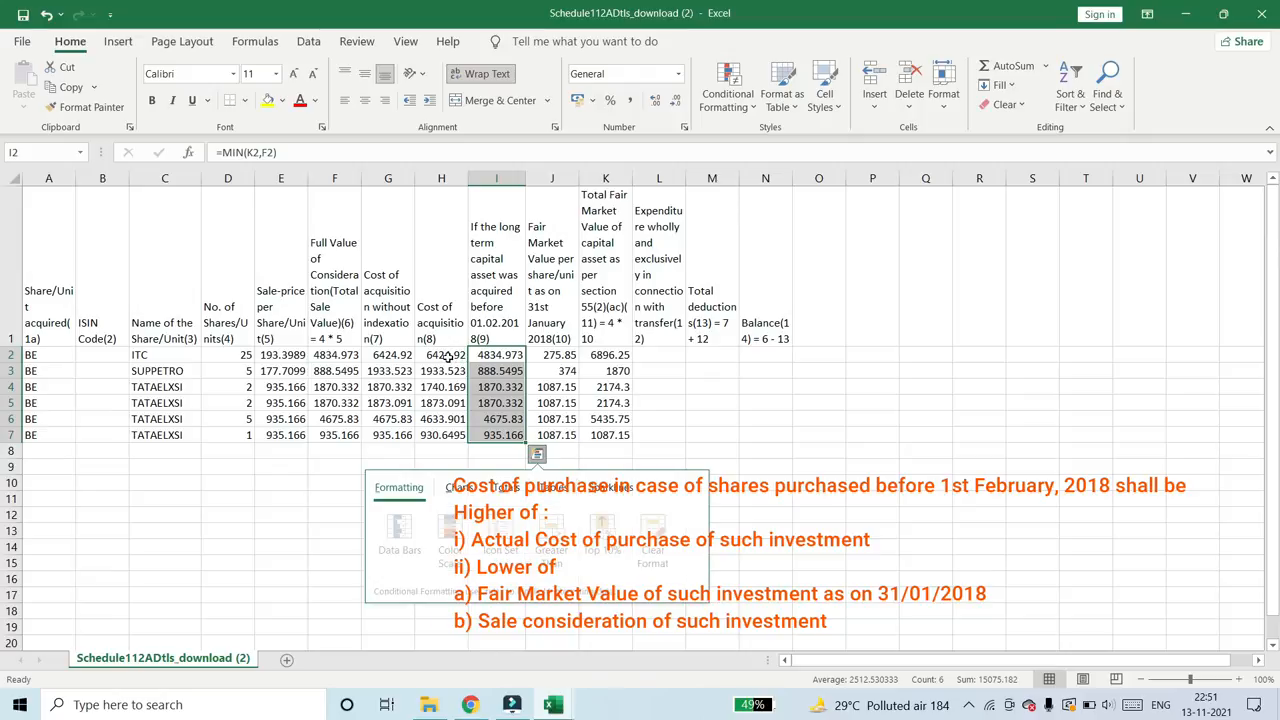
left_click(436, 352)
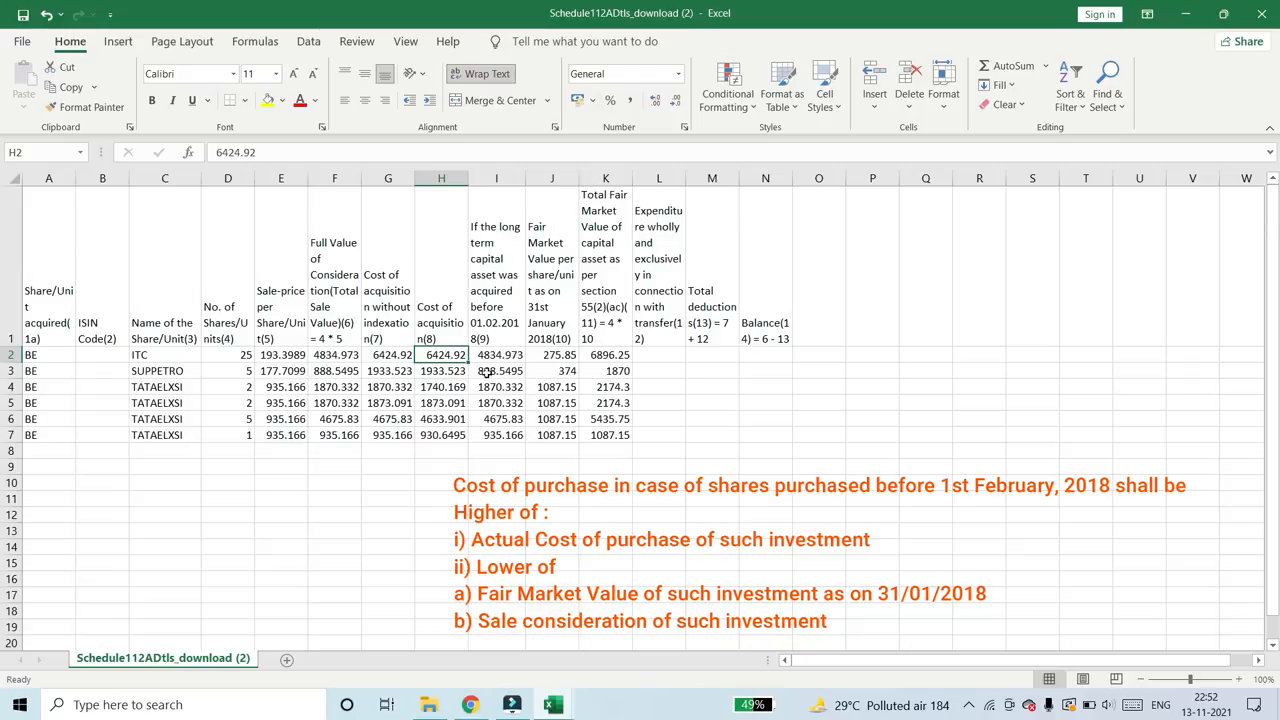
left_click(397, 356)
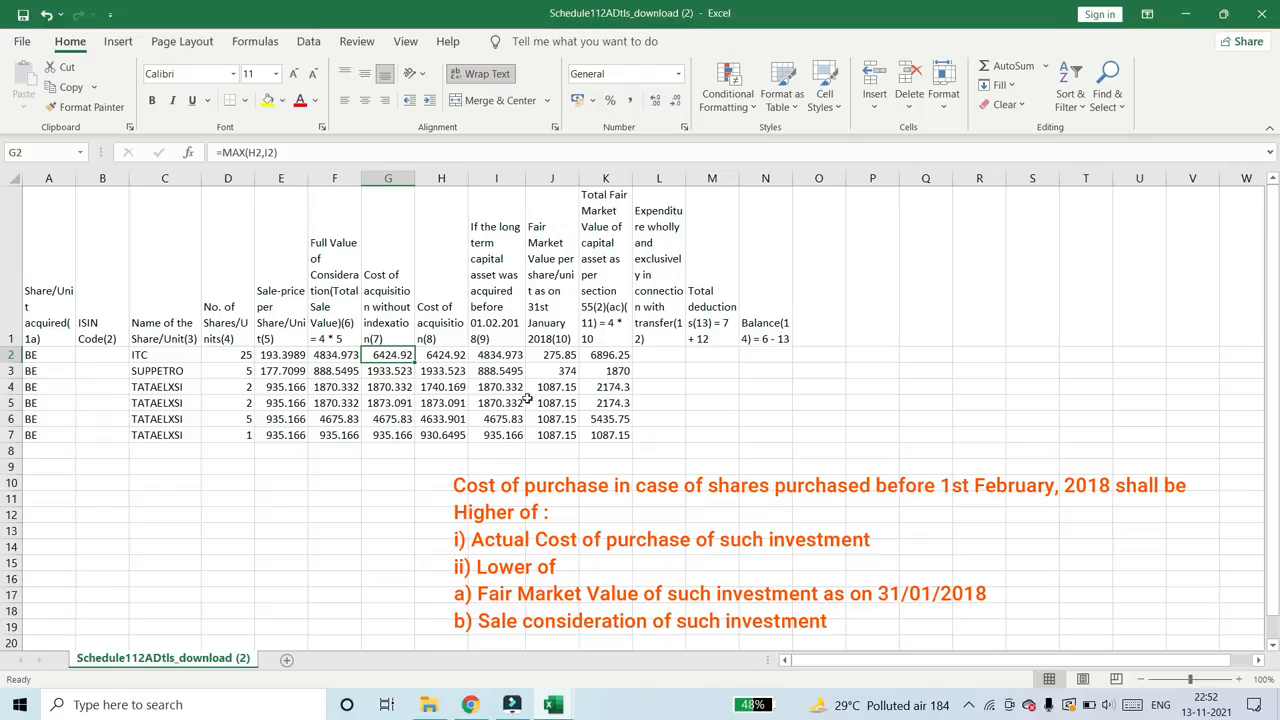
- Enter 0 in L2 as the transfer expenditure for ITC
left_click_drag(657, 355, 657, 413)
left_click(694, 363)
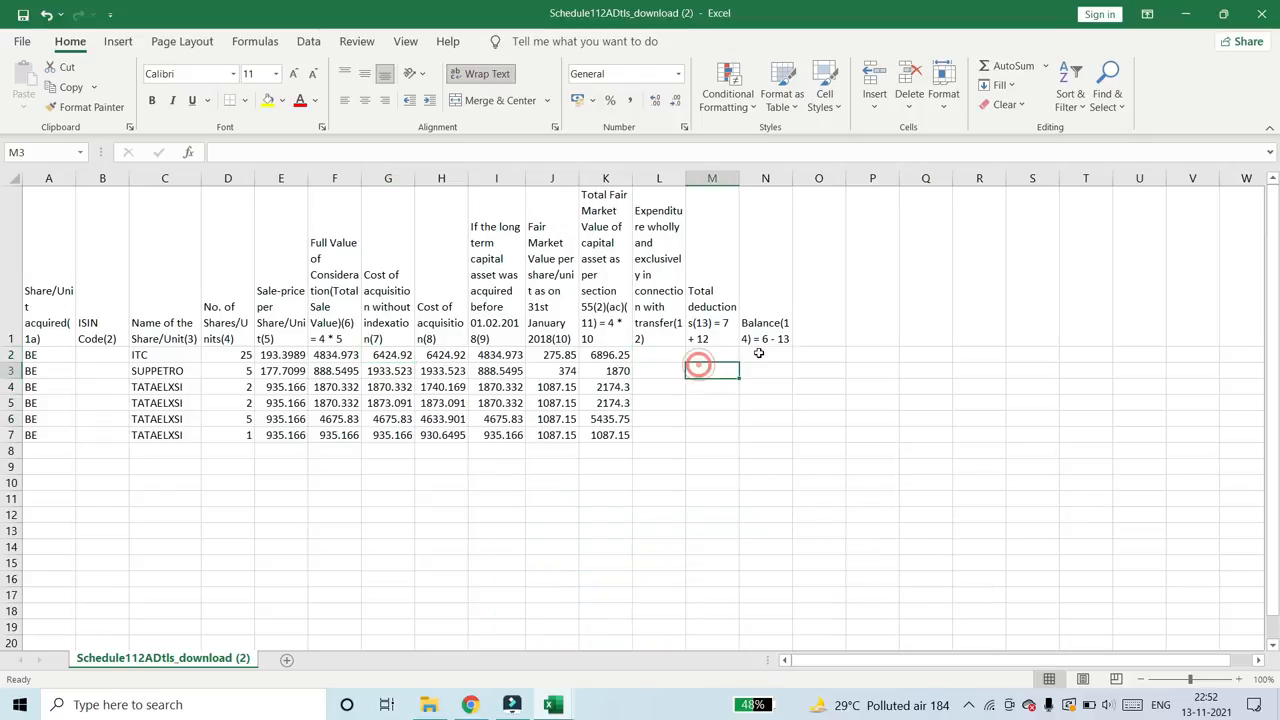
left_click(762, 356)
key("Left")
key("Left")
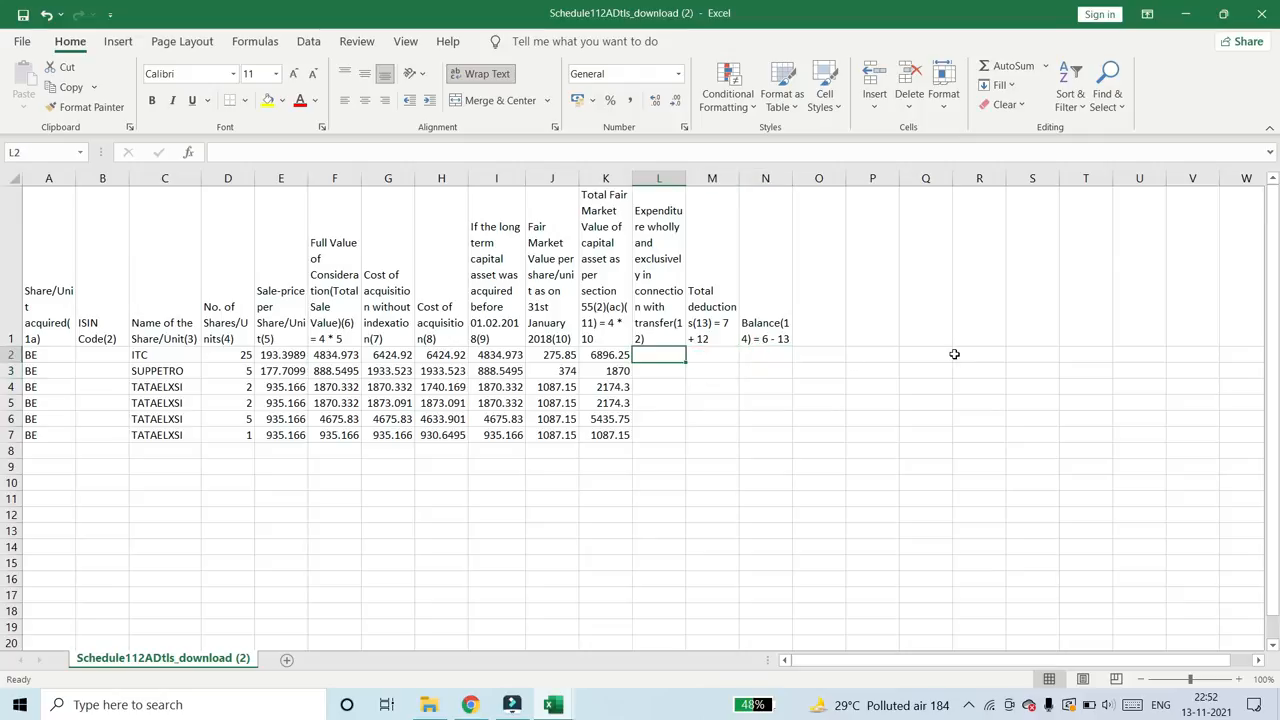
type("0")
key("Return")
key("Up")
- Copy the zero from L2 across the expenditure, total deductions and balance columns for all shares, L2 through N7
key("ctrl+c")
key("shift+Right")
key("shift+Right")
key("shift+Down")
key("shift+Down")
key("shift+Down")
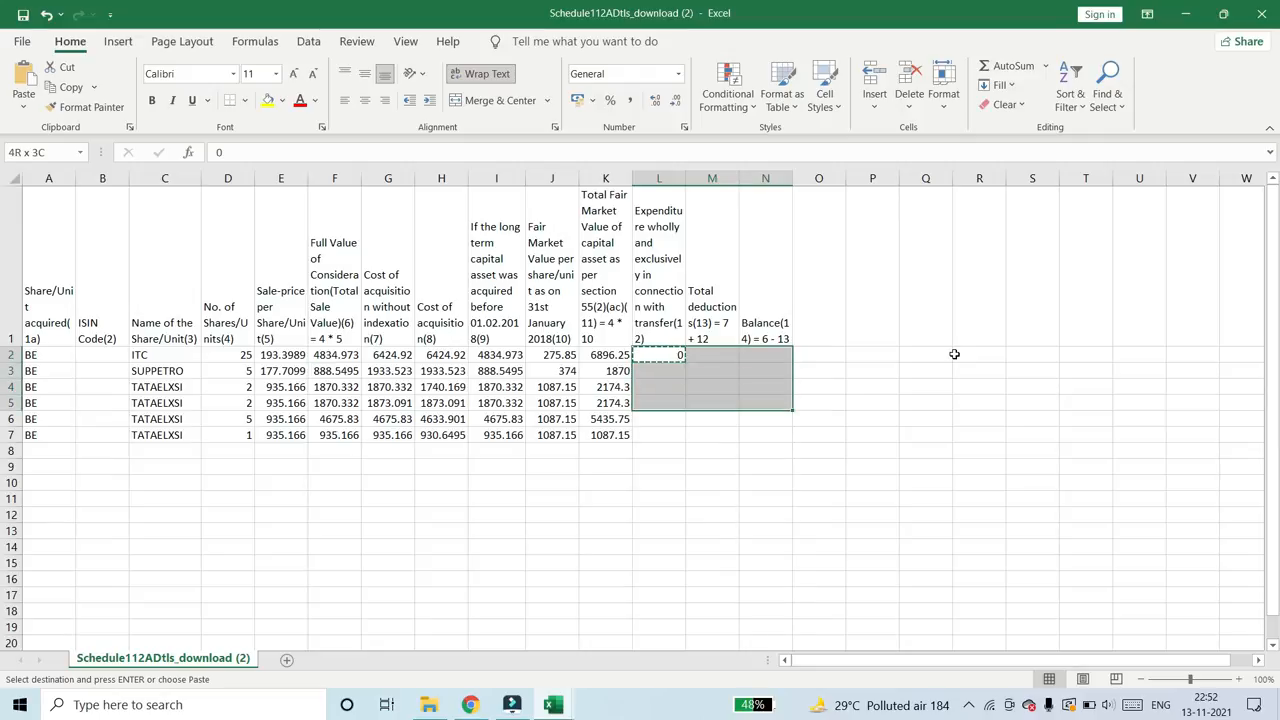
key("shift+Down")
key("shift+Down")
key("Return")
- Enter AE in A8, the first empty row, to start the line for shares acquired after 31 January 2018
key("Down")
key("Down")
key("Down")
key("Down")
key("Down")
key("Down")
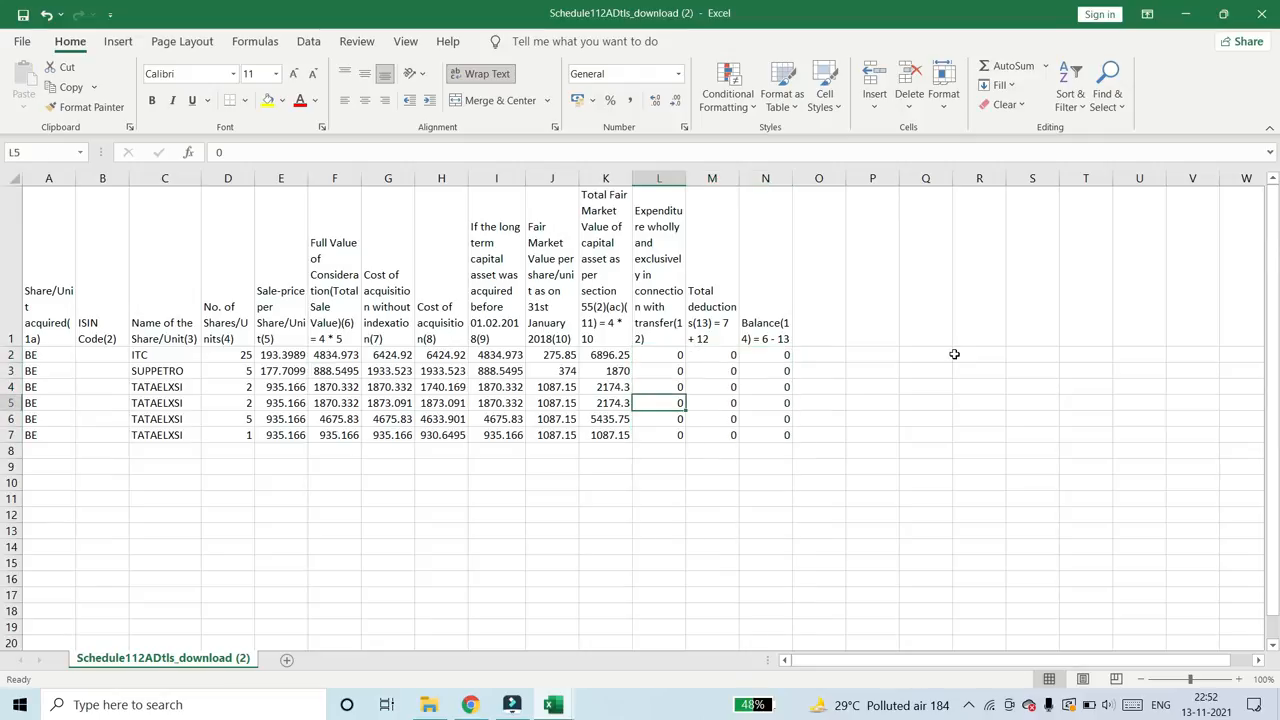
key("Home")
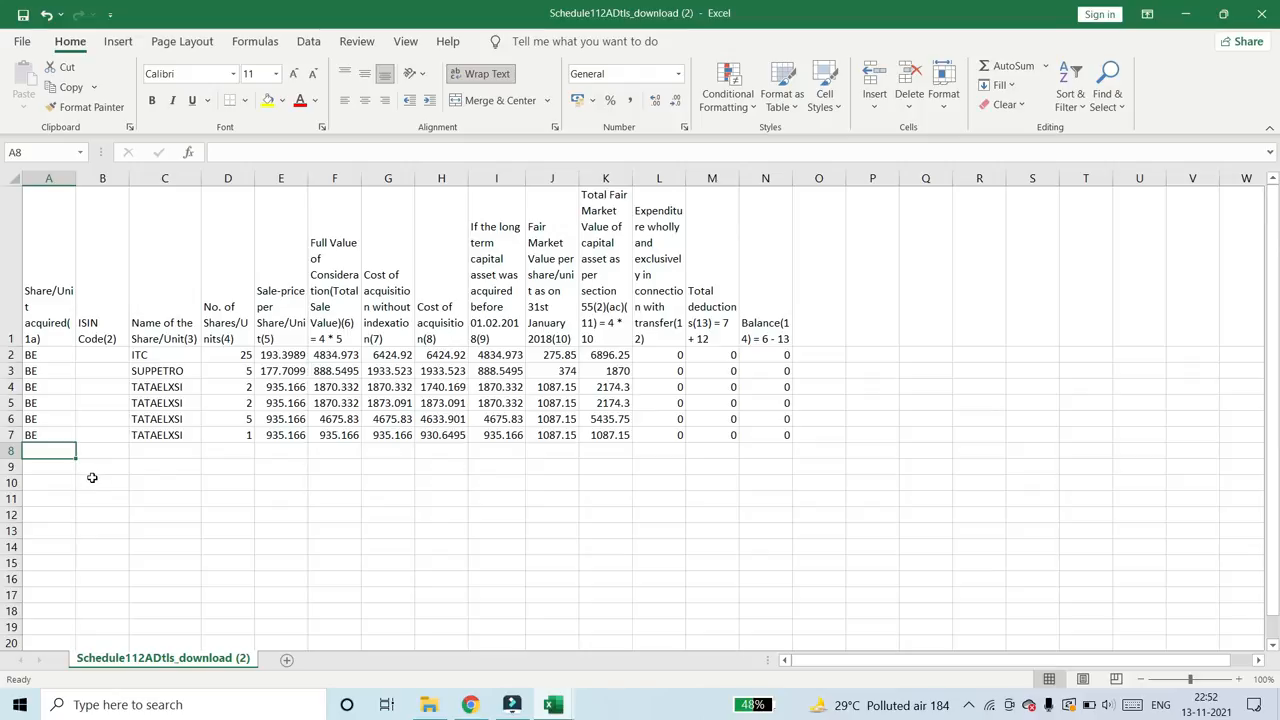
type("AEE")
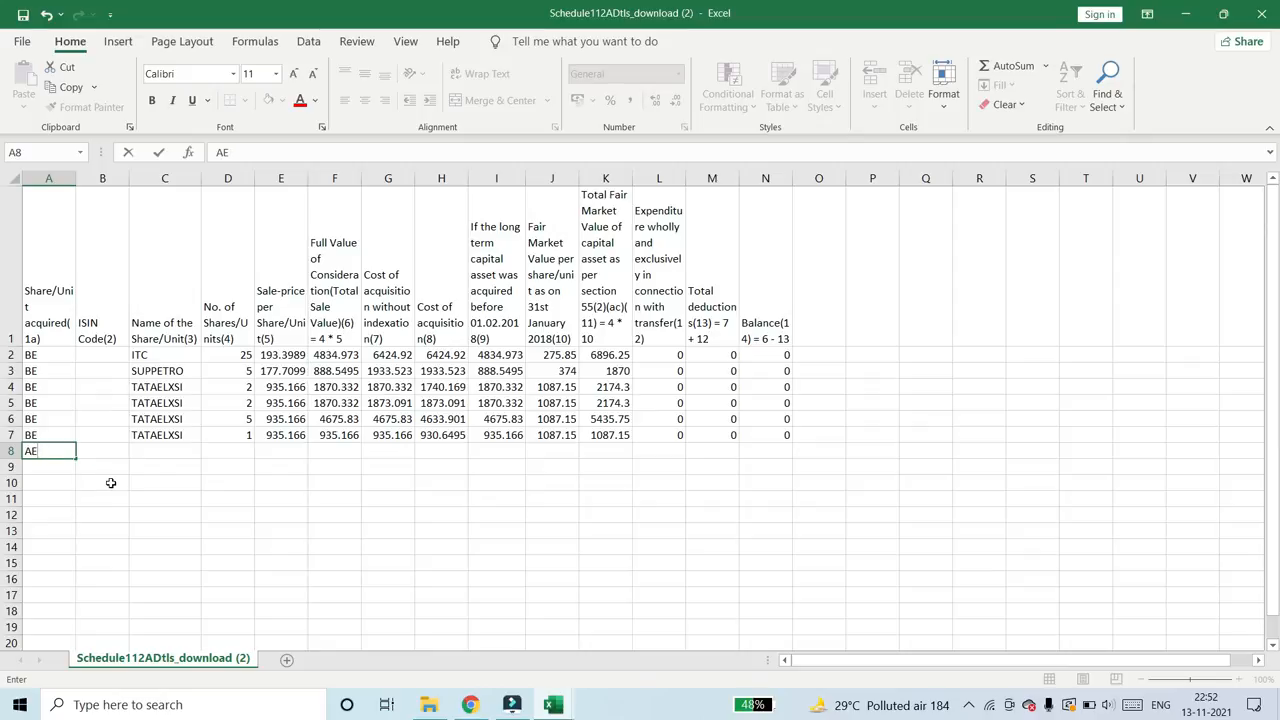
key("ctrl+Return")
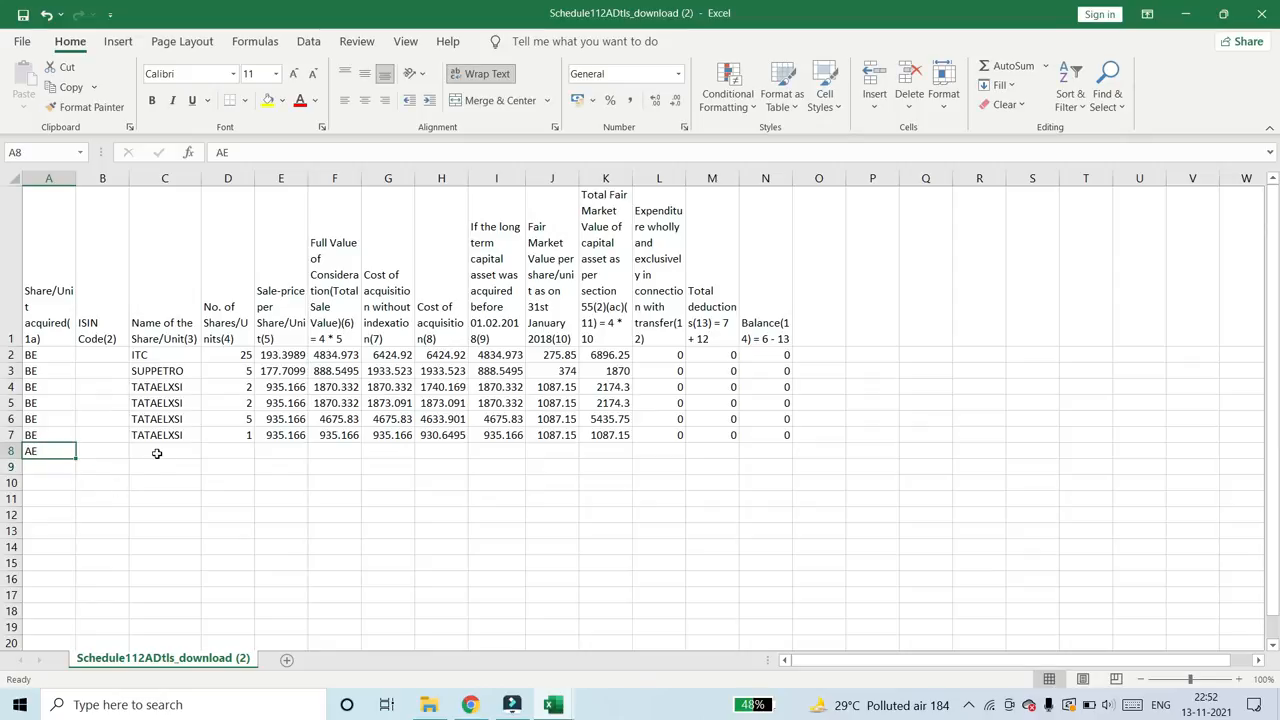
- Copy the placeholder INNOTAVAILAB from the column 2 rule in the CSV filling instructions PDF in Chrome
left_click(157, 453)
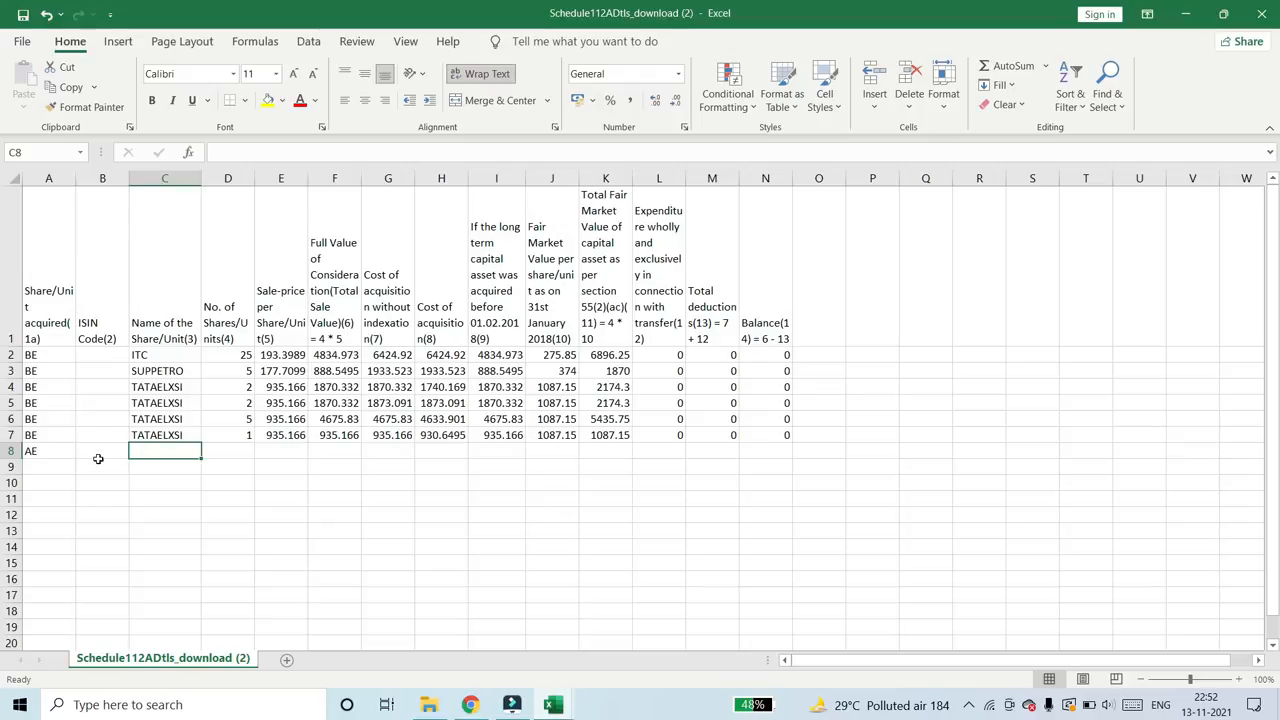
left_click_drag(97, 437, 98, 359)
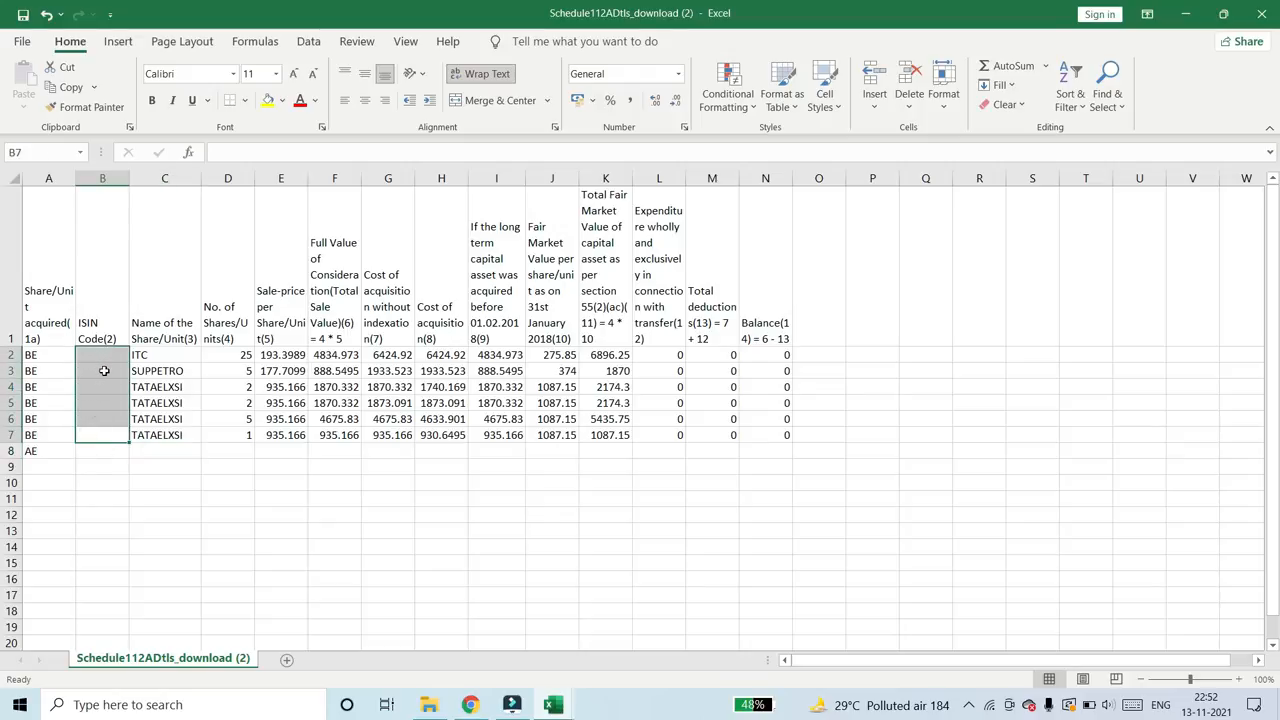
key("alt+Tab")
scroll(615, 318, "up", 5)
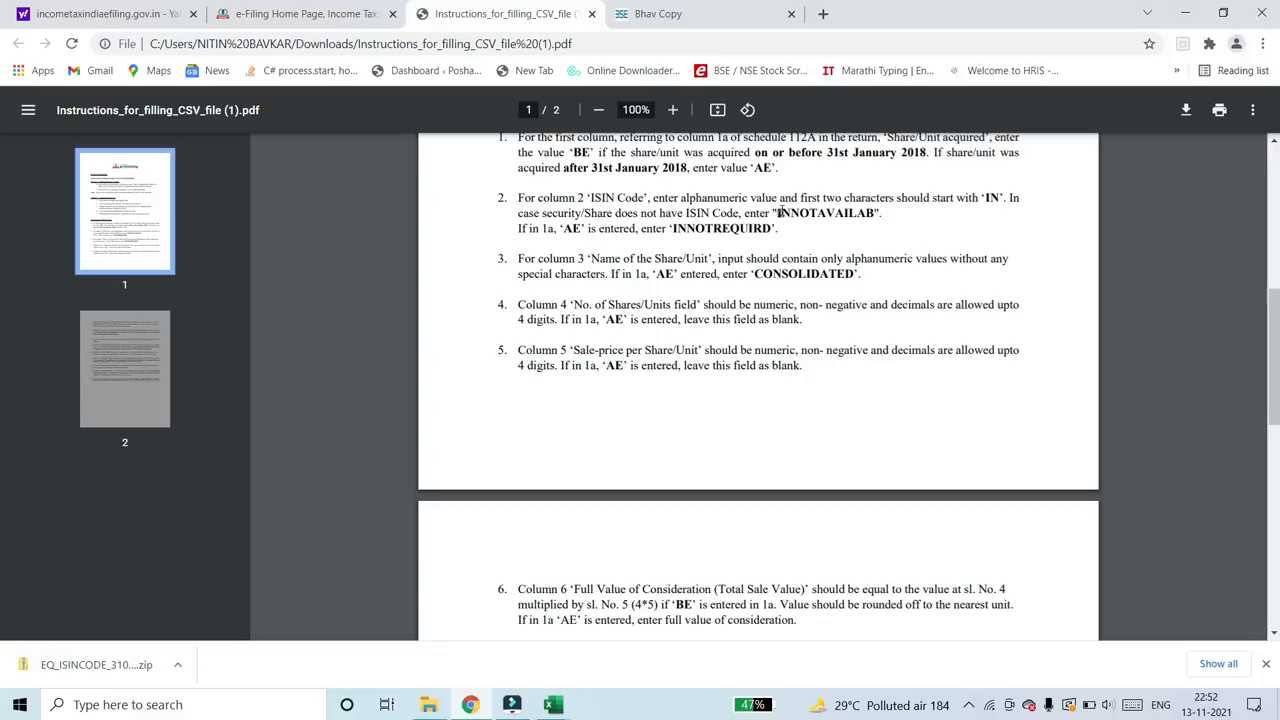
left_click_drag(779, 213, 870, 214)
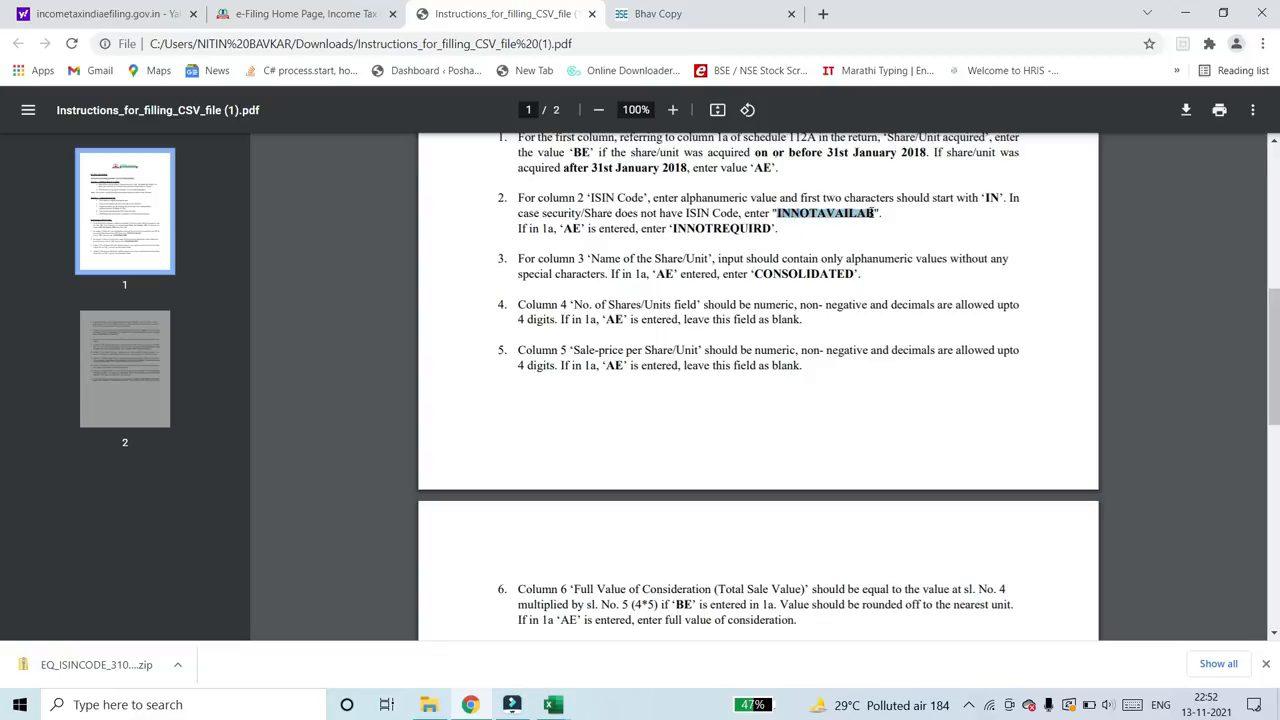
right_click(875, 213)
left_click(890, 223)
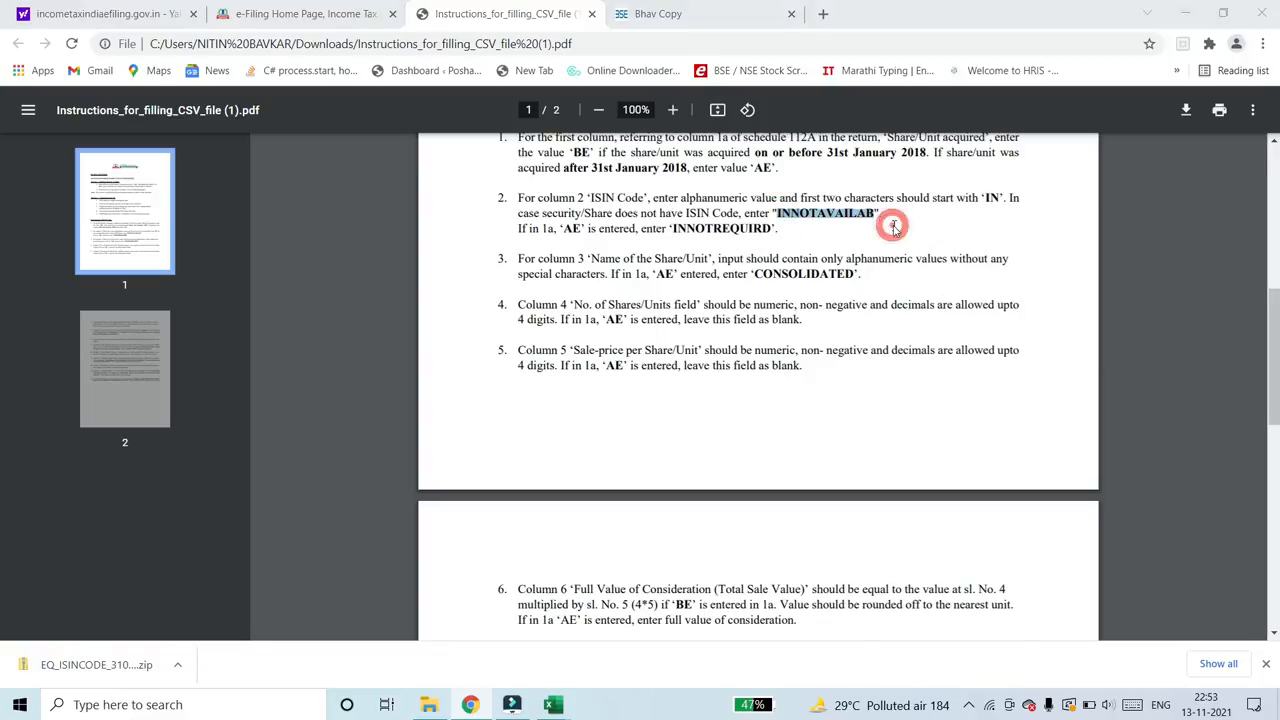
- Paste the copied INNOTAVAILAB placeholder as plain text into B2, ITC's ISIN code cell, in the Schedule 112A workbook in Excel
key("alt+Tab")
key("Up")
key("Up")
key("Up")
key("Up")
key("Up")
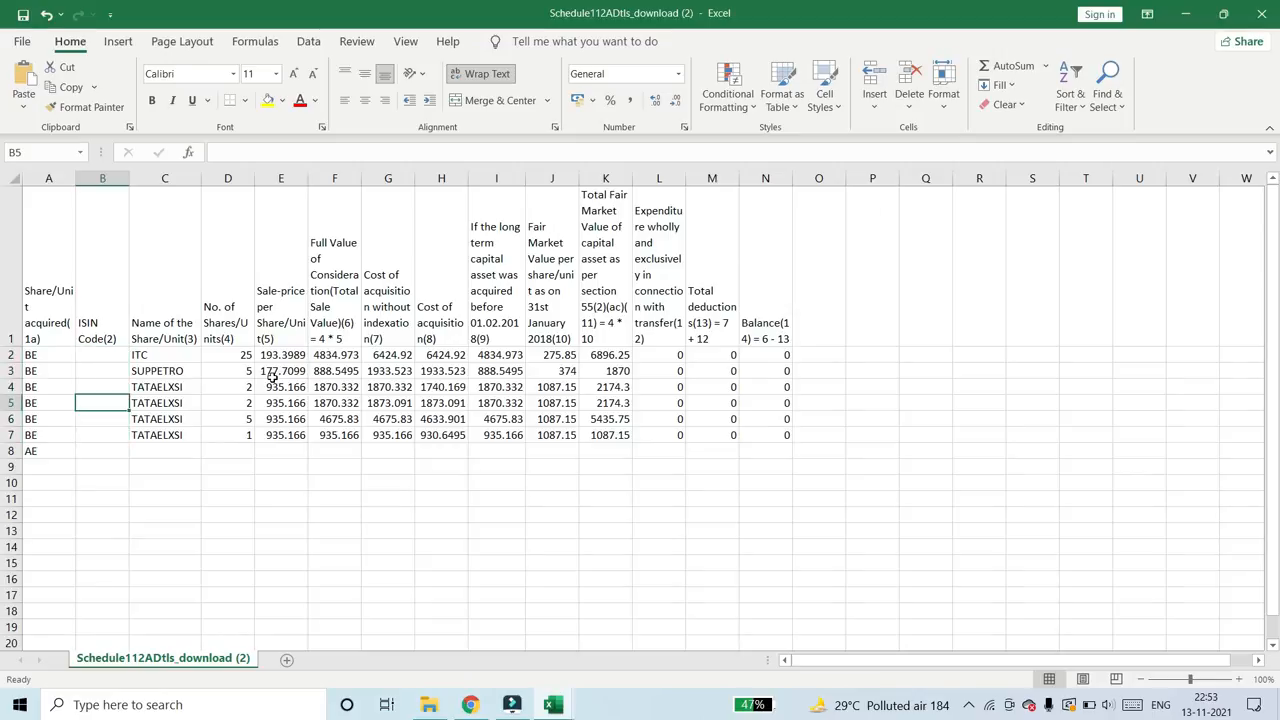
right_click(91, 357)
left_click(156, 347)
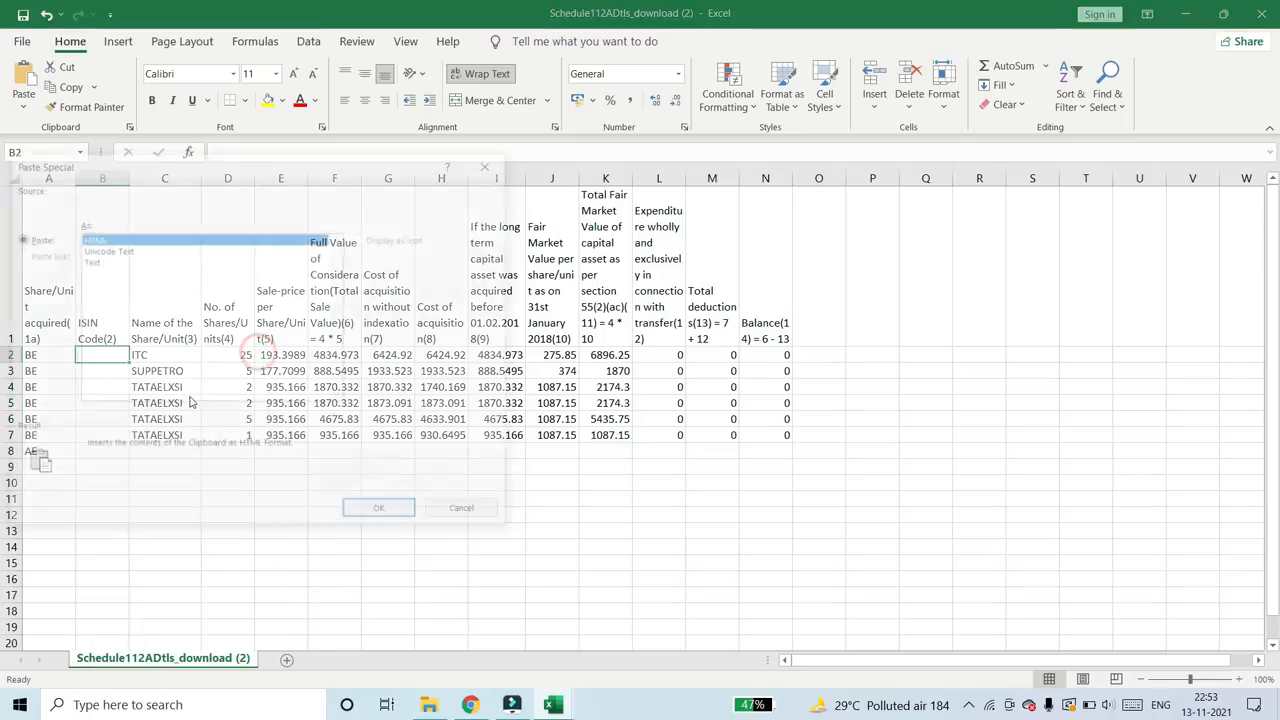
left_click(91, 261)
left_click(376, 515)
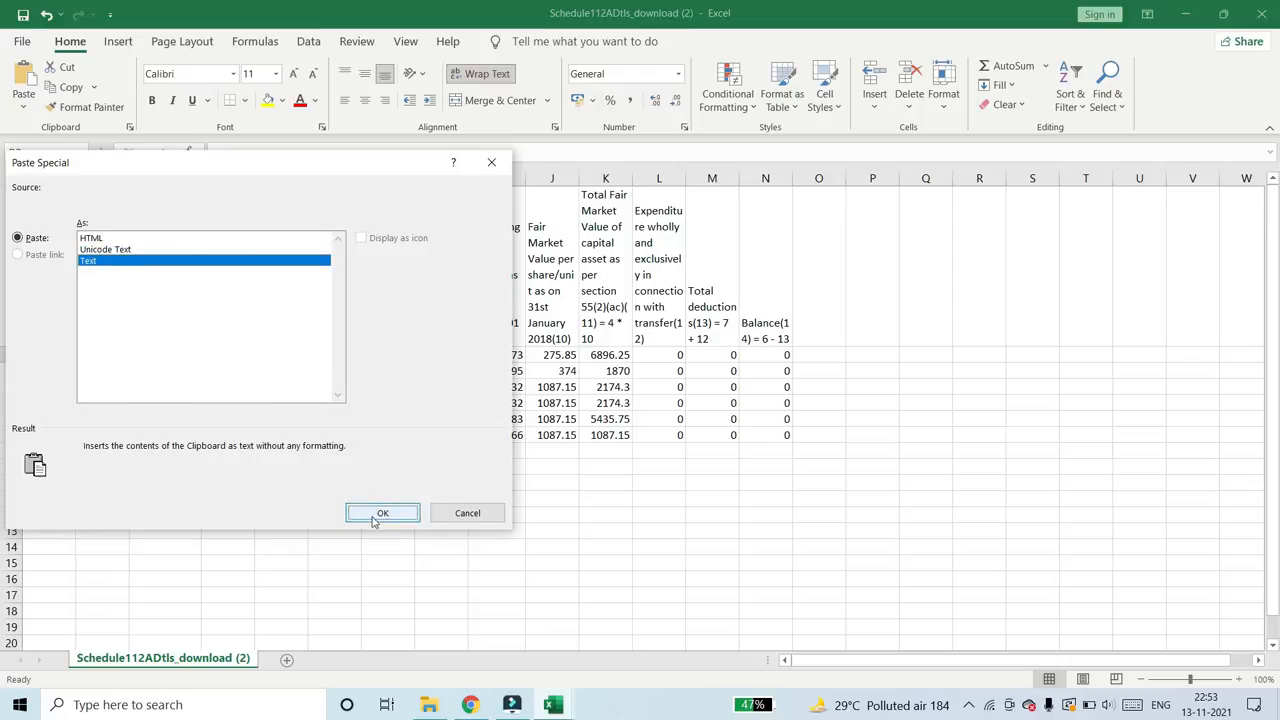
- Fill the INNOTAVAILAB code down the ISIN column from B2 through B8
key("shift+Down")
key("shift+Down")
key("shift+Down")
key("shift+Down")
key("shift+Down")
key("shift+Down")
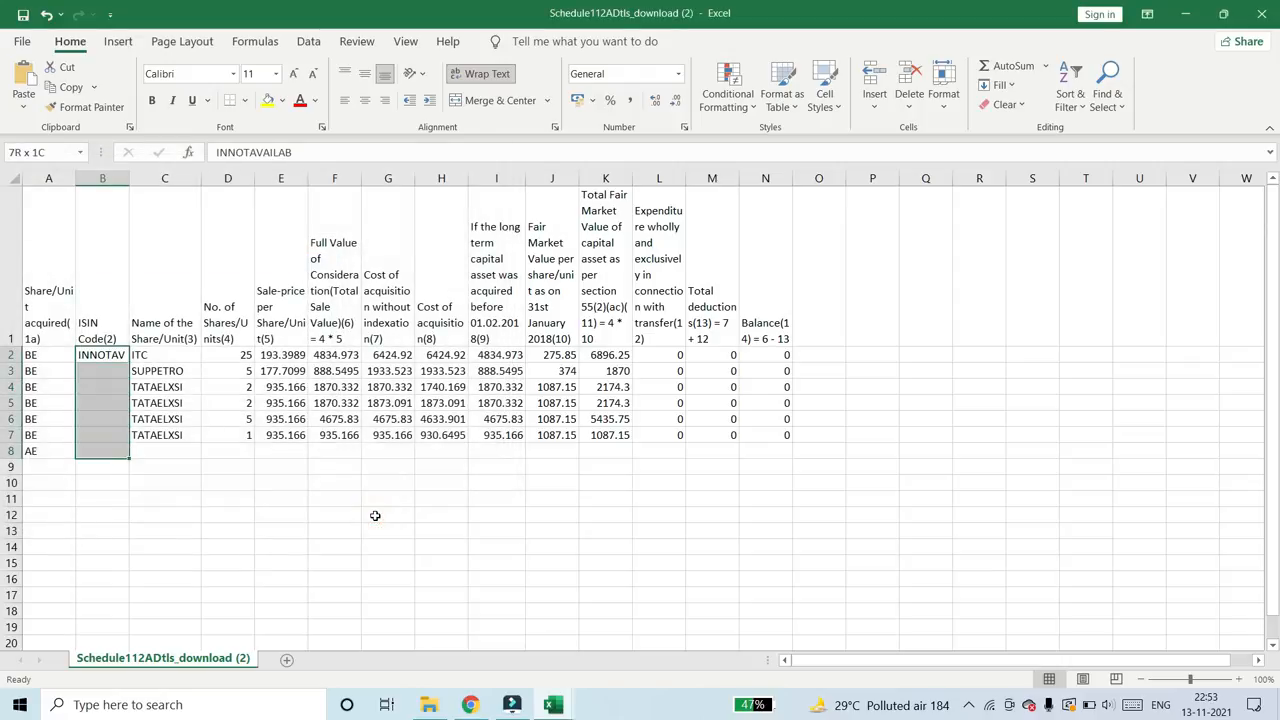
key("ctrl+d")
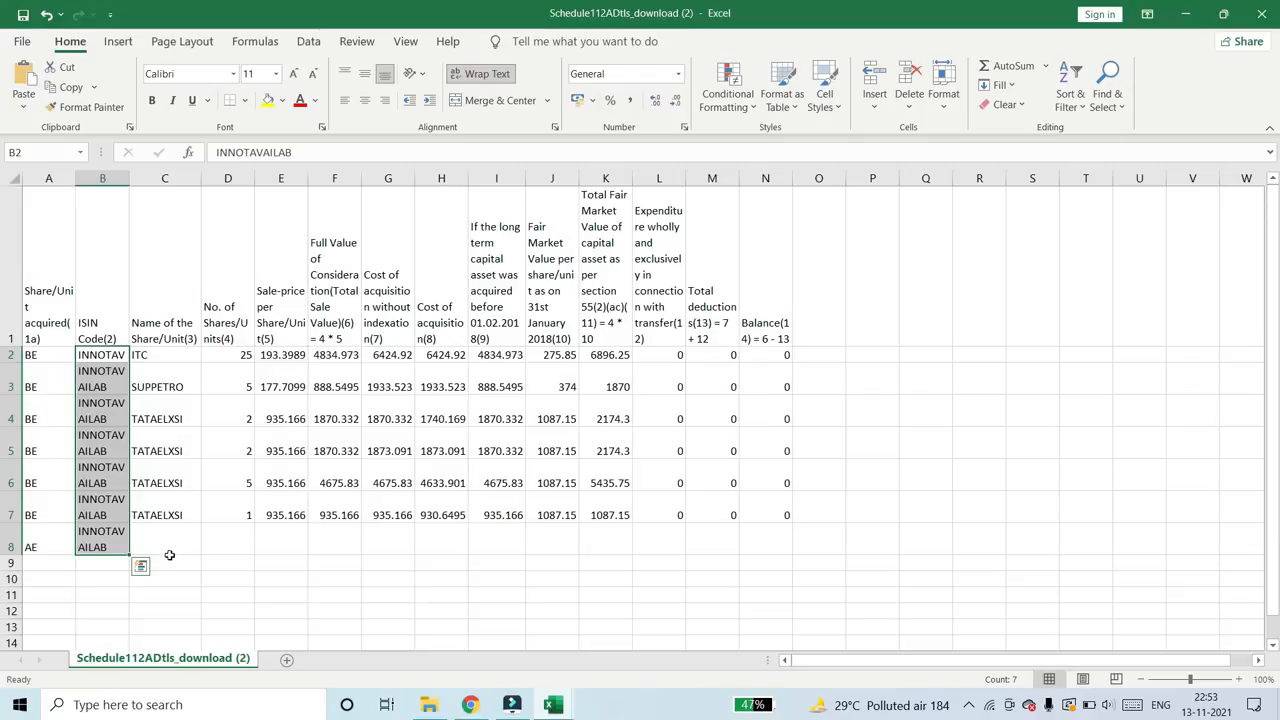
- Copy the word CONSOLIDATED from the column 3 rule in the CSV instructions PDF in Chrome for the AE row's share name
left_click(166, 541)
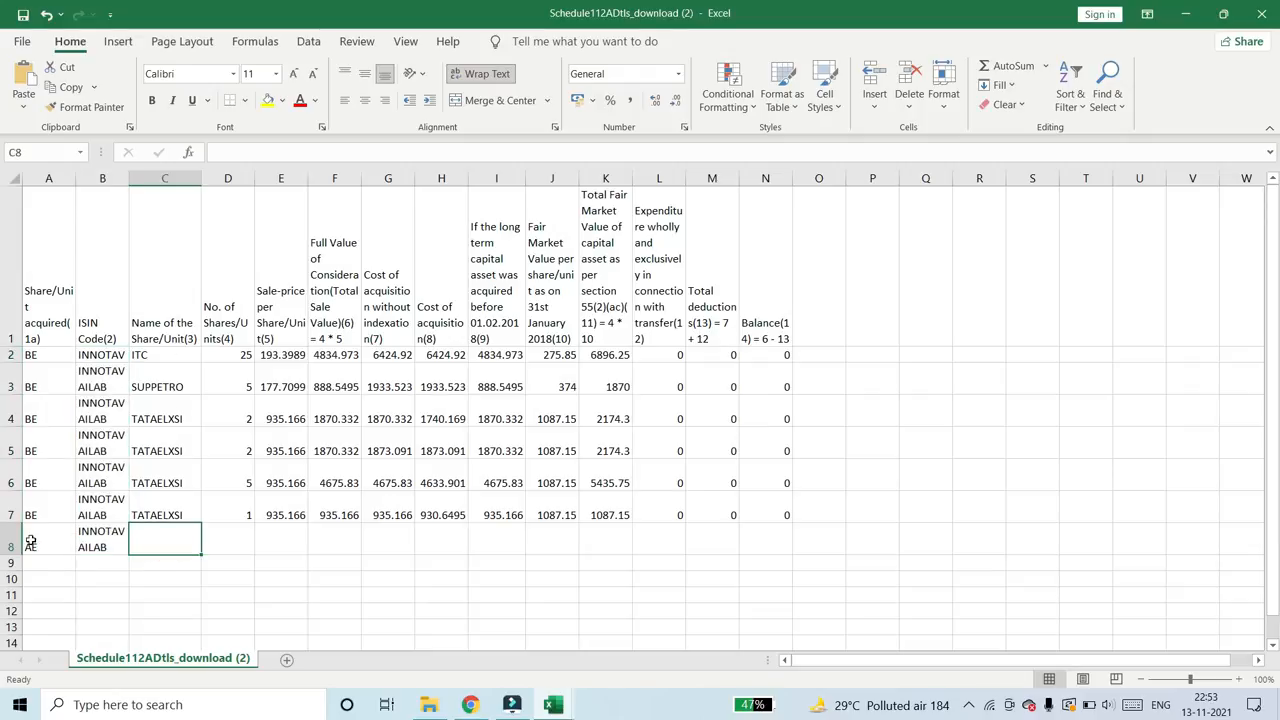
left_click_drag(30, 541, 153, 549)
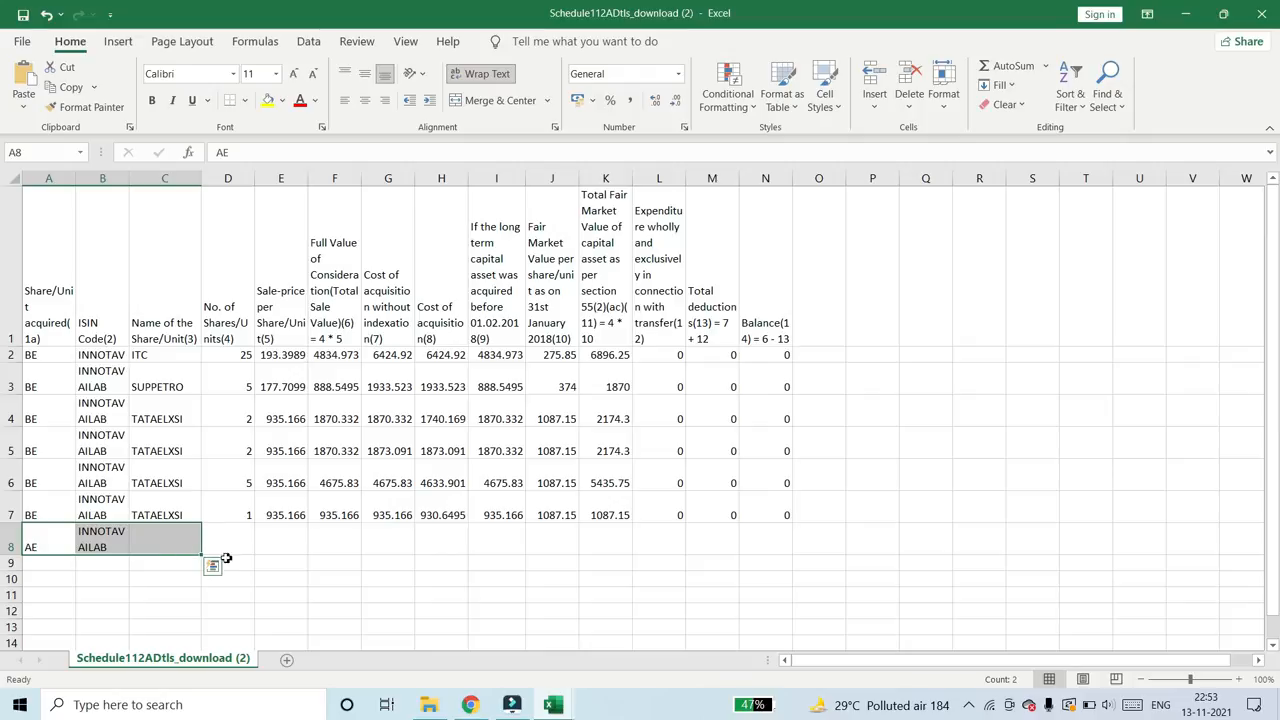
left_click(182, 545)
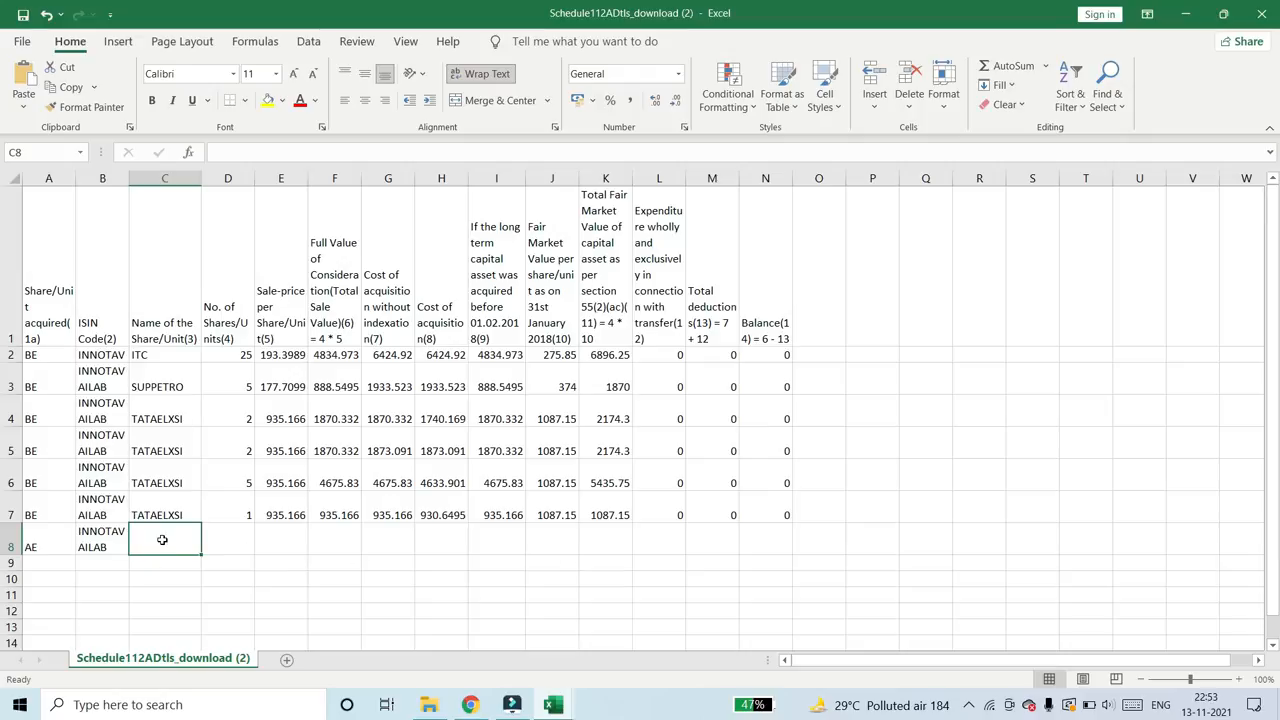
left_click(147, 329)
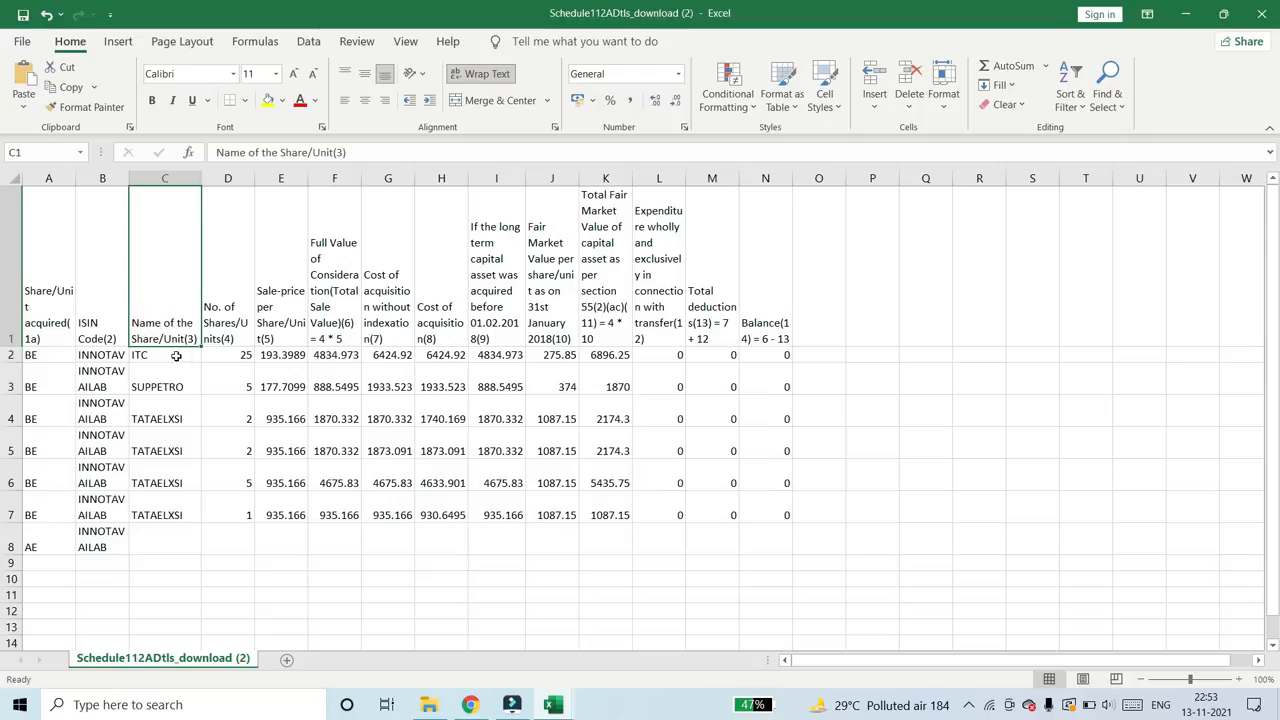
key("alt+Tab")
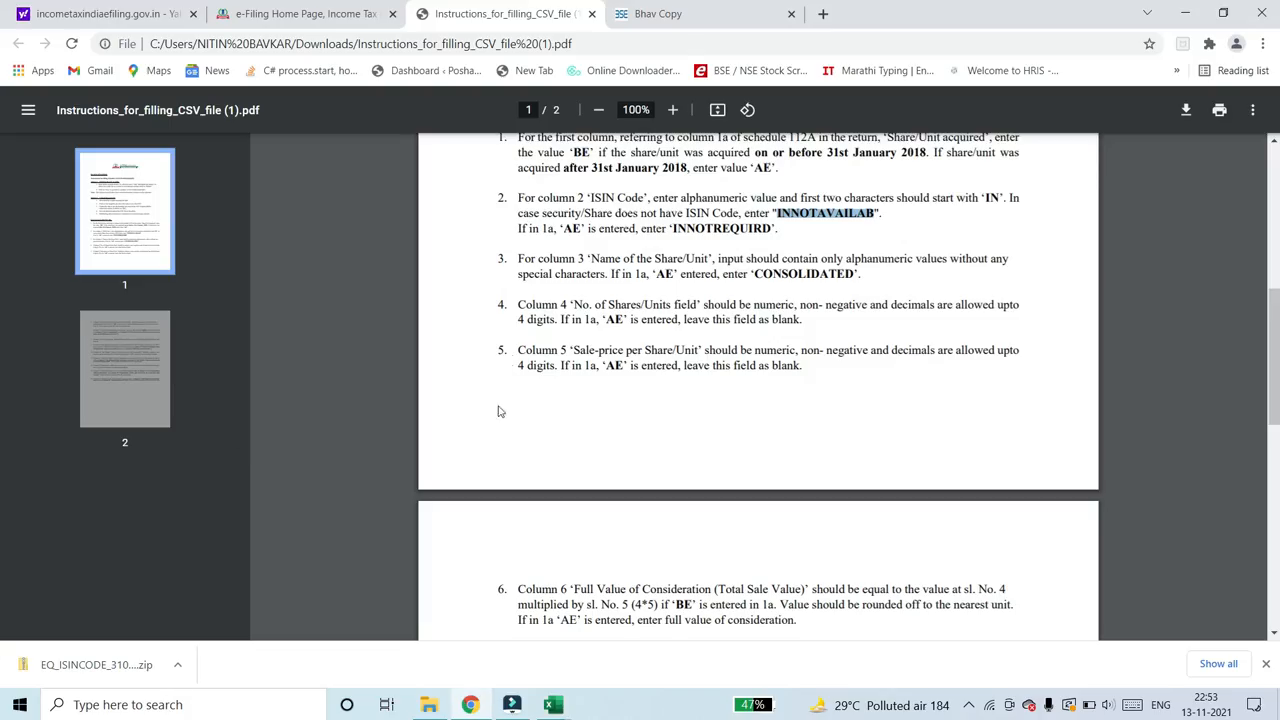
double_click(525, 259)
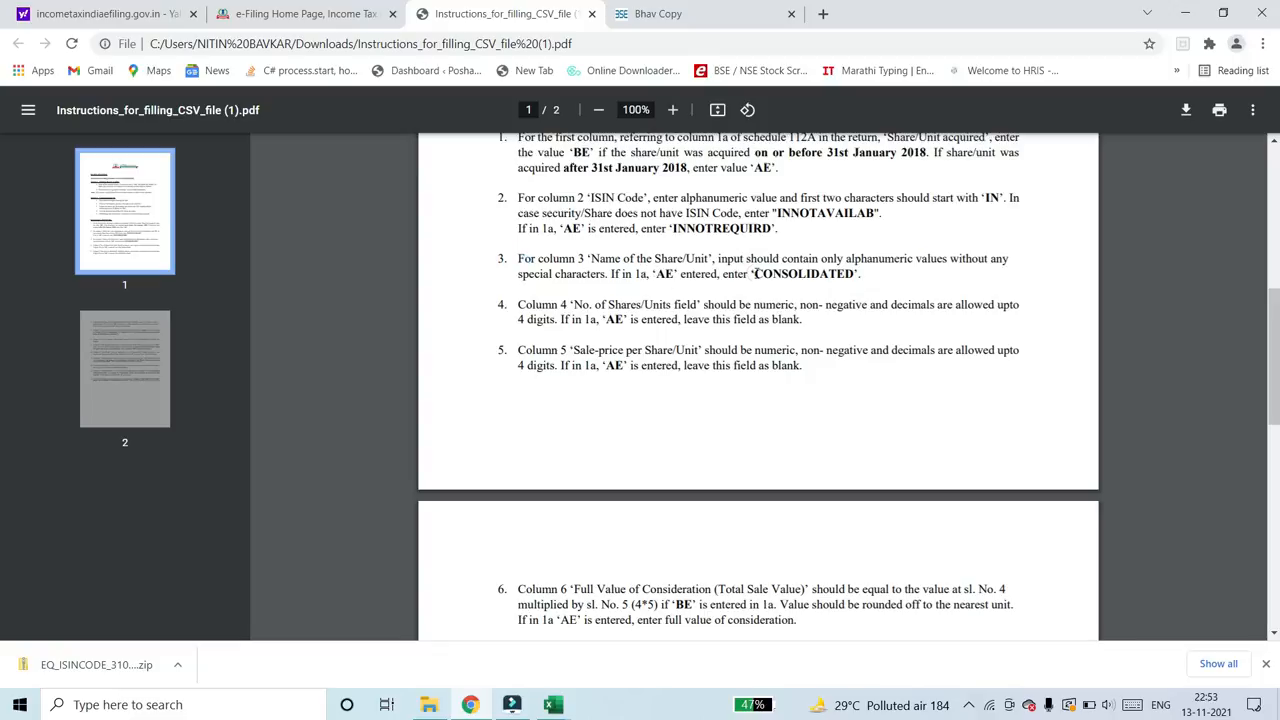
left_click_drag(756, 273, 842, 277)
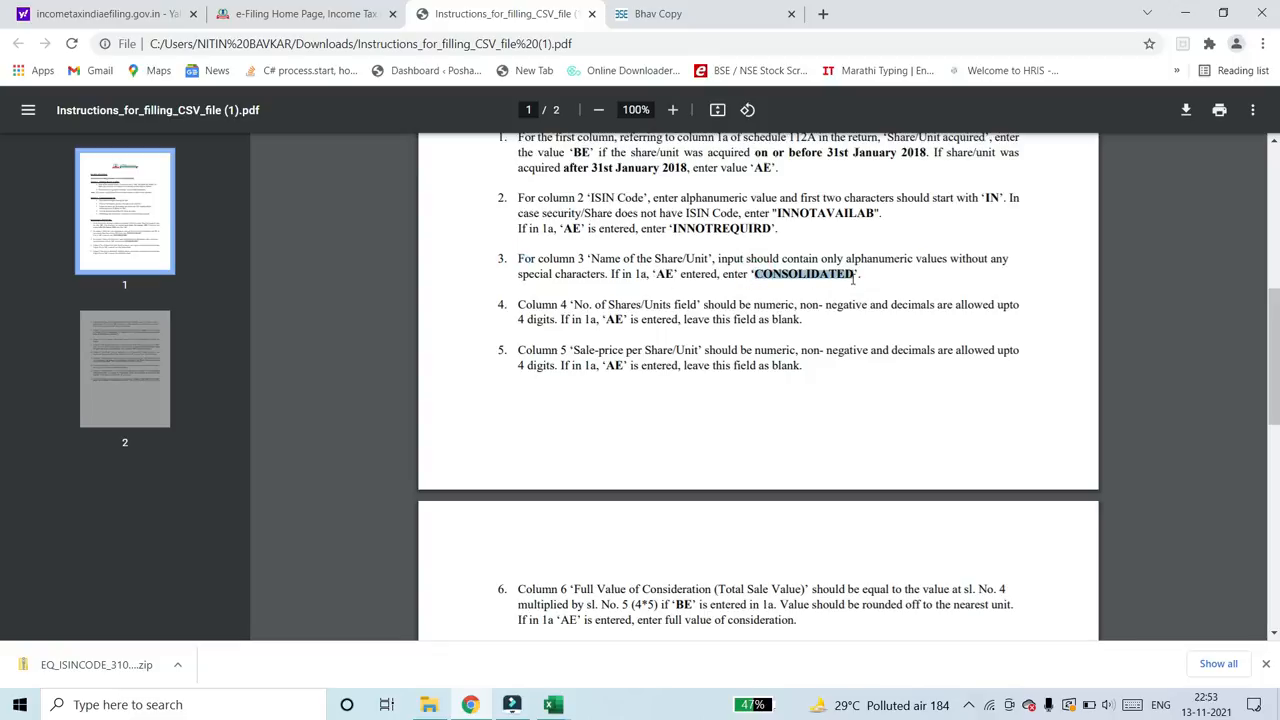
right_click(850, 273)
left_click(872, 287)
key("alt+Tab")
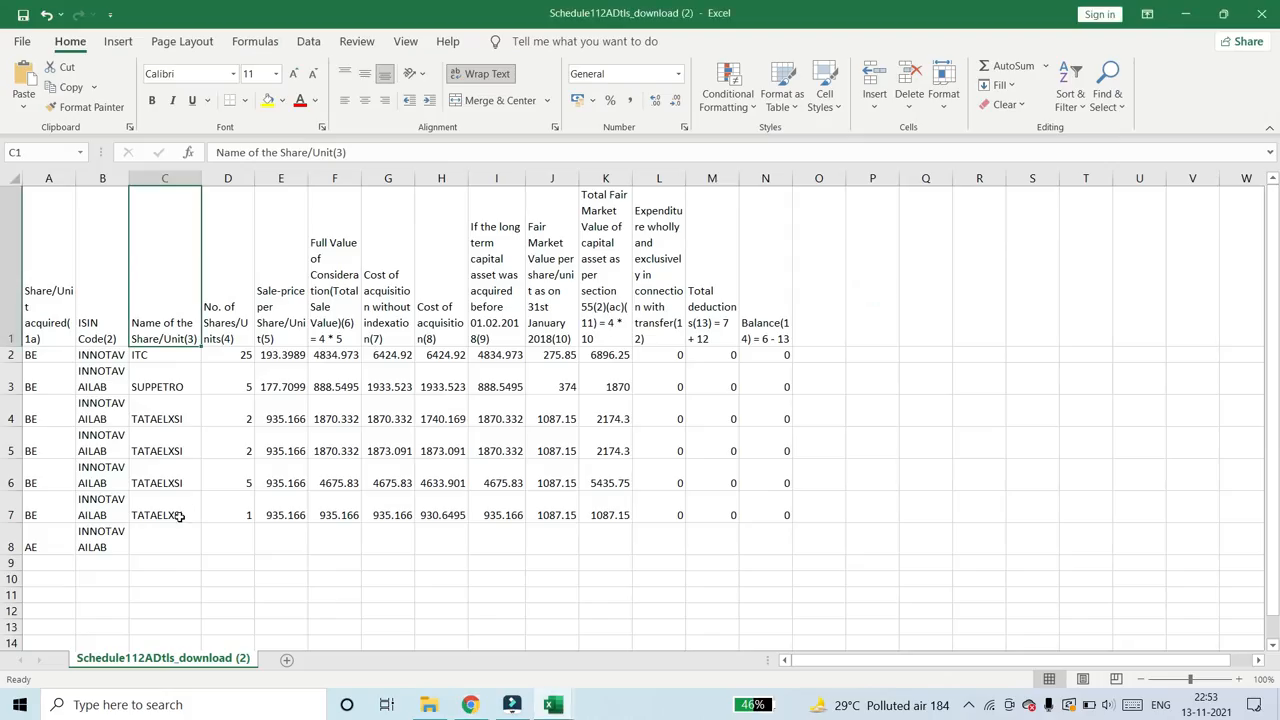
- Paste CONSOLIDATED as plain text into C8 in the Schedule 112A workbook, leaving D8 and E8 blank
left_click(177, 526)
right_click(177, 526)
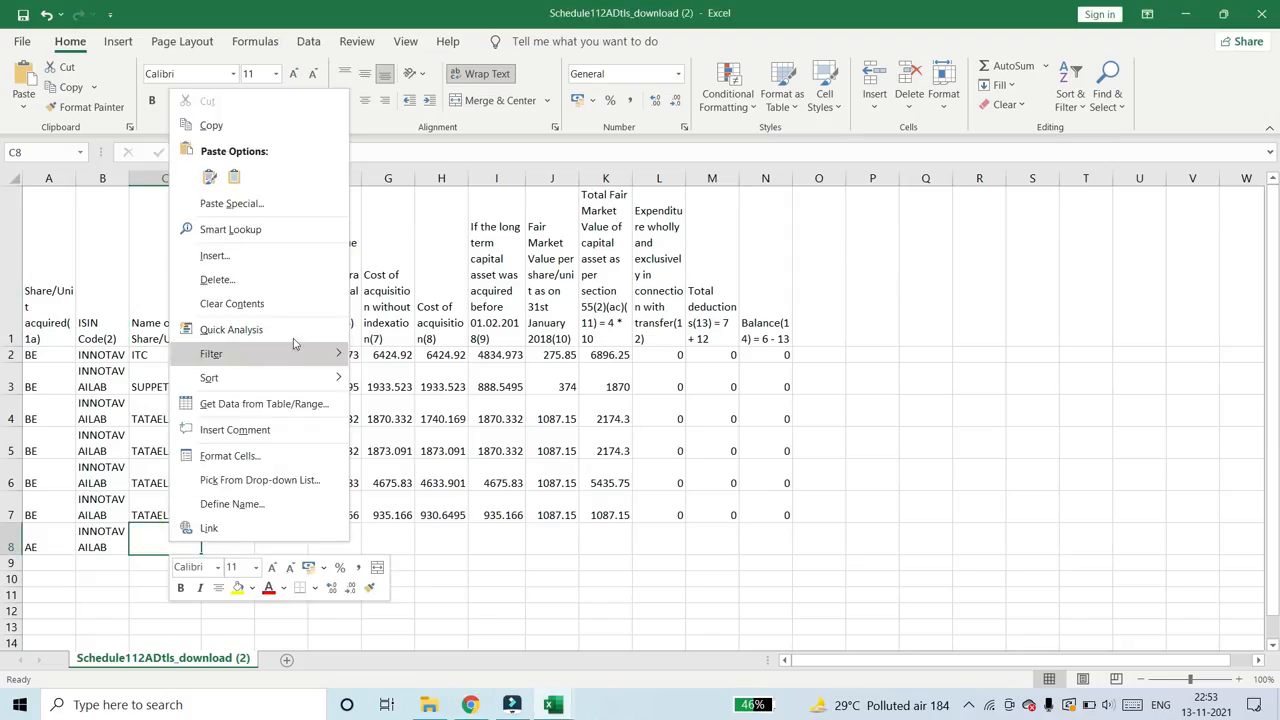
left_click(297, 205)
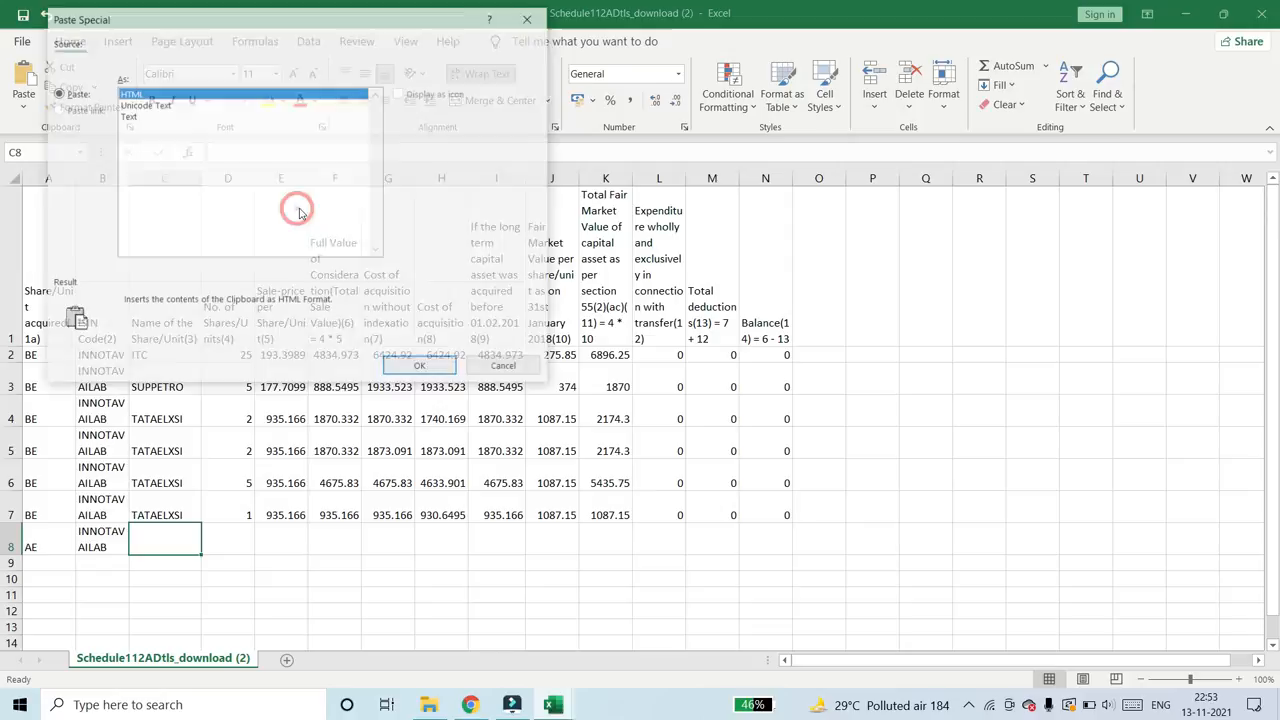
left_click(128, 116)
left_click(422, 367)
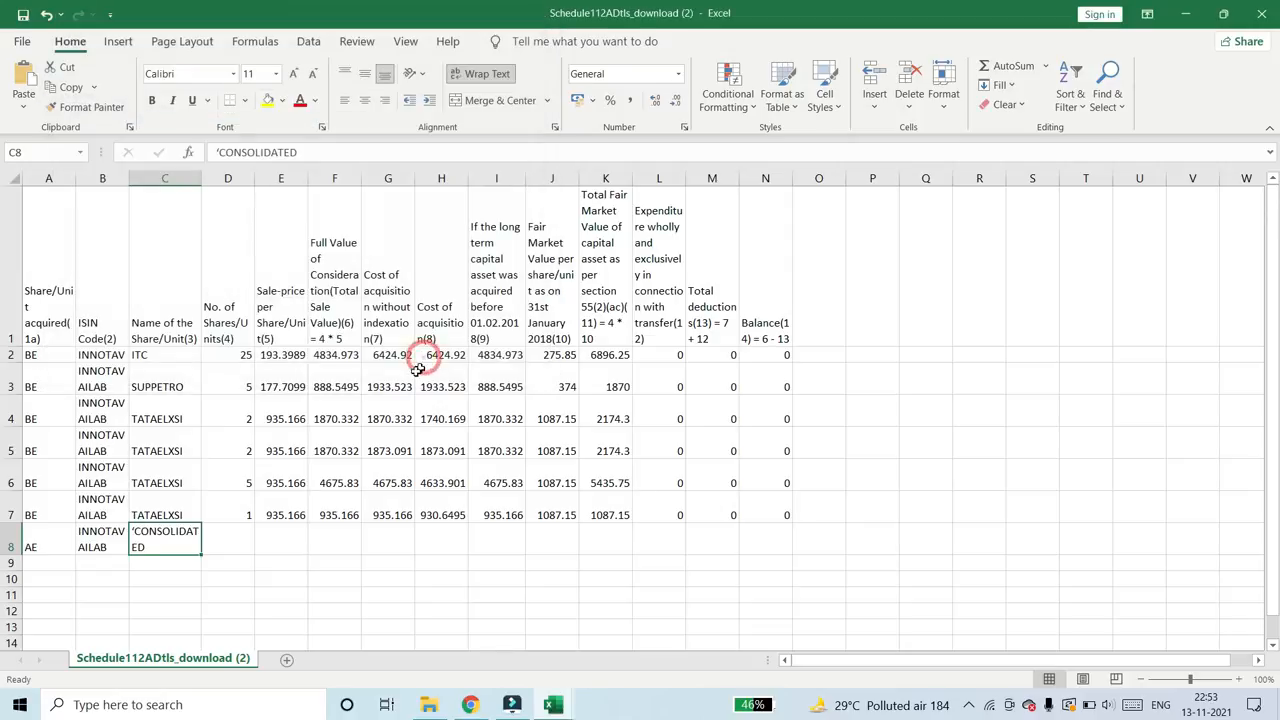
left_click(241, 540)
left_click(286, 540)
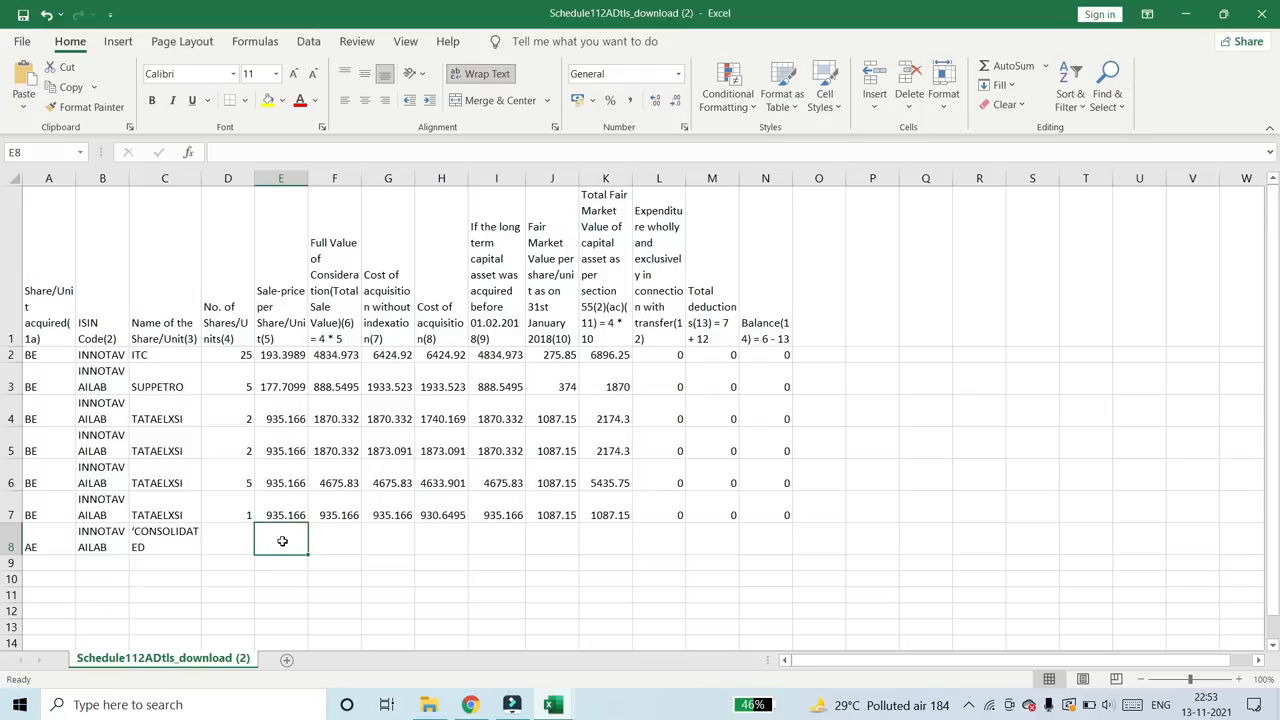
- Filter BuyDate in the Sharekhan CL workbook to show all dates except 20171009, 20171201, 20171204, 20171205 and 20171222
left_click(345, 292)
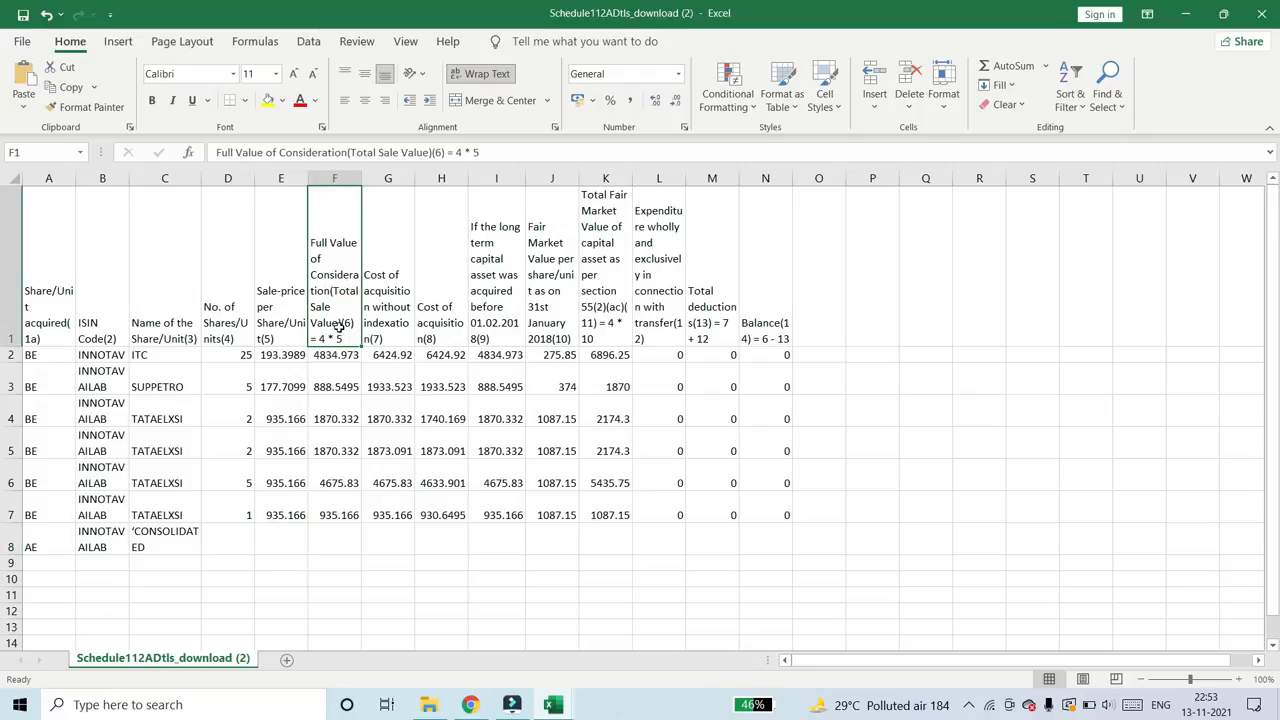
left_click(332, 543)
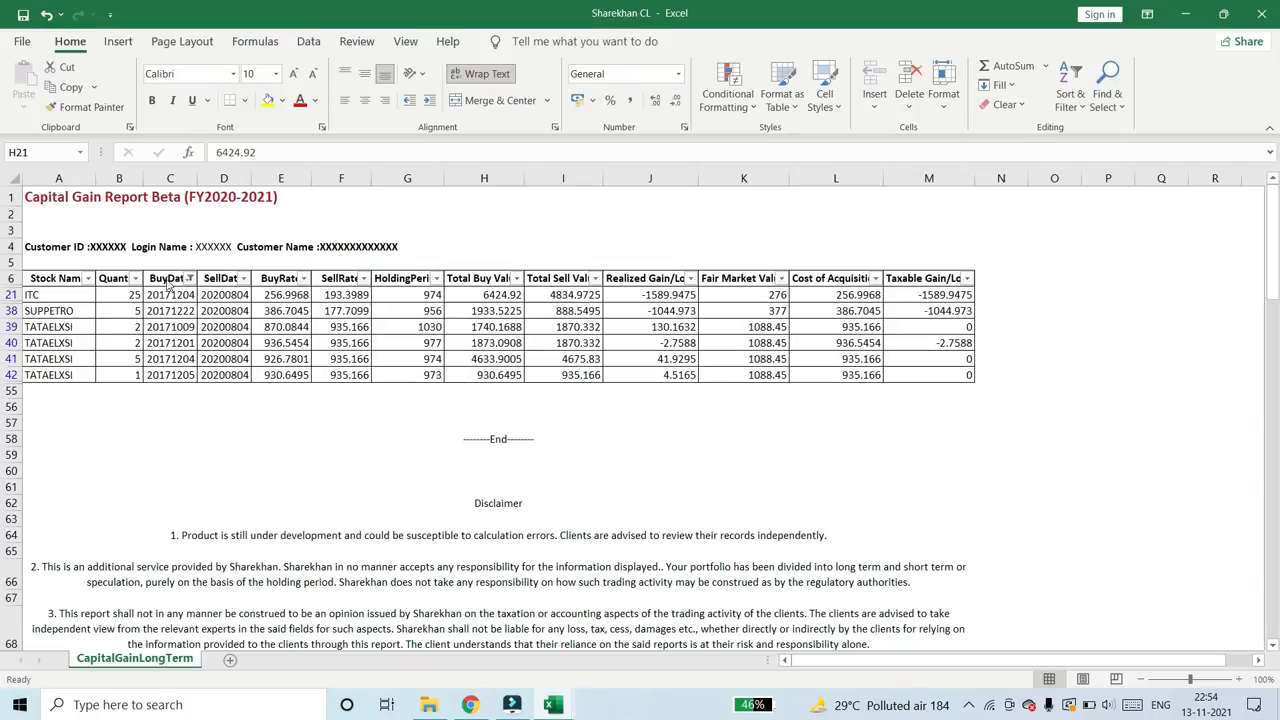
key("ctrl+shift+Down")
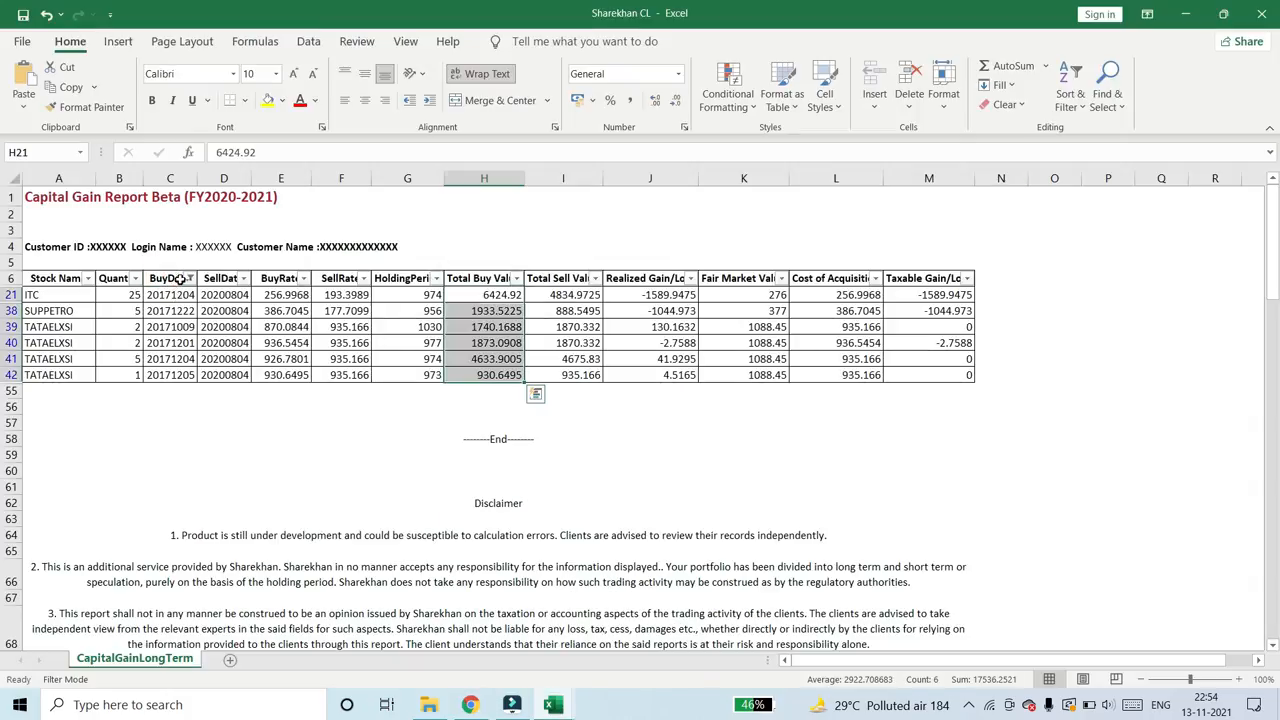
left_click(178, 280)
left_click(189, 278)
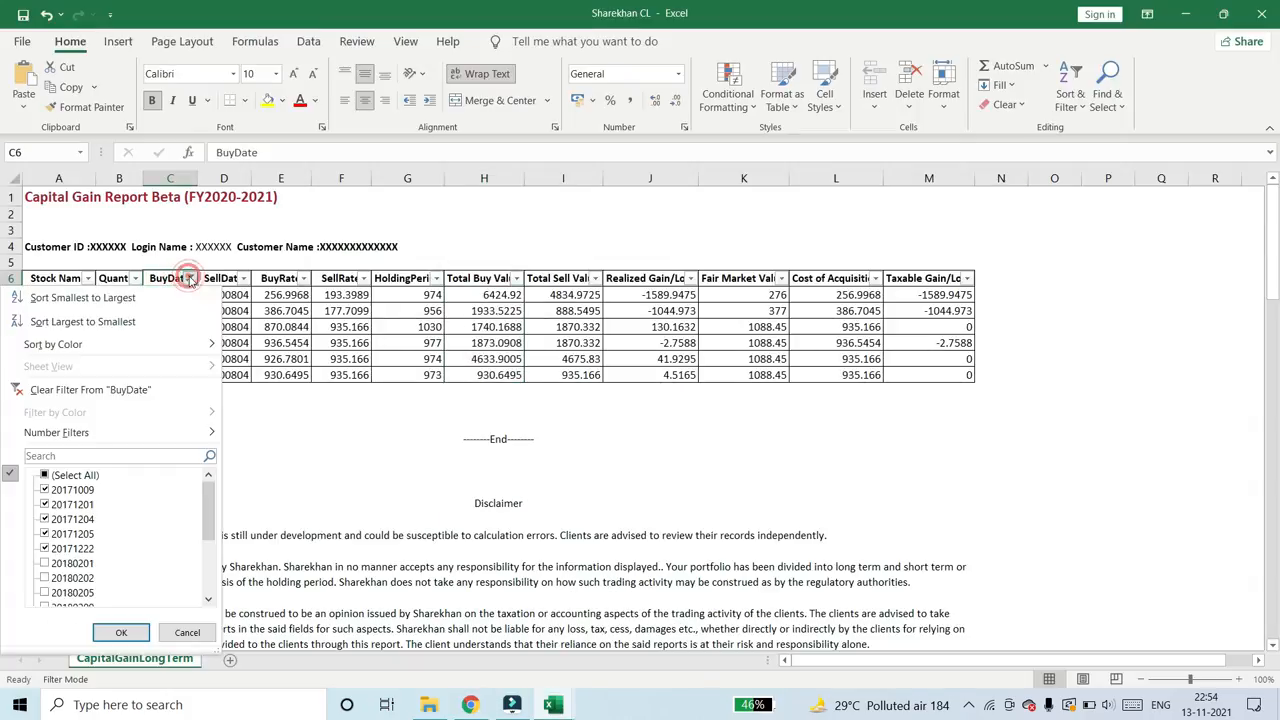
left_click(67, 477)
left_click(63, 490)
left_click(60, 503)
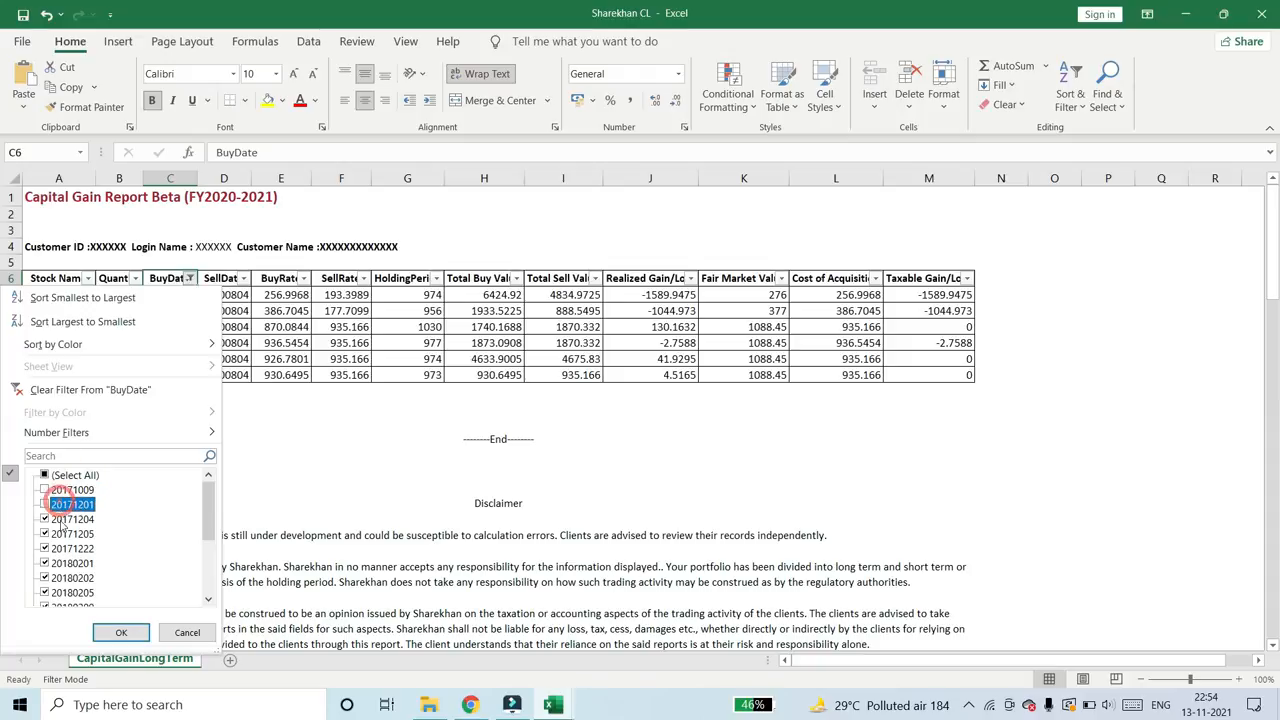
left_click(61, 519)
left_click(61, 534)
left_click(61, 548)
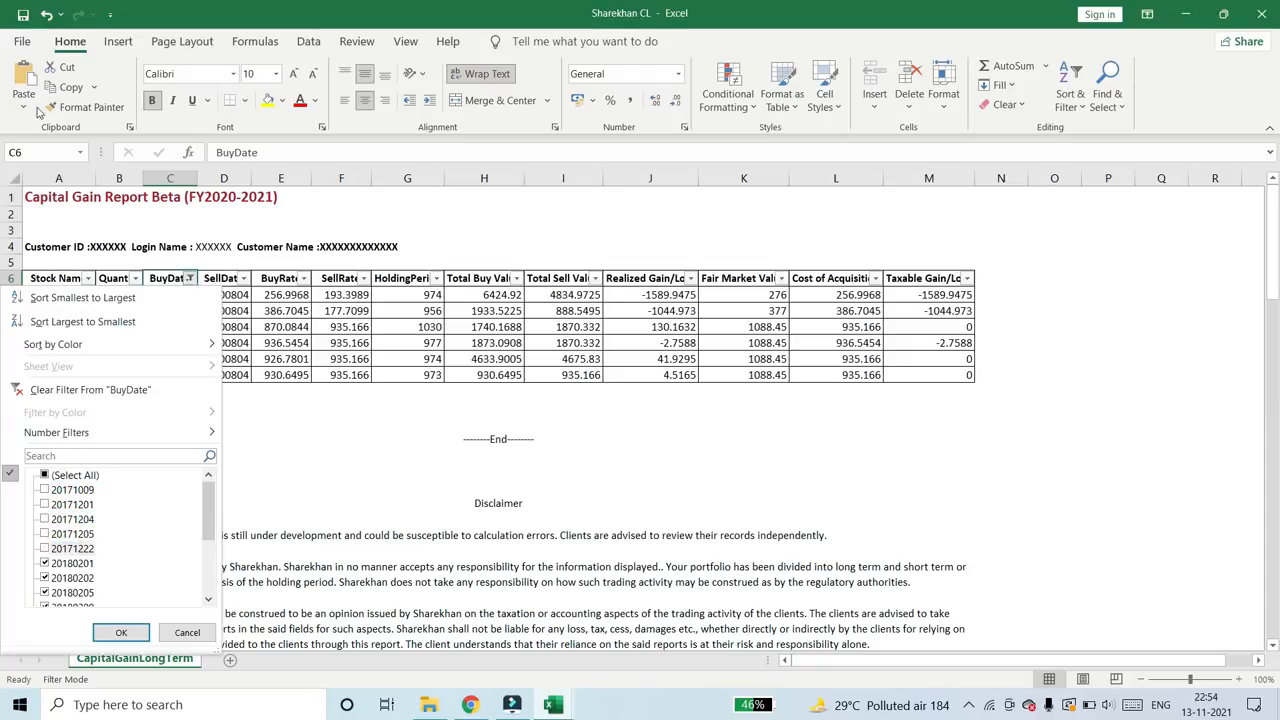
left_click(121, 632)
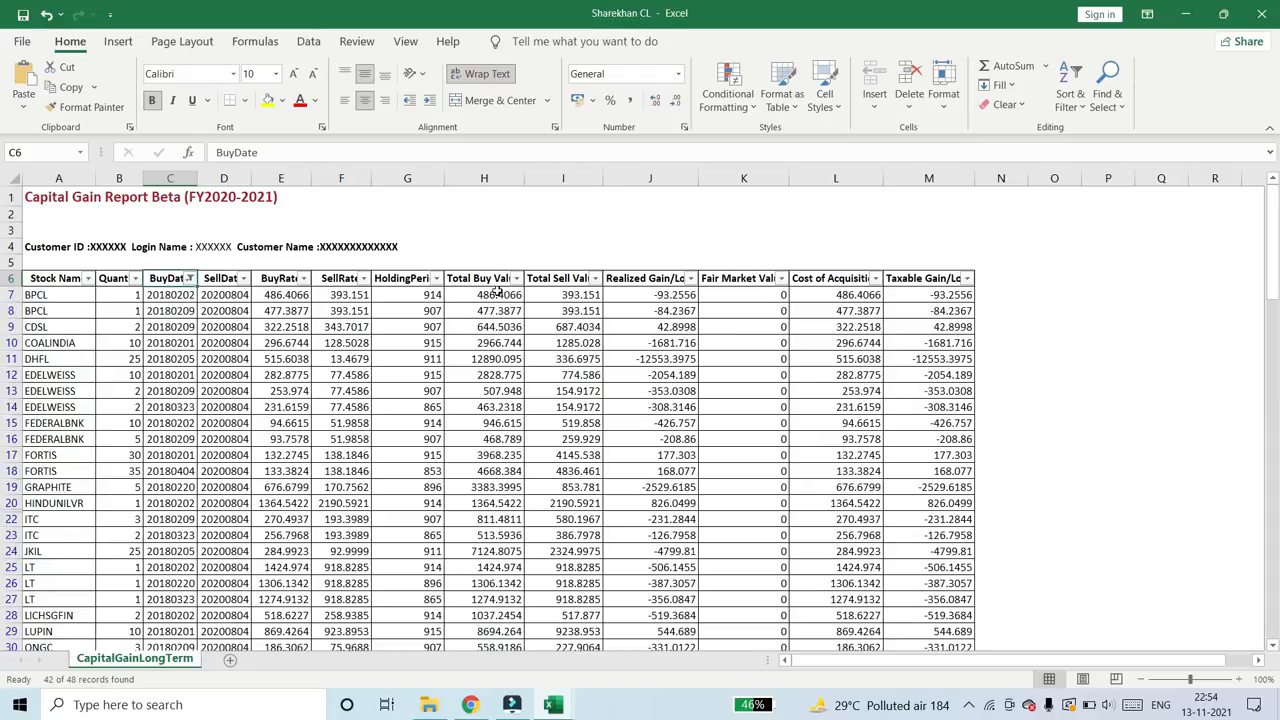
- Sum the filtered Total Sell Value entries in rows 7 to 53 and enter 74450 in F8 of the Schedule 112A sheet
left_click_drag(552, 294, 568, 614)
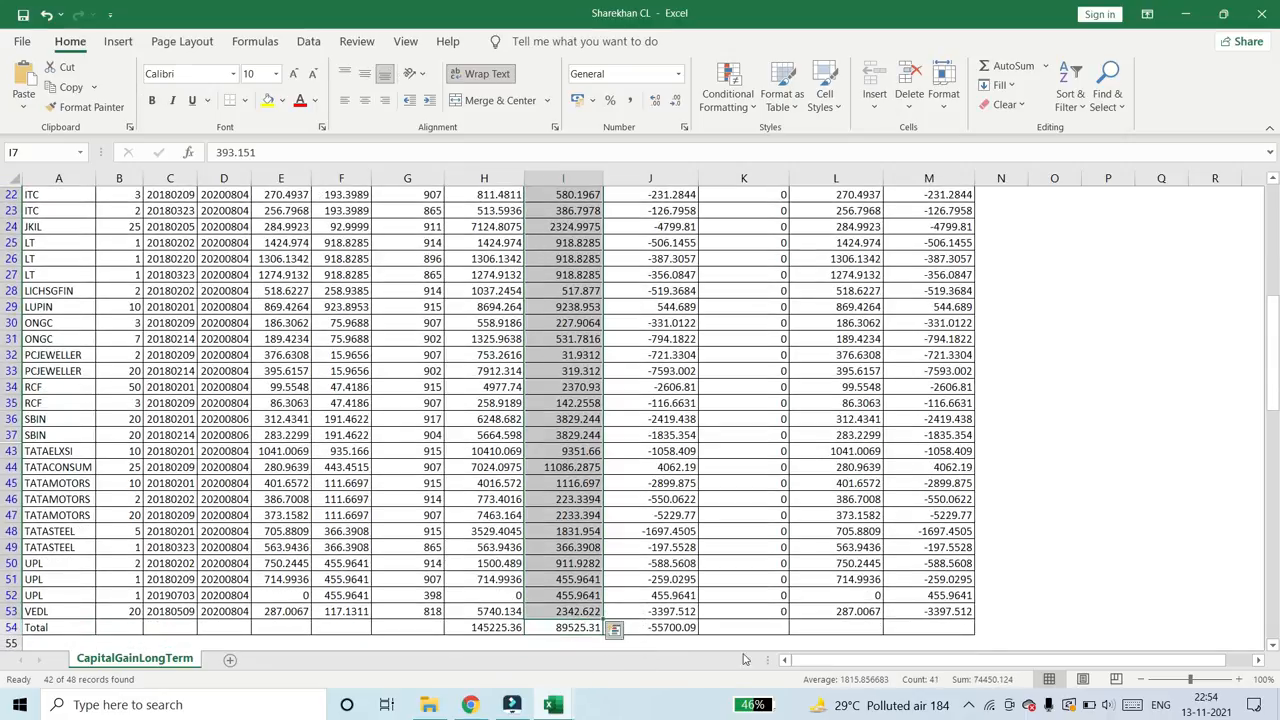
key("alt+Tab")
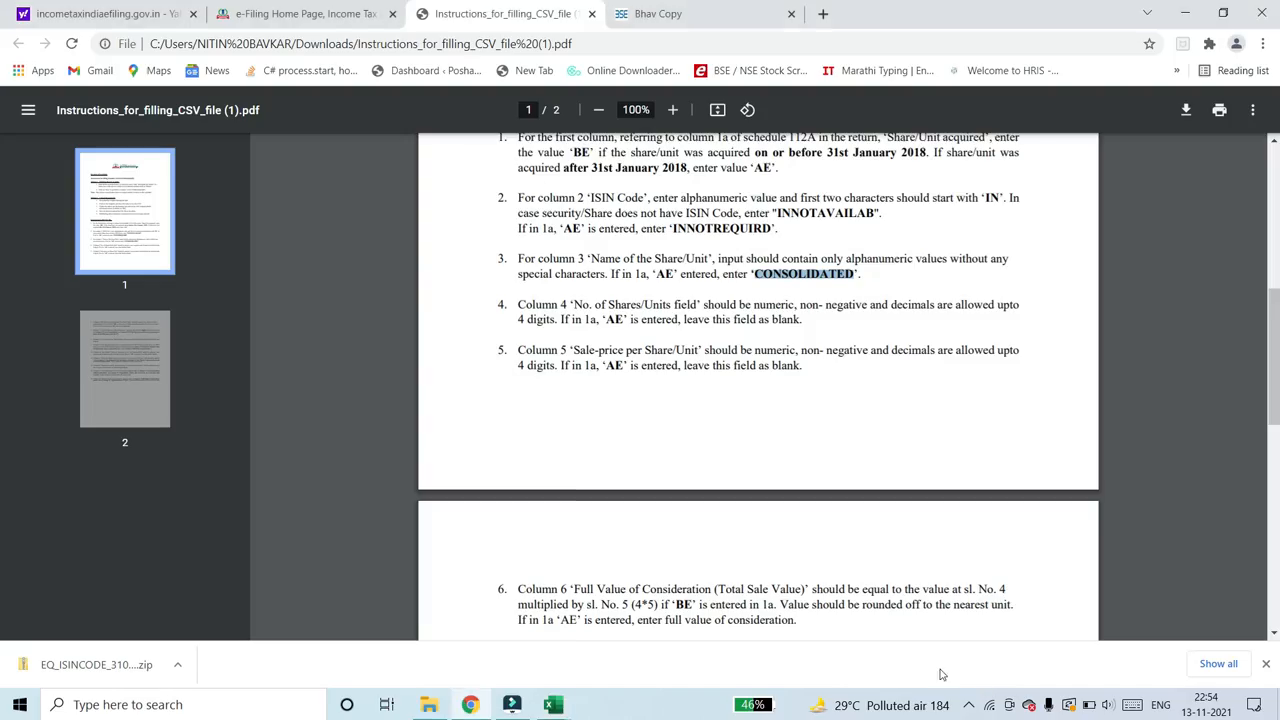
key("alt+Tab")
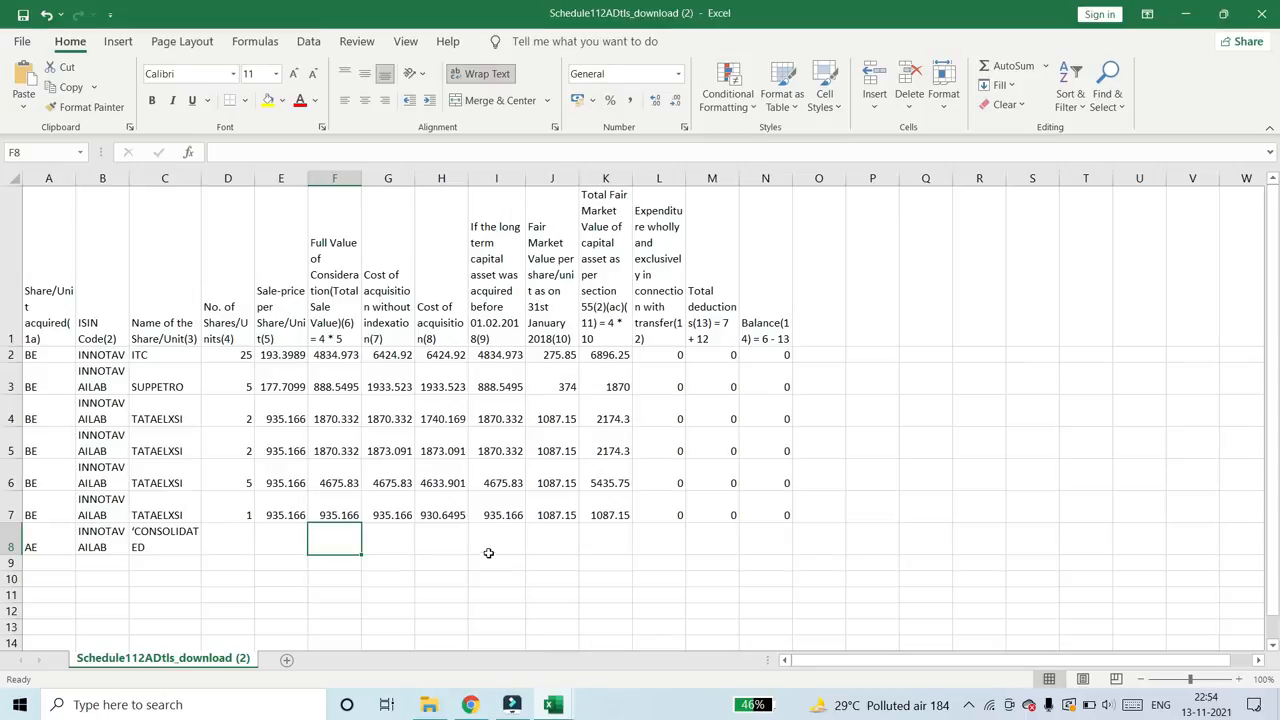
type("74450")
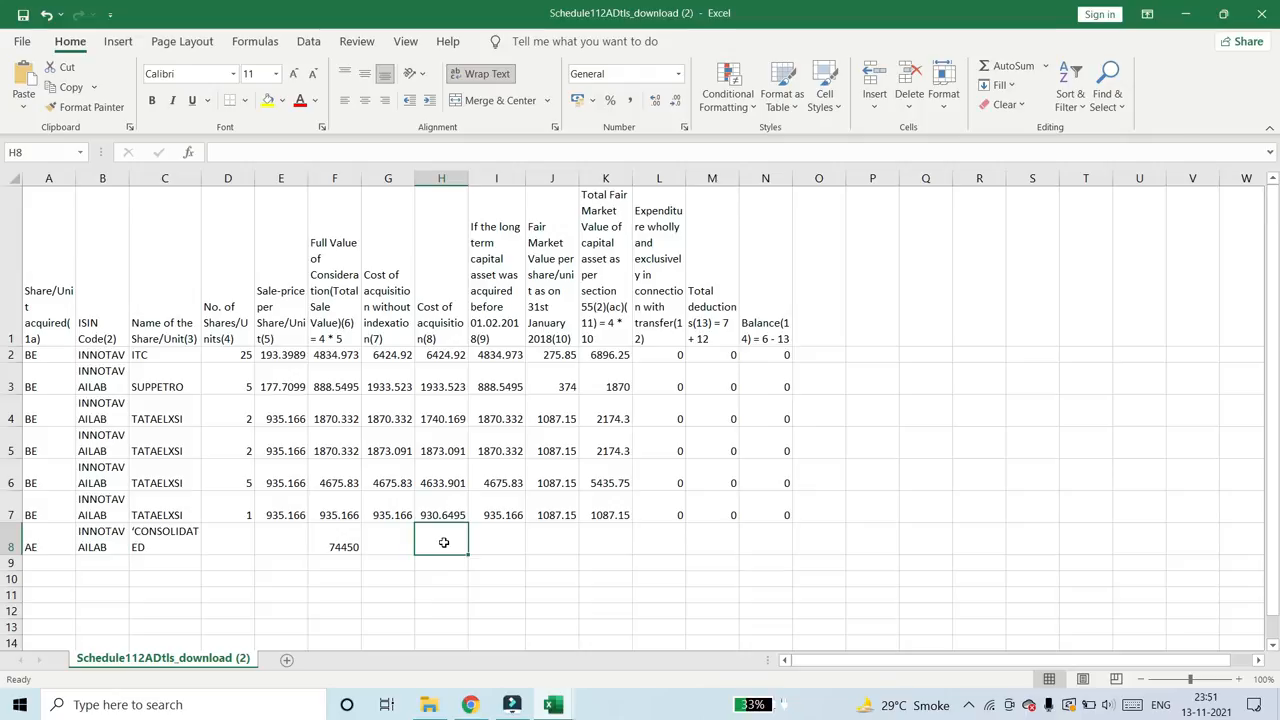
- Sum the filtered Total Buy Value entries in rows 7 to 53 and enter 127689 as the AE row's cost of acquisition in H8
key("alt+Tab")
scroll(489, 412, "up", 10)
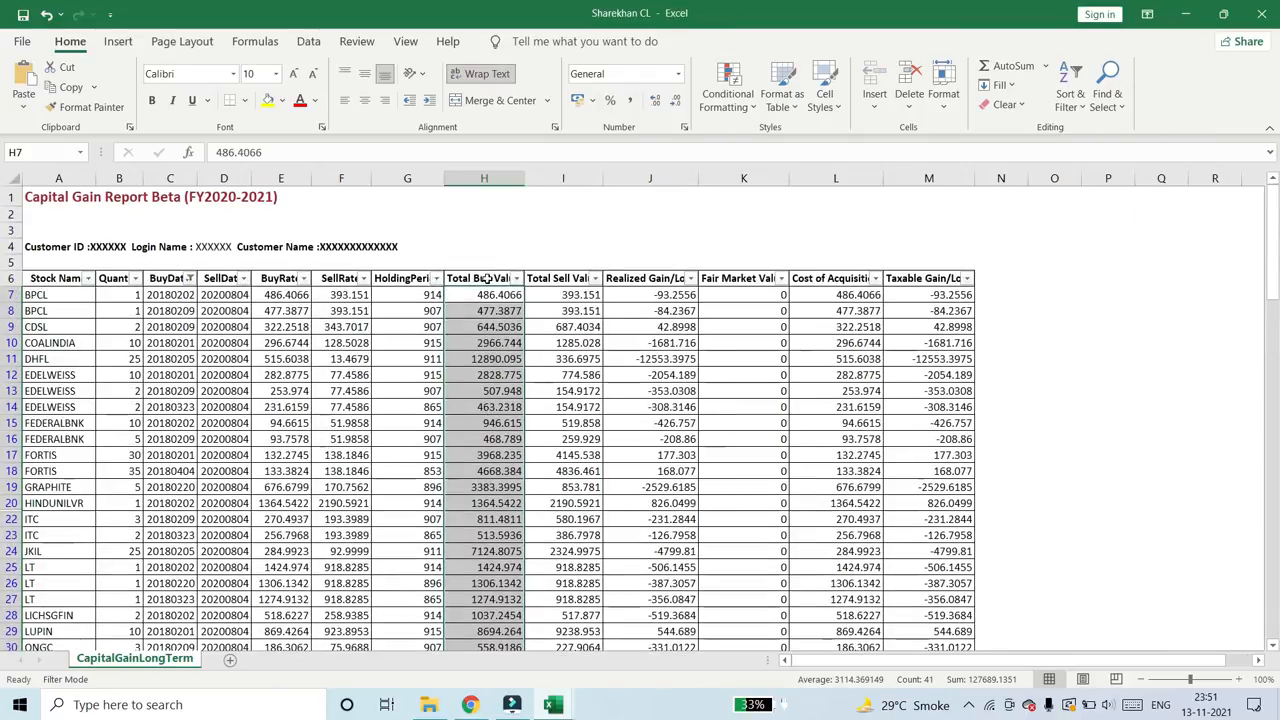
scroll(486, 408, "down", 10)
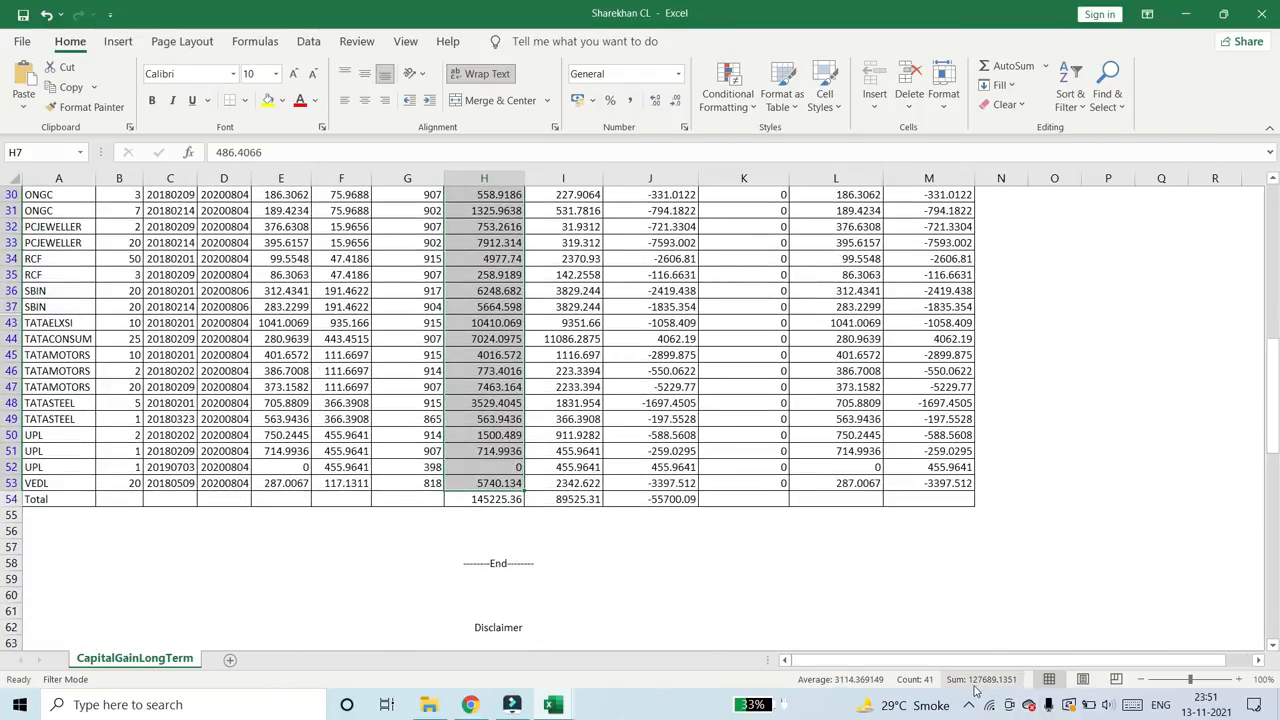
key("alt+Tab")
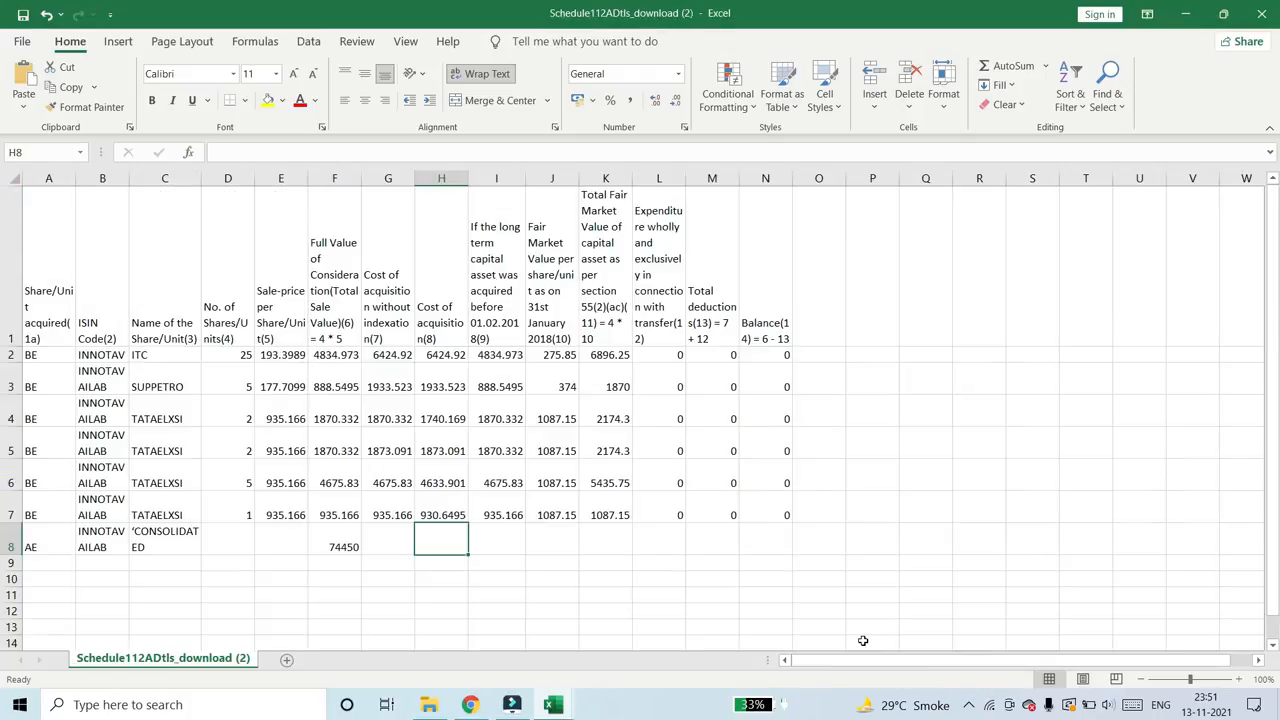
type("12")
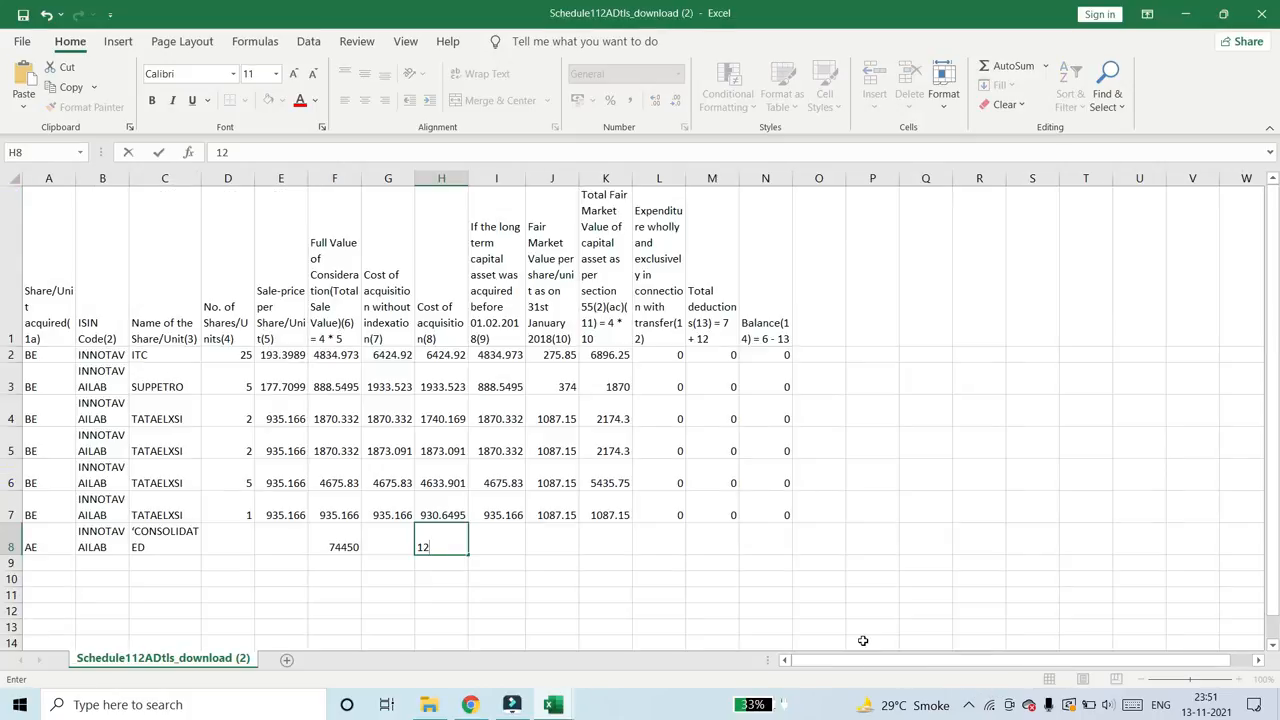
type("7689")
key("Tab")
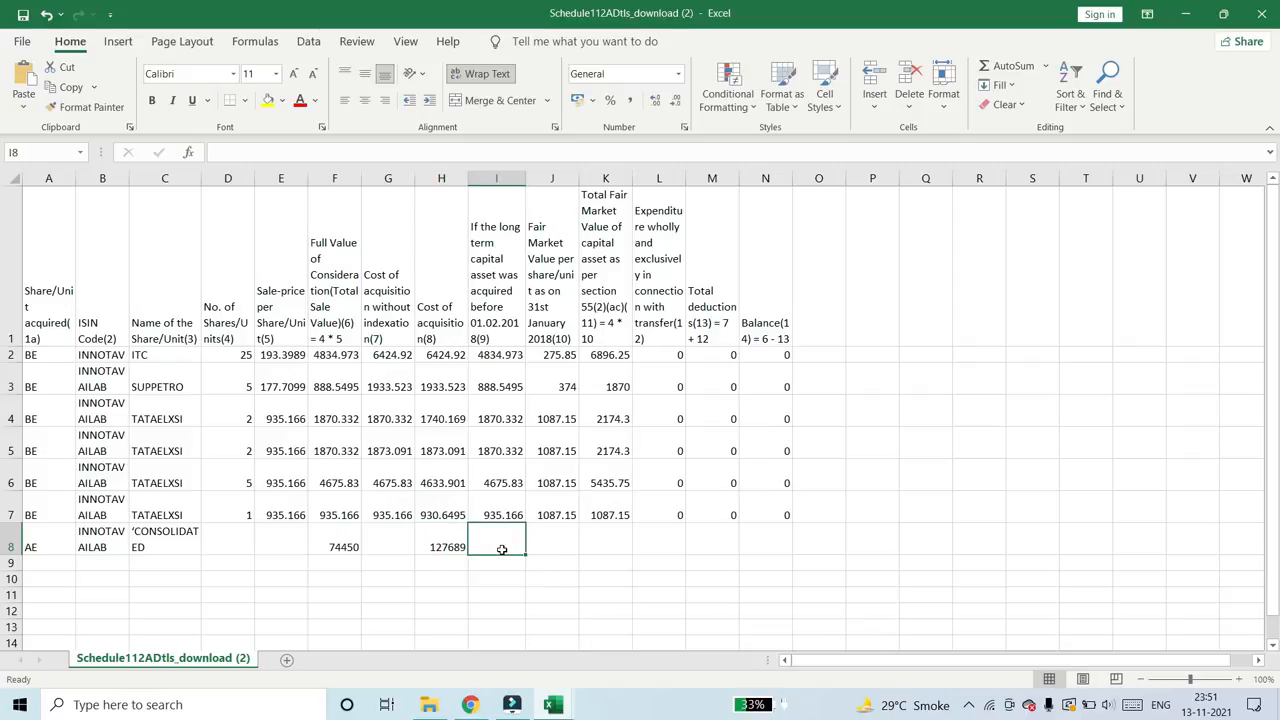
- Enter 0 for expenditure, total deductions and balance in L8, M8 and N8 of the consolidated AE row
left_click(669, 548)
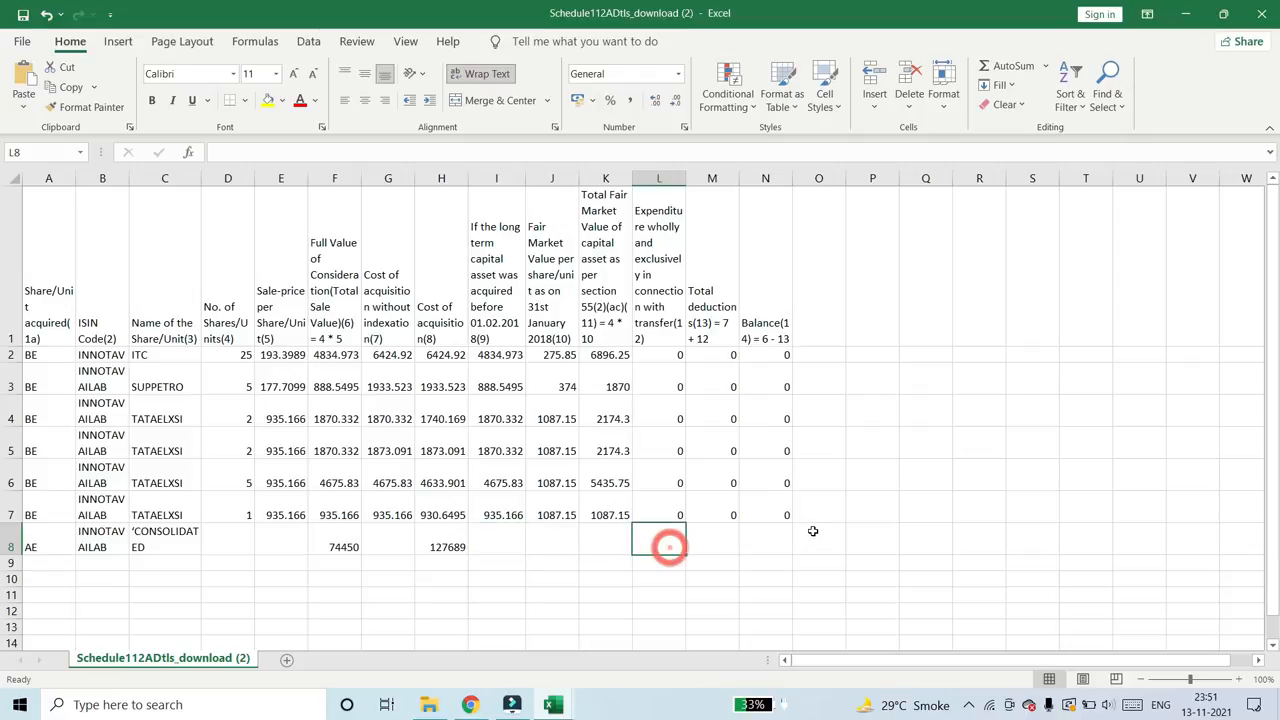
type("0")
key("Tab")
type("0")
key("Tab")
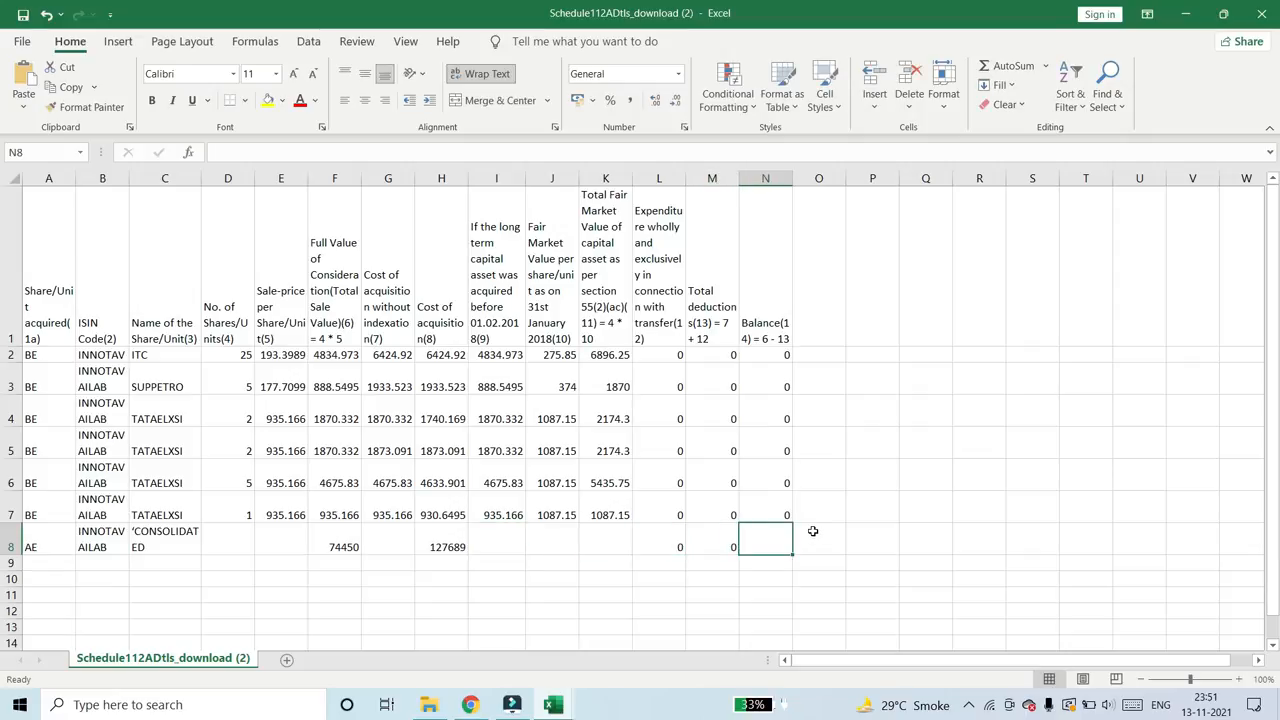
type("0")
key("Tab")
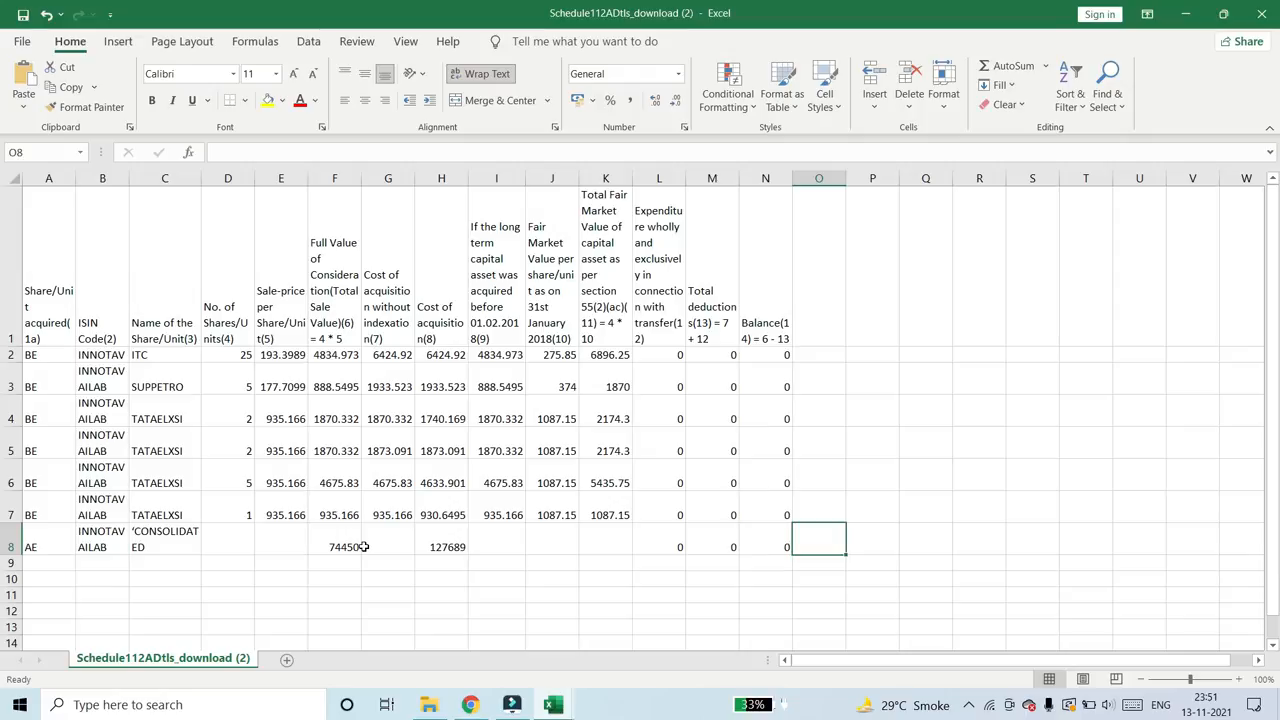
- Close the Schedule112ADtls_download (2) and Sharekhan CL workbooks, answering the prompt for each
left_click(22, 38)
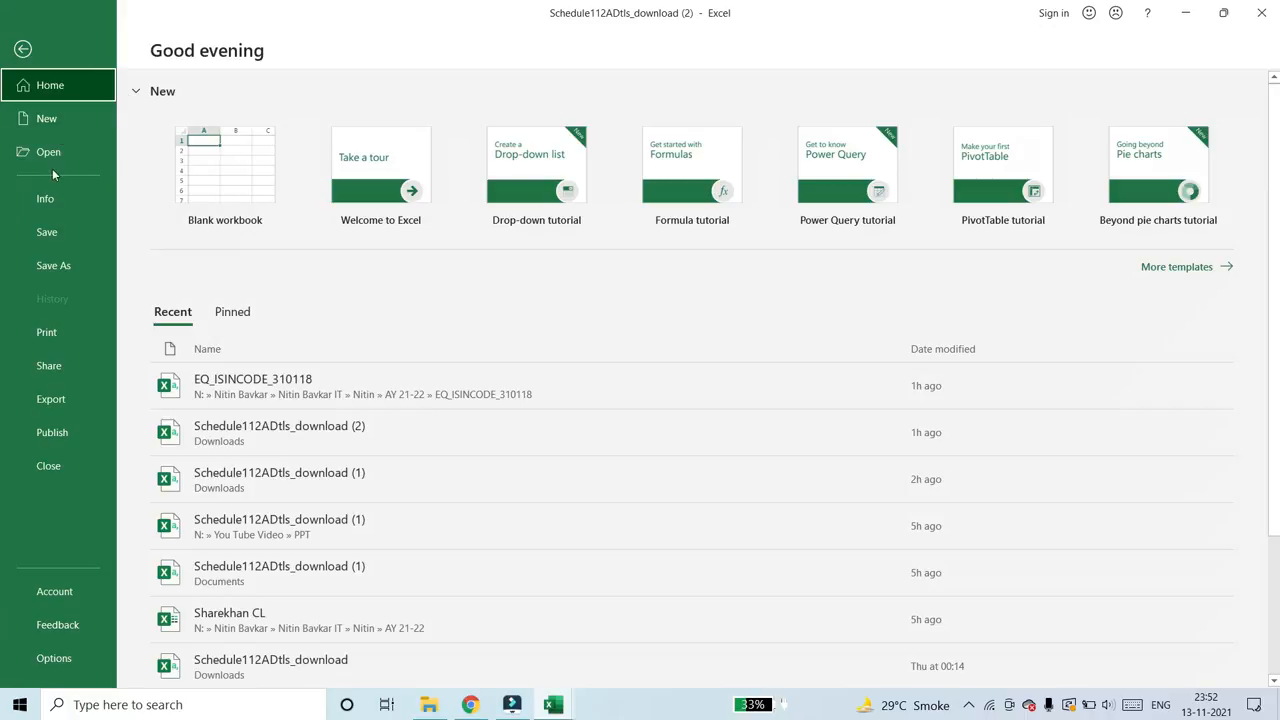
key("Escape")
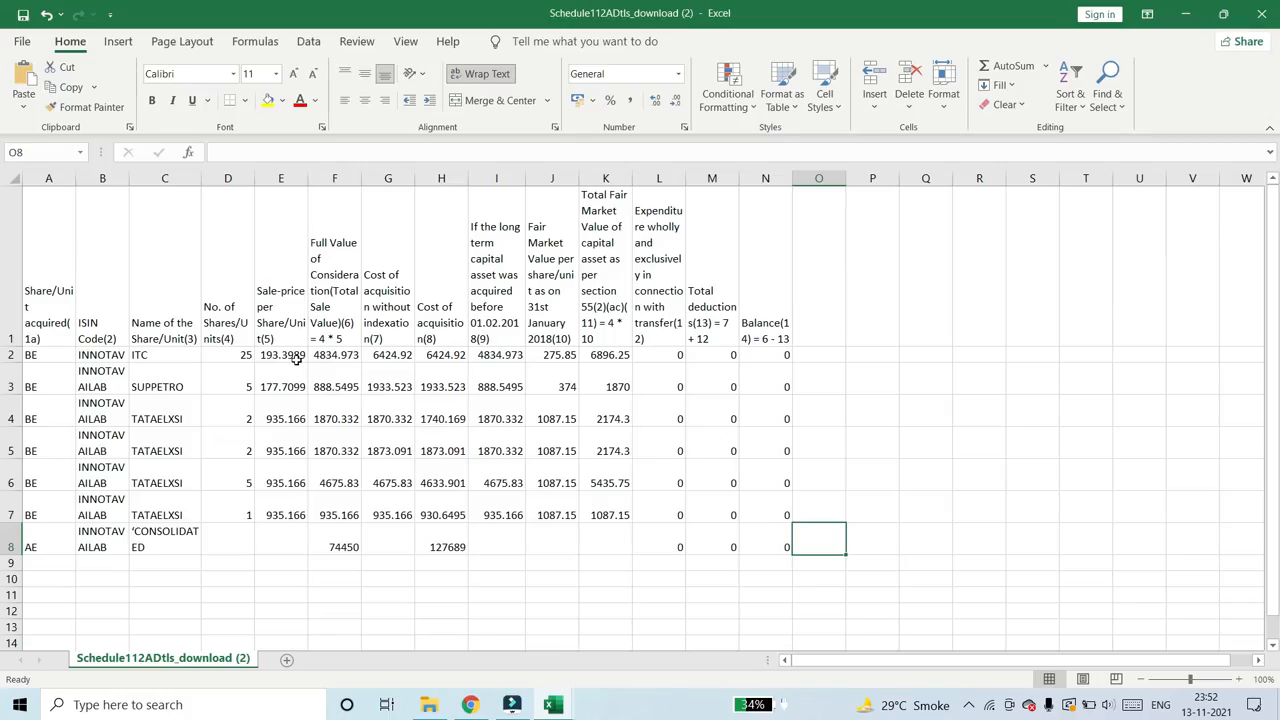
left_click(1272, 10)
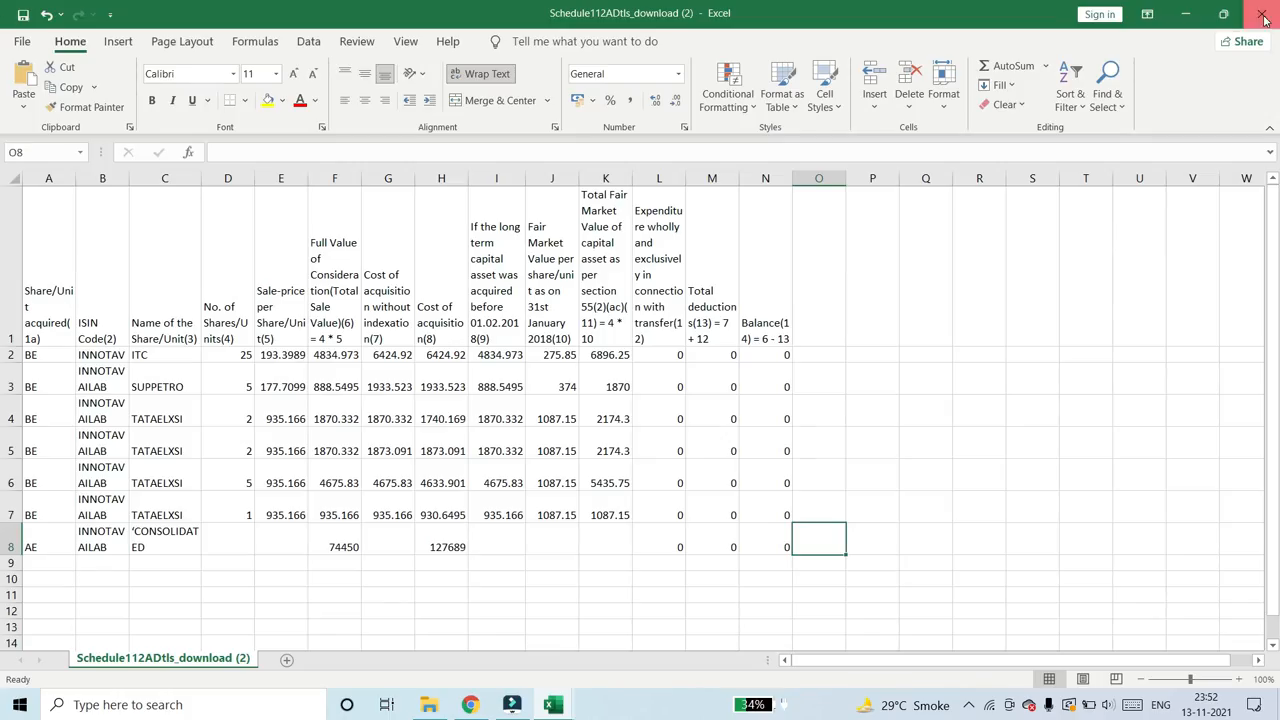
left_click(526, 399)
left_click(1262, 13)
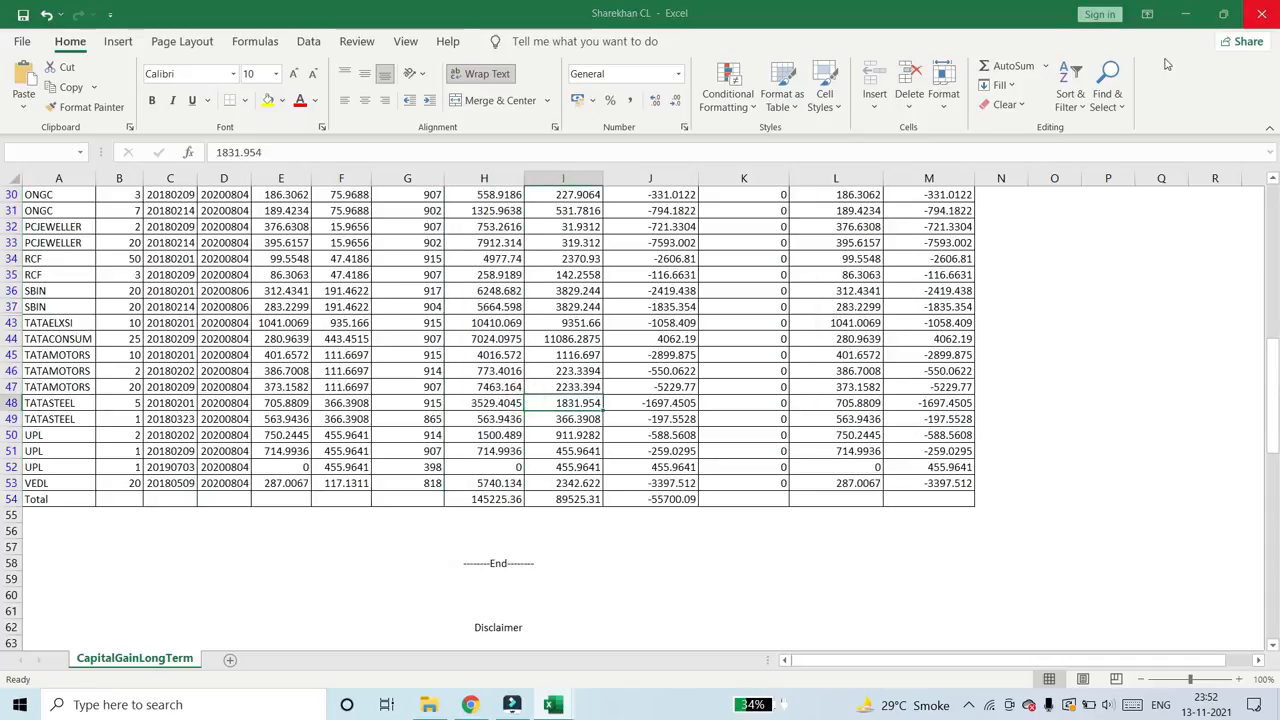
left_click(574, 390)
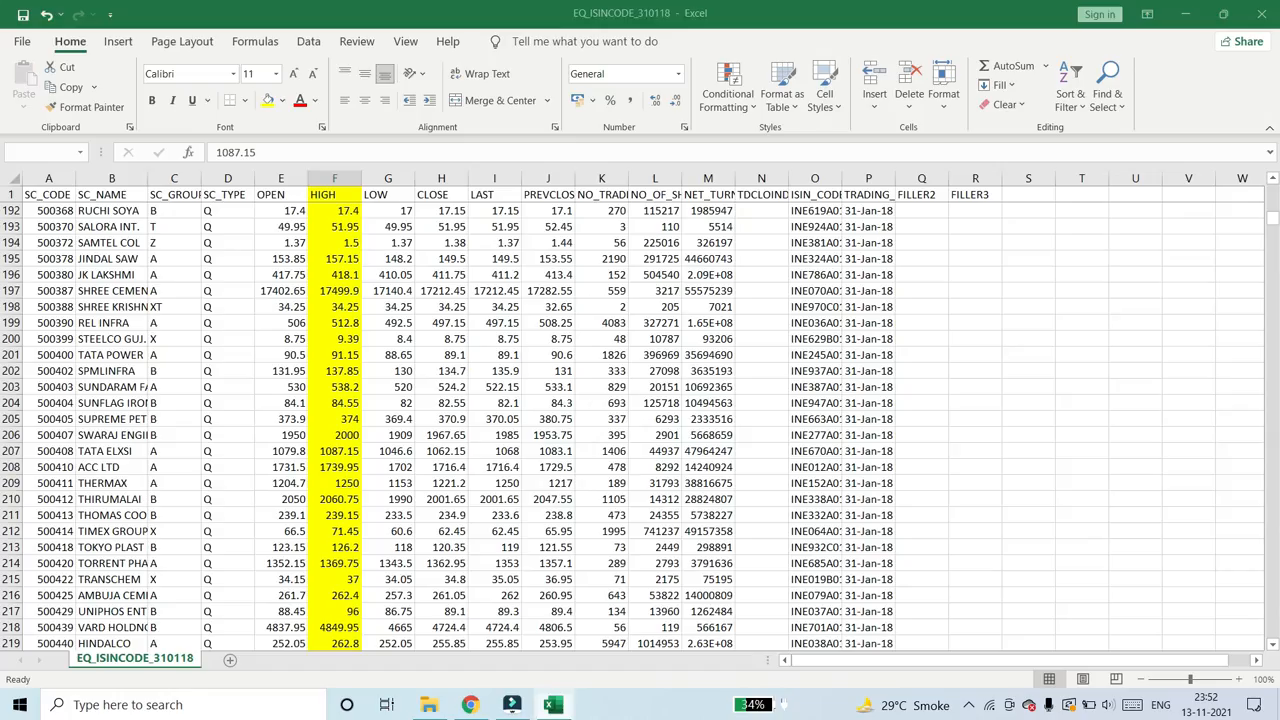
- Switch to the e-Filing portal in Chrome and upload Schedule112ADtls_download (1) from the PPT folder as the Schedule 112A CSV
left_click(470, 704)
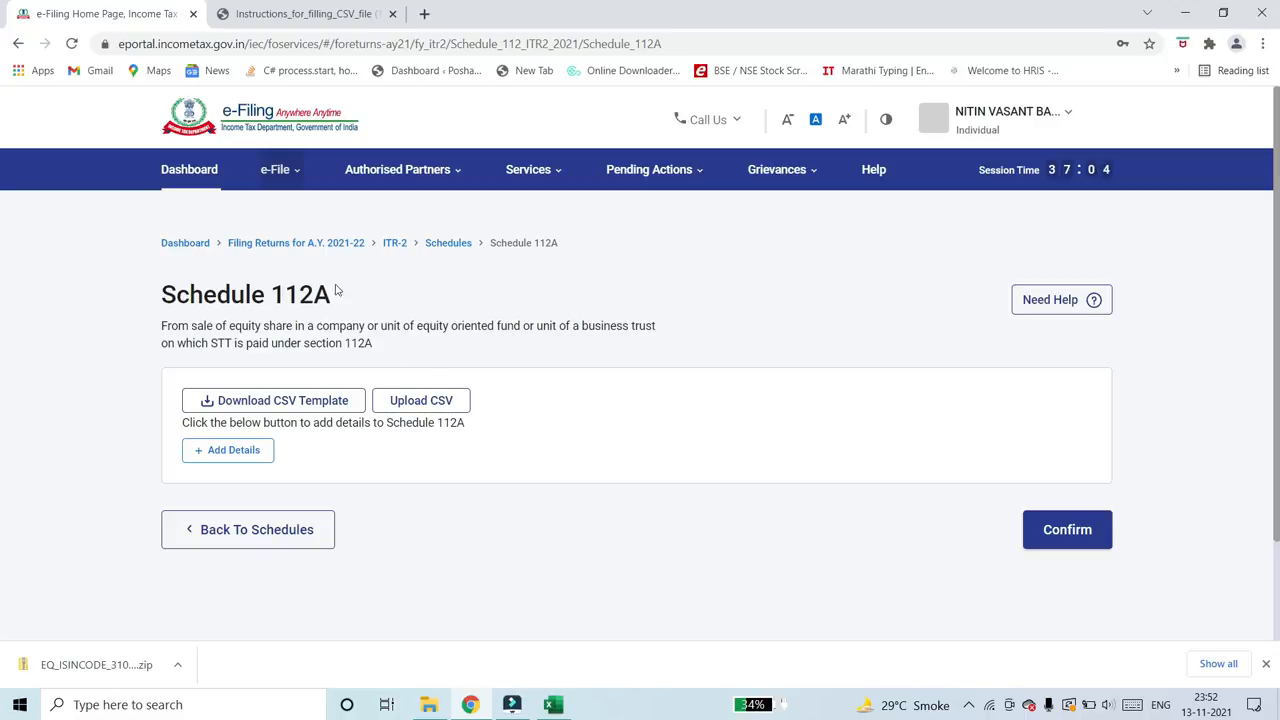
left_click(418, 403)
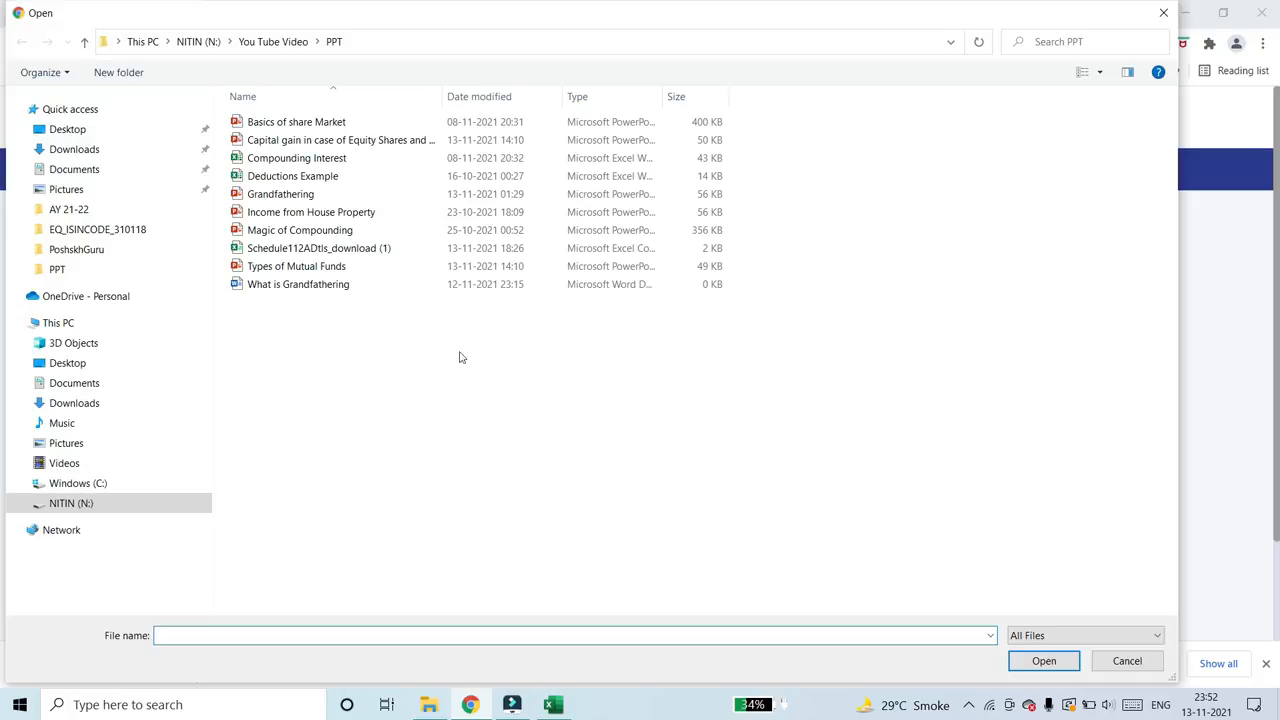
left_click(302, 249)
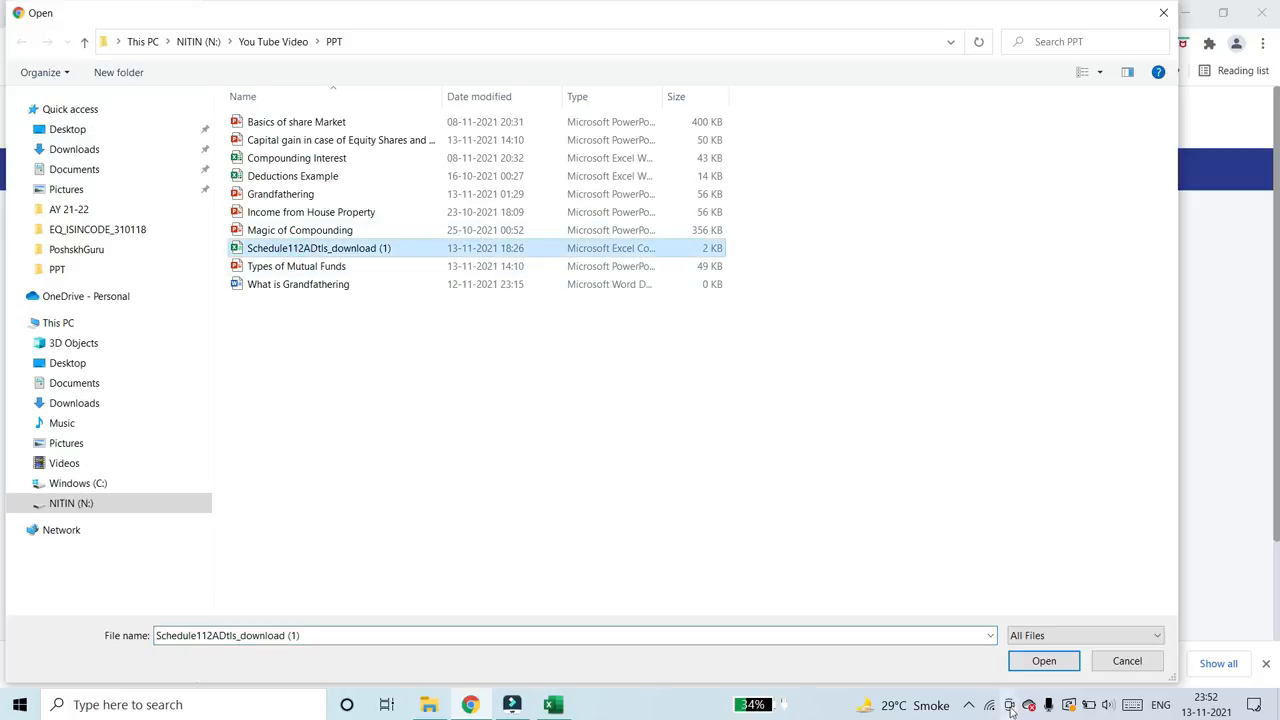
left_click(1040, 662)
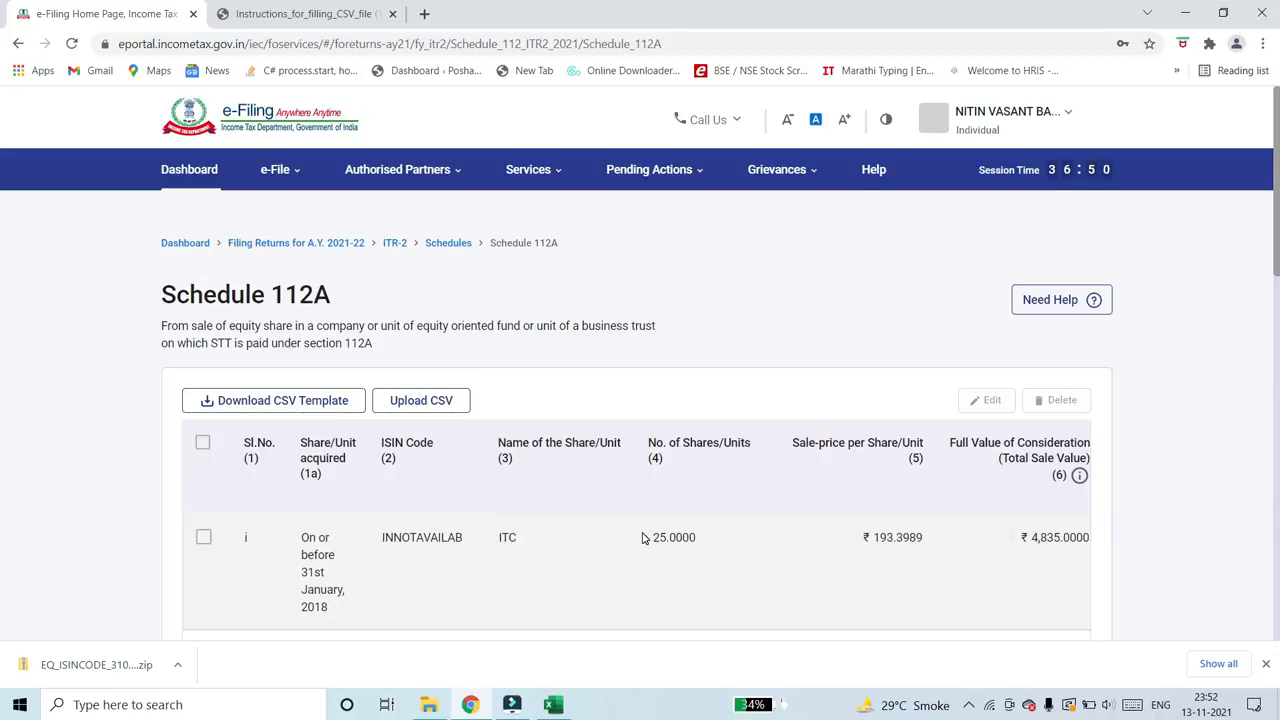
- Review the uploaded Schedule 112A entries, including the CONSOLIDATED row, the totals and the cost of acquisition columns
scroll(643, 538, "down", 5)
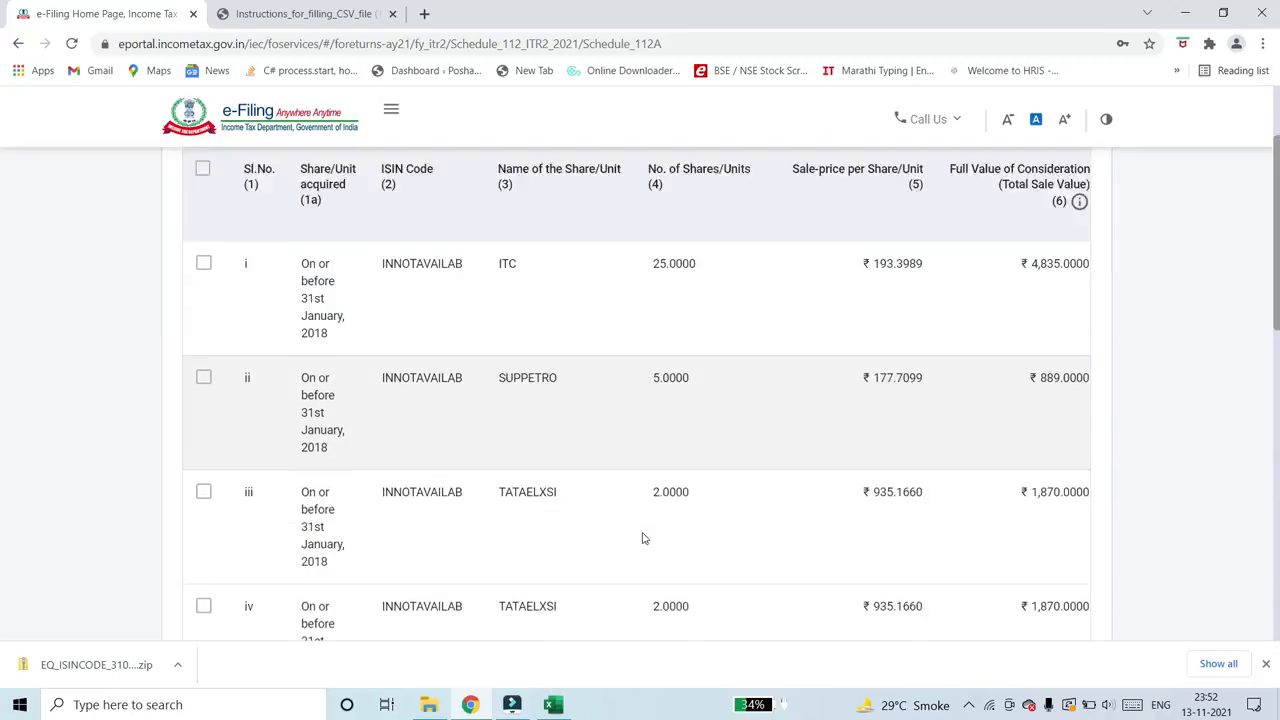
scroll(643, 536, "up", 5)
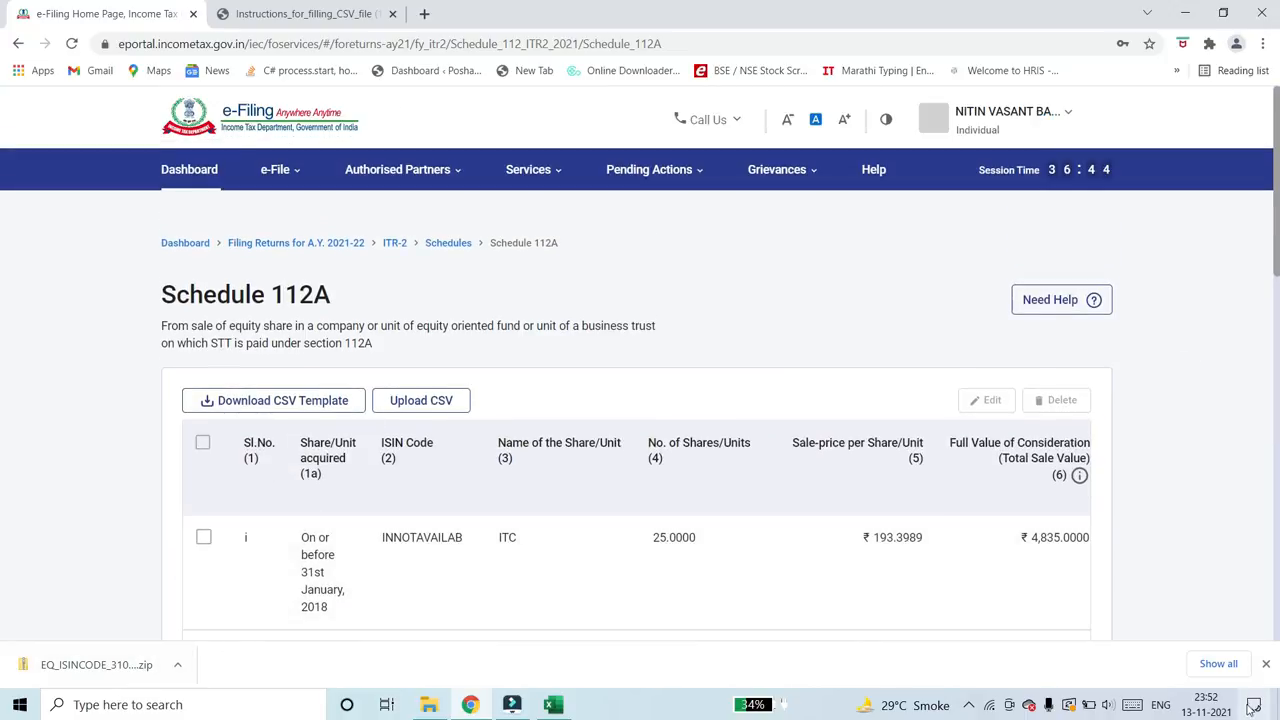
left_click(1265, 664)
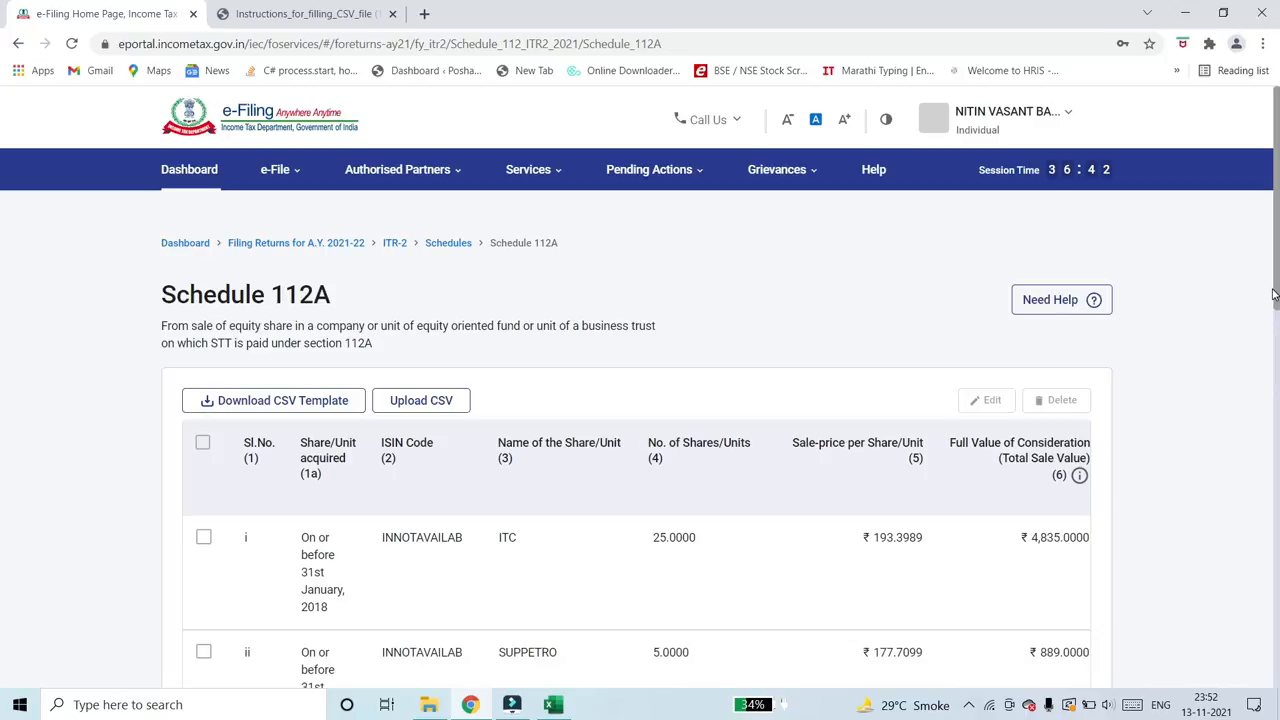
left_click_drag(1277, 268, 1277, 366)
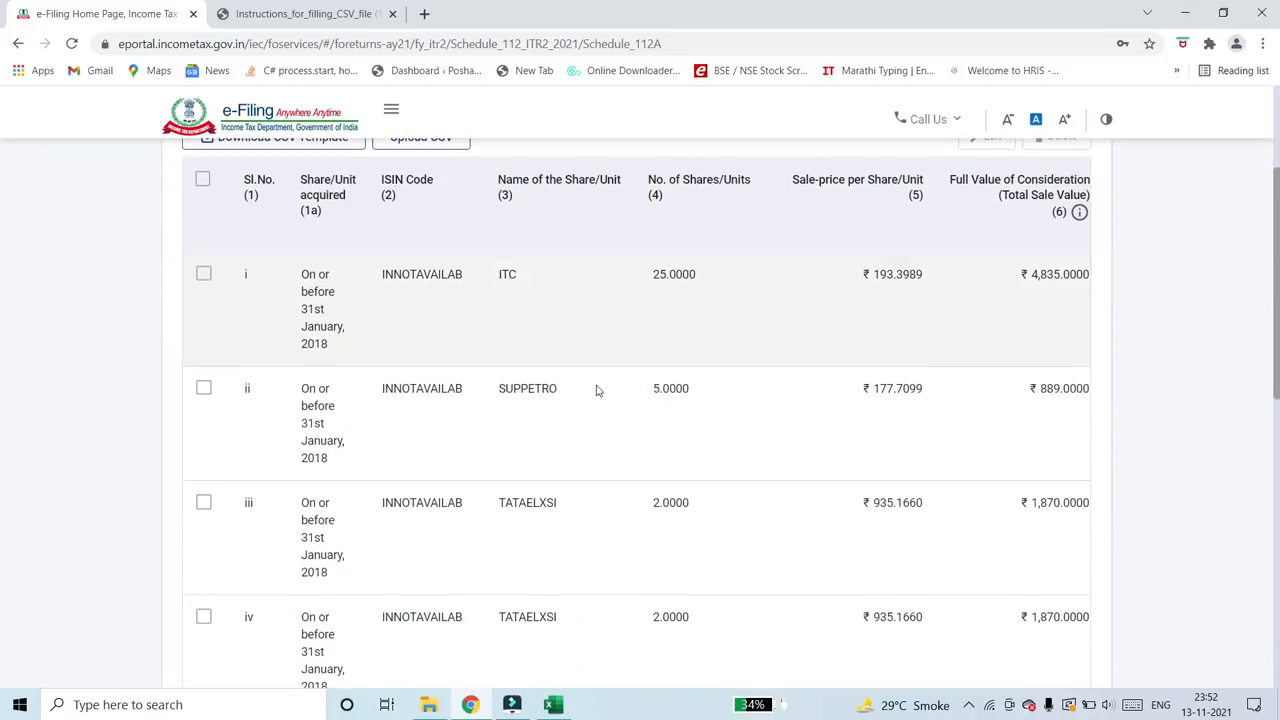
scroll(549, 509, "down", 4)
scroll(549, 511, "down", 2)
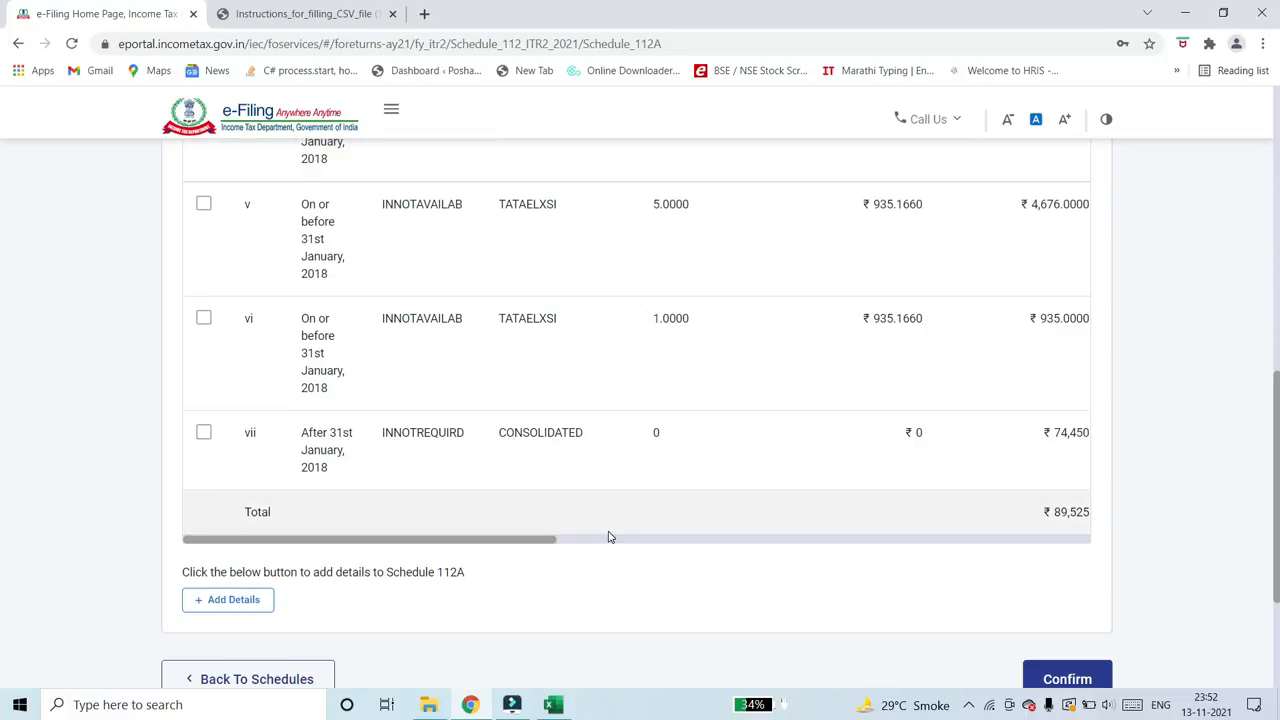
left_click_drag(557, 540, 884, 557)
scroll(672, 437, "down", 2)
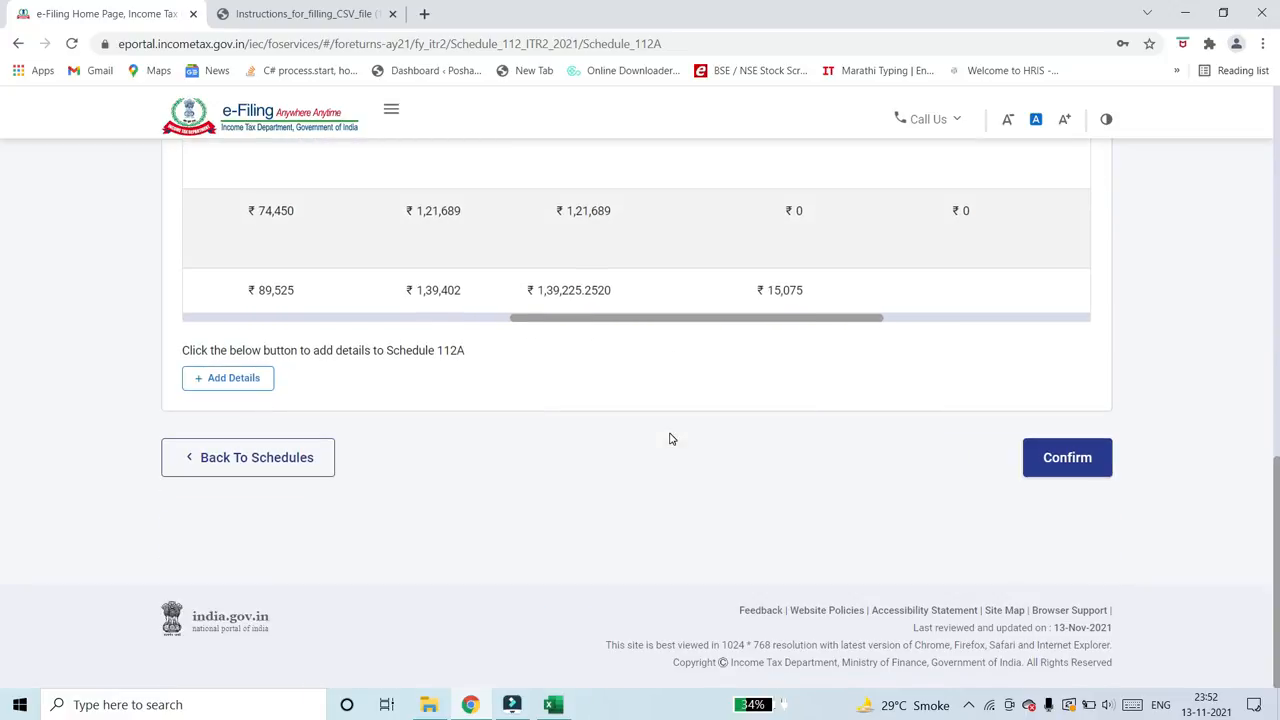
scroll(698, 470, "up", 10)
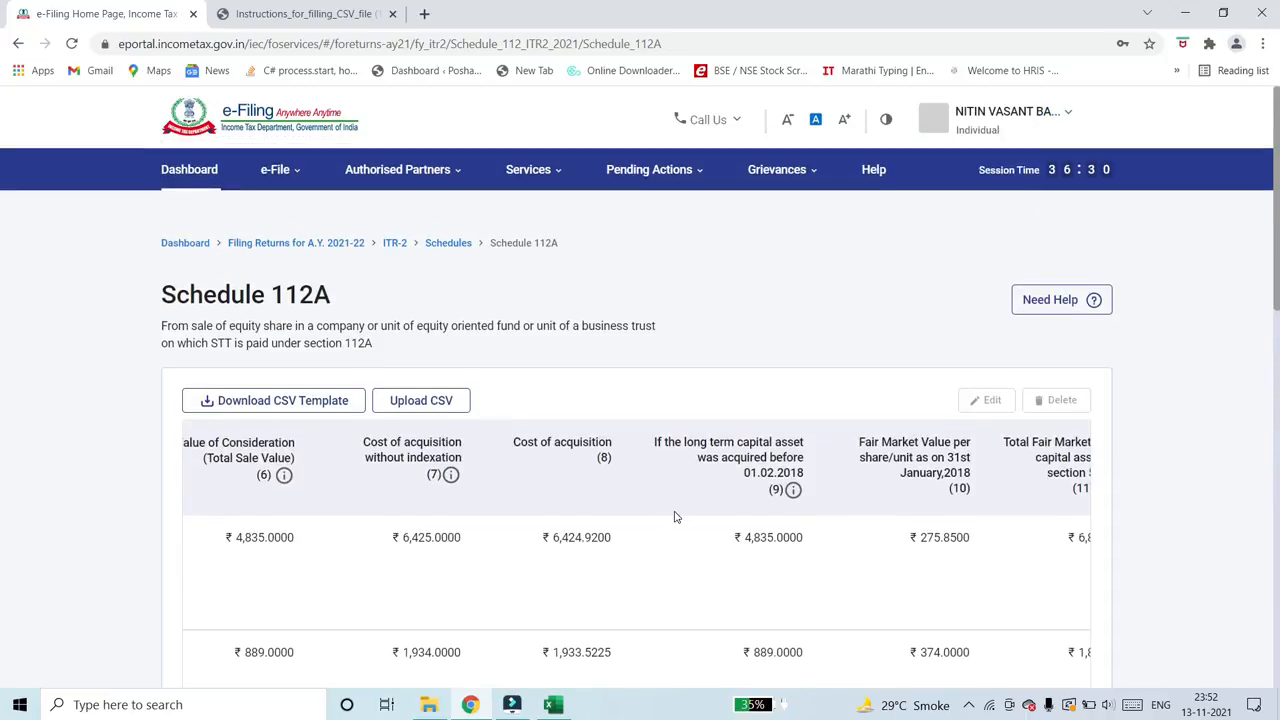
- Confirm Schedule 112A, and confirm the details of capital assets sold in Schedule Capital Gains
scroll(674, 517, "down", 10)
left_click(1065, 460)
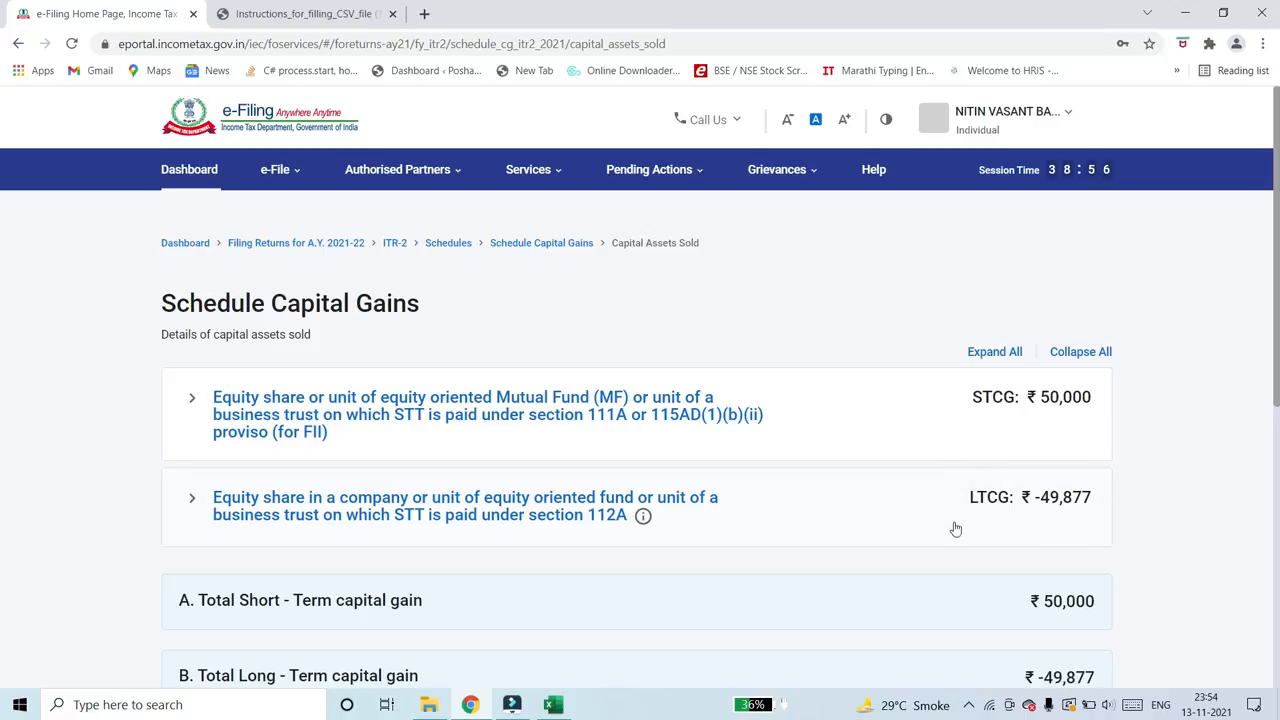
scroll(945, 528, "down", 5)
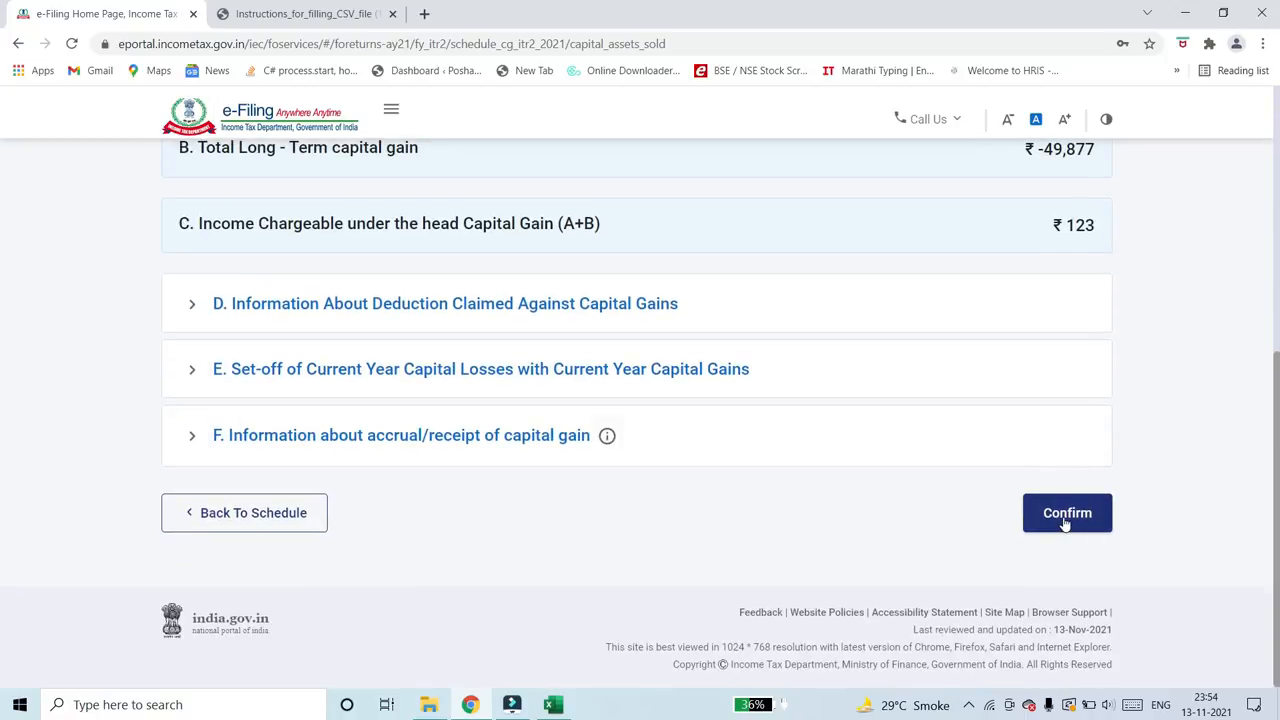
left_click(1066, 522)
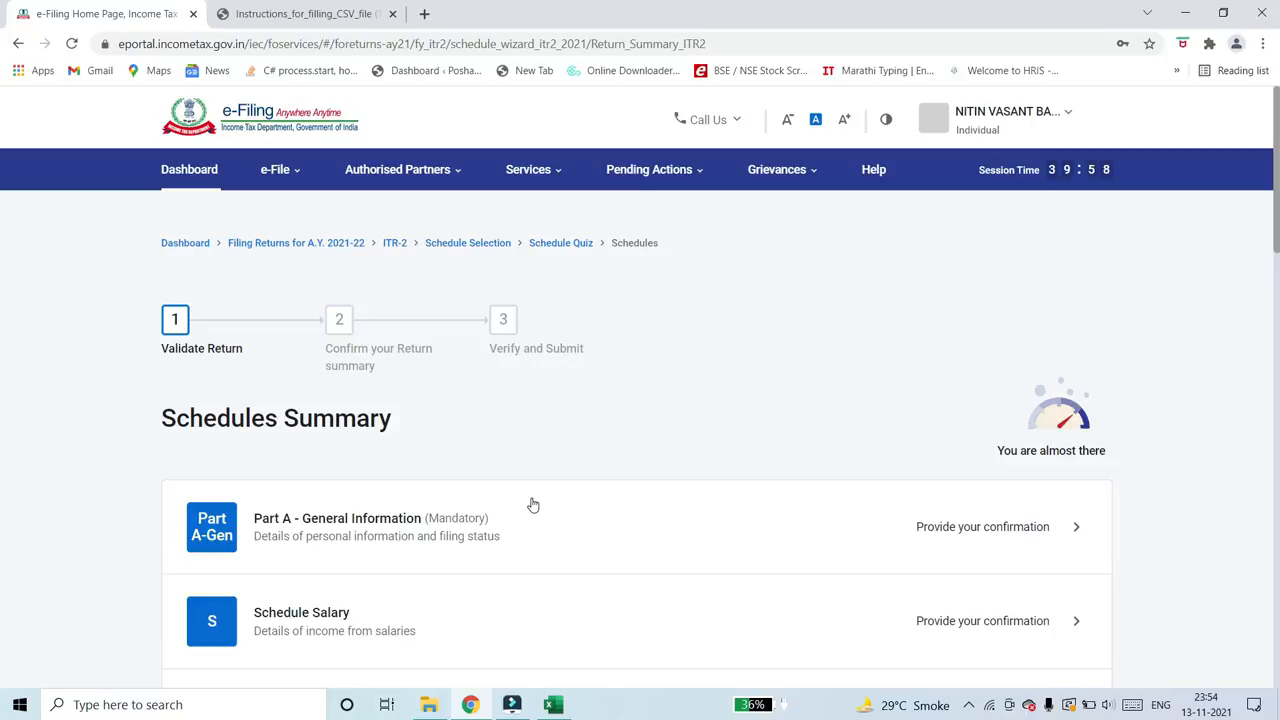
- Check the confirmation status of the capital gains schedules and review the selected asset types in Schedule Capital Gains
scroll(495, 488, "down", 6)
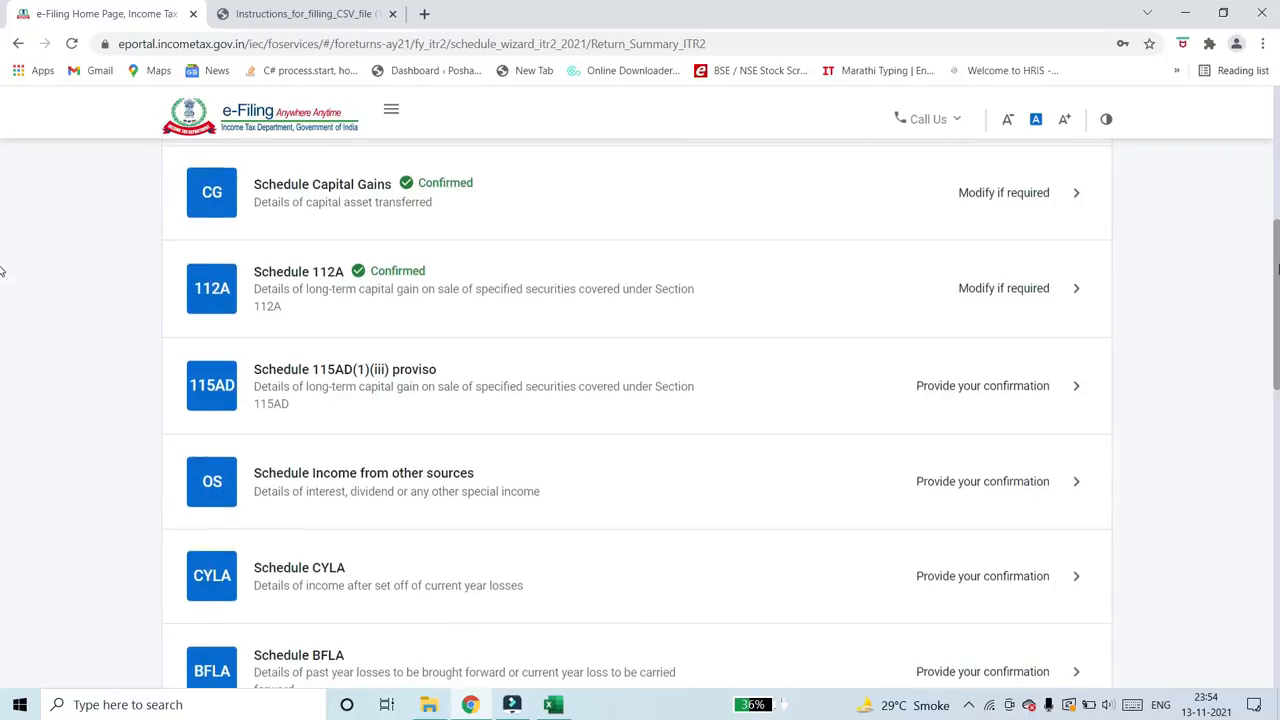
scroll(3, 272, "up", 1)
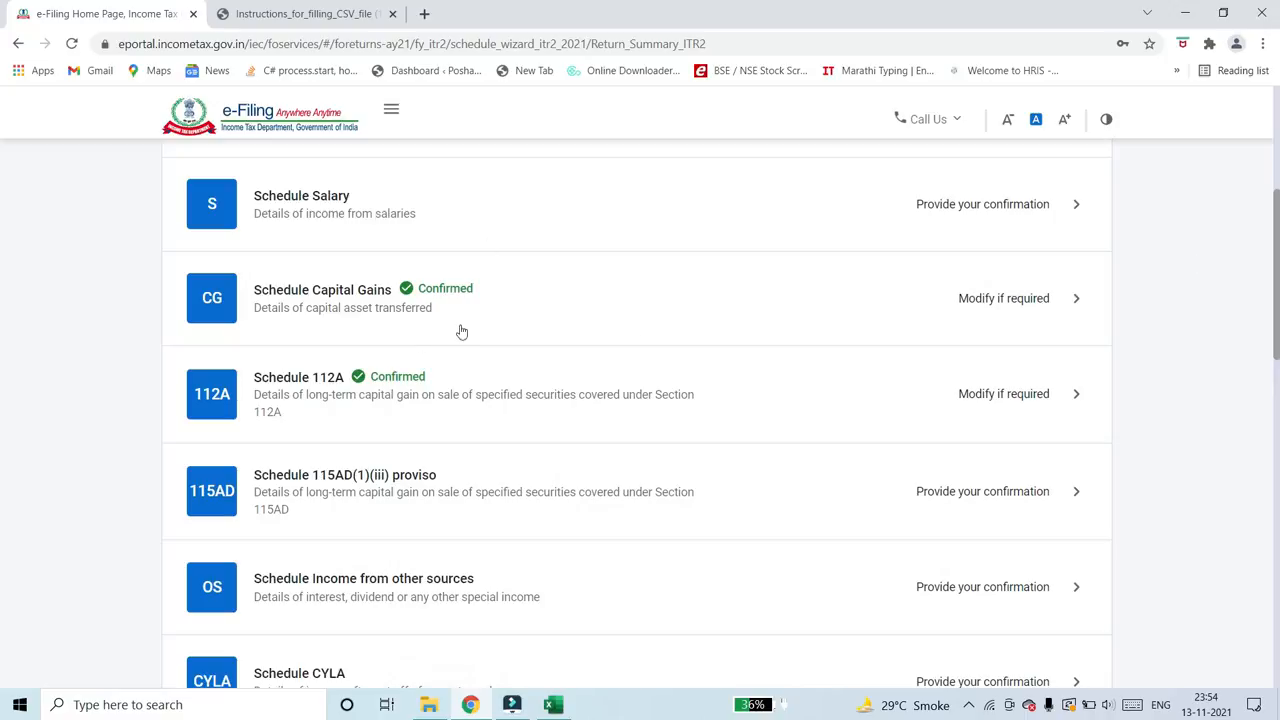
left_click(1001, 300)
scroll(643, 514, "down", 5)
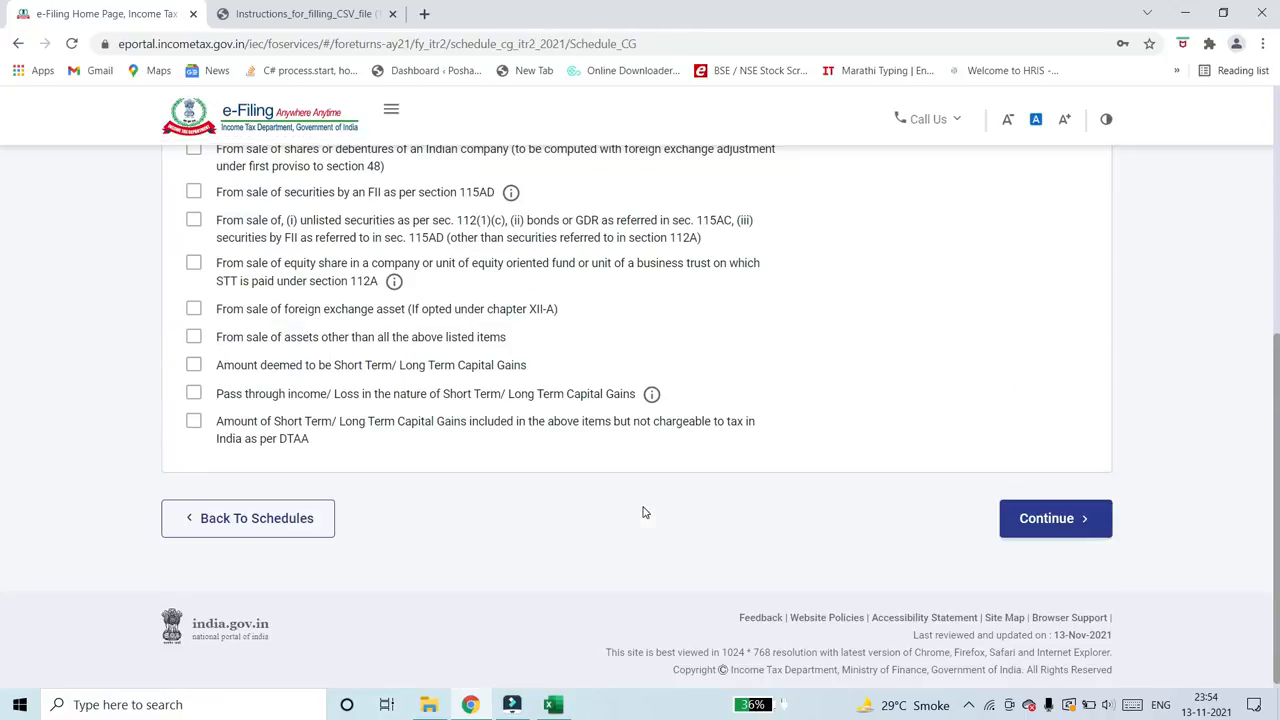
scroll(643, 514, "up", 5)
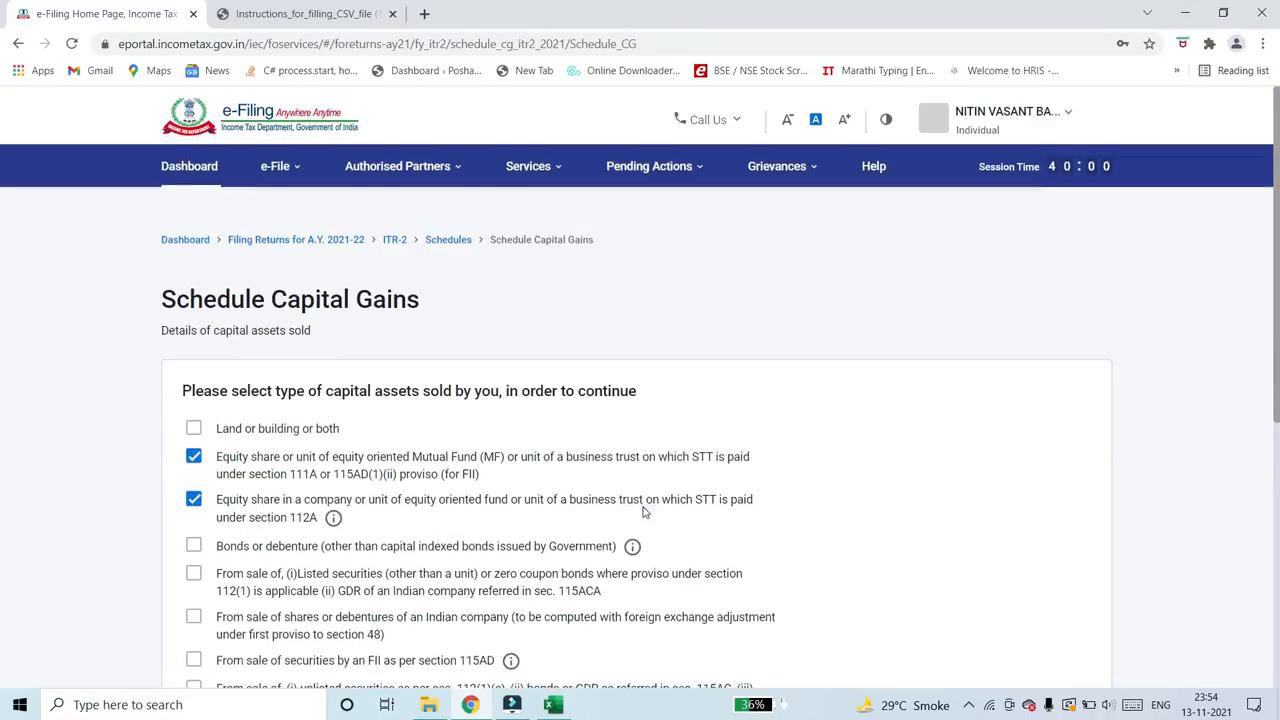
left_click(448, 243)
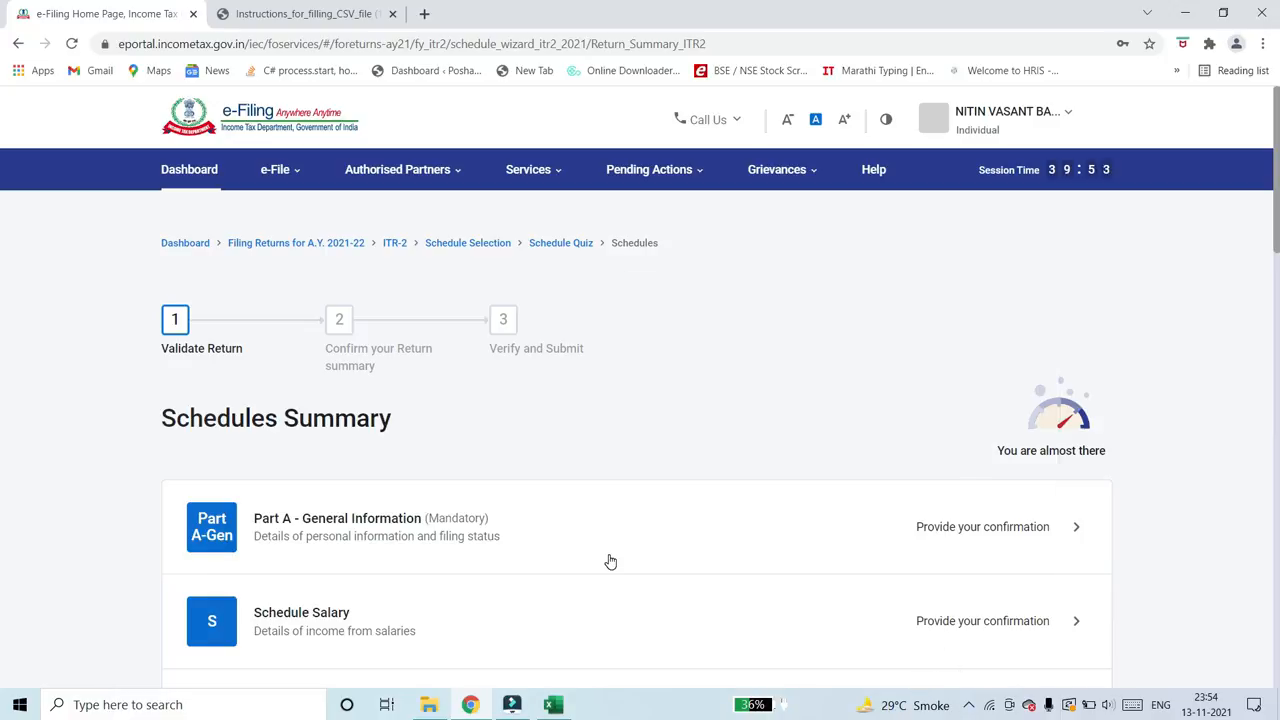
scroll(610, 562, "down", 4)
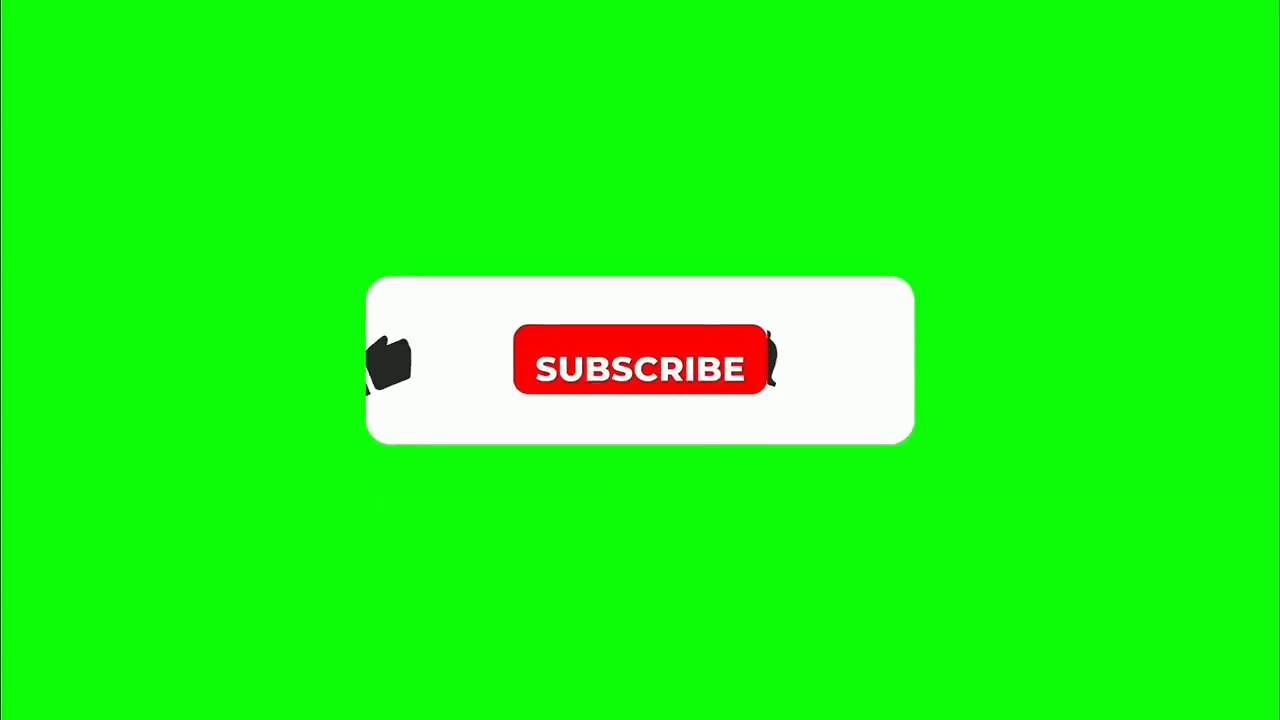